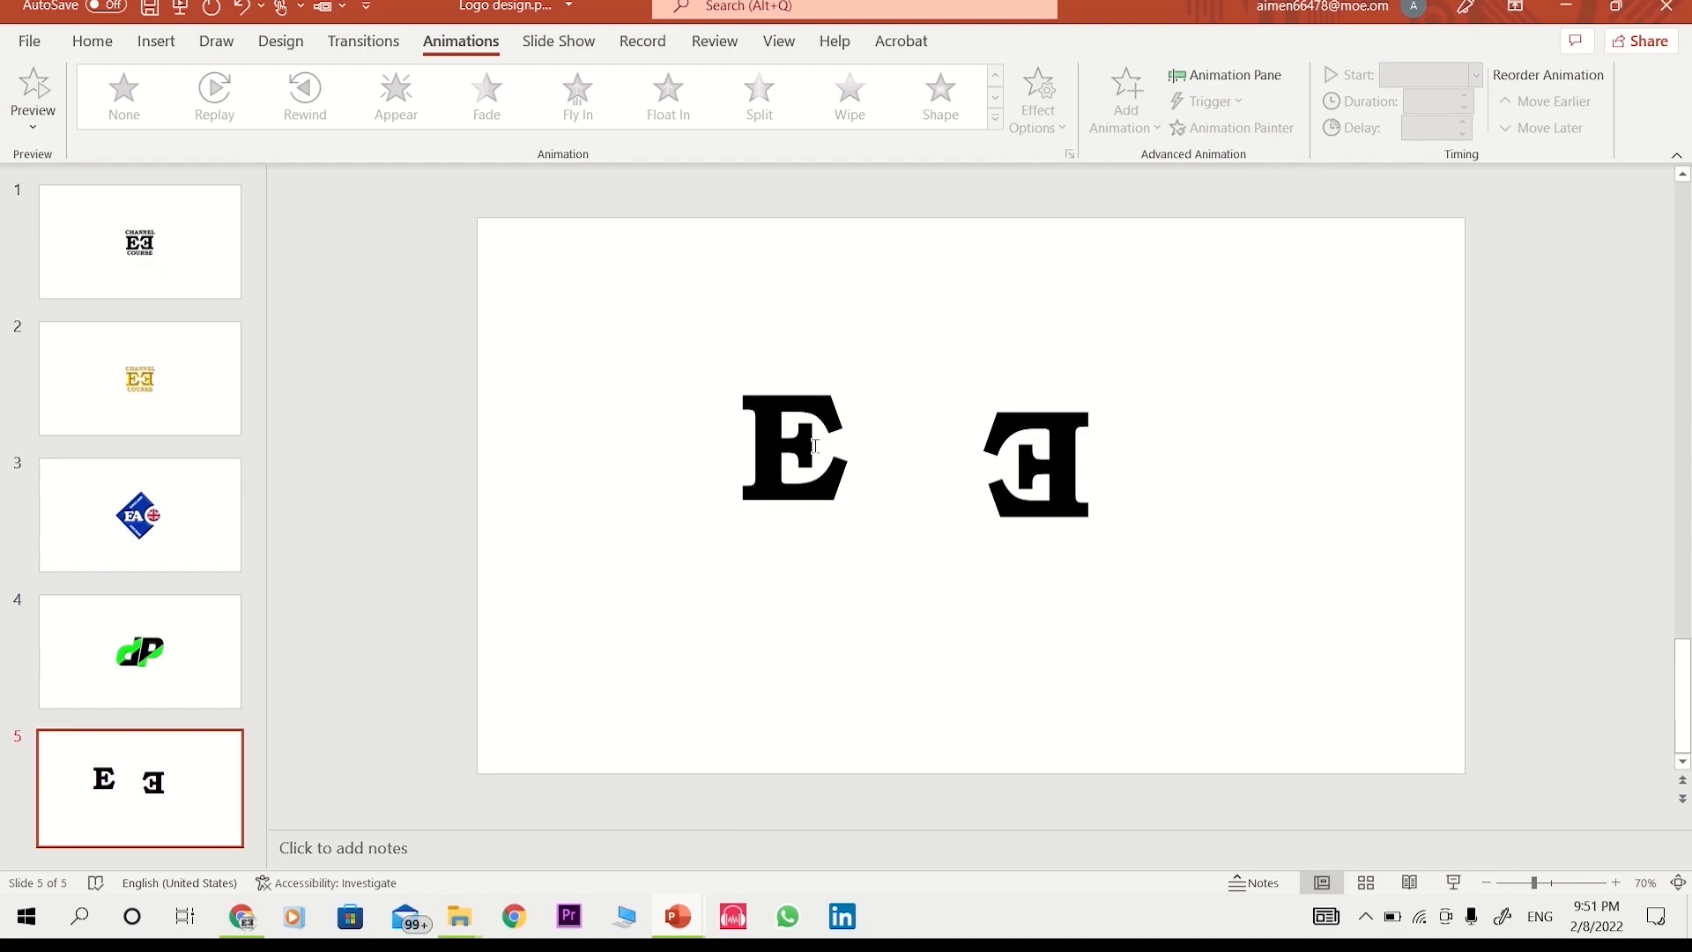
- Move the E next to the mirrored E near the slide's centre and nudge the mirrored E level with it
drag(837, 555, 959, 570)
click(1064, 515)
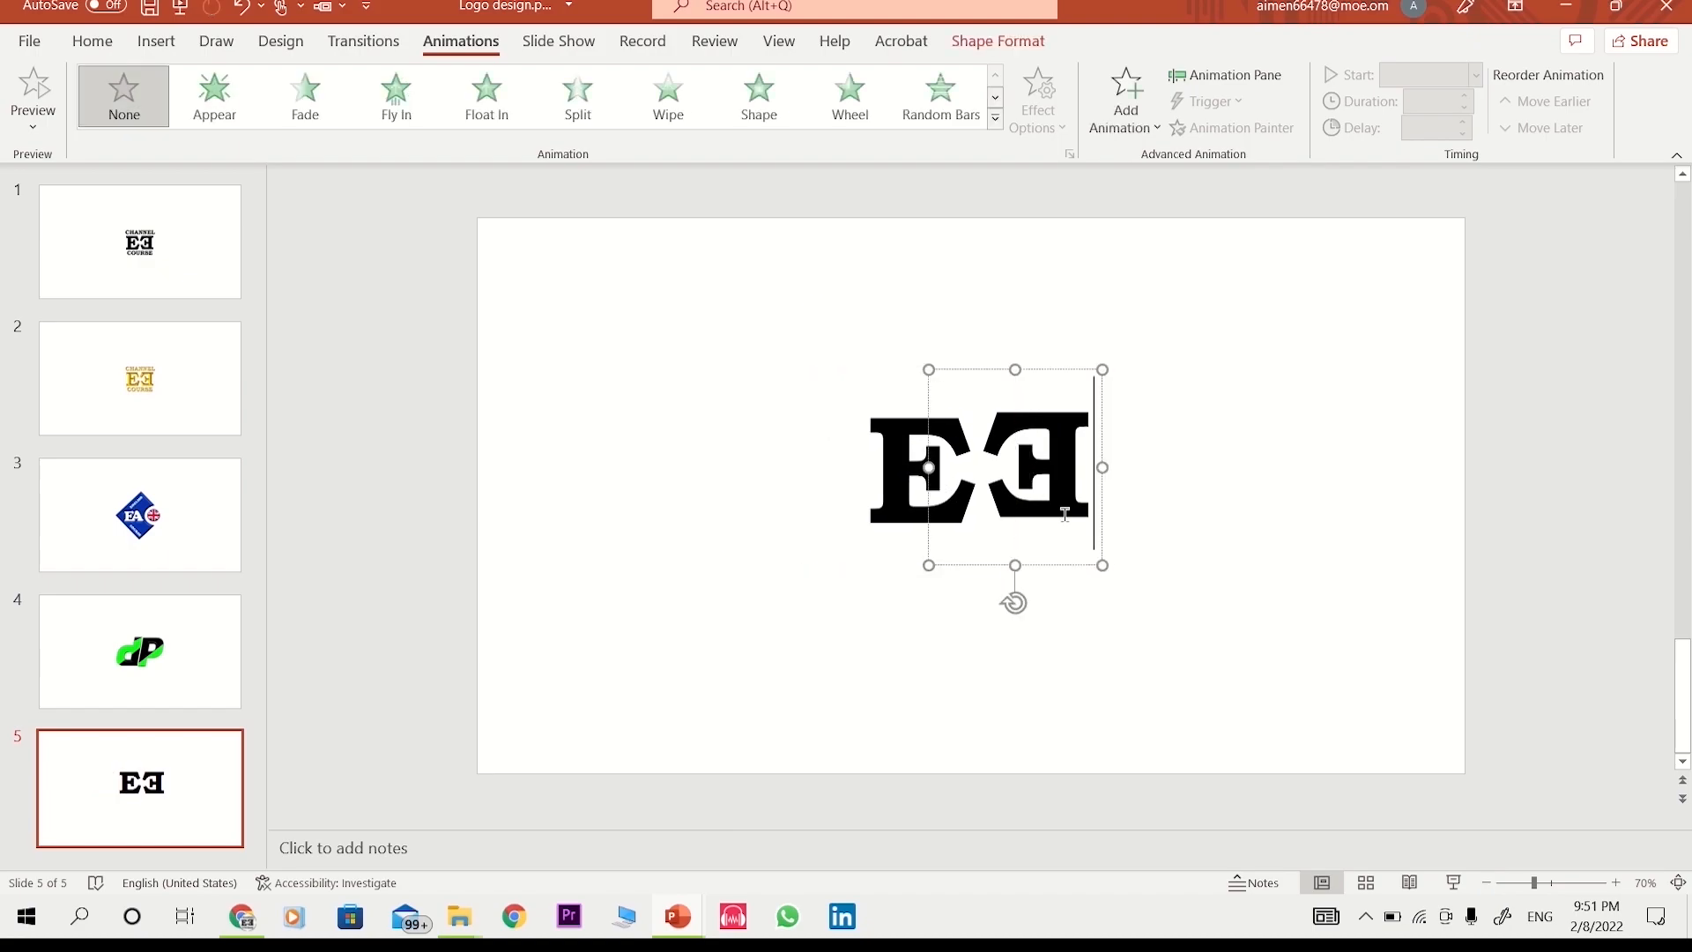
drag(1064, 558, 1053, 571)
key(ctrl+Down)
key(ctrl+Down)
key(ctrl+Down)
key(ctrl+Down)
drag(679, 276, 1313, 683)
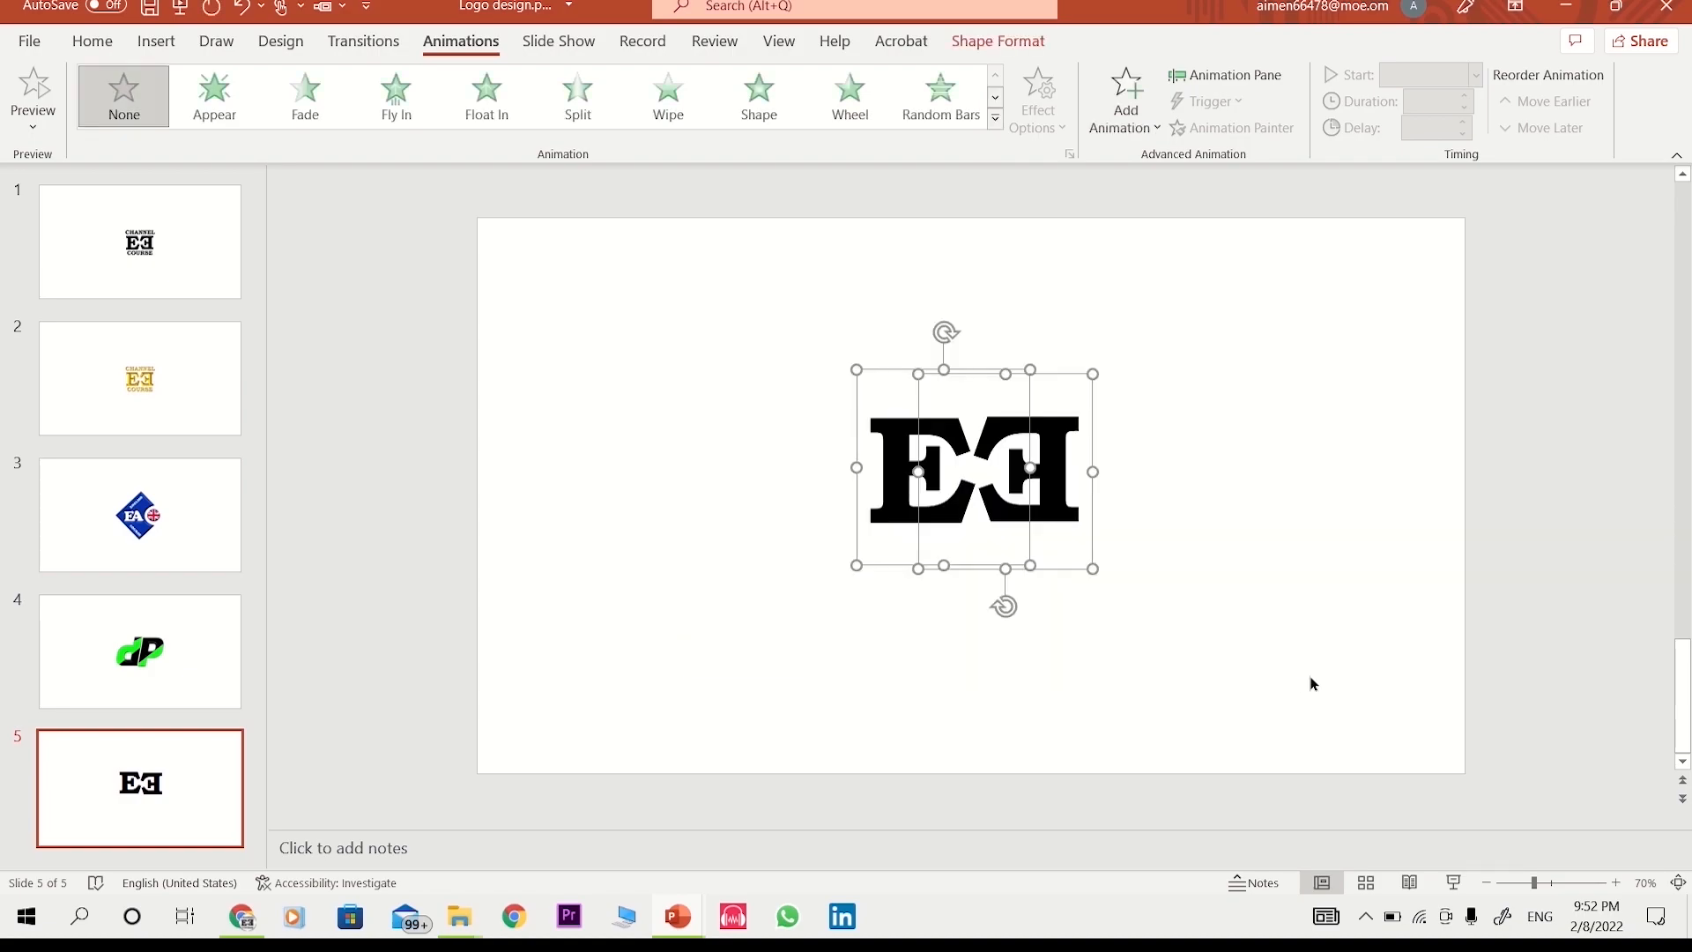
key(ctrl+g)
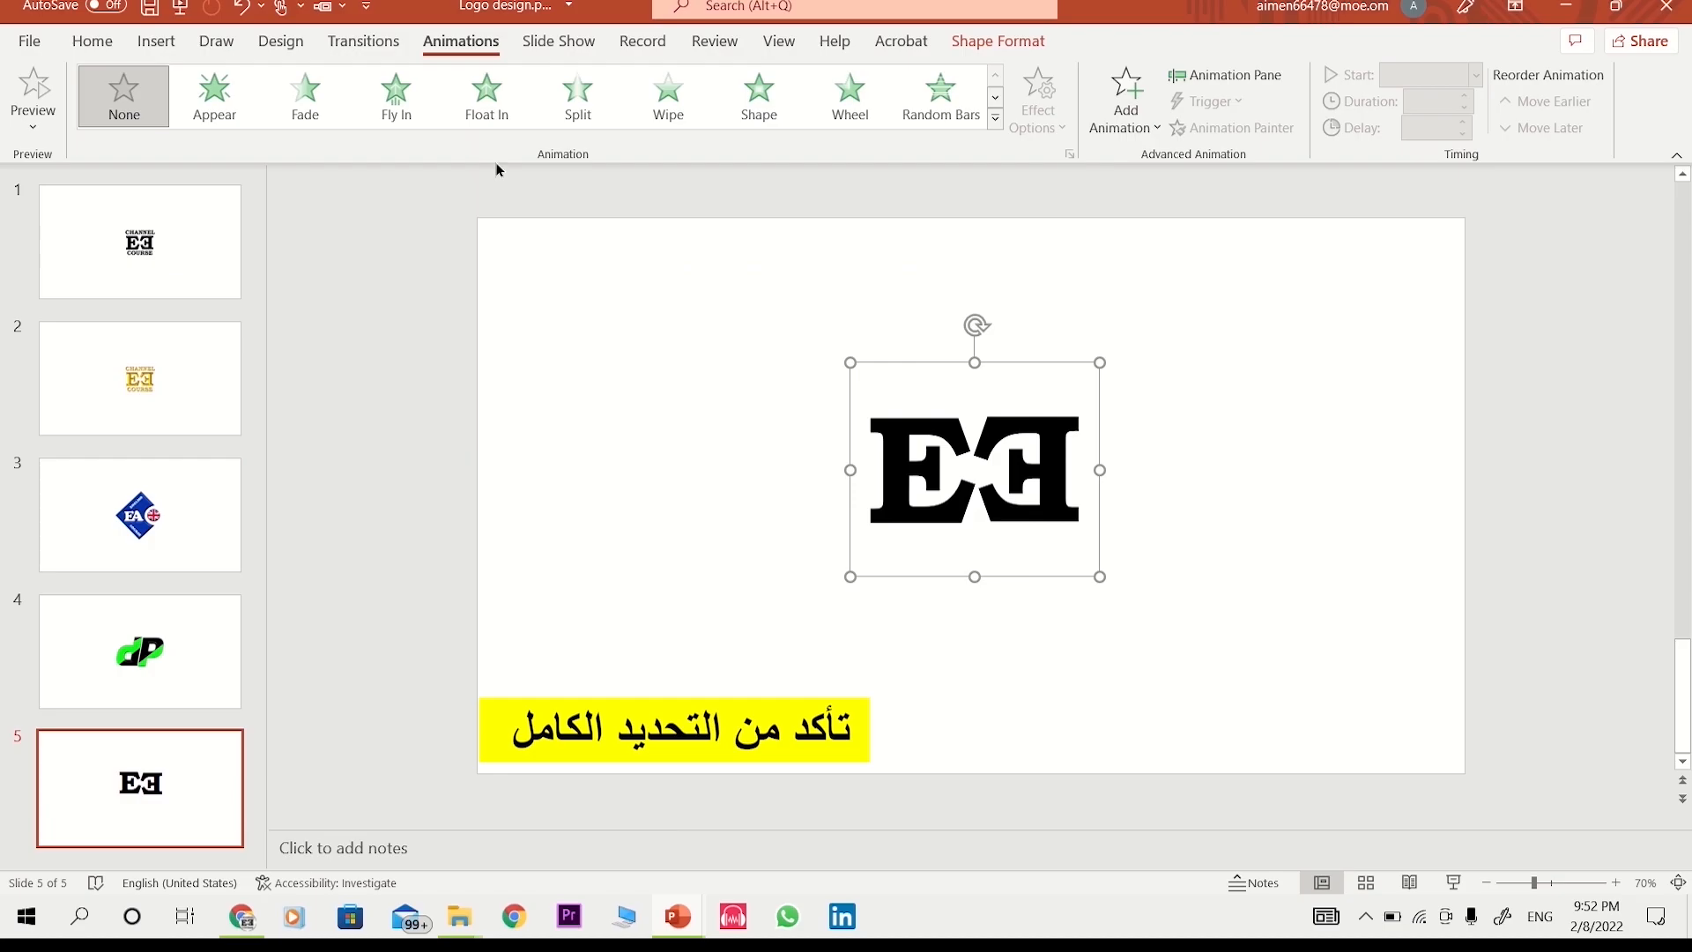
key(ctrl+z)
click(586, 536)
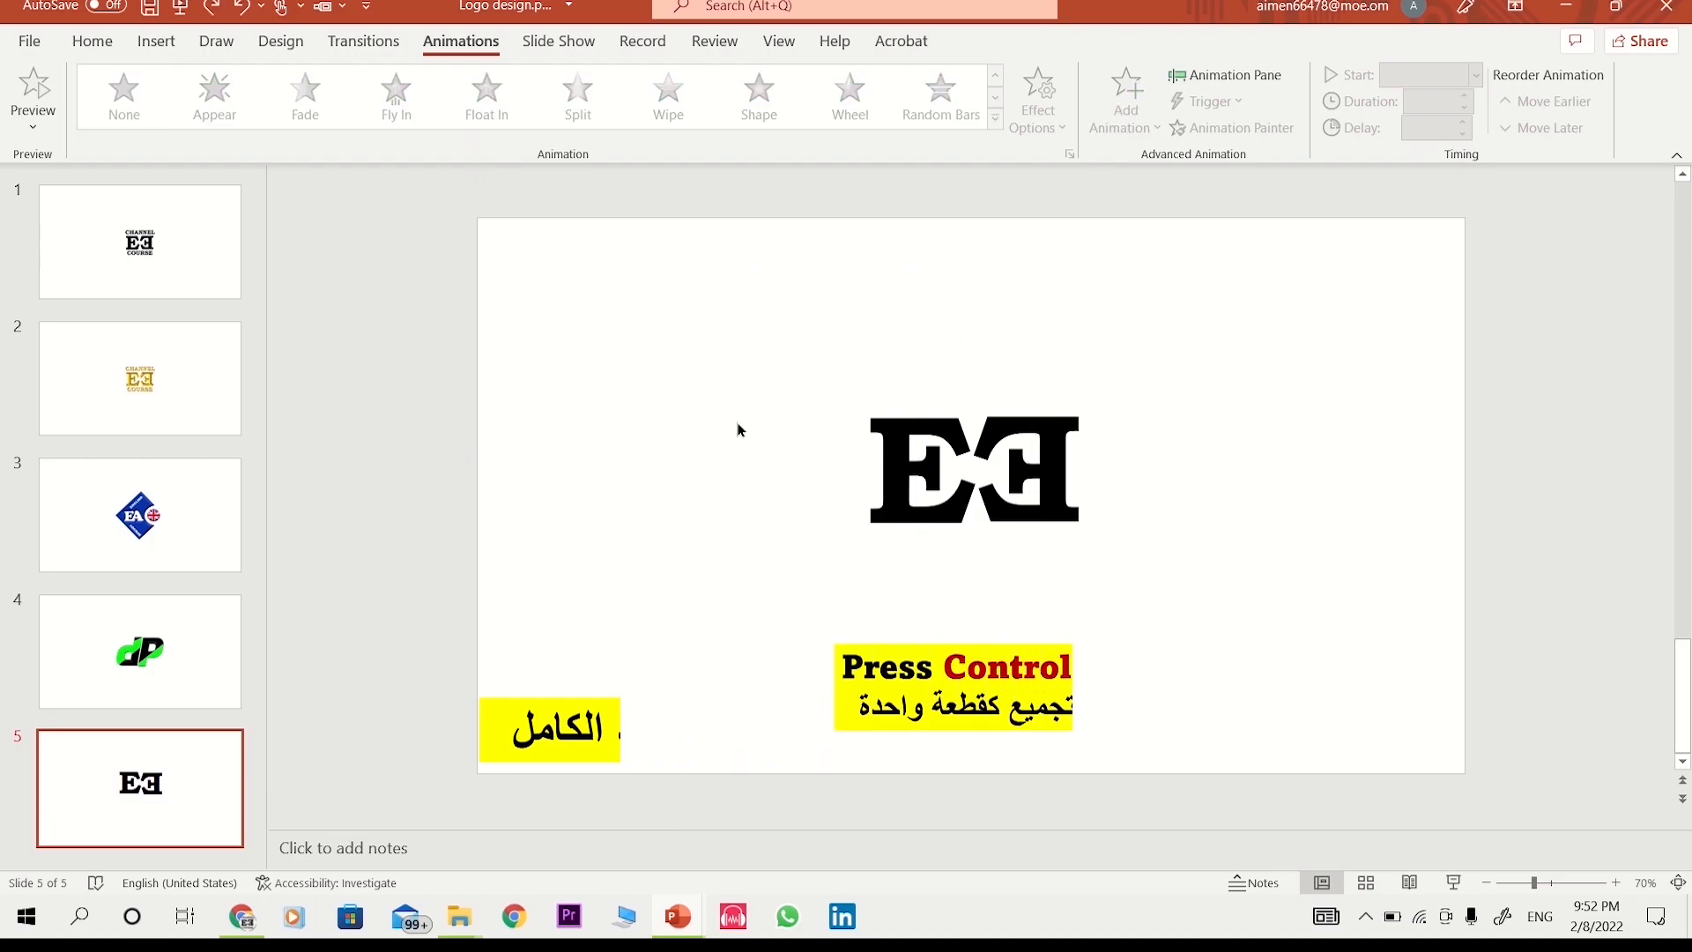
- Group the two E letters into one object and move it down to the slide's centre
drag(671, 299, 1271, 674)
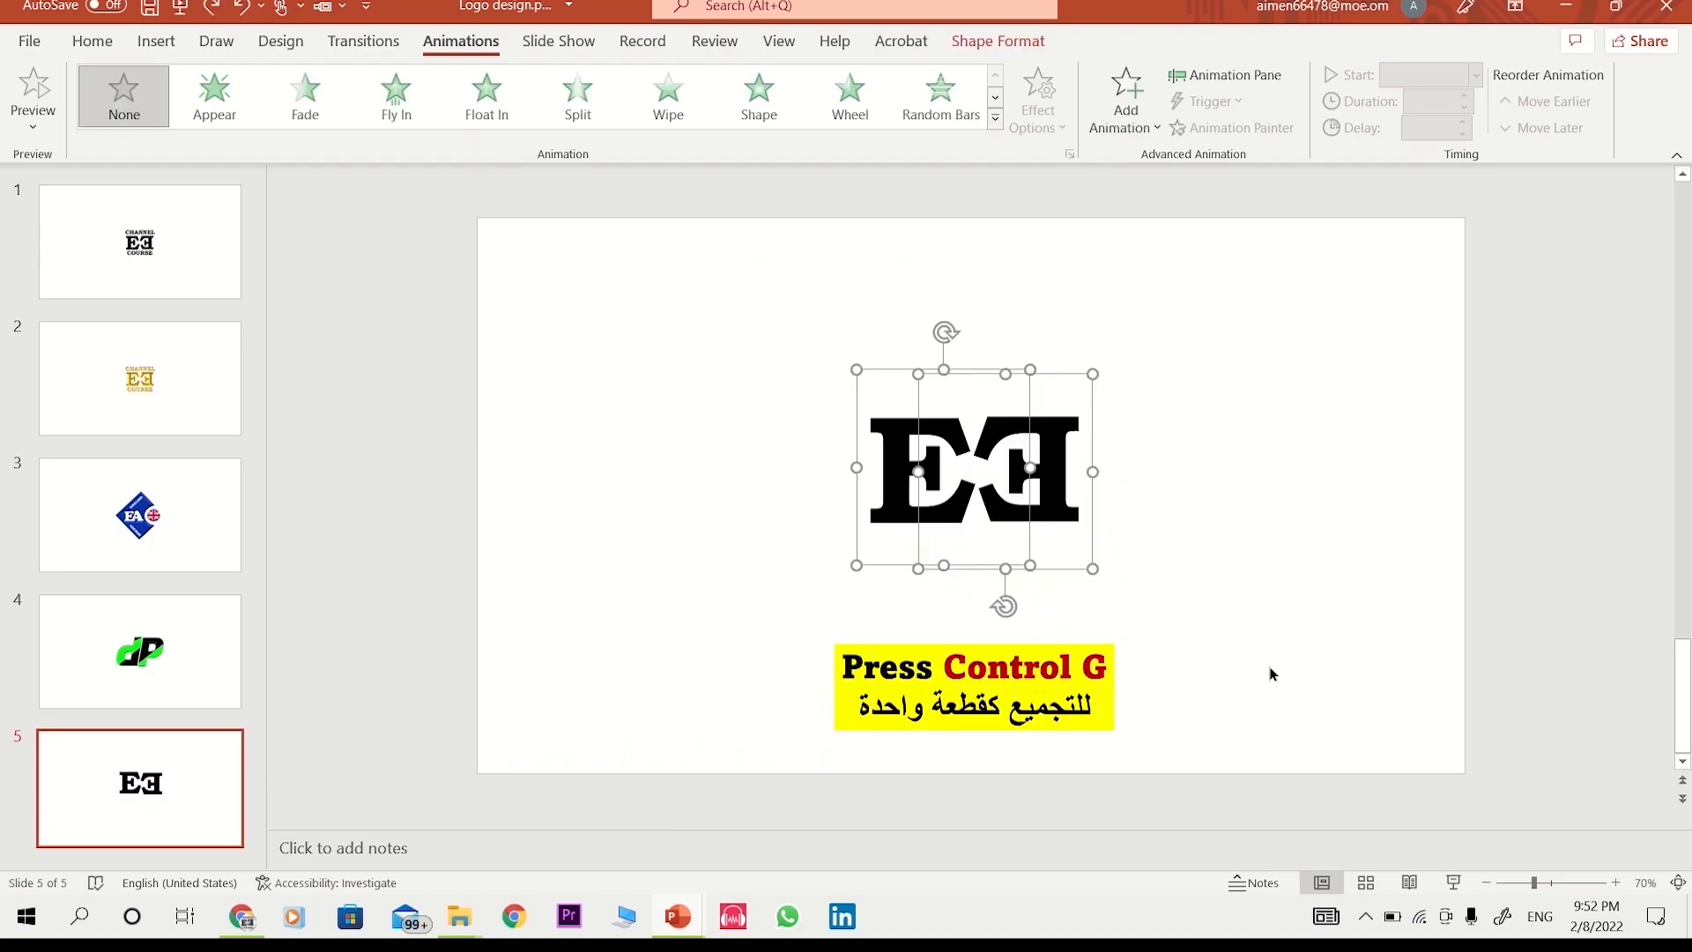
click(1022, 50)
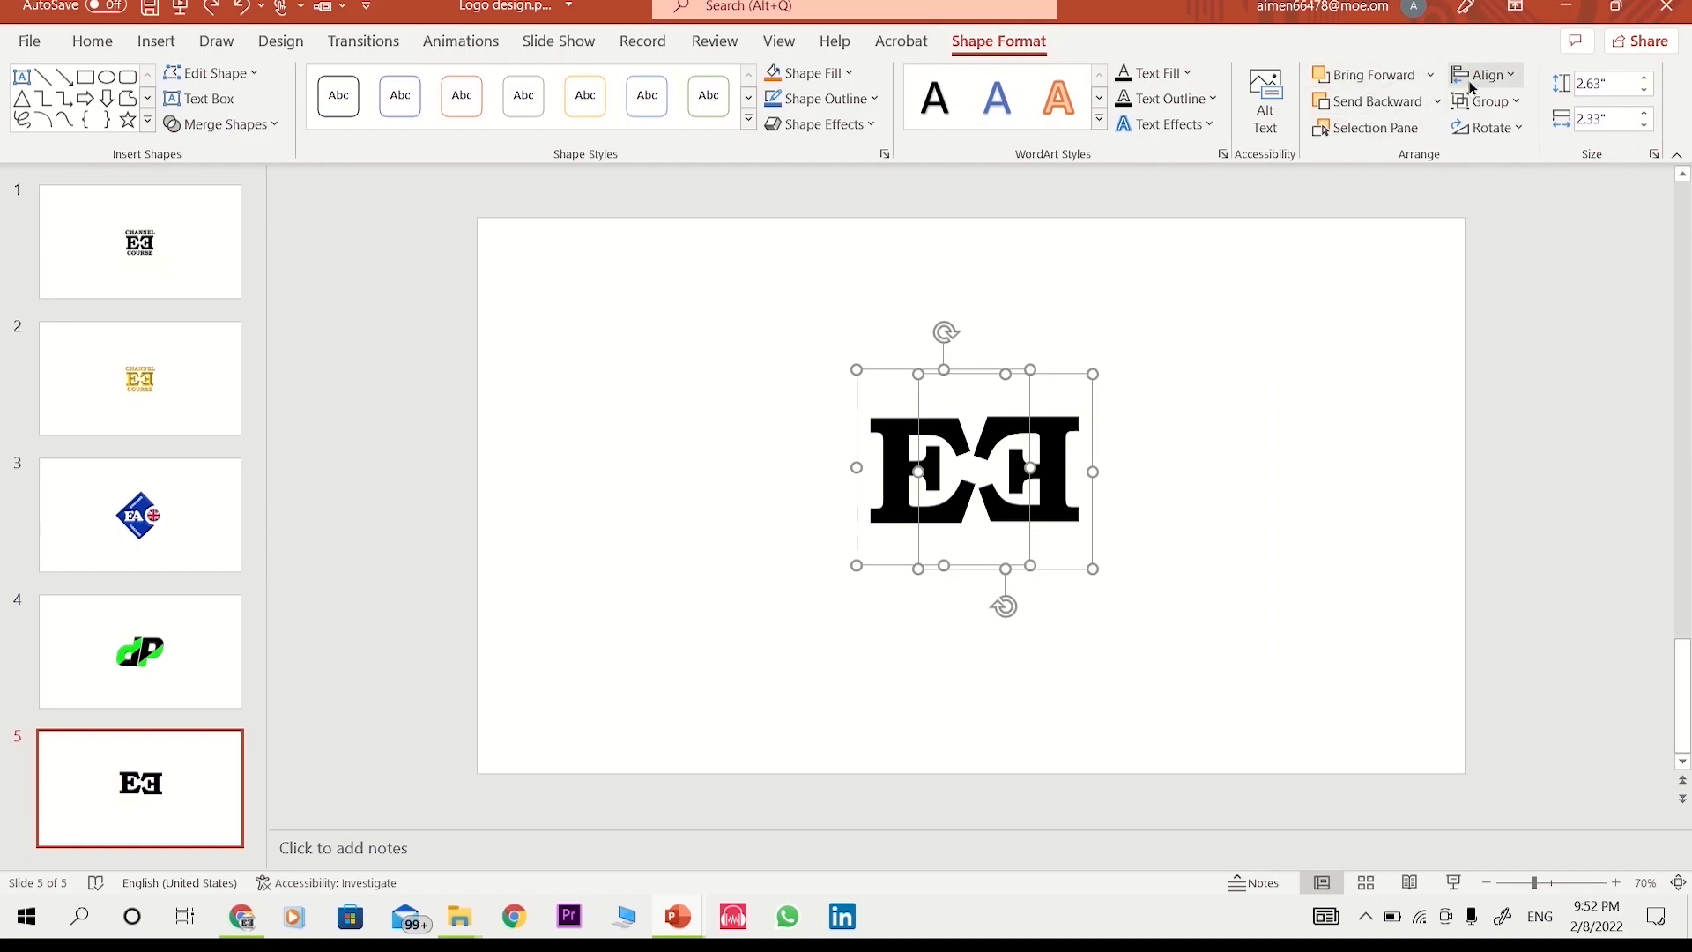
click(1489, 102)
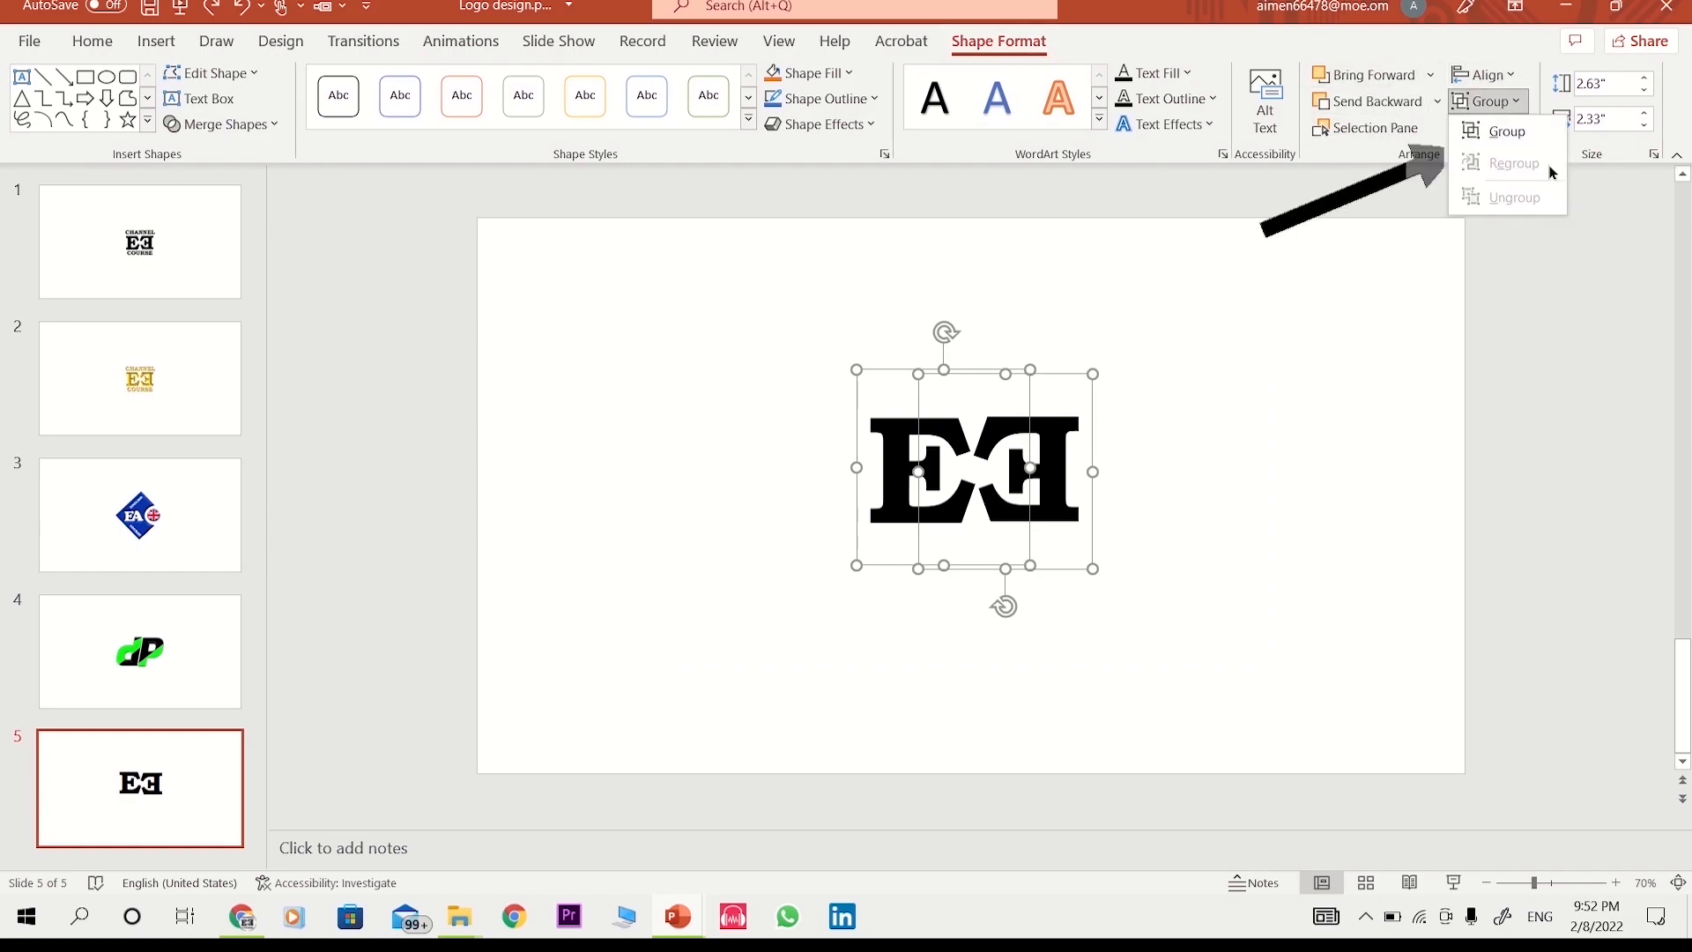
click(1504, 134)
mouse_move(1065, 573)
mouse_down()
mouse_move(1039, 600)
mouse_move(1067, 599)
mouse_up()
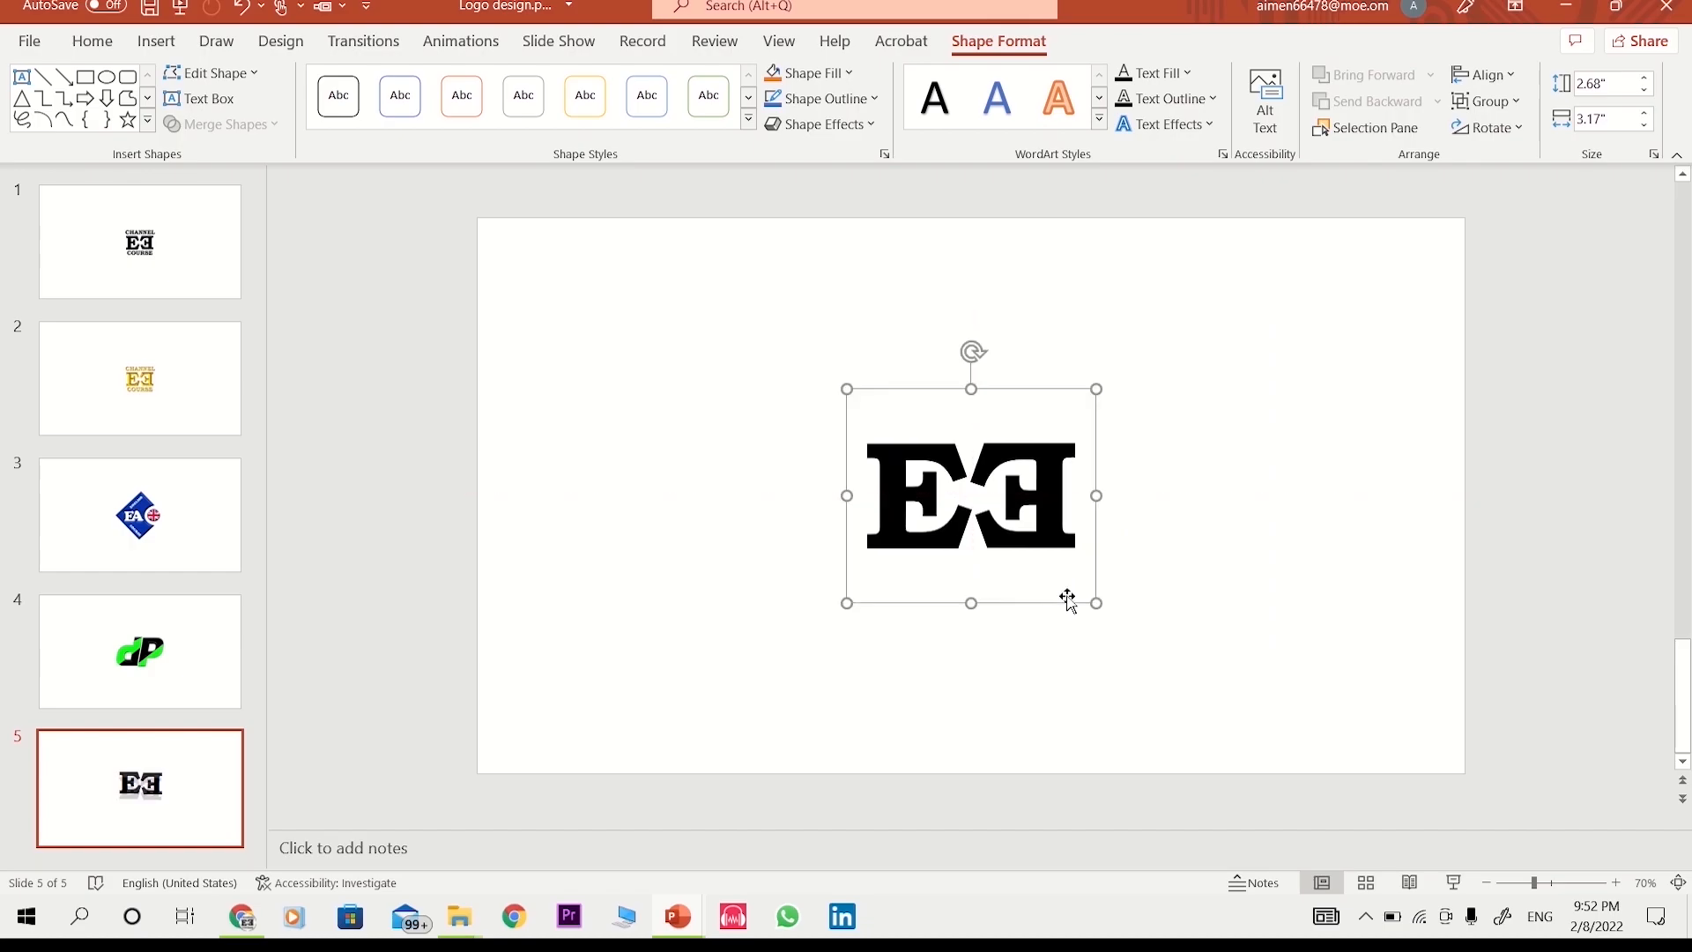
click(739, 519)
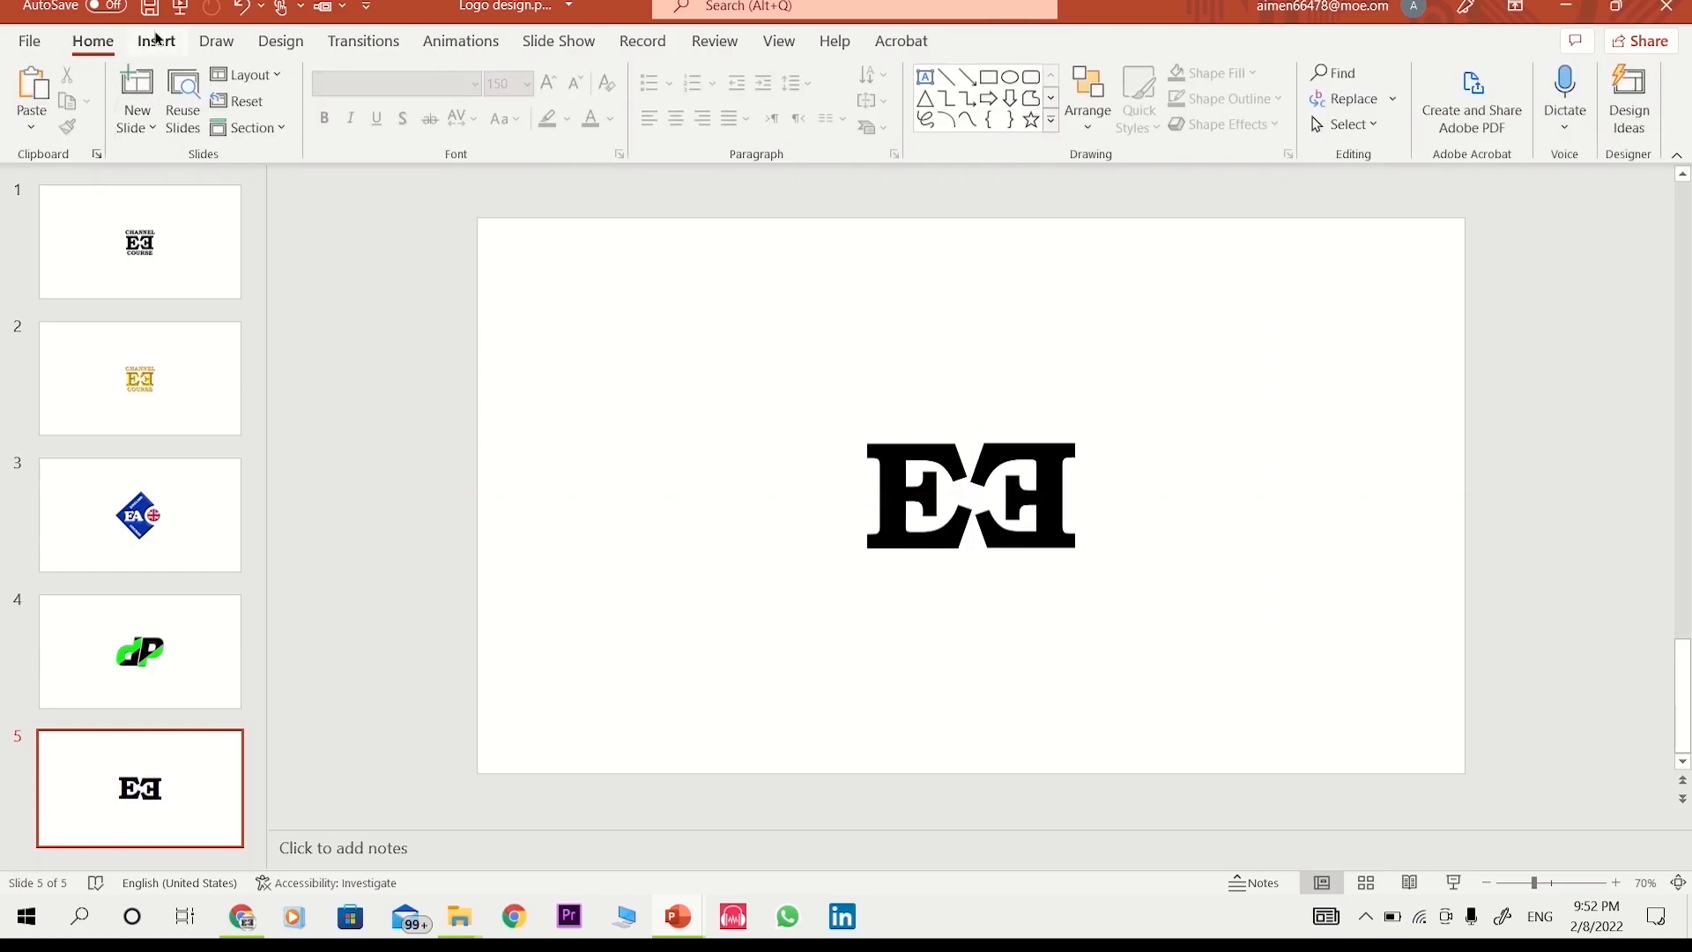
- Add a text box above the double-E monogram with the text CHANNEL in capitals
click(158, 42)
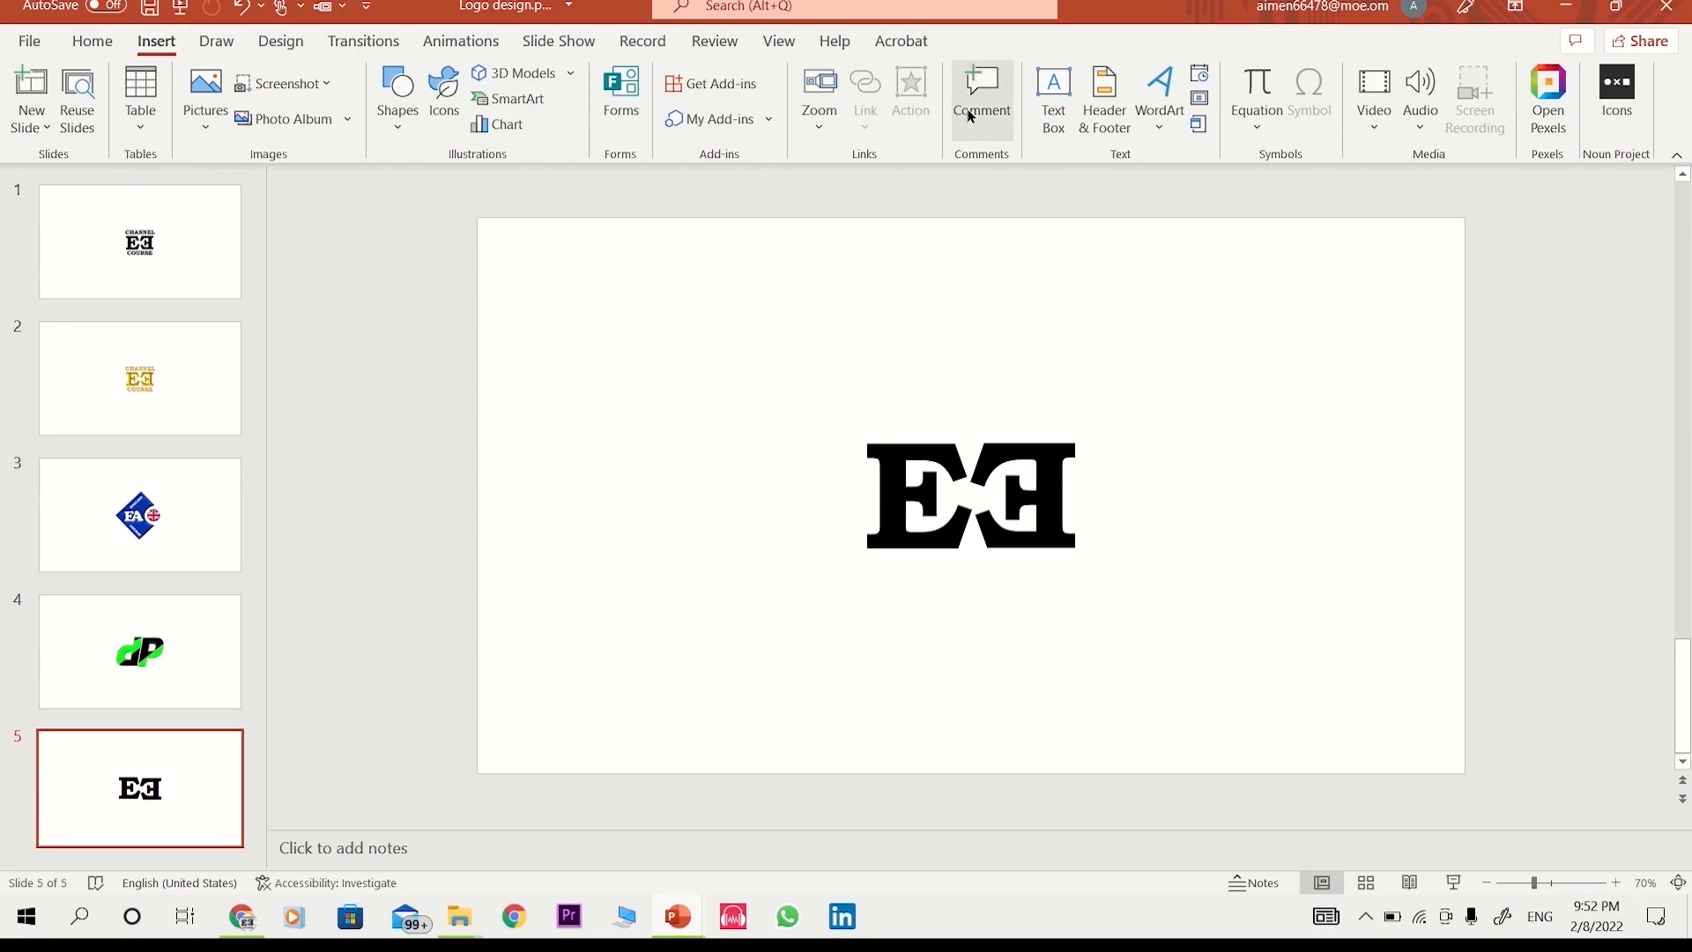
click(1053, 98)
drag(867, 383, 1063, 424)
text(Channel)
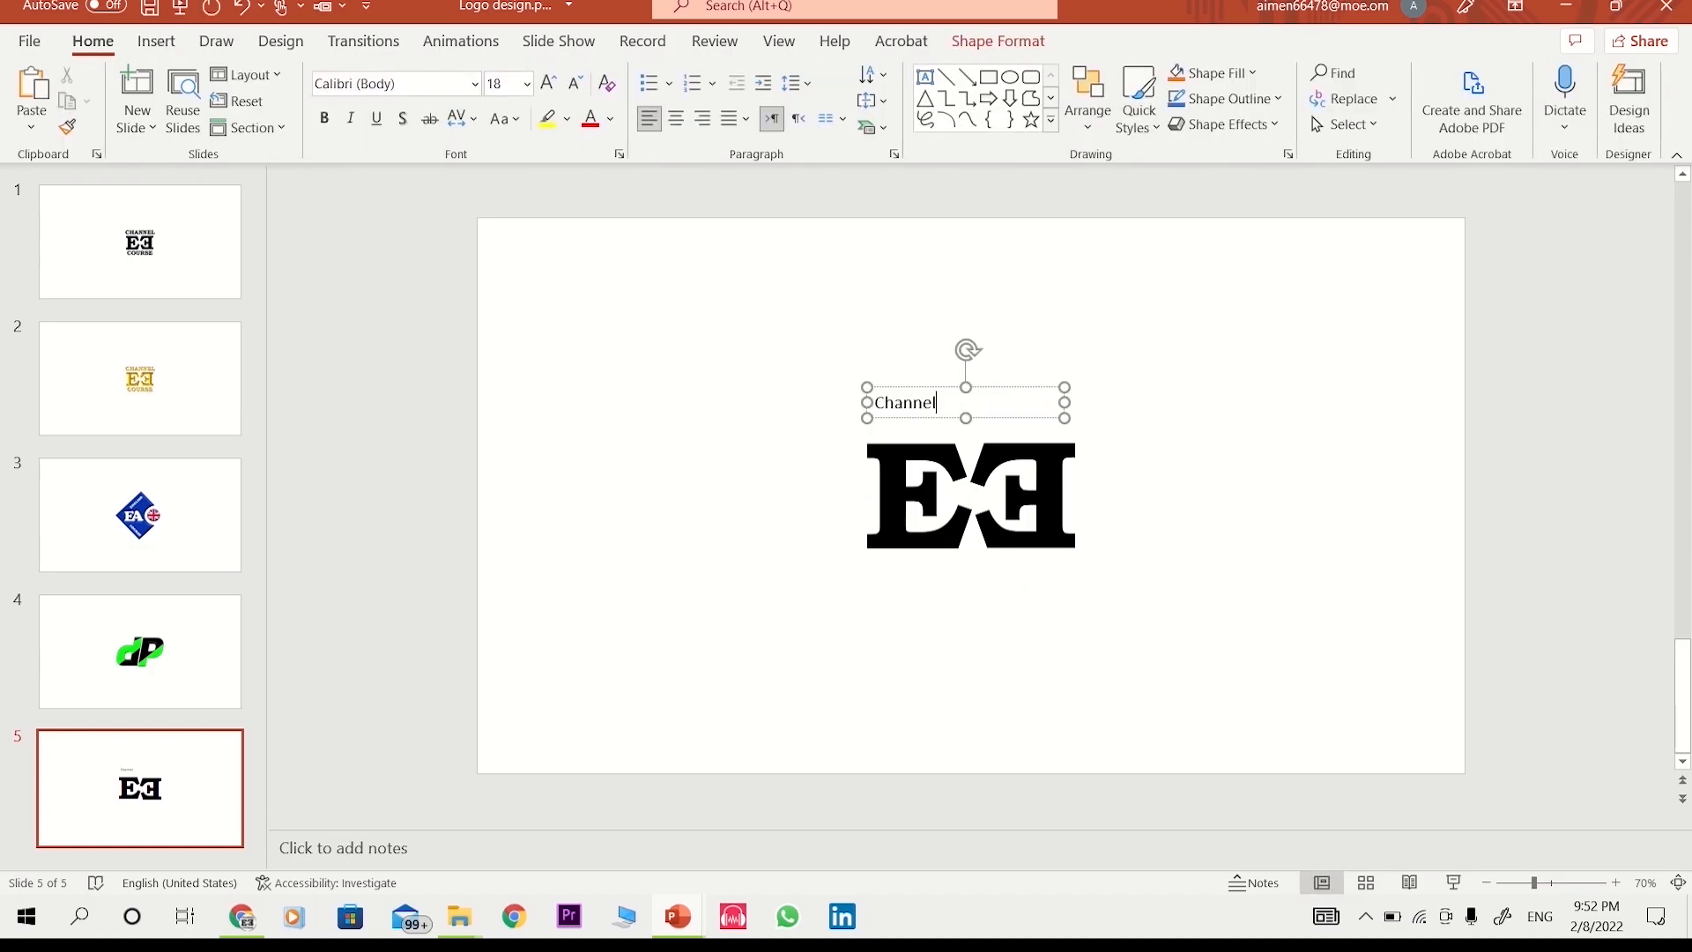
key(Caps_Lock)
text(CHANNEL)
- Format the CHANNEL text as bold 36-point Bookman Old Style and widen its box to fit on one line
double_click(945, 402)
click(475, 85)
click(381, 203)
click(324, 118)
click(527, 84)
click(507, 409)
drag(1065, 437, 1089, 437)
- Duplicate the CHANNEL text box below the monogram and change the copy's text to COURSE
drag(1078, 441, 1092, 581)
key(ctrl+d)
double_click(1057, 571)
text(COURSE)
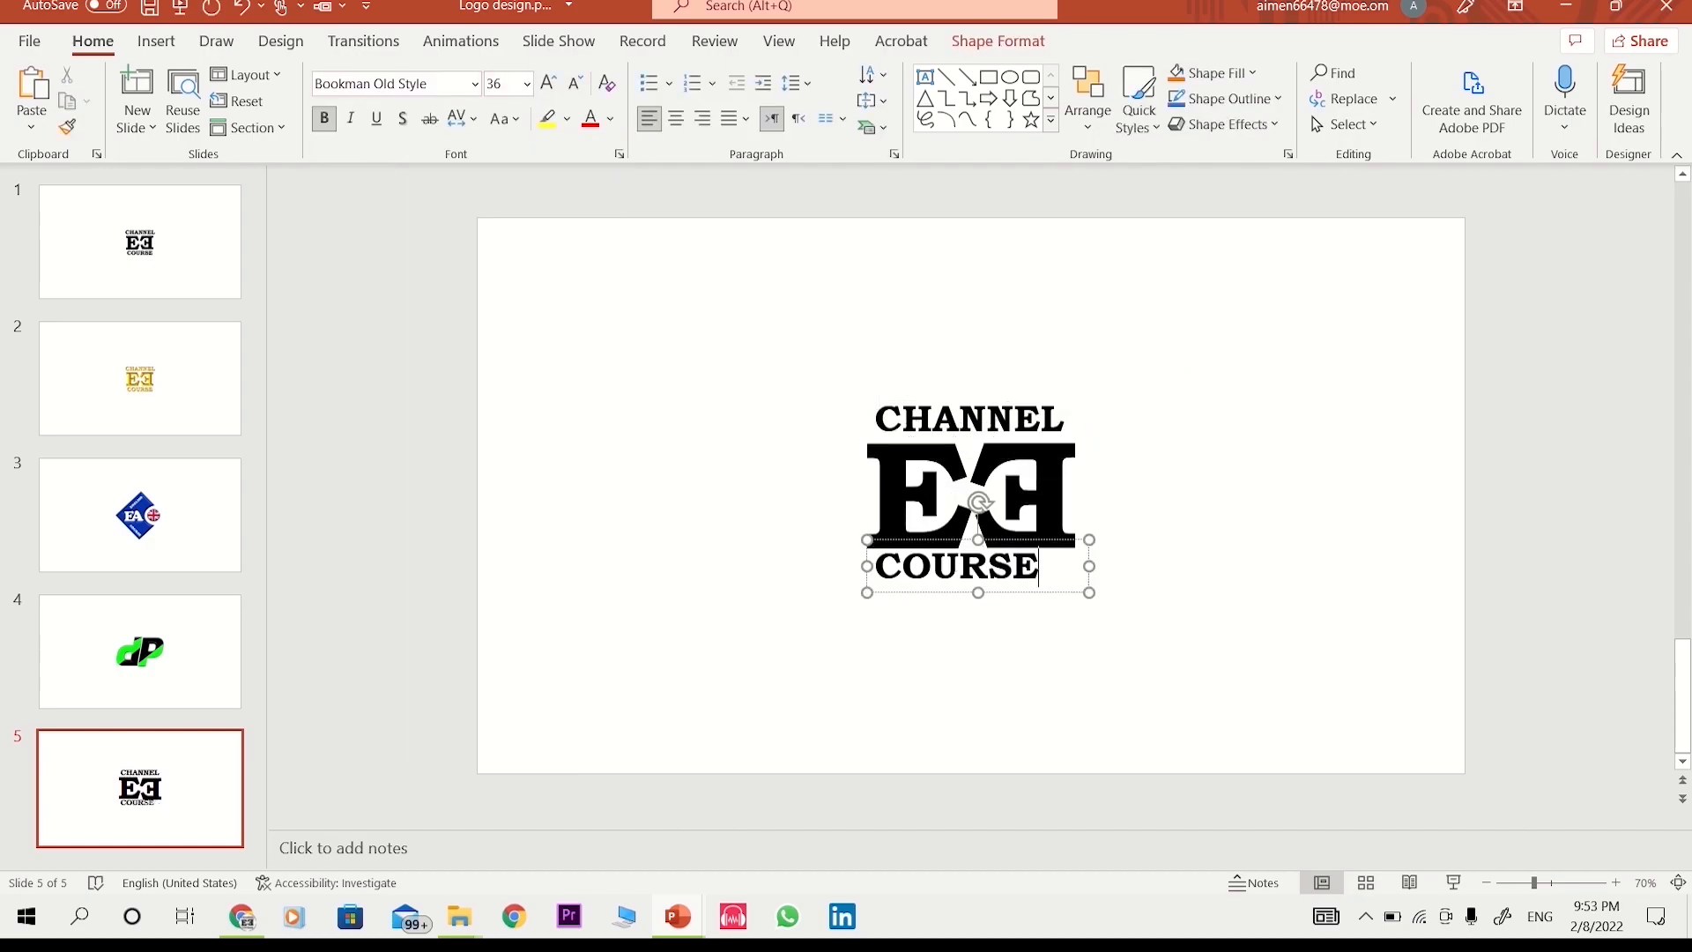
drag(772, 291, 1286, 694)
drag(714, 199, 1239, 742)
click(791, 368)
drag(777, 296, 1097, 531)
drag(740, 219, 1300, 751)
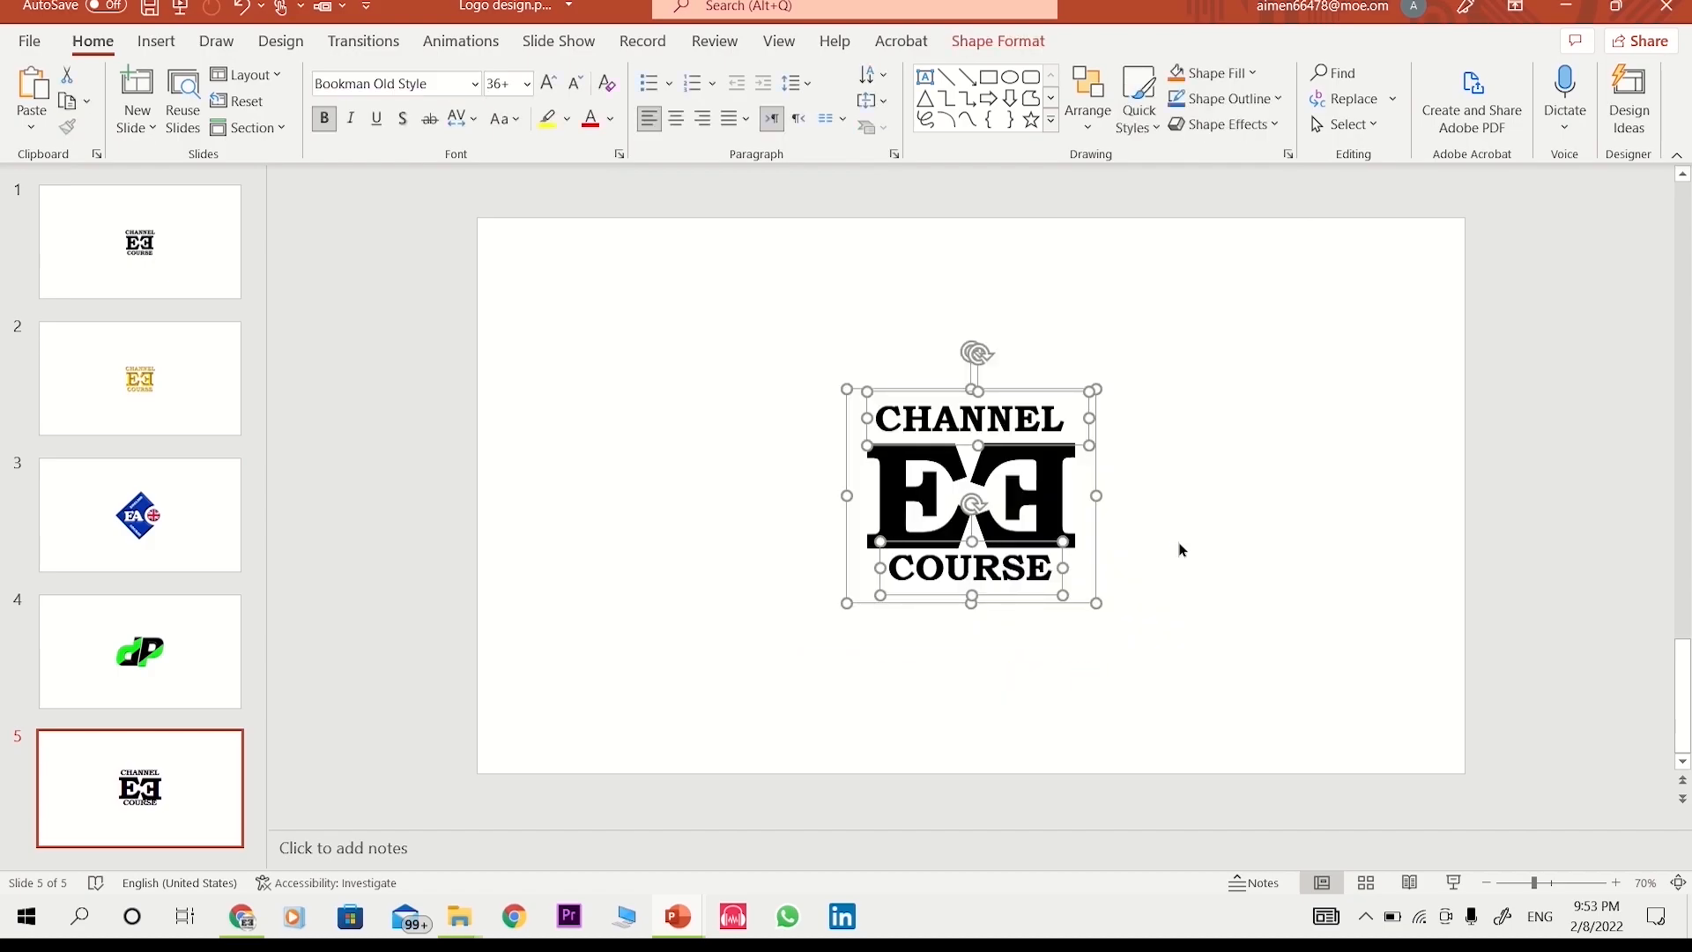
key(ctrl+g)
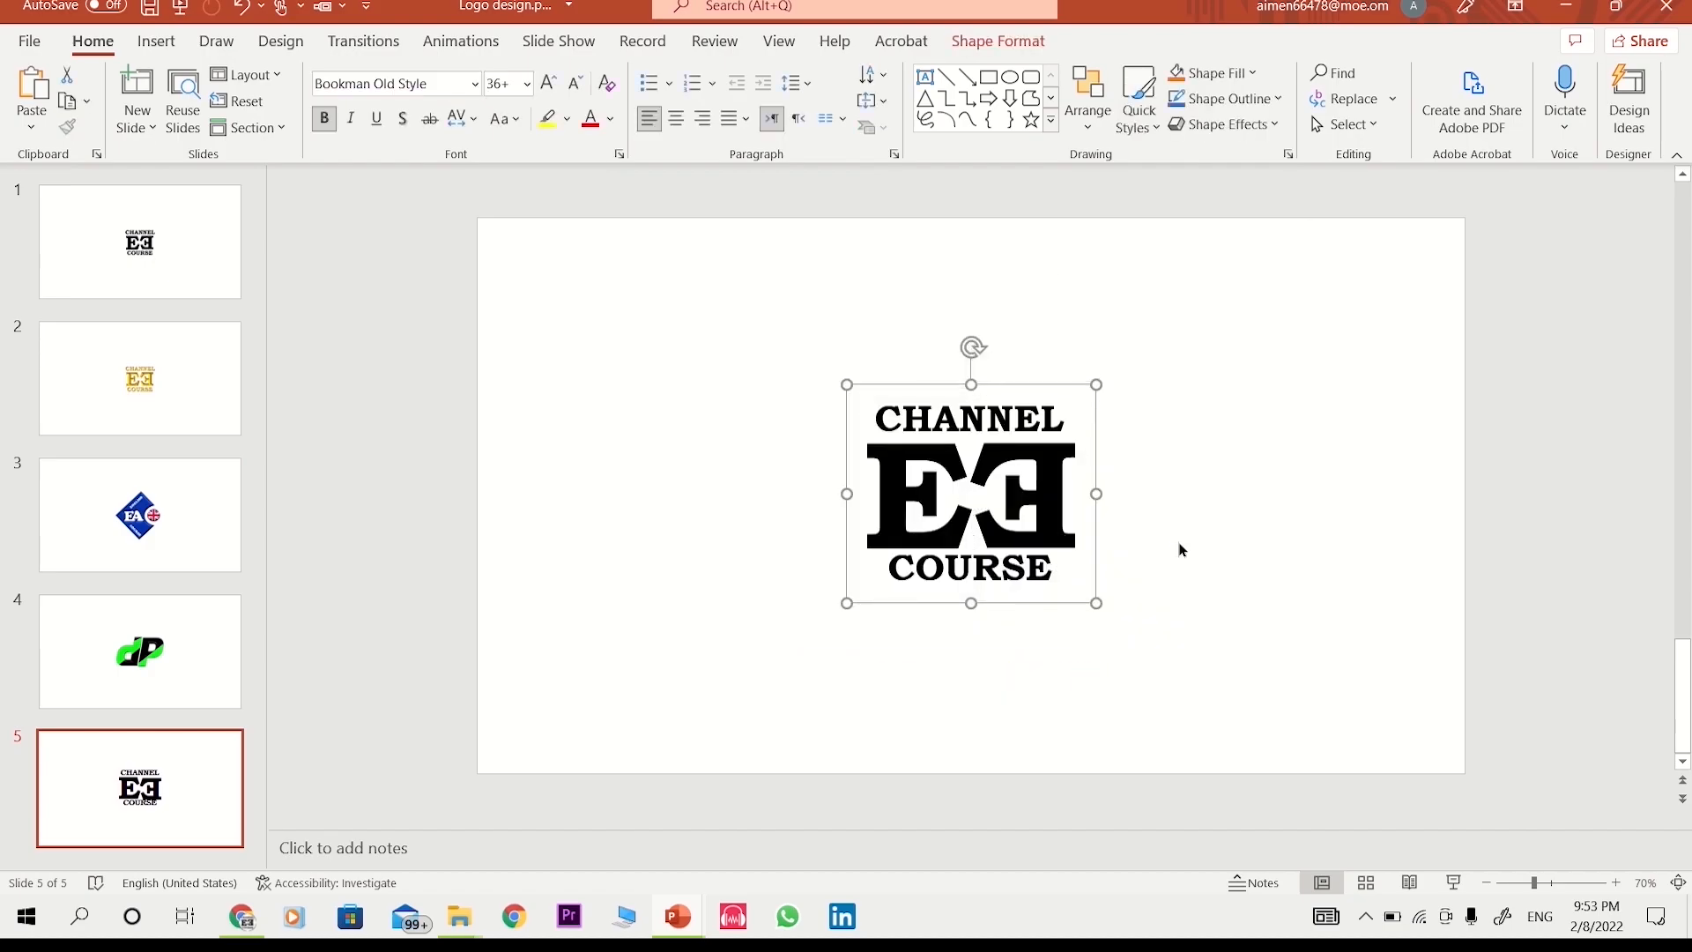
click(248, 11)
- Group the CHANNEL text, the double-E monogram and the COURSE text into a single logo object
drag(701, 282, 1295, 755)
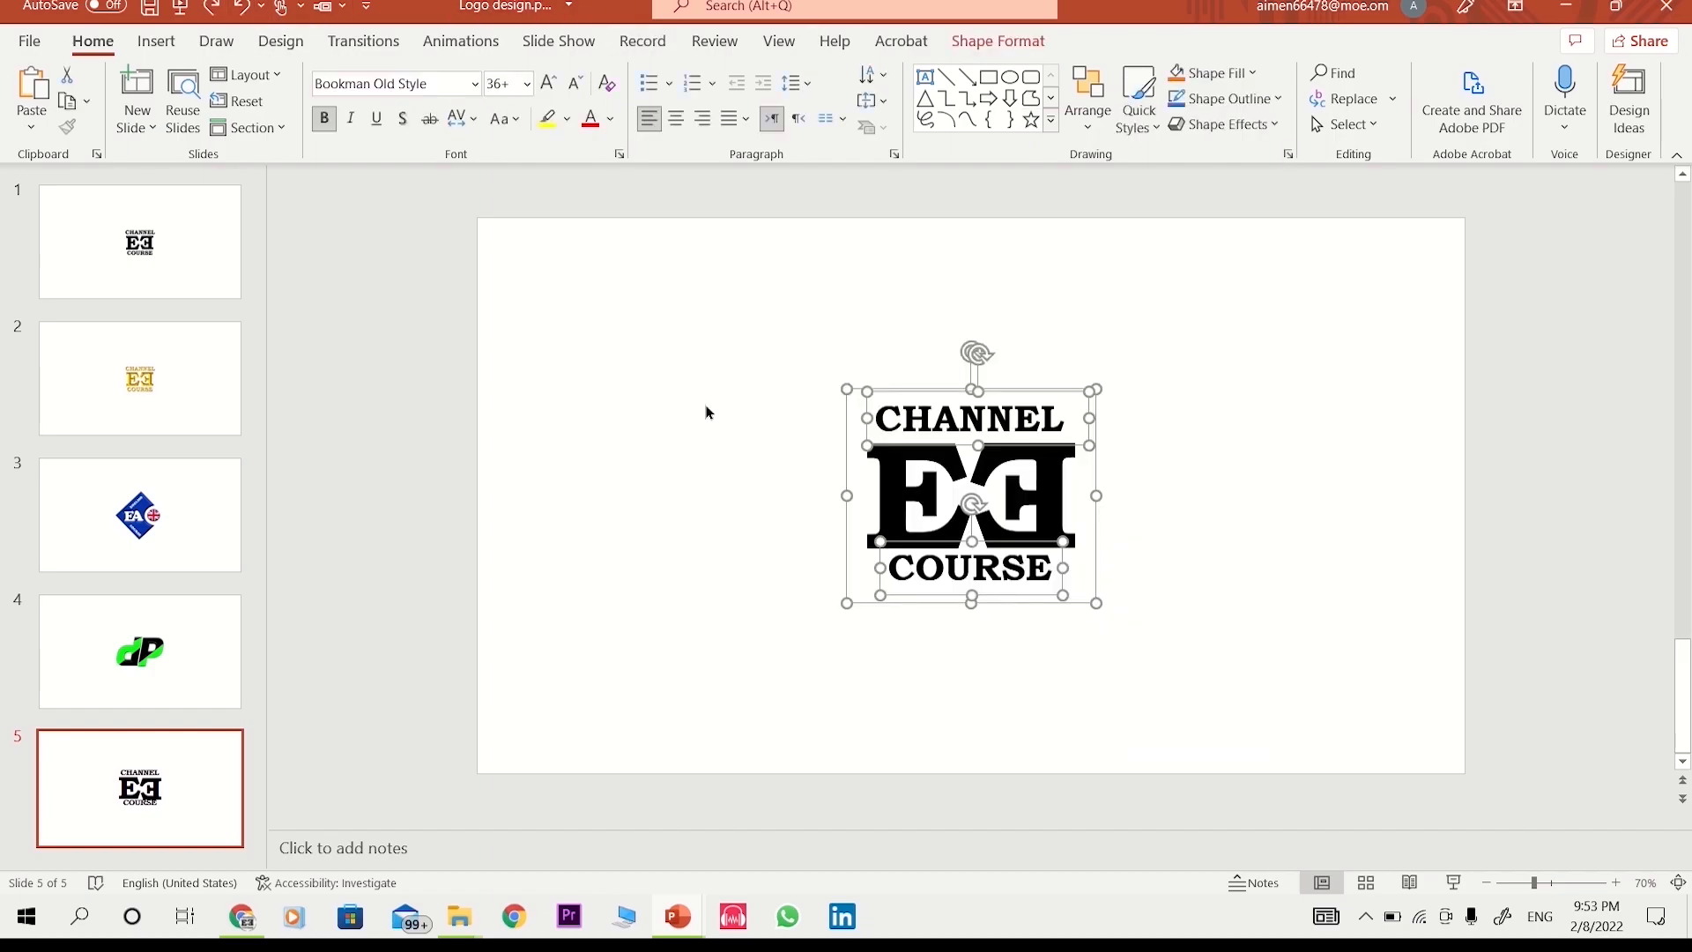
click(1000, 44)
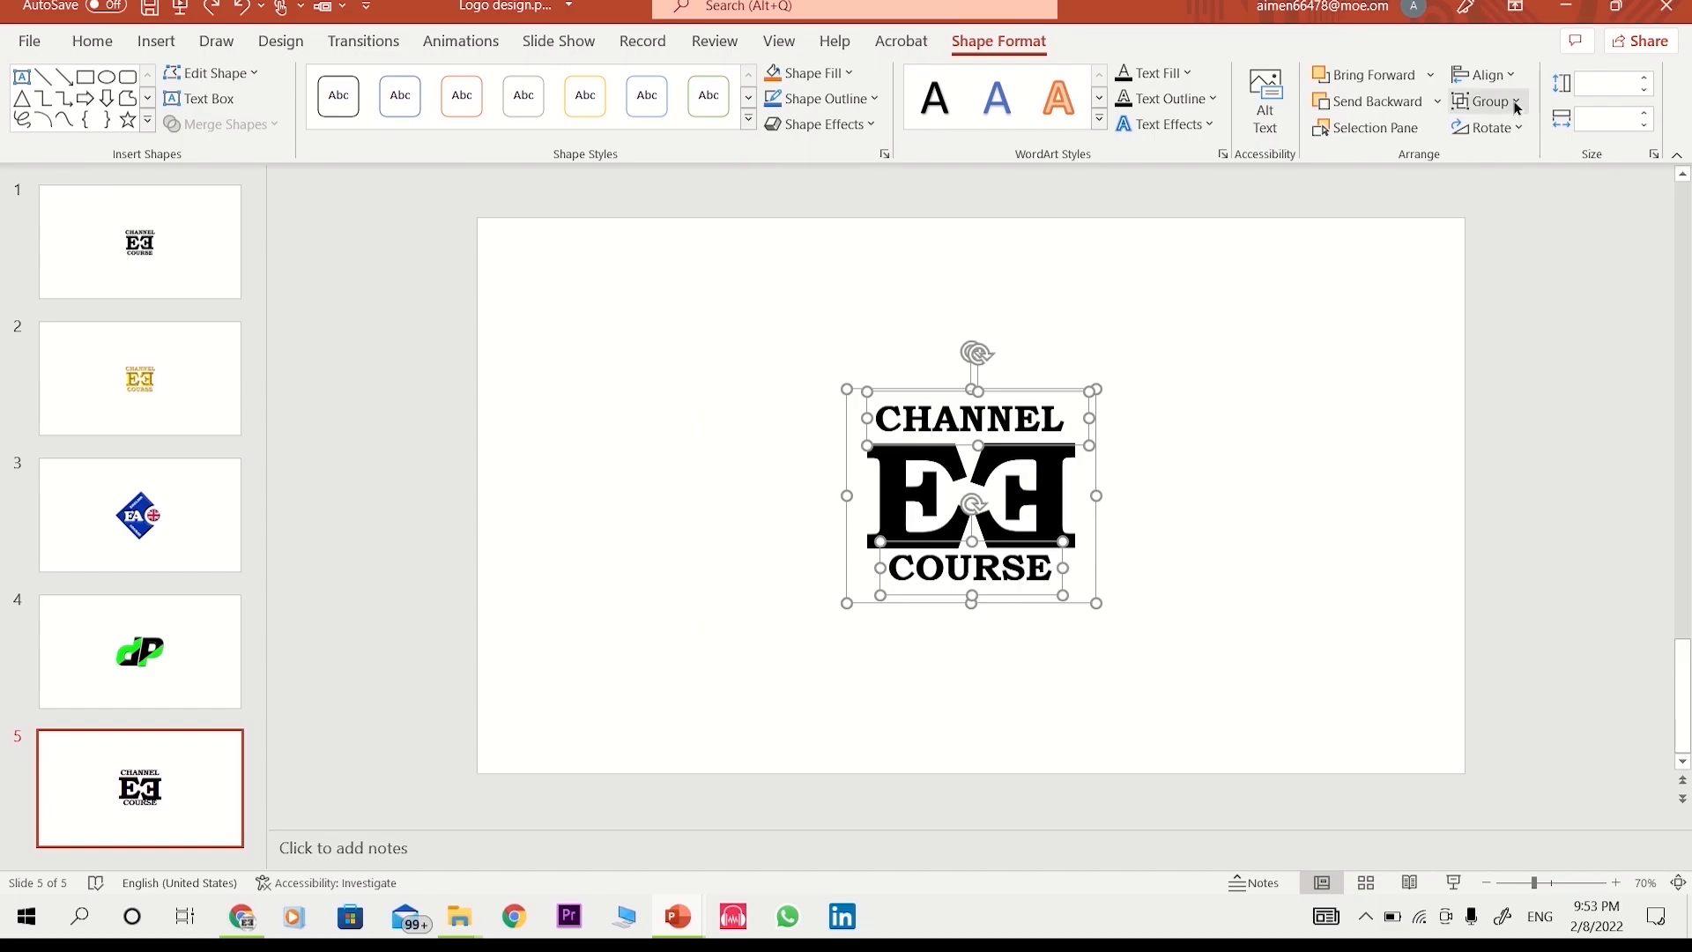
click(1516, 108)
click(1489, 131)
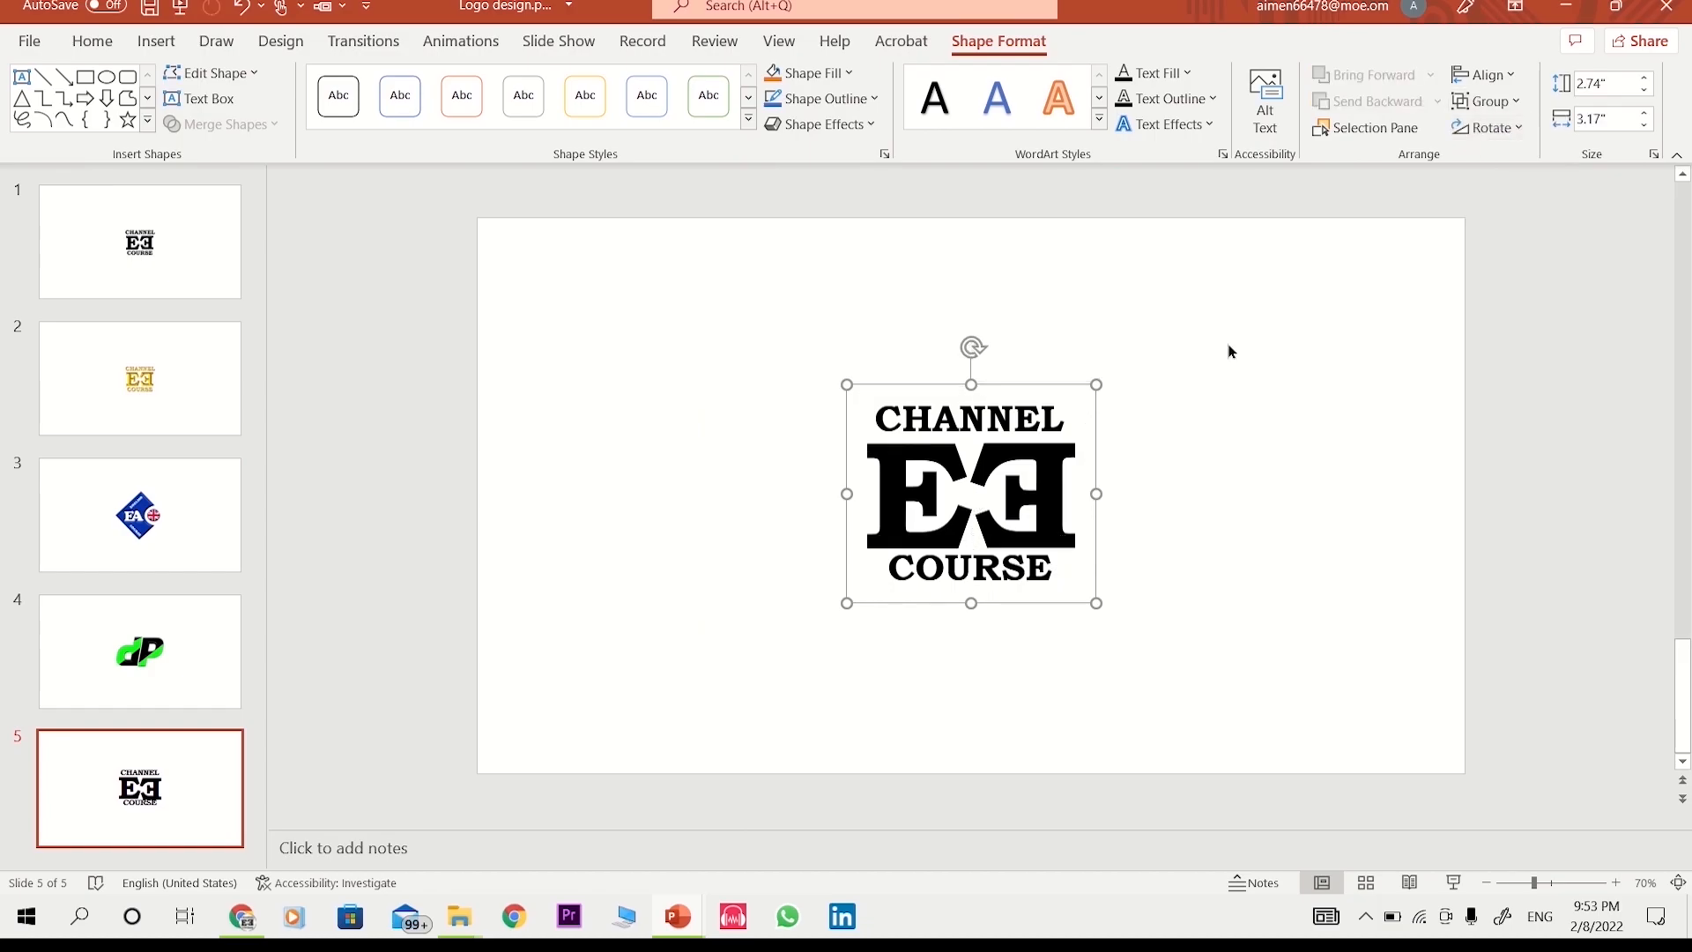
drag(1091, 540, 1087, 543)
click(902, 623)
drag(734, 268, 1241, 698)
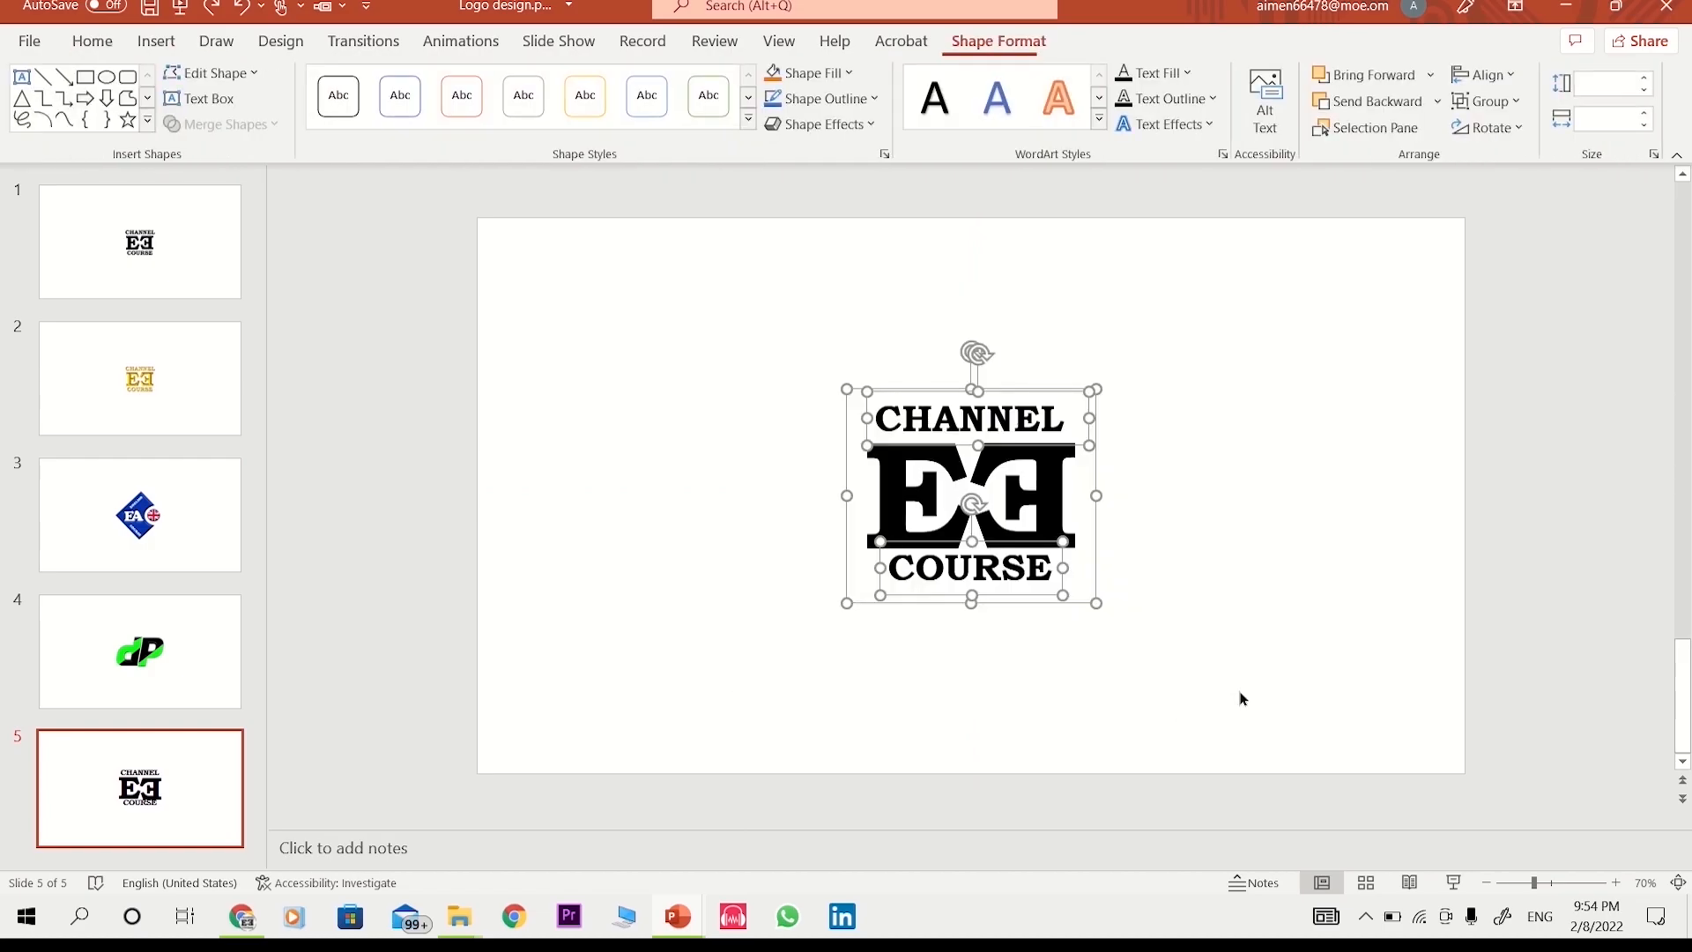
key(ctrl+g)
- Save the grouped logo as the PNG picture Picture1.png in a new folder LOGO DESIGN 11 on the D: drive
right_click(1094, 550)
click(1166, 393)
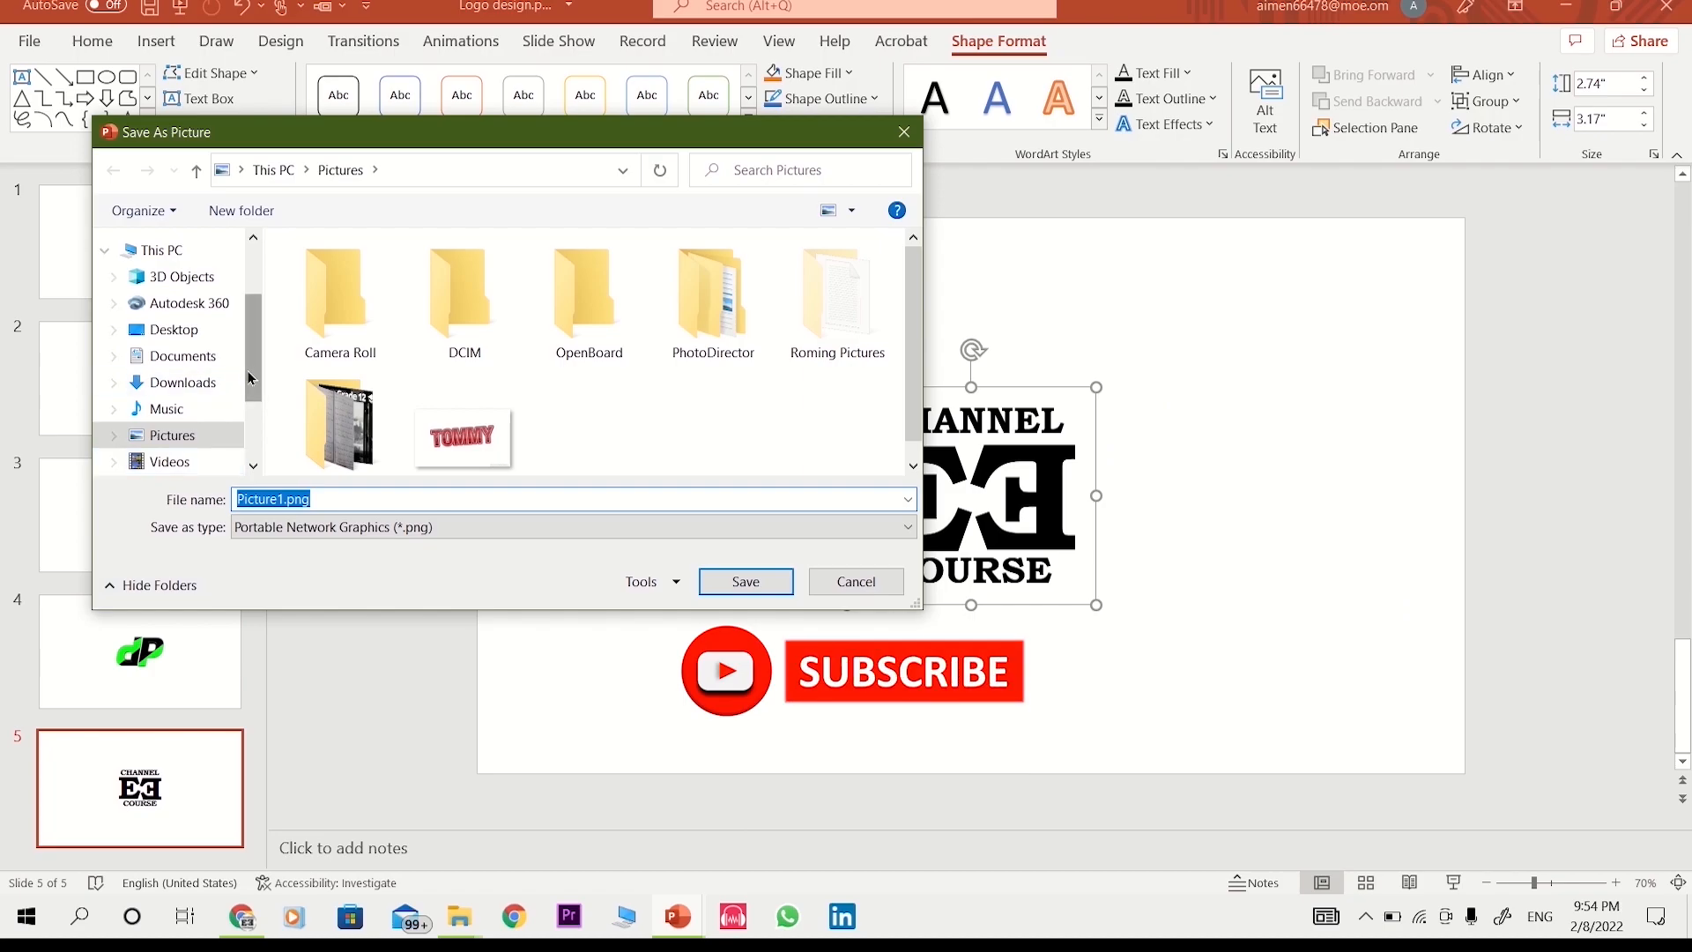
scroll(176, 397, down, 2)
click(175, 373)
scroll(443, 354, down, 6)
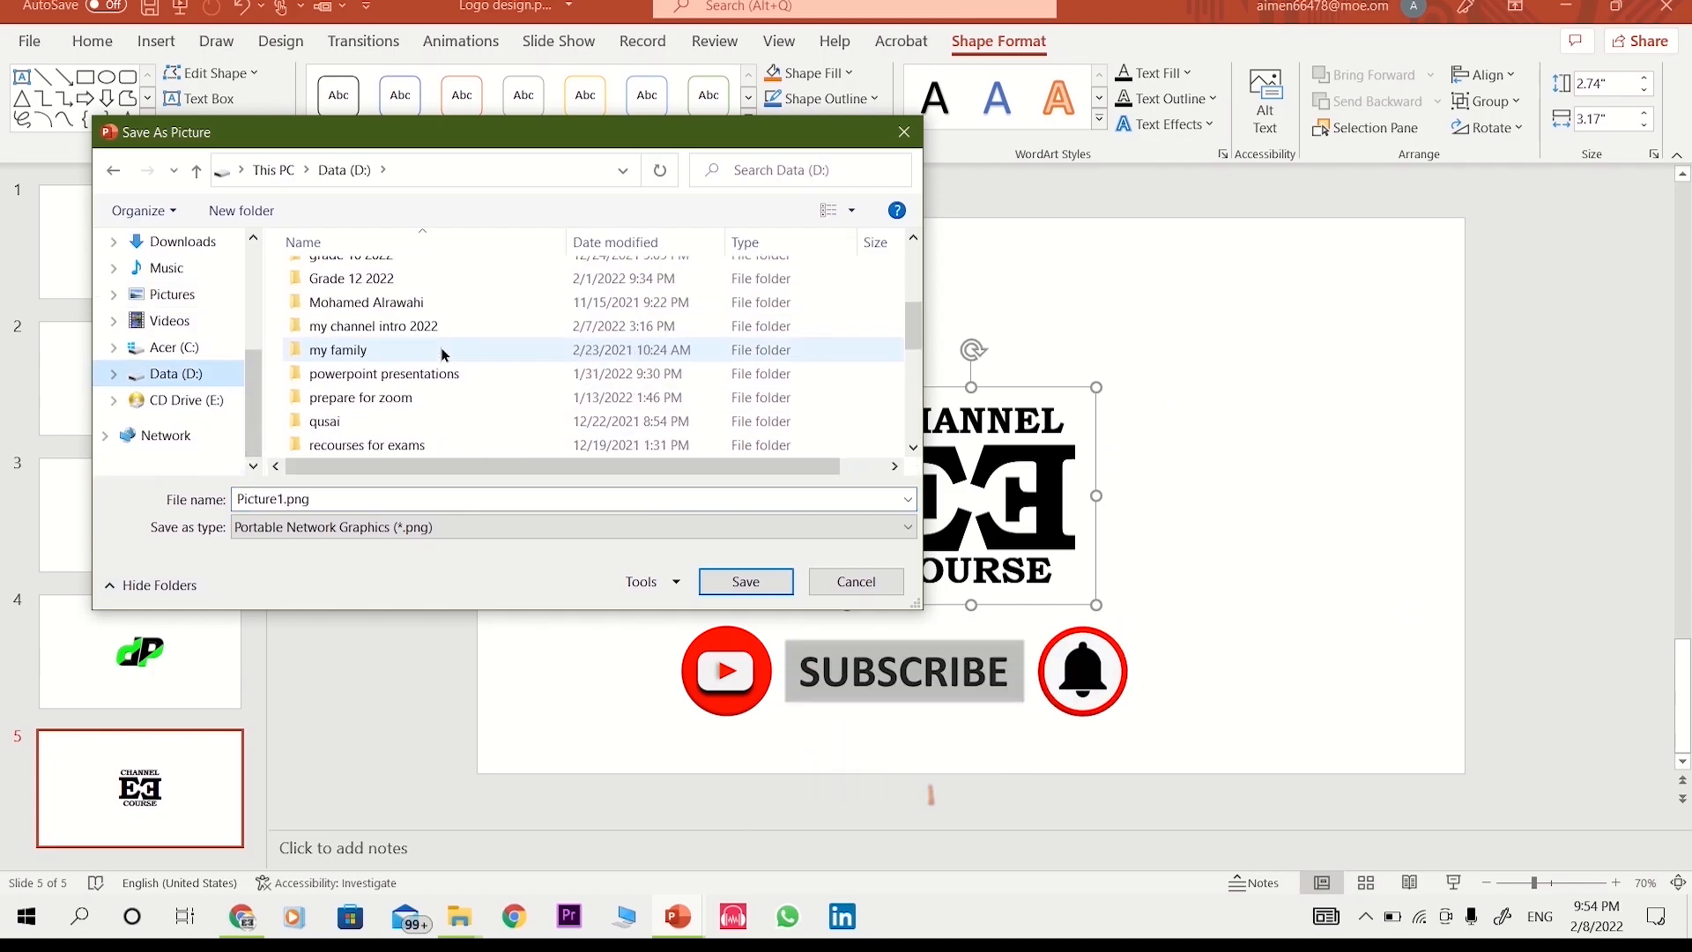
click(258, 209)
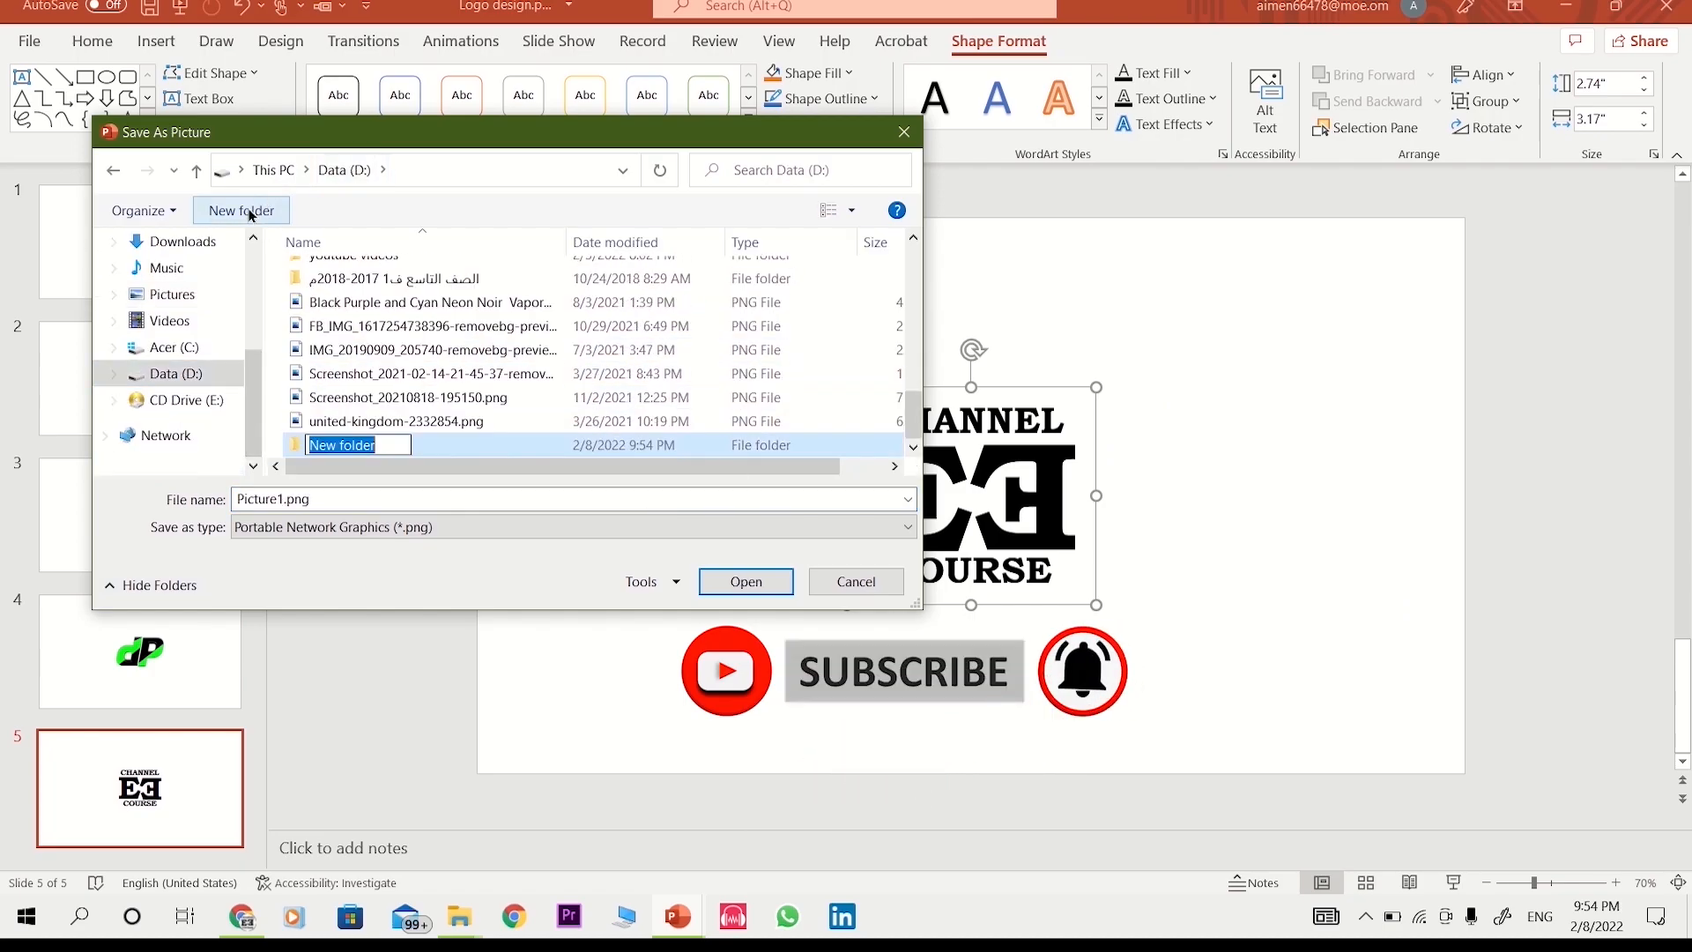
text(LOGO DESIGN 11)
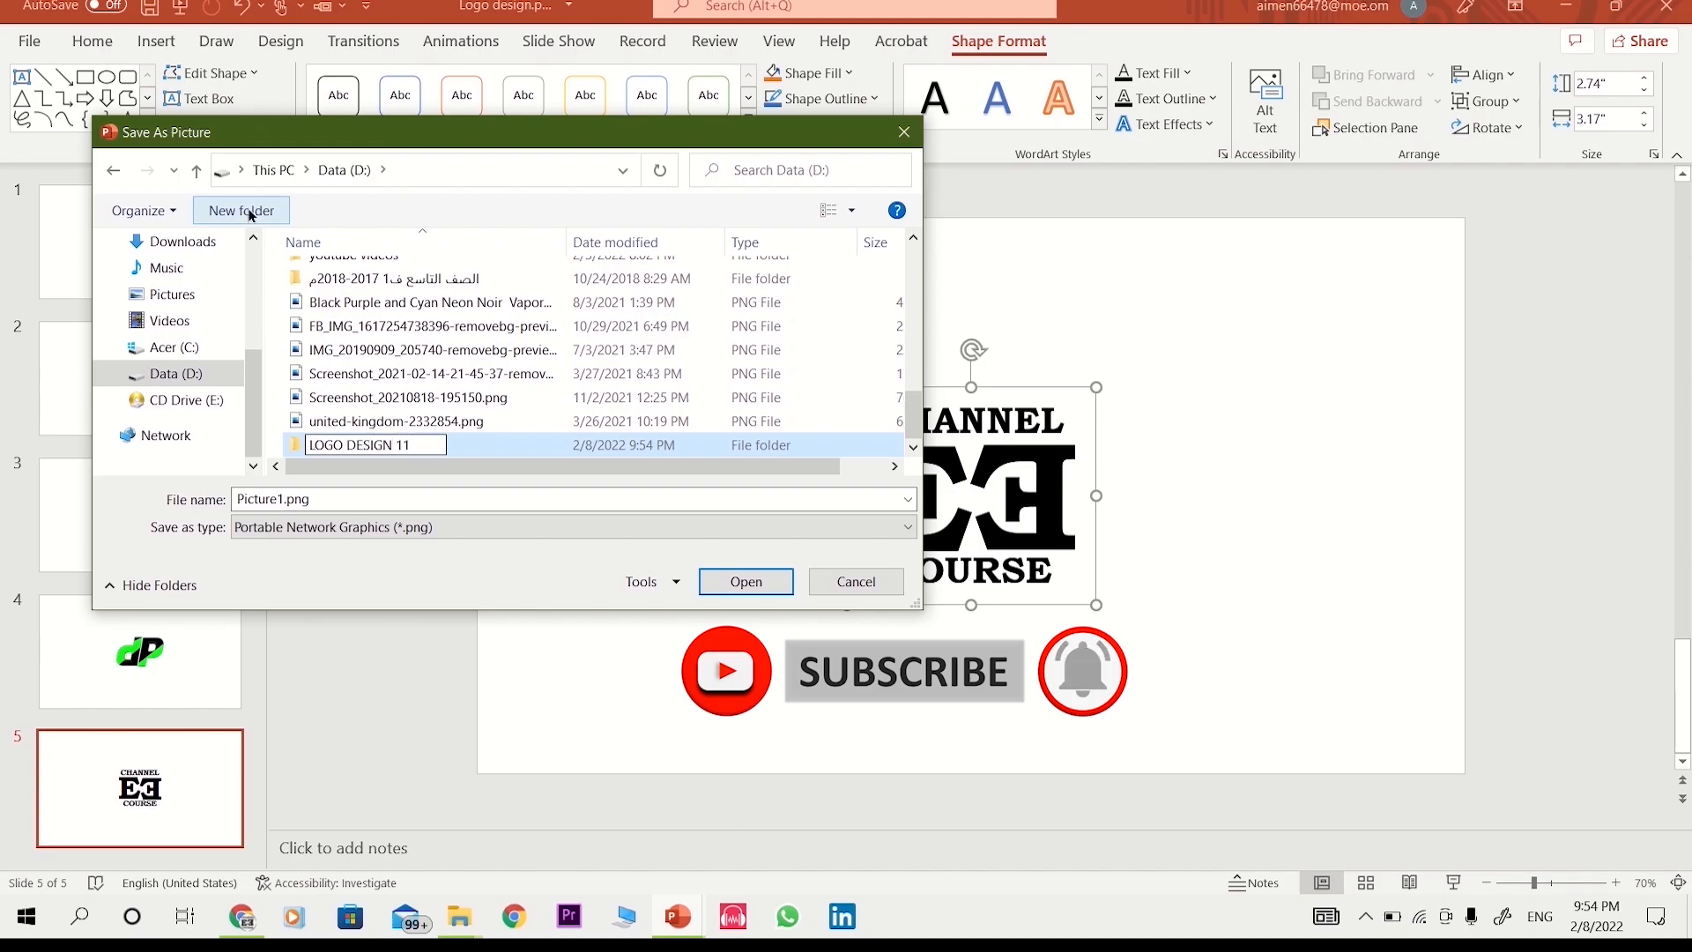
key(Return)
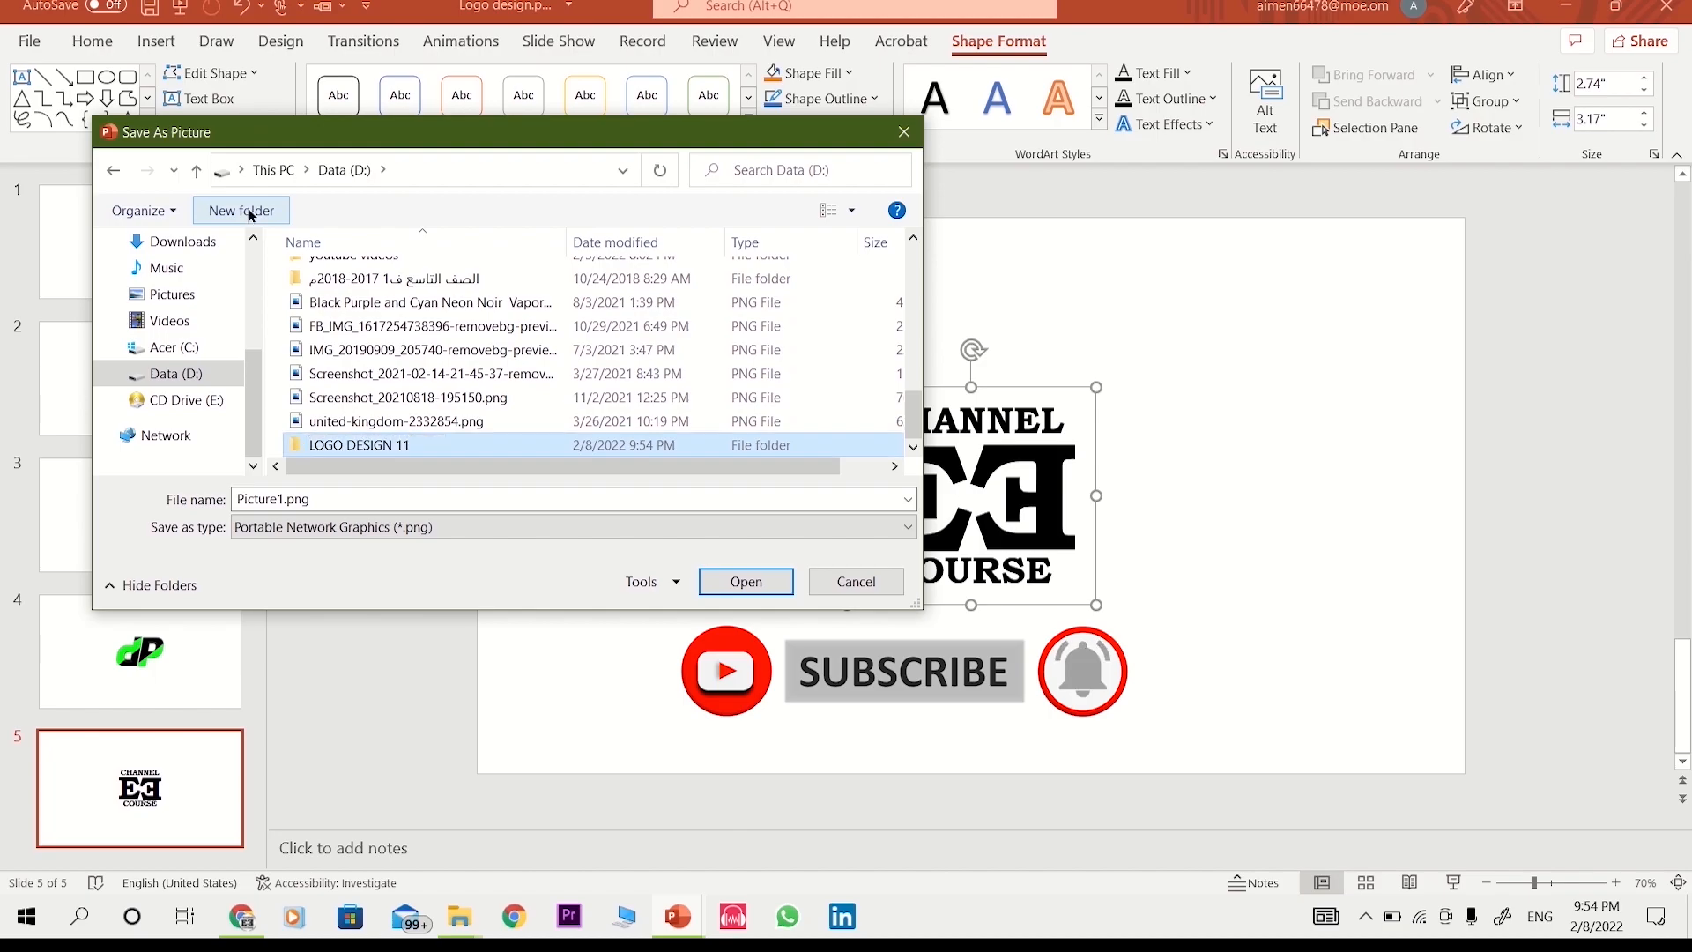
key(Return)
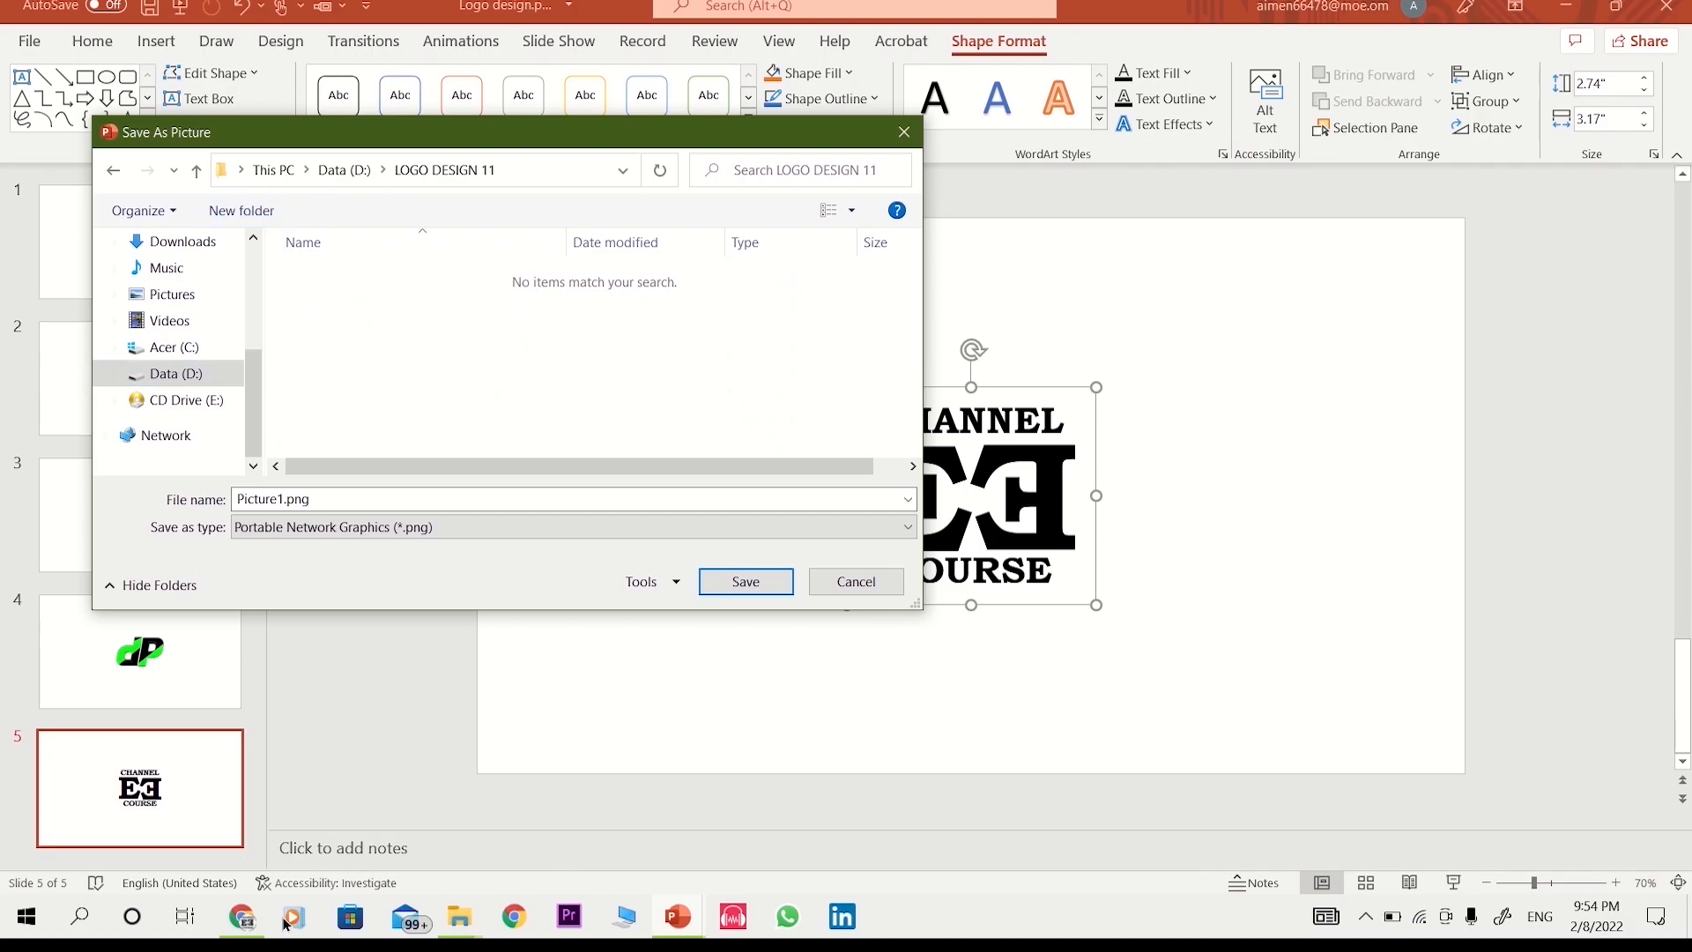
click(742, 585)
- Try out the saved logo picture as a resizable copy on slide 5 and delete it
click(461, 919)
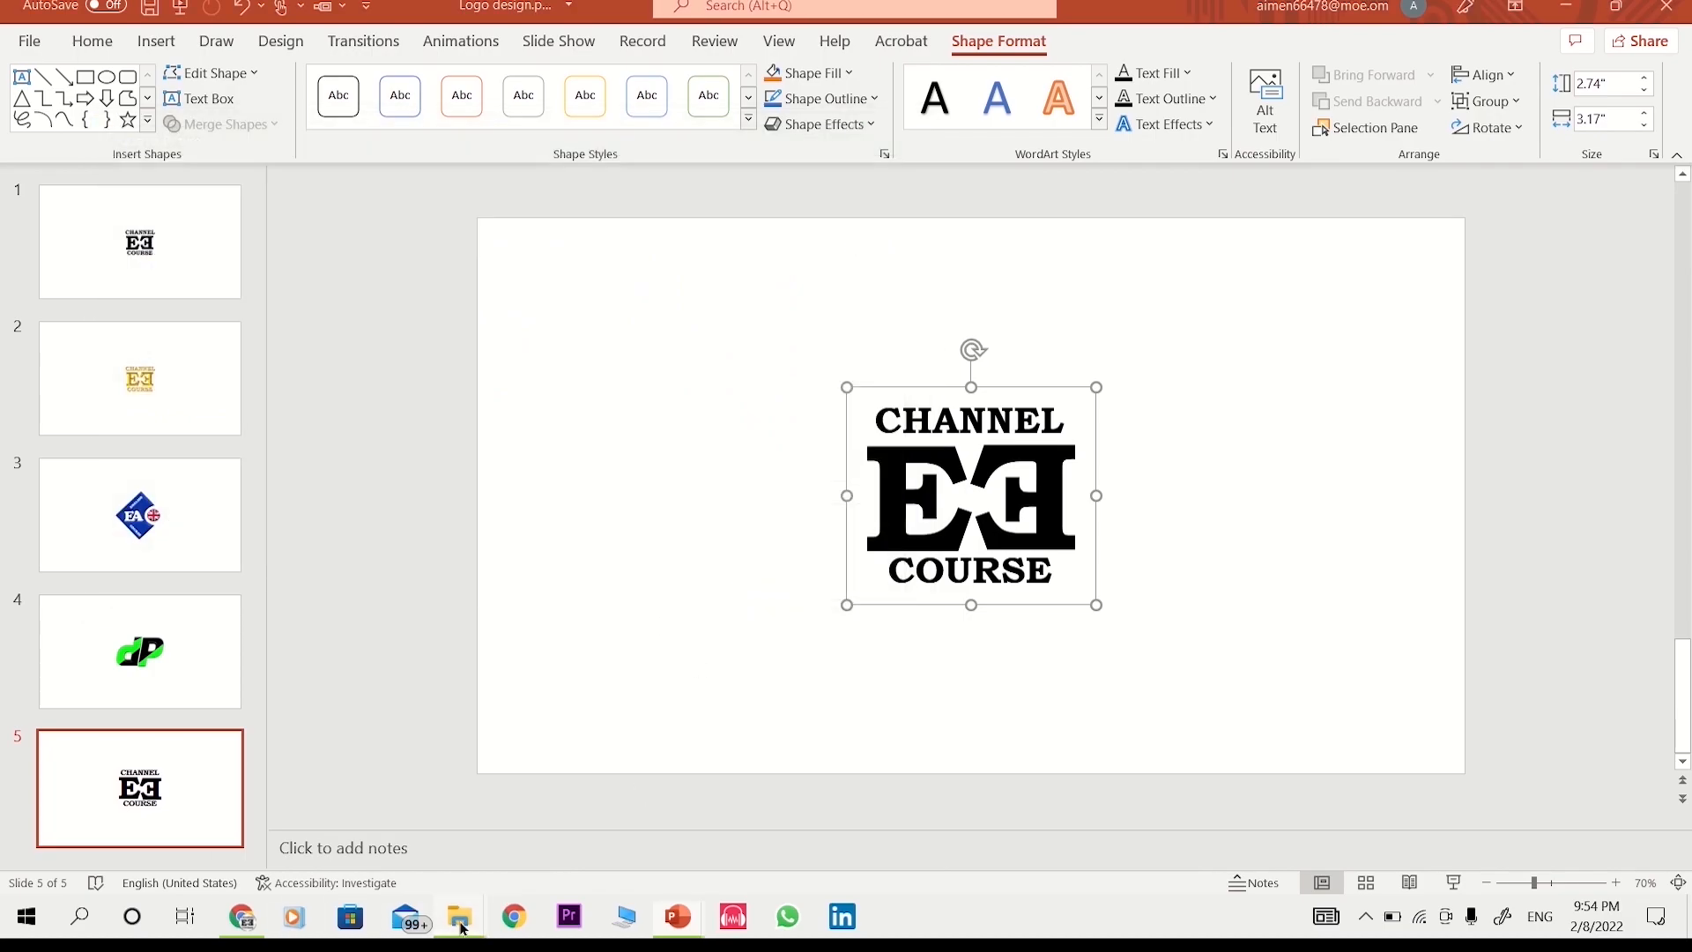
click(423, 807)
drag(411, 691, 681, 589)
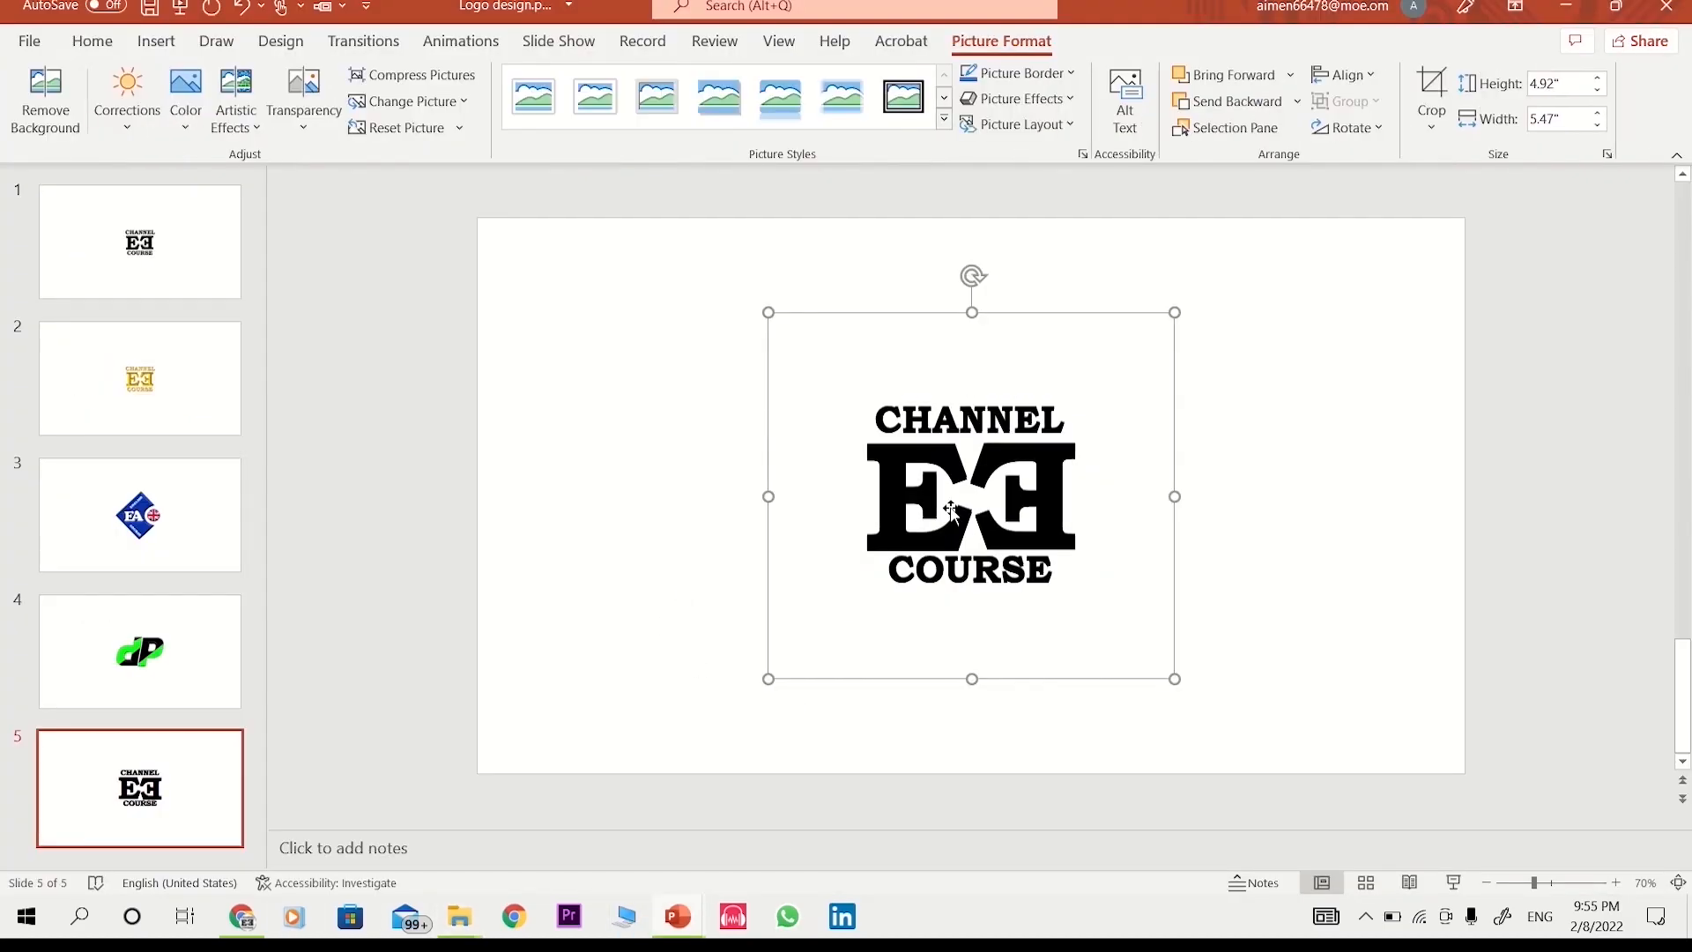
drag(1115, 682, 844, 649)
drag(674, 629, 740, 620)
click(756, 601)
click(813, 428)
drag(483, 227, 707, 427)
drag(799, 555, 546, 325)
drag(635, 220, 560, 287)
drag(517, 316, 532, 264)
click(608, 344)
click(527, 275)
key(Delete)
- Duplicate slide 5 with the black CHANNEL EE COURSE logo
click(140, 379)
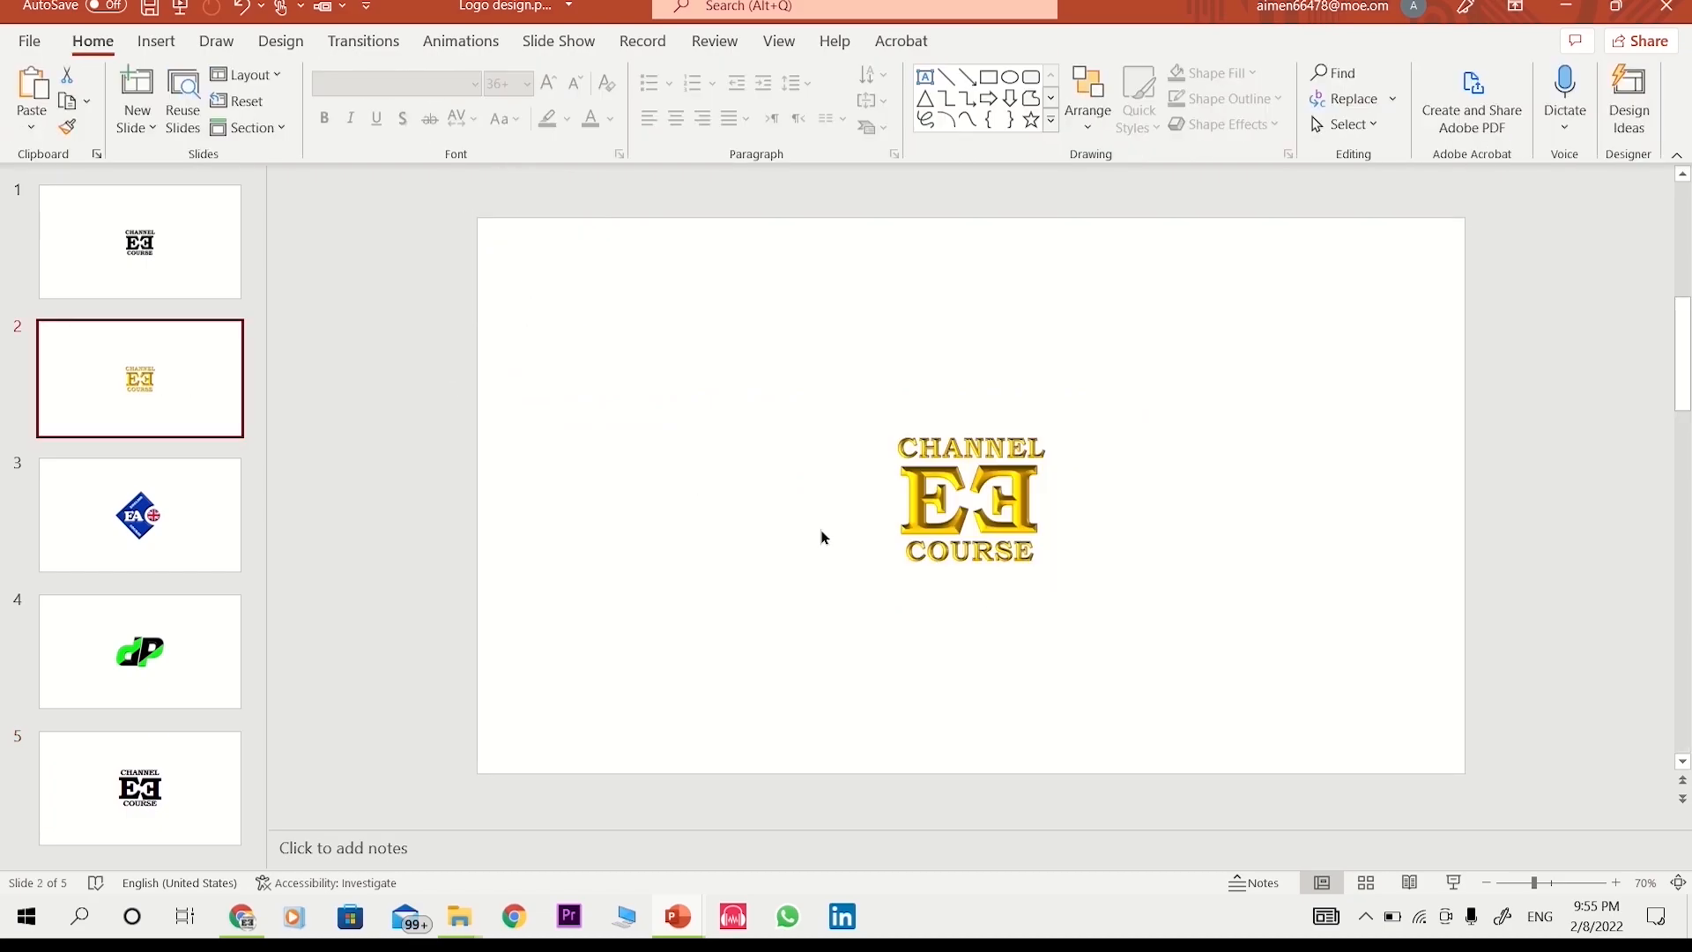
click(935, 532)
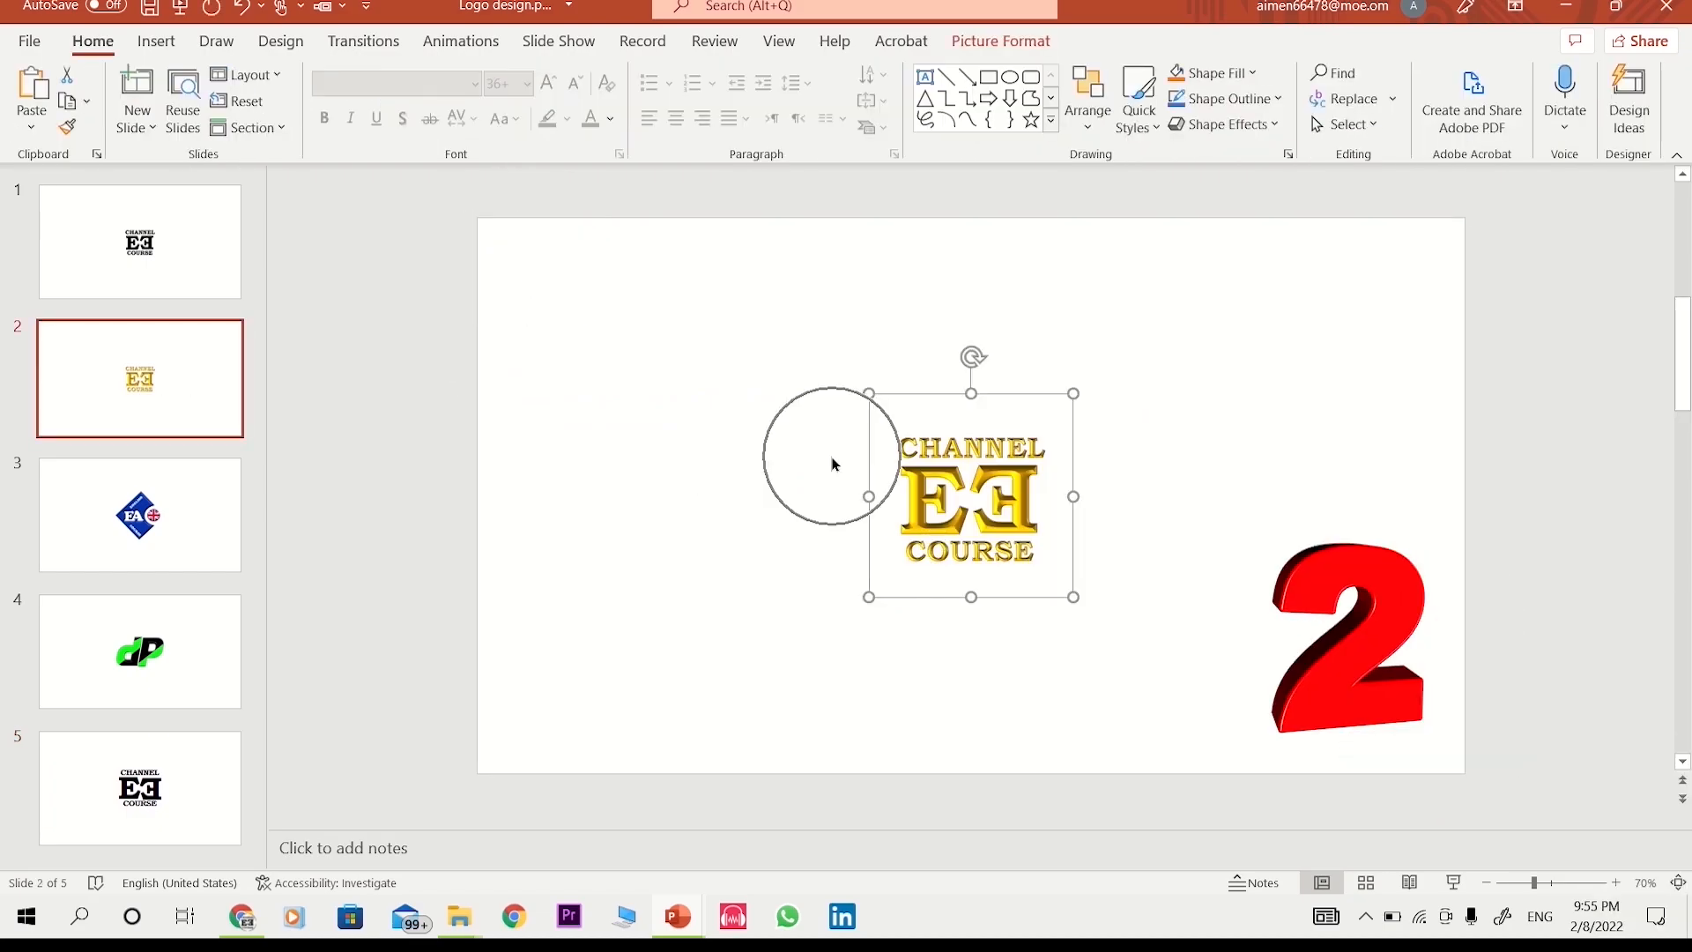
click(188, 259)
click(180, 784)
click(943, 556)
click(596, 672)
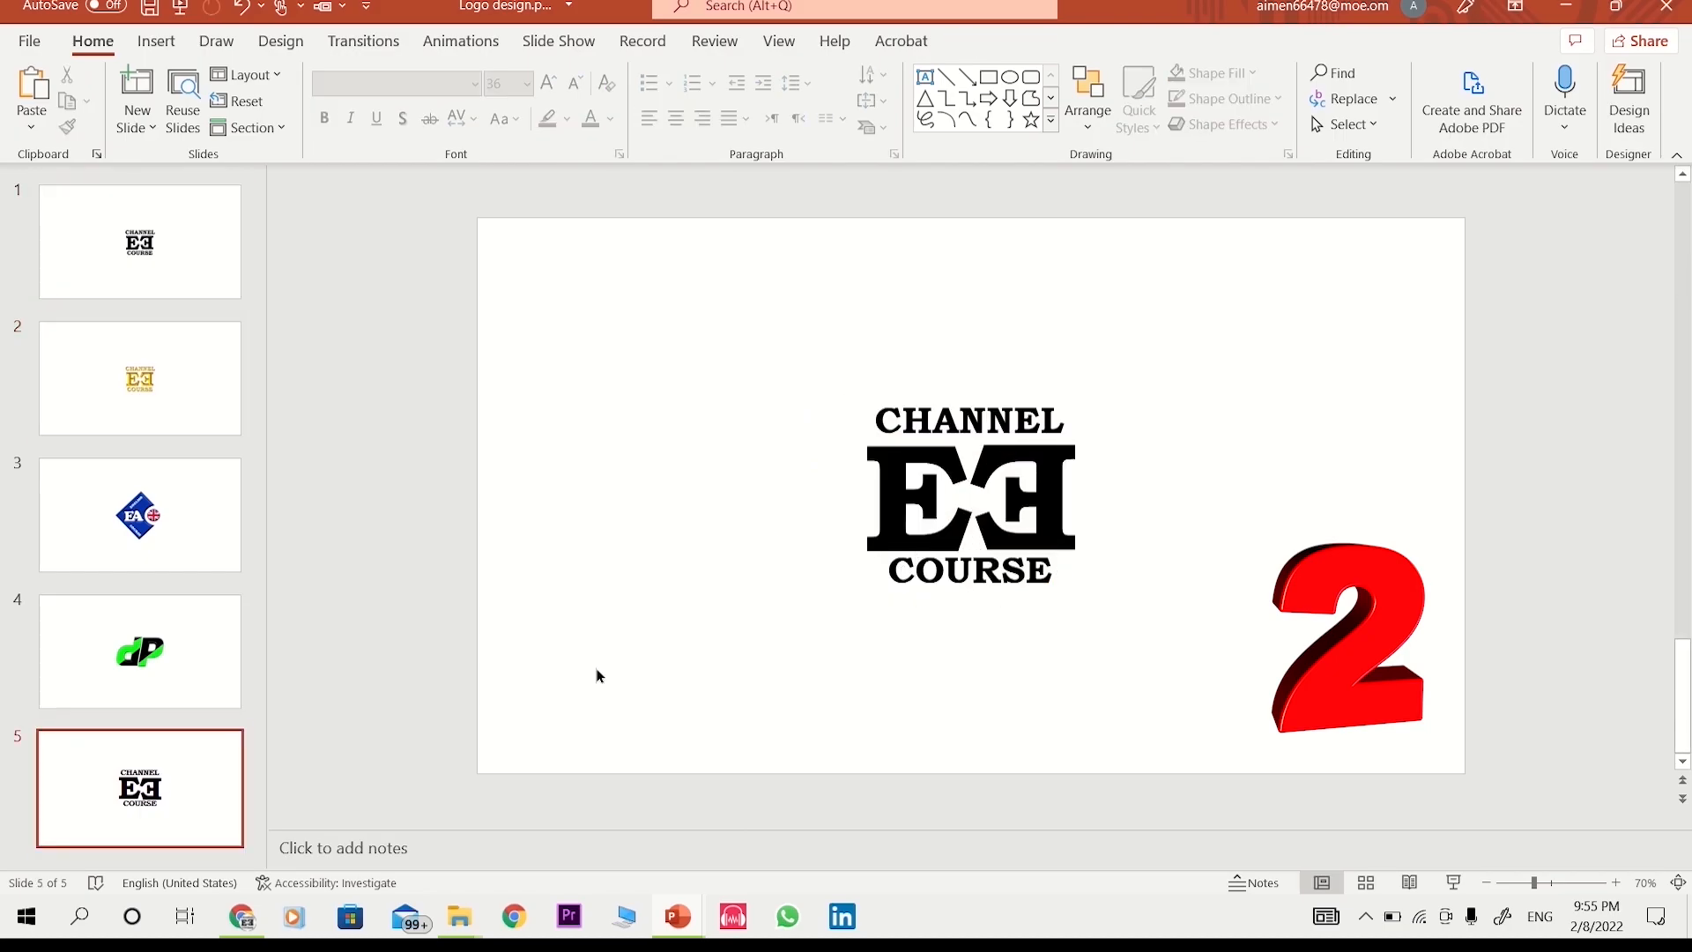
click(214, 780)
right_click(212, 775)
click(296, 461)
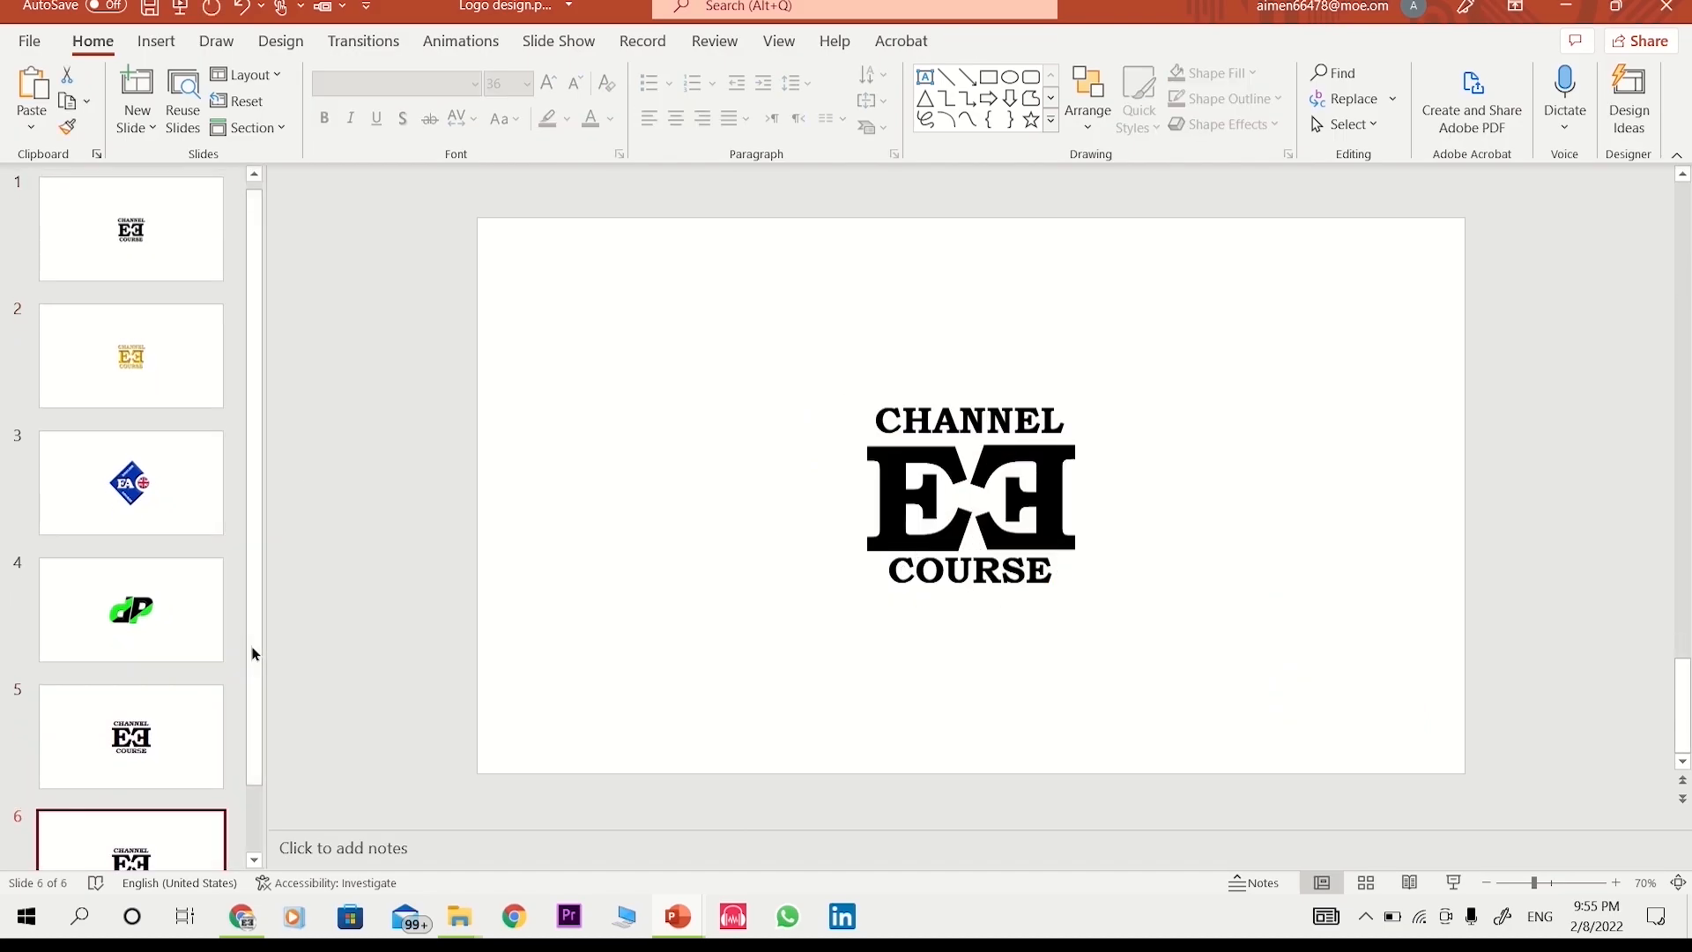
scroll(231, 780, down, 2)
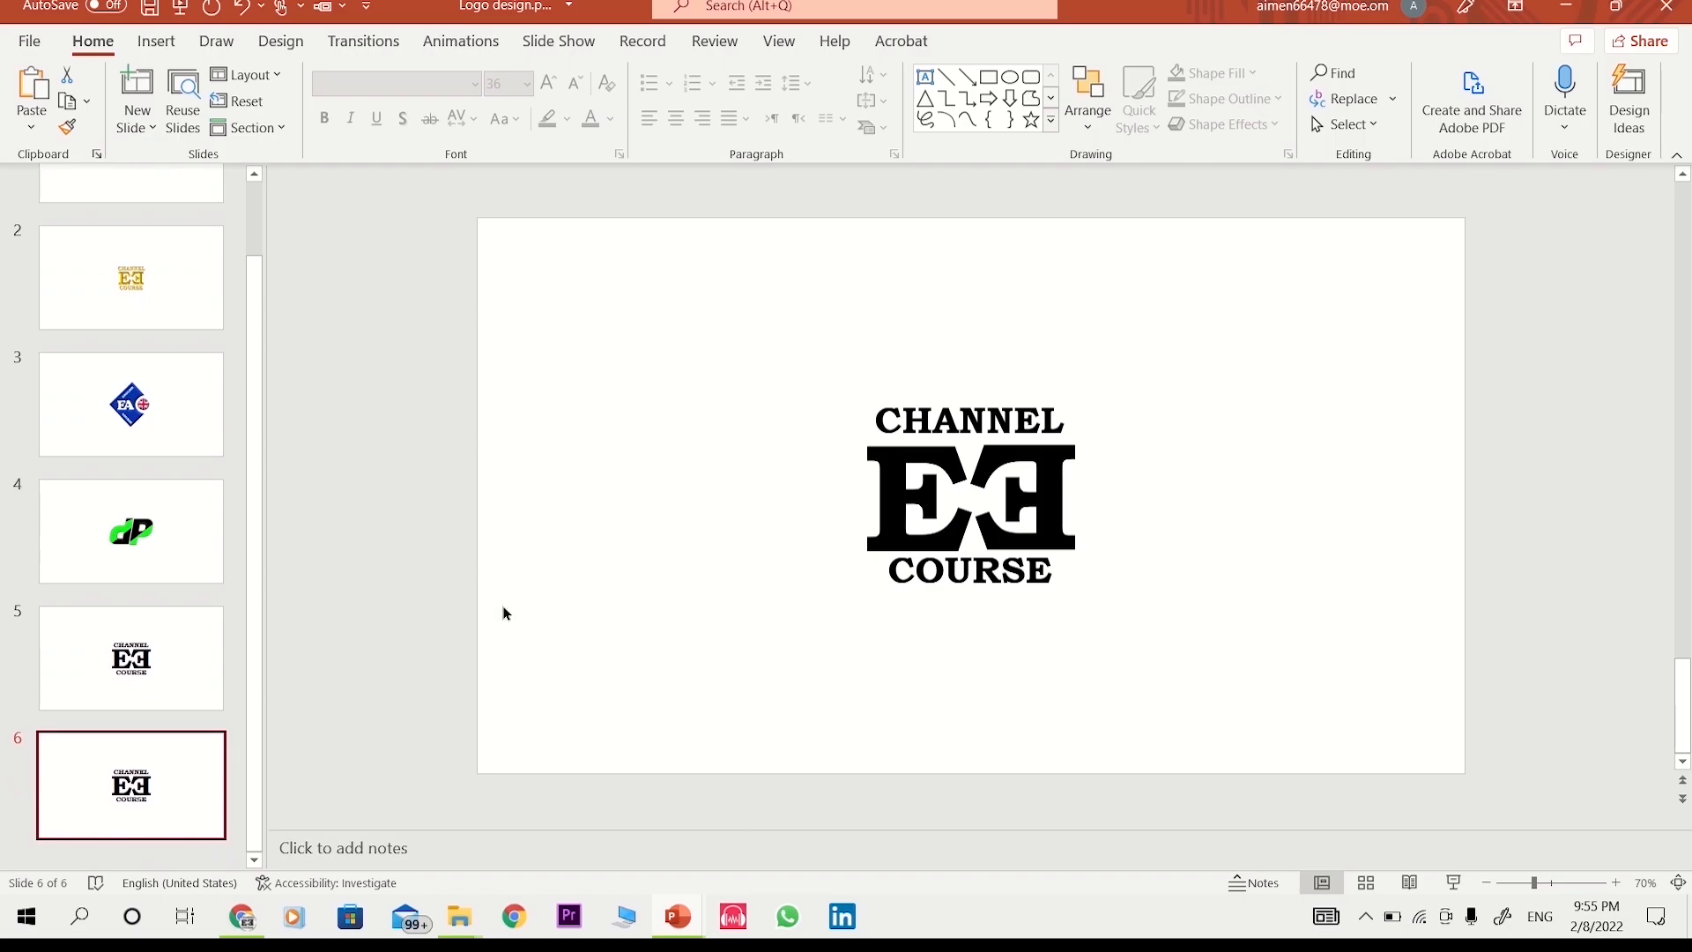
- Set the font colour of the CHANNEL, double-E and COURSE text on slide 6 to yellow
drag(733, 367, 1199, 652)
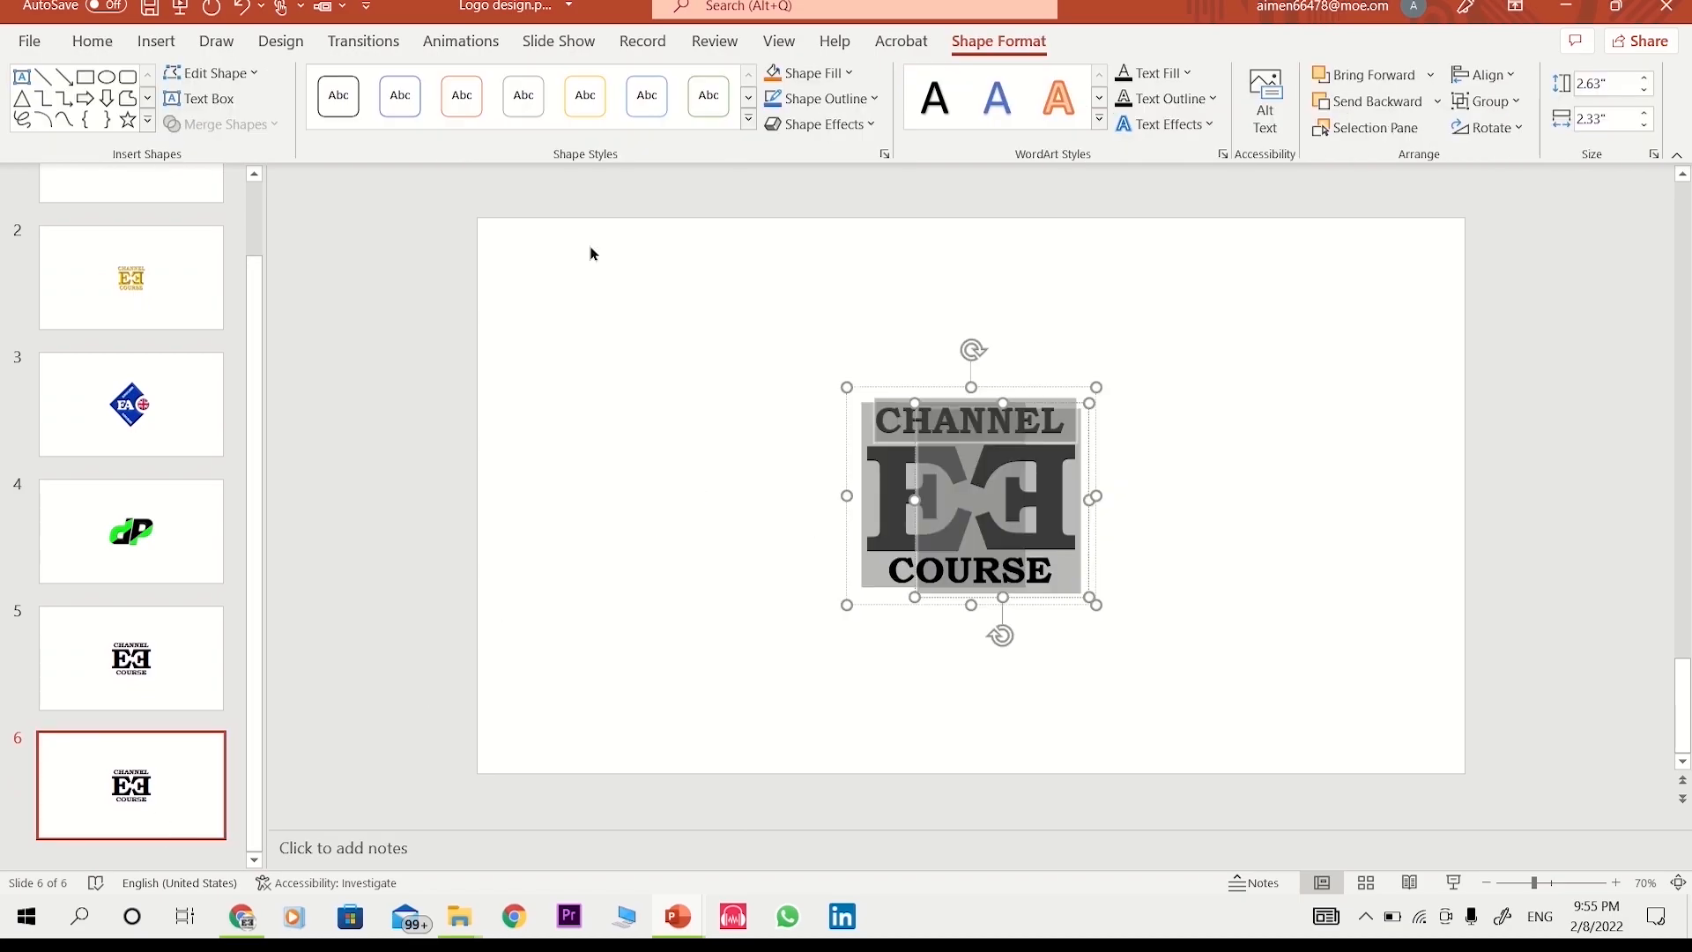
click(88, 41)
click(614, 123)
click(643, 323)
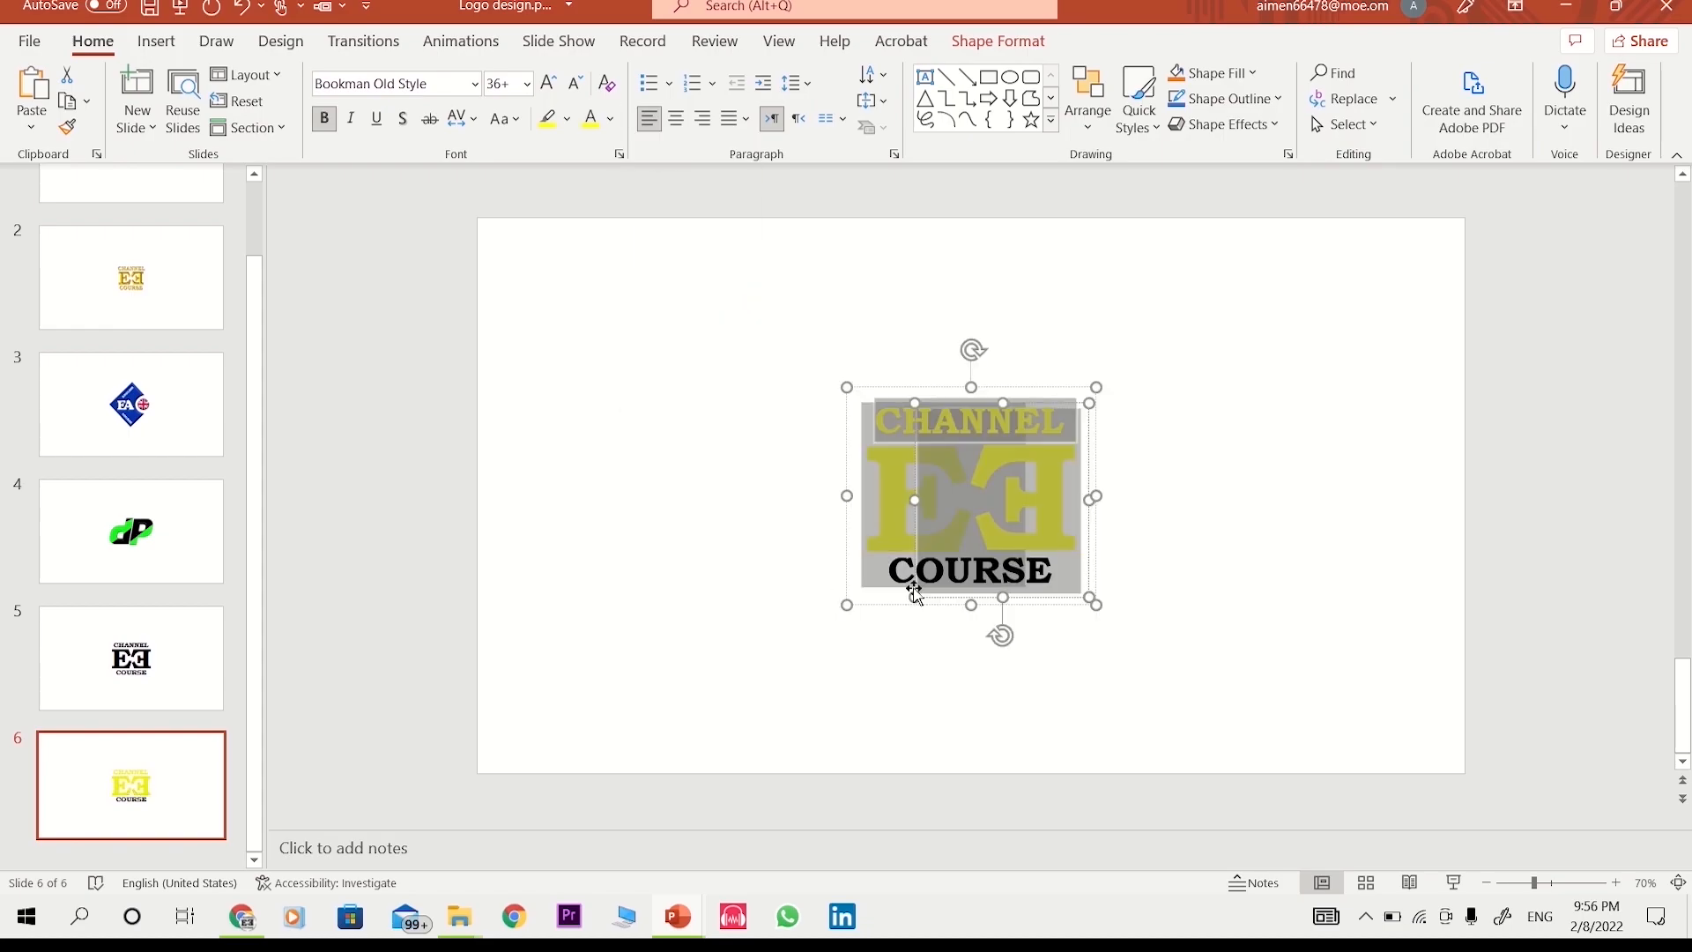
double_click(910, 585)
click(807, 327)
- Open the shape formatting options for the whole yellow CHANNEL EE COURSE logo on slide 6
click(280, 41)
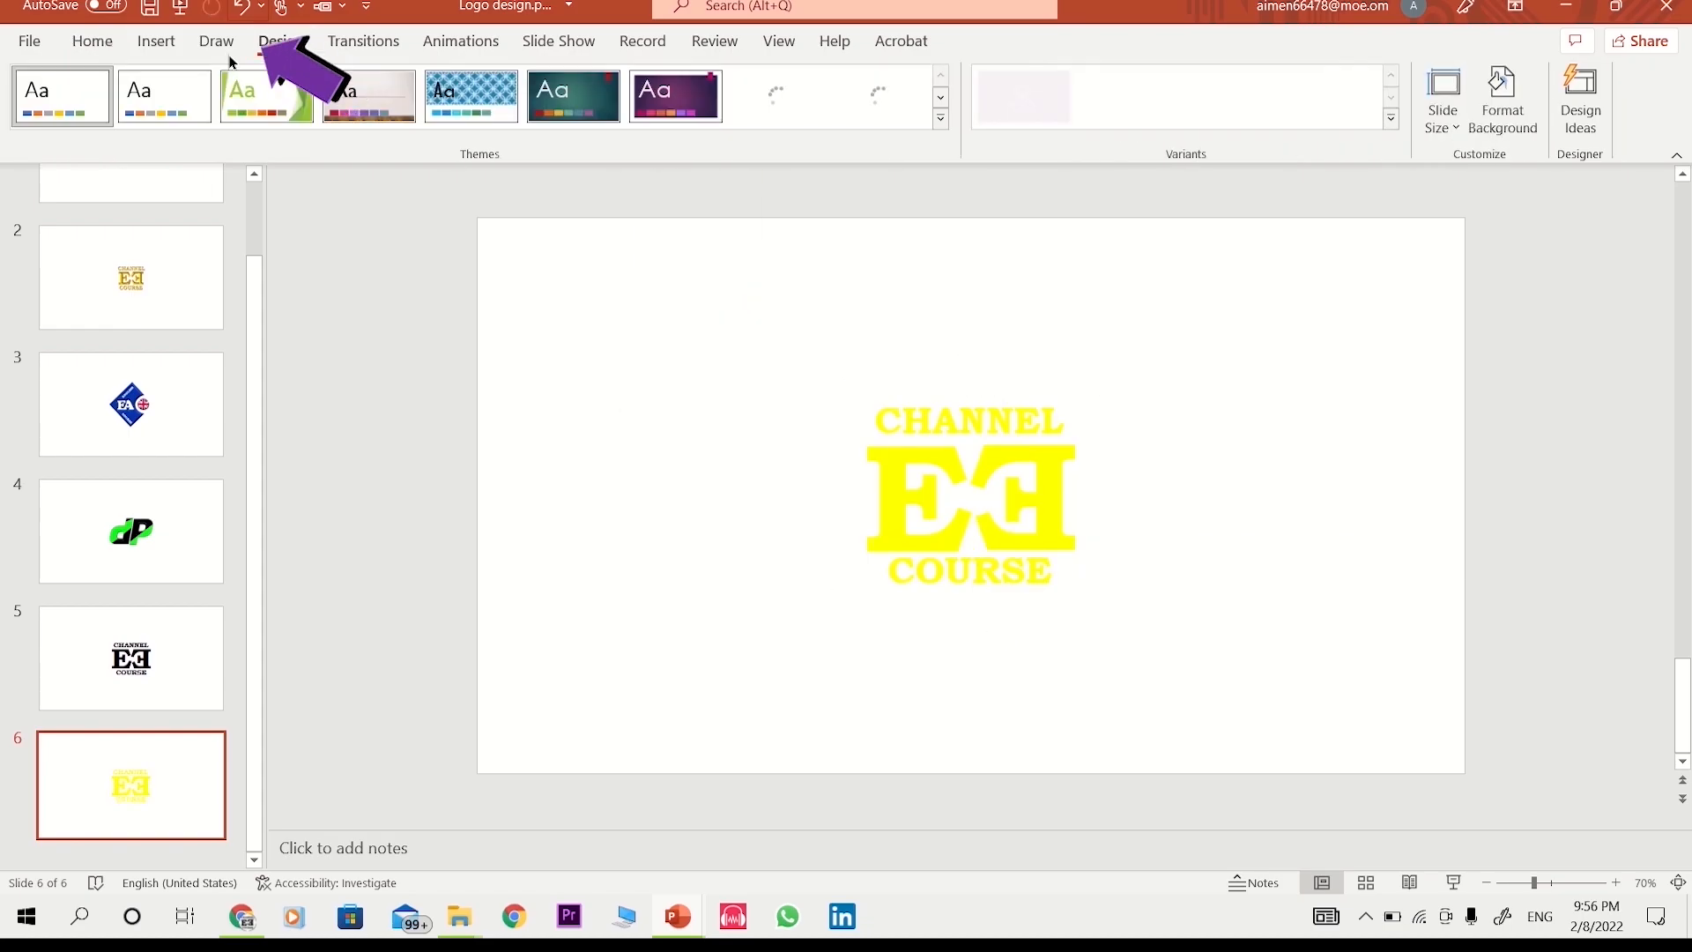
click(363, 41)
click(300, 48)
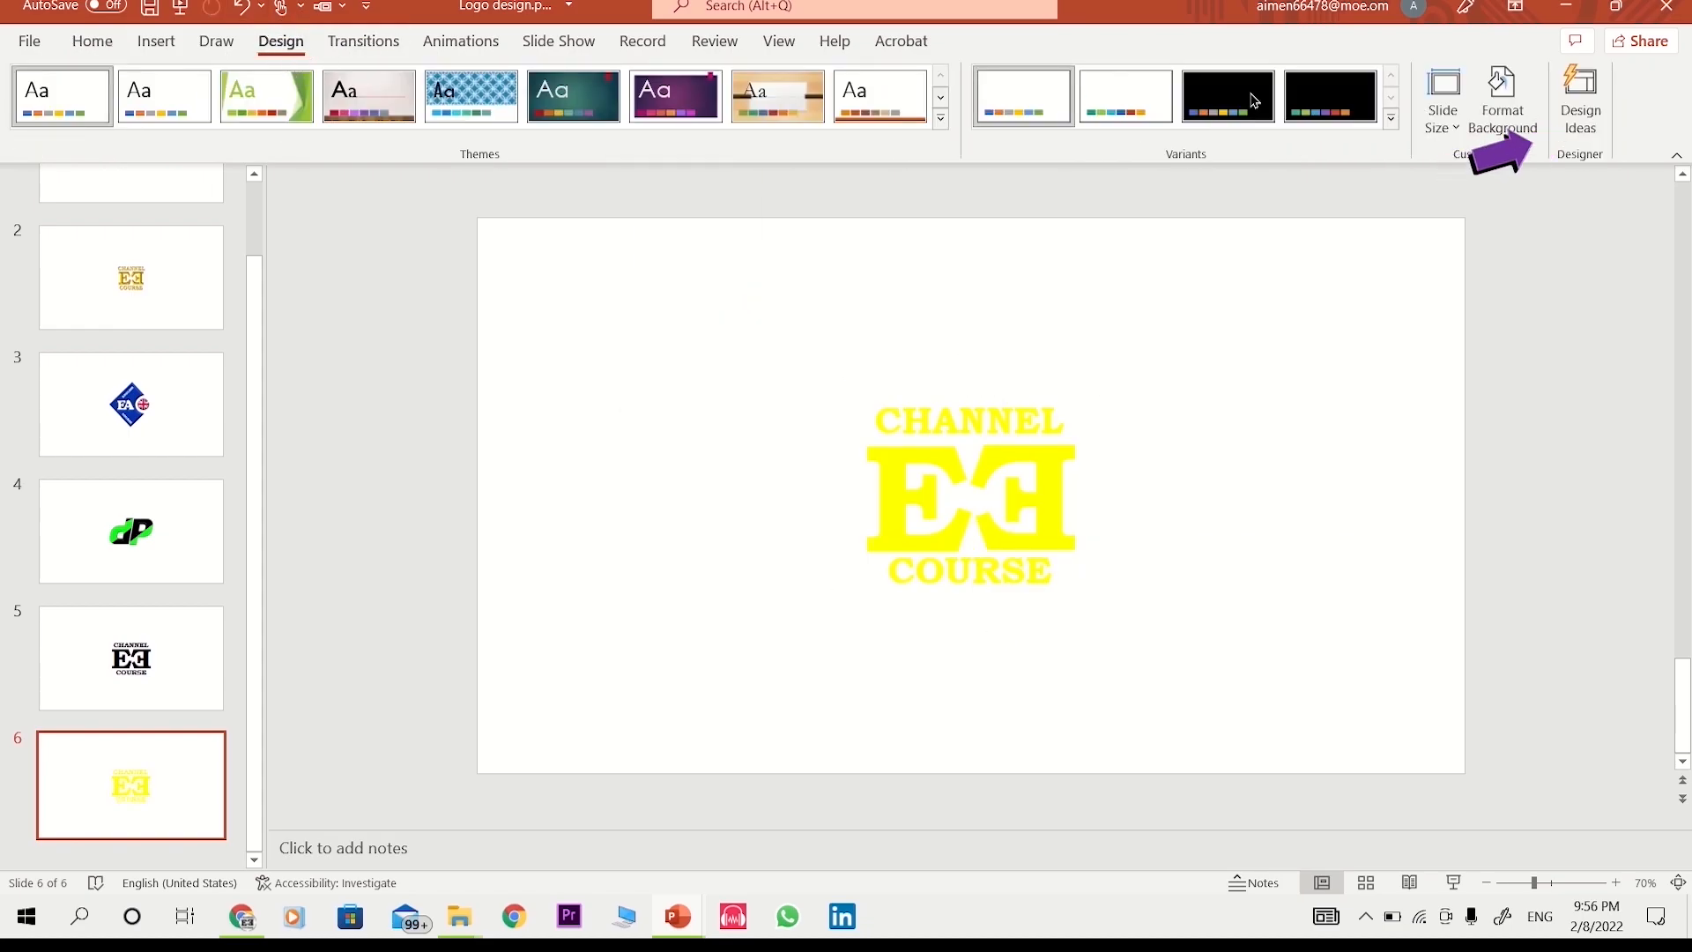
click(1501, 124)
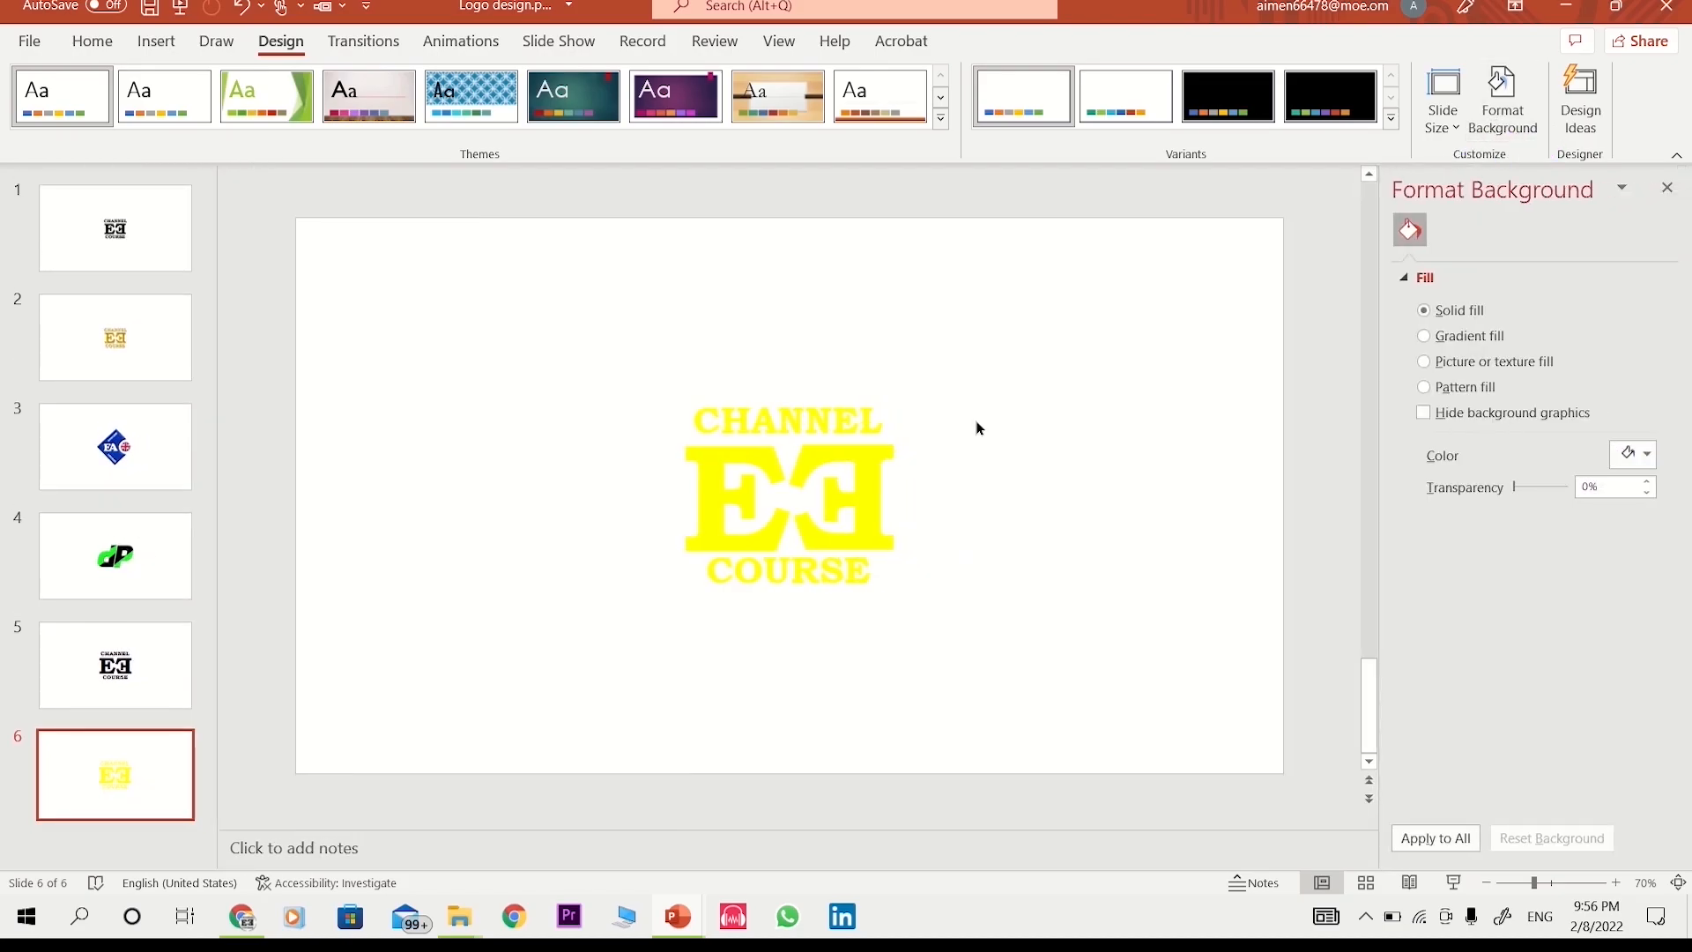
click(870, 441)
click(1500, 92)
click(1035, 377)
click(888, 438)
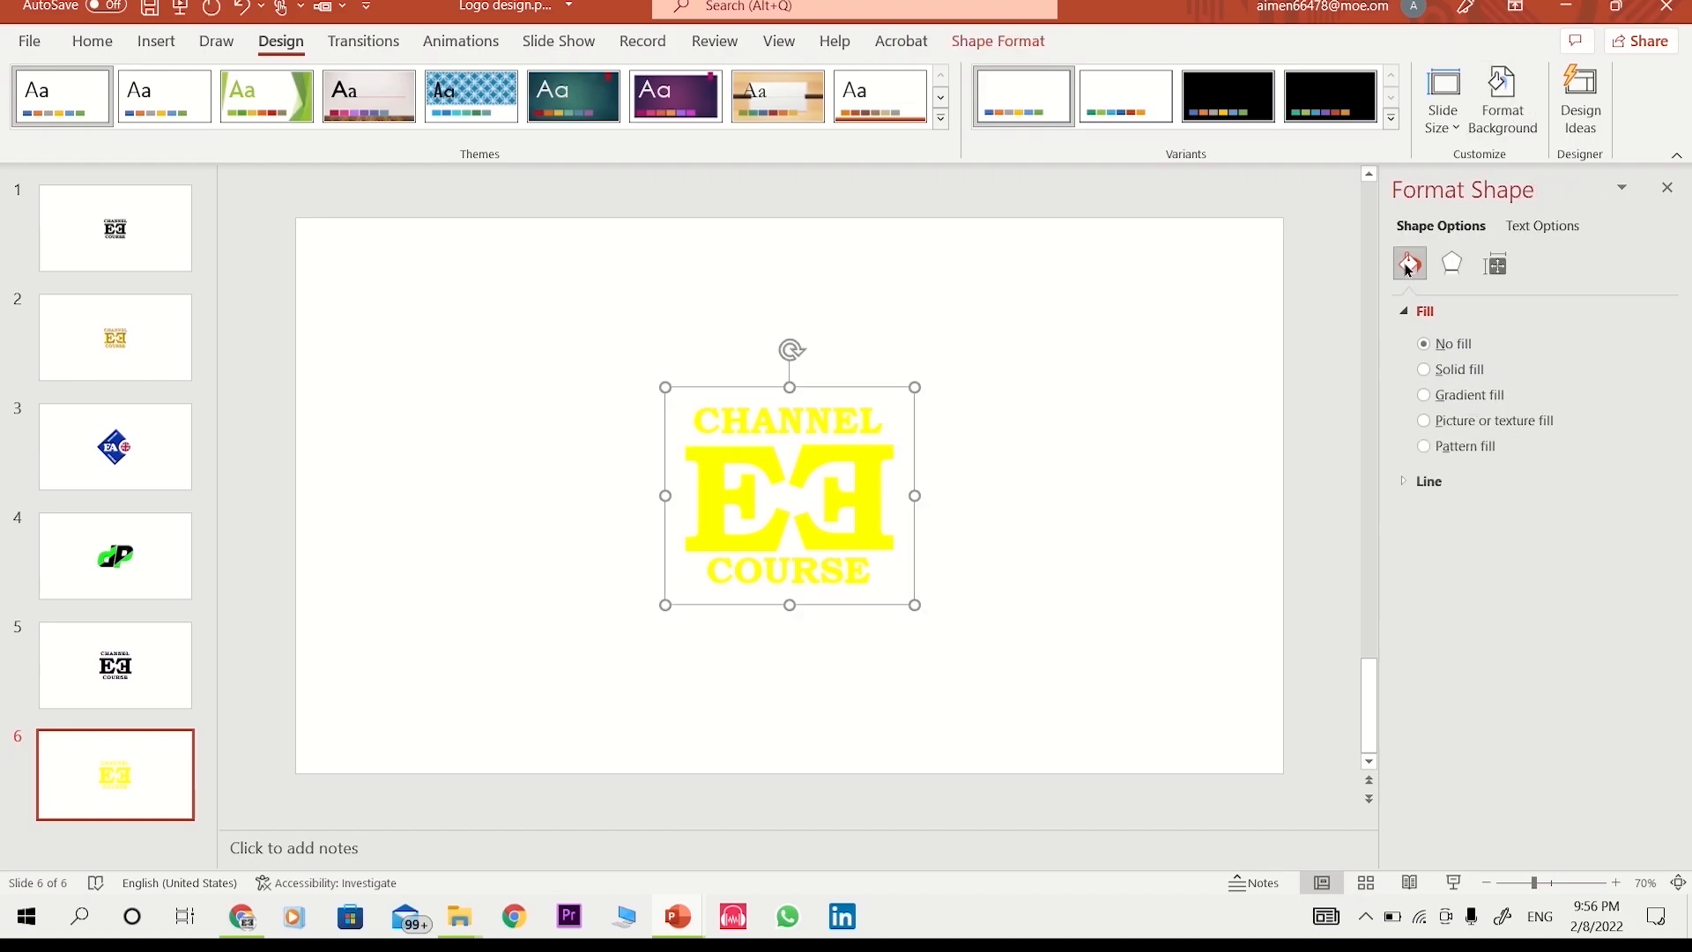
- Give the logo text a 3-D top bevel of 10 pt width and height and a bottom bevel 5.5 pt wide and 6 pt high
click(1542, 227)
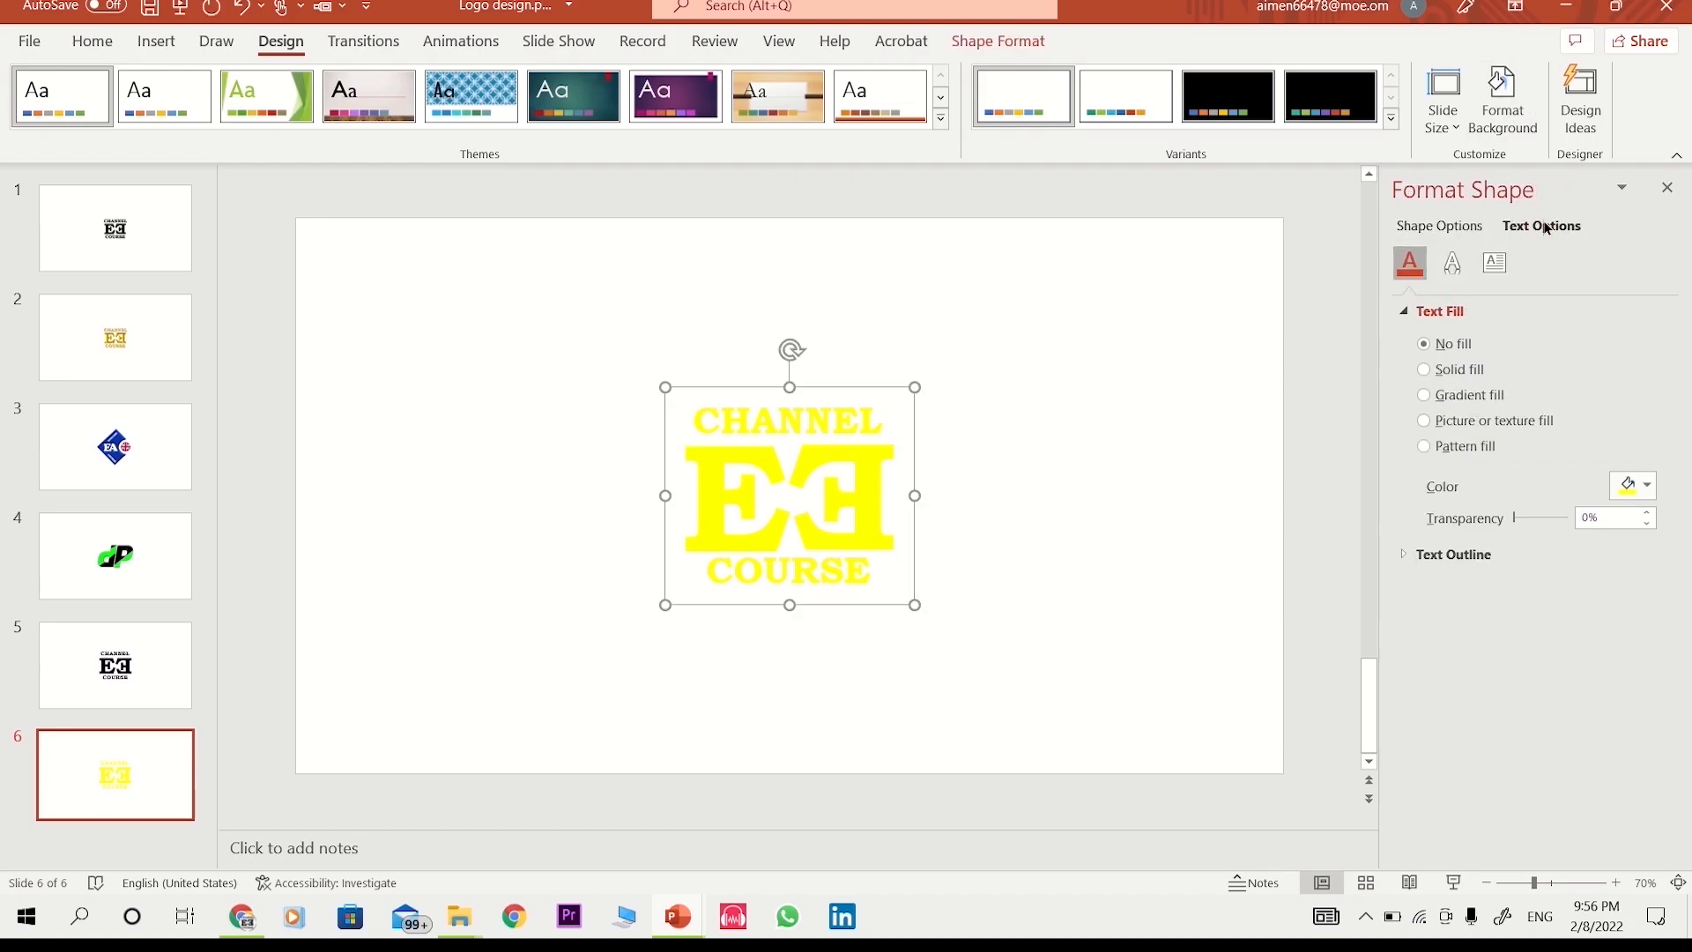
click(1454, 269)
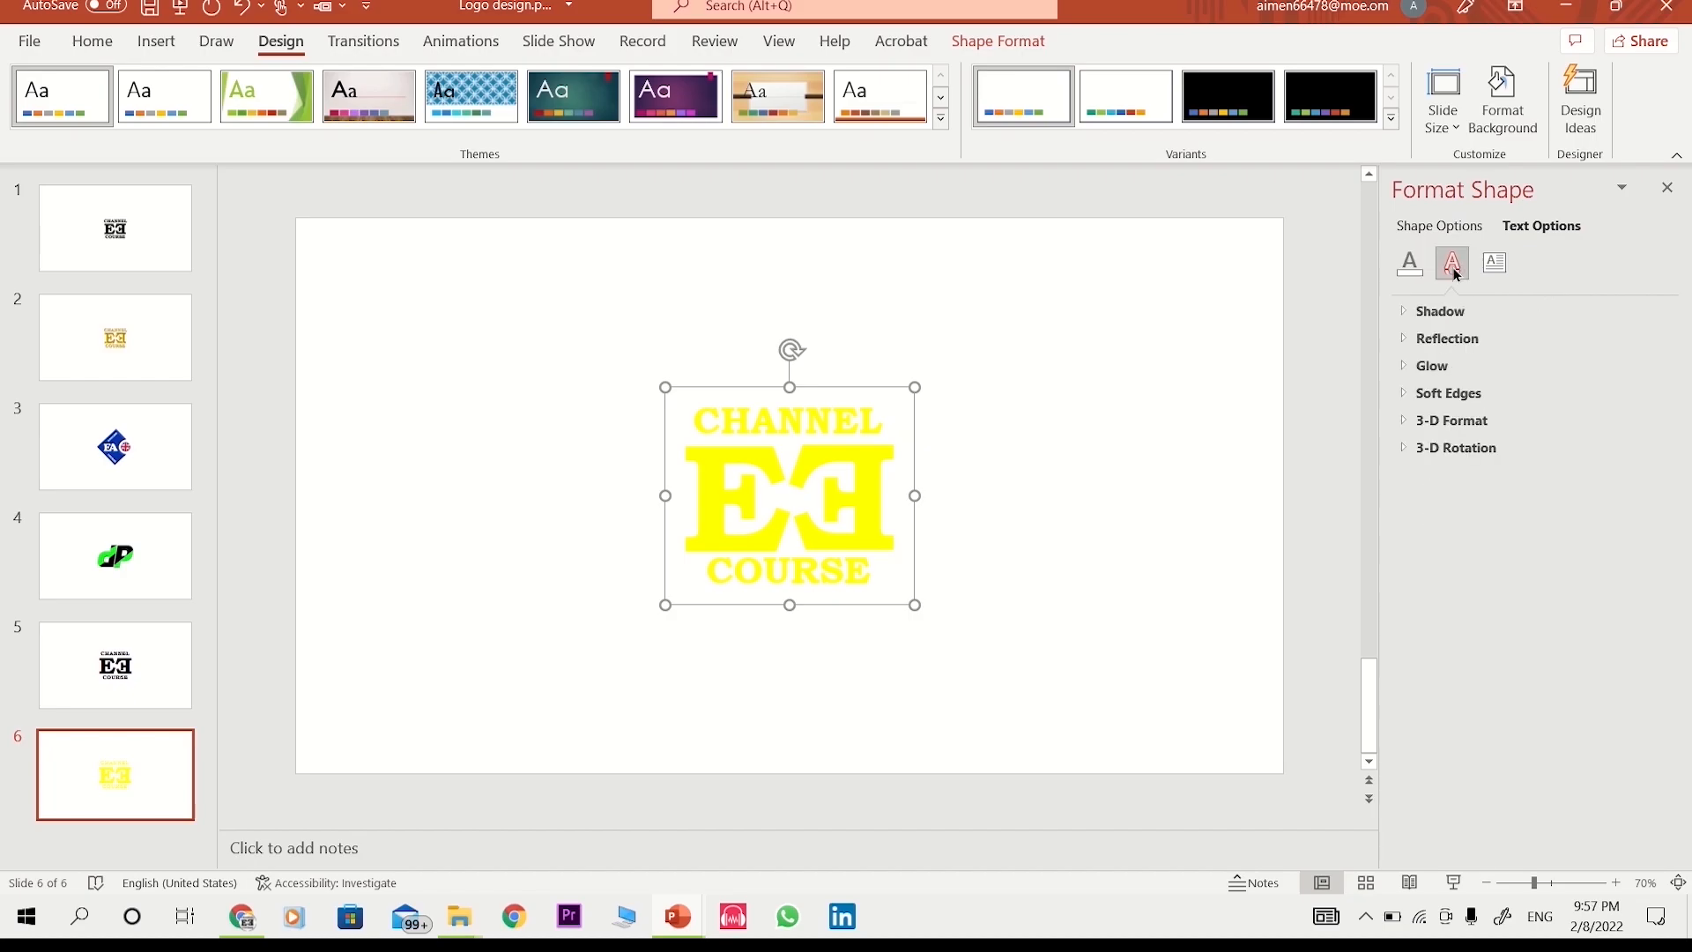
click(1514, 420)
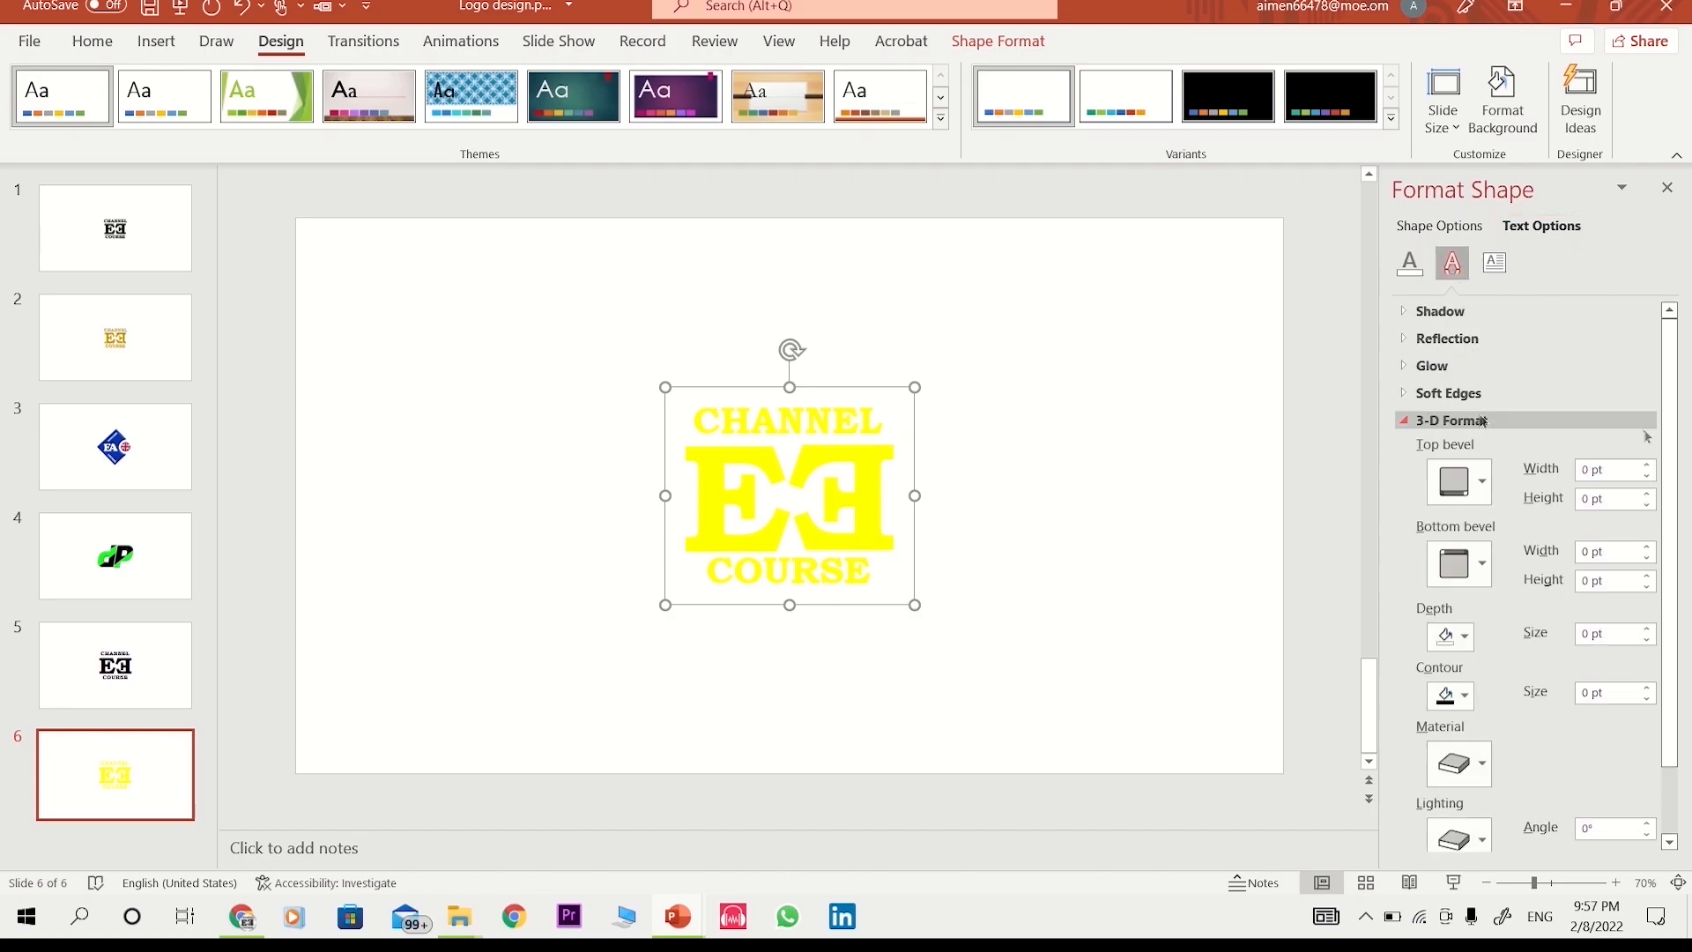
click(1648, 465)
click(1647, 465)
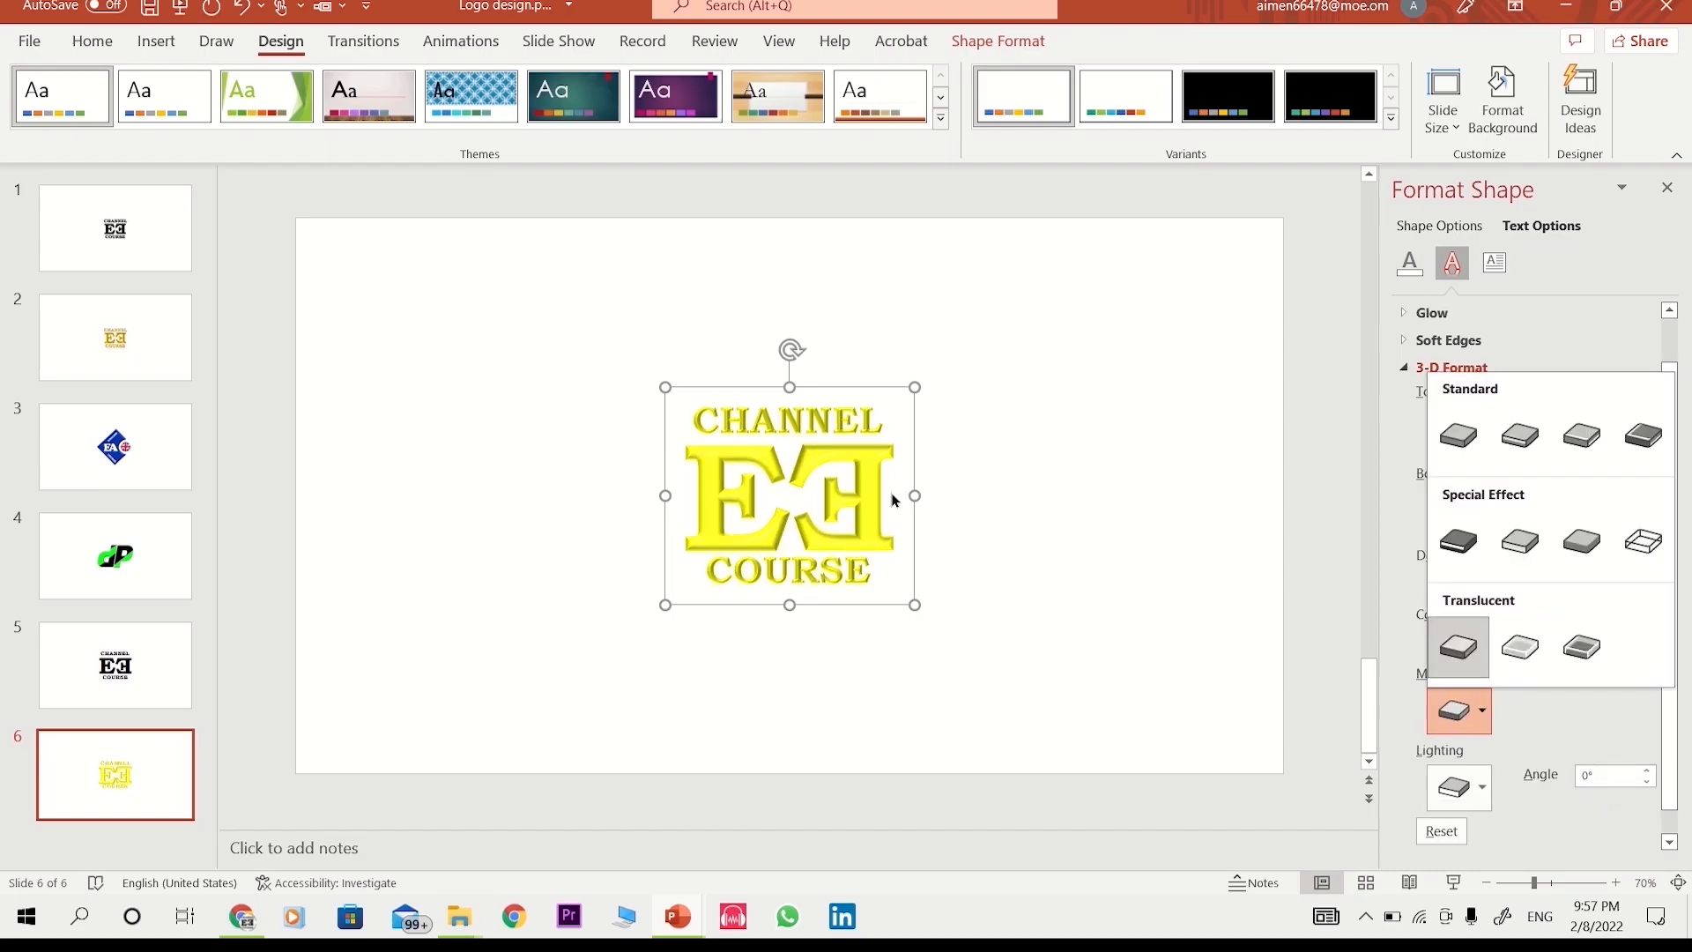
click(787, 624)
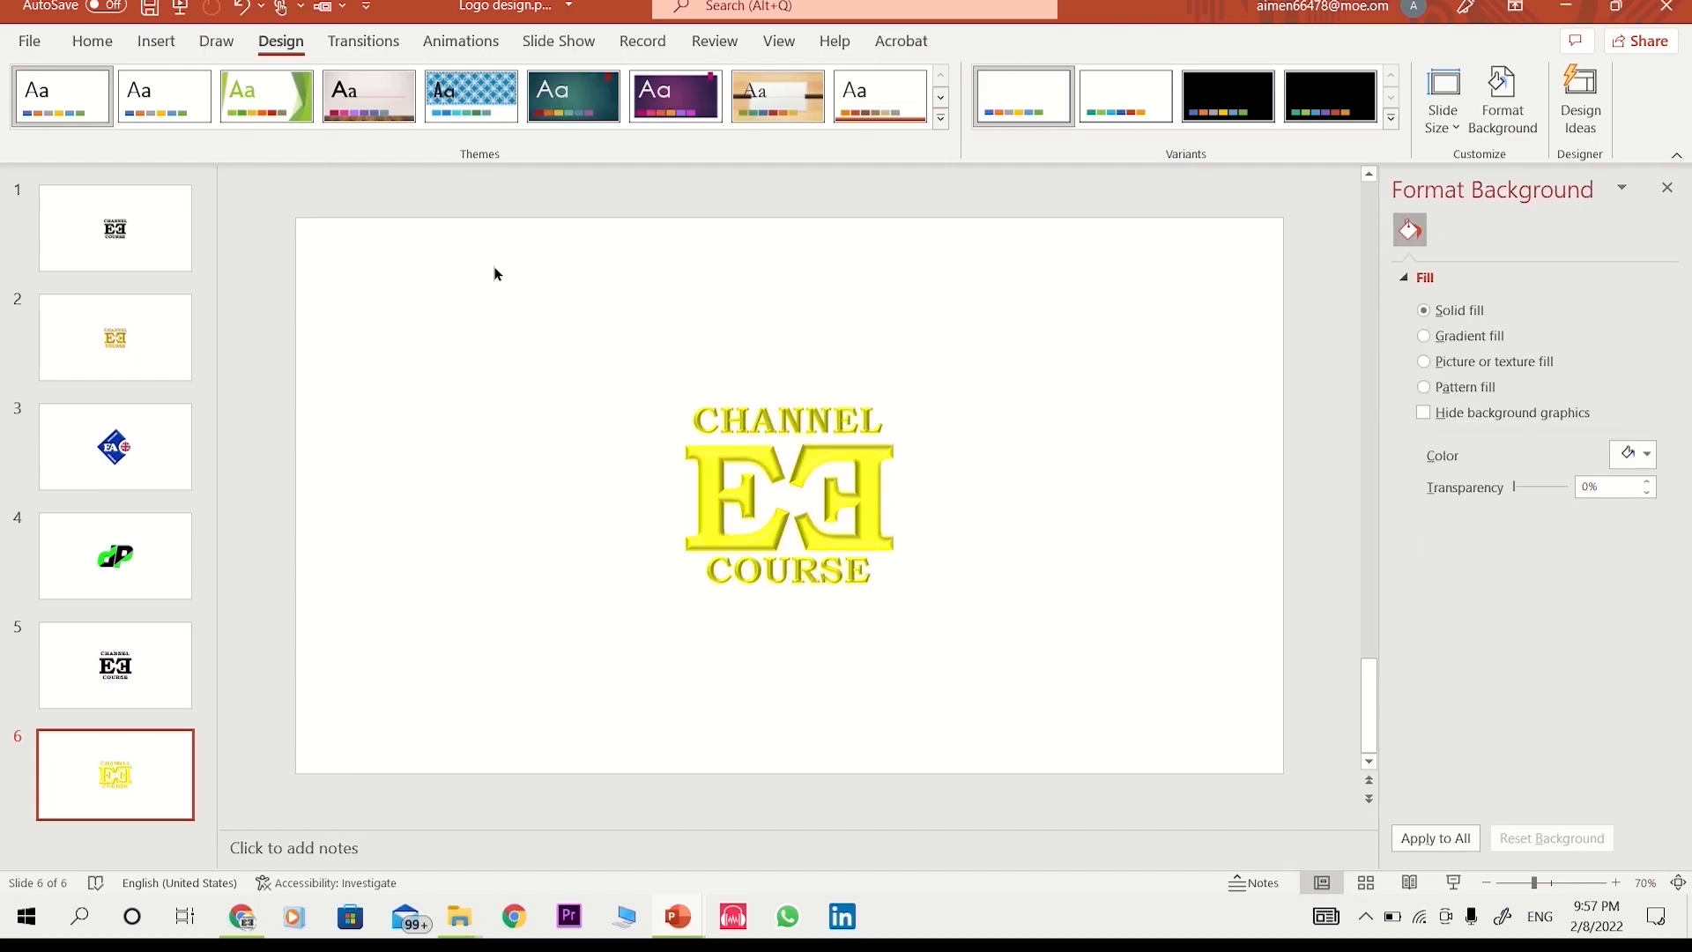
- Change the font colour of the whole logo on slide 6 from yellow to gold
drag(463, 266, 972, 623)
click(92, 42)
click(612, 120)
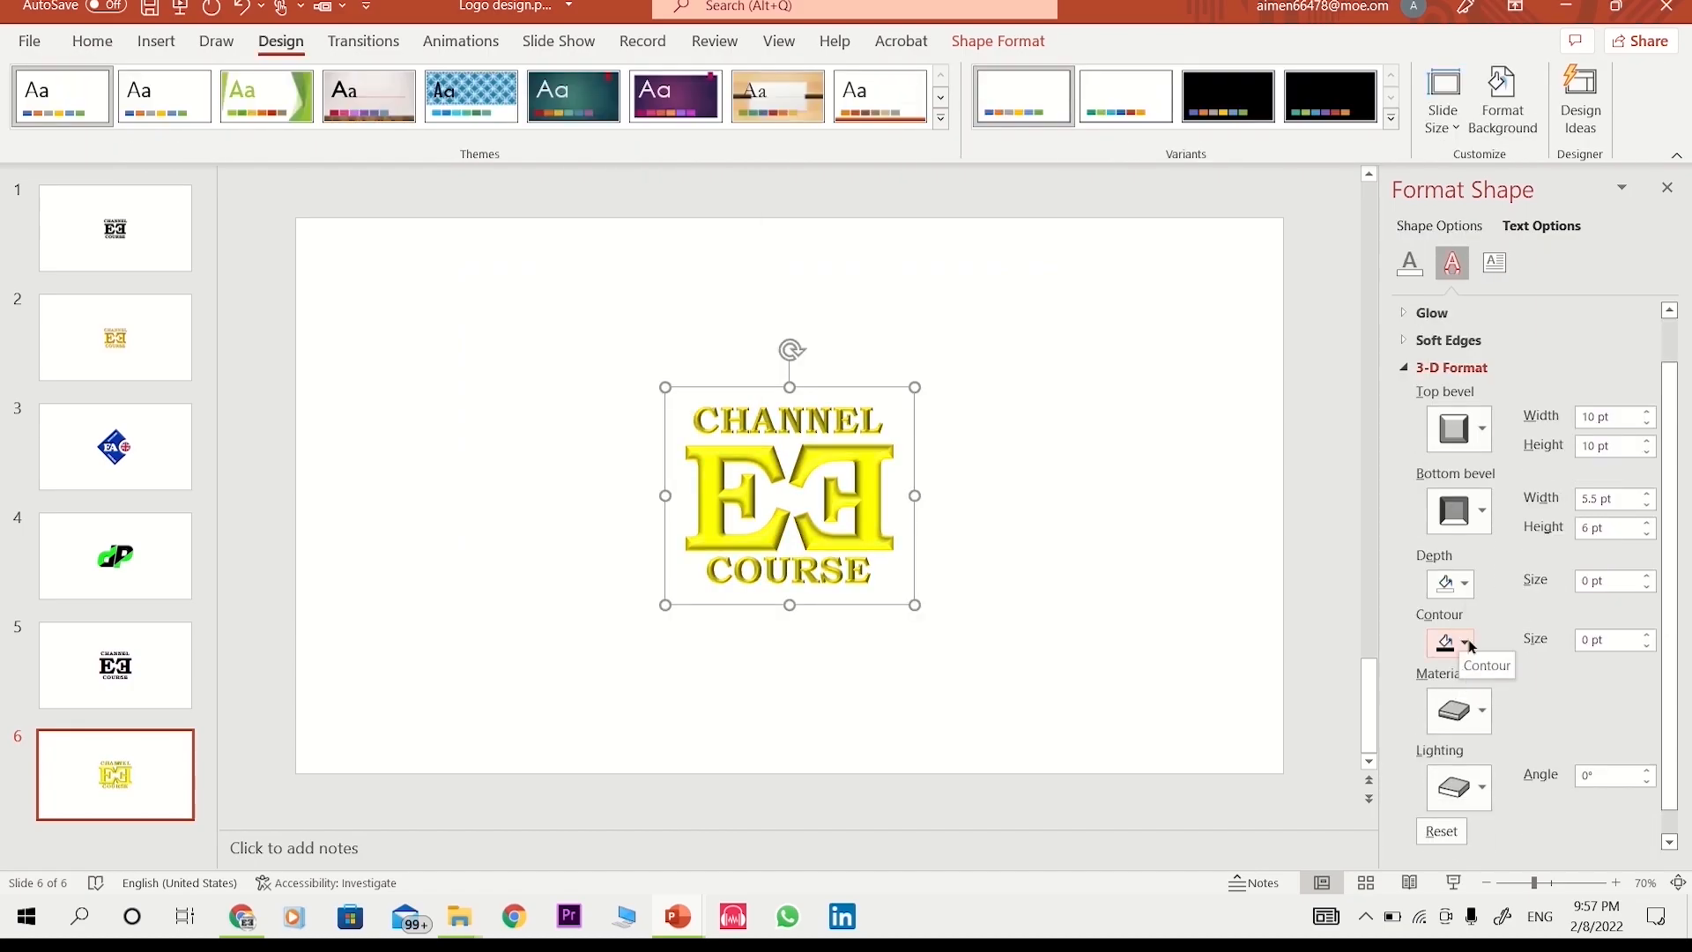
- Try out several Special Effect and Standard 3-D materials on the logo text
click(1482, 712)
click(1460, 545)
click(1484, 712)
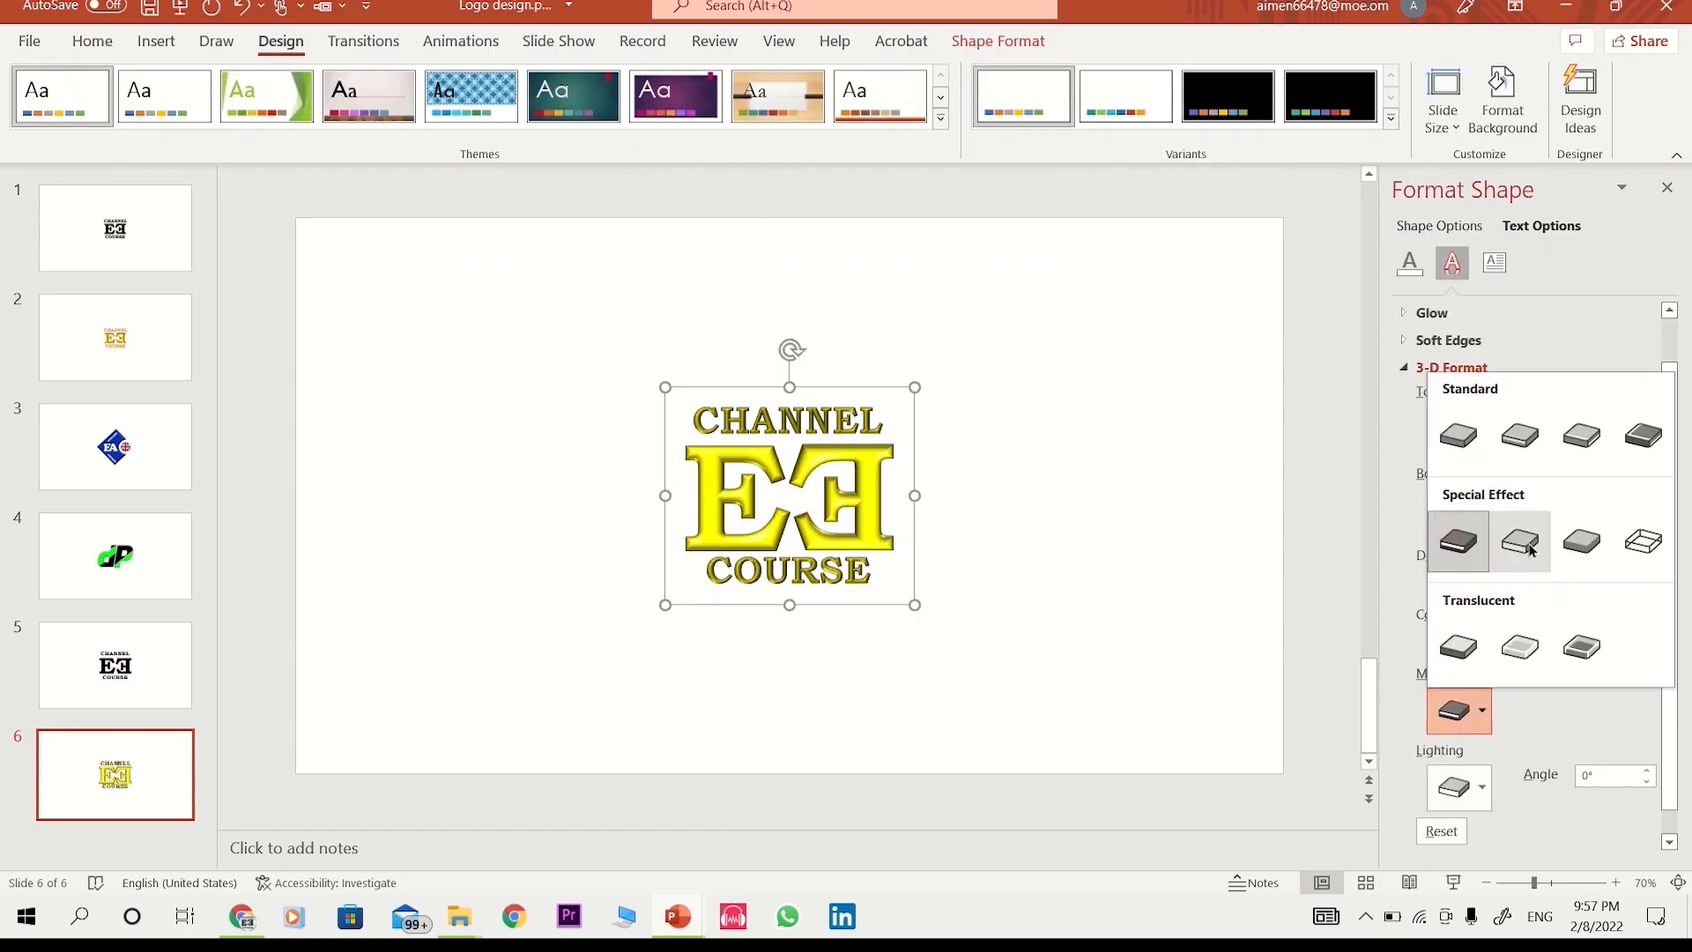
click(1586, 545)
click(1482, 710)
click(1648, 434)
click(1482, 710)
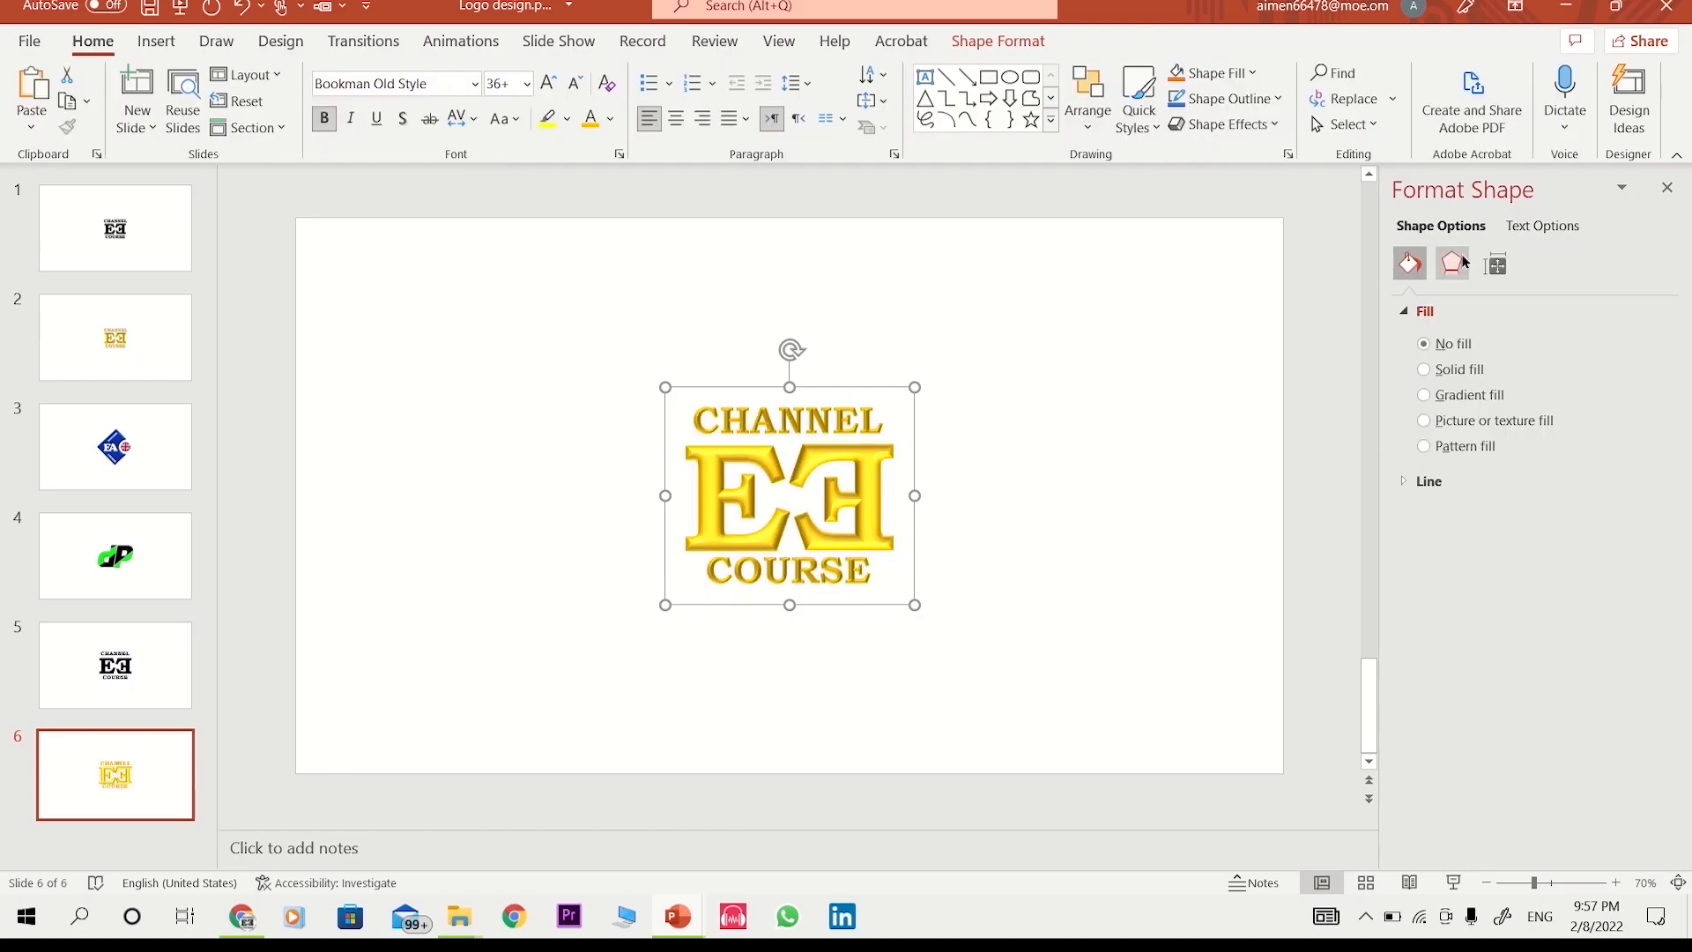
- Set the logo text's 3-D depth to 7.5 pt and apply a warm-toned lighting preset
click(1542, 226)
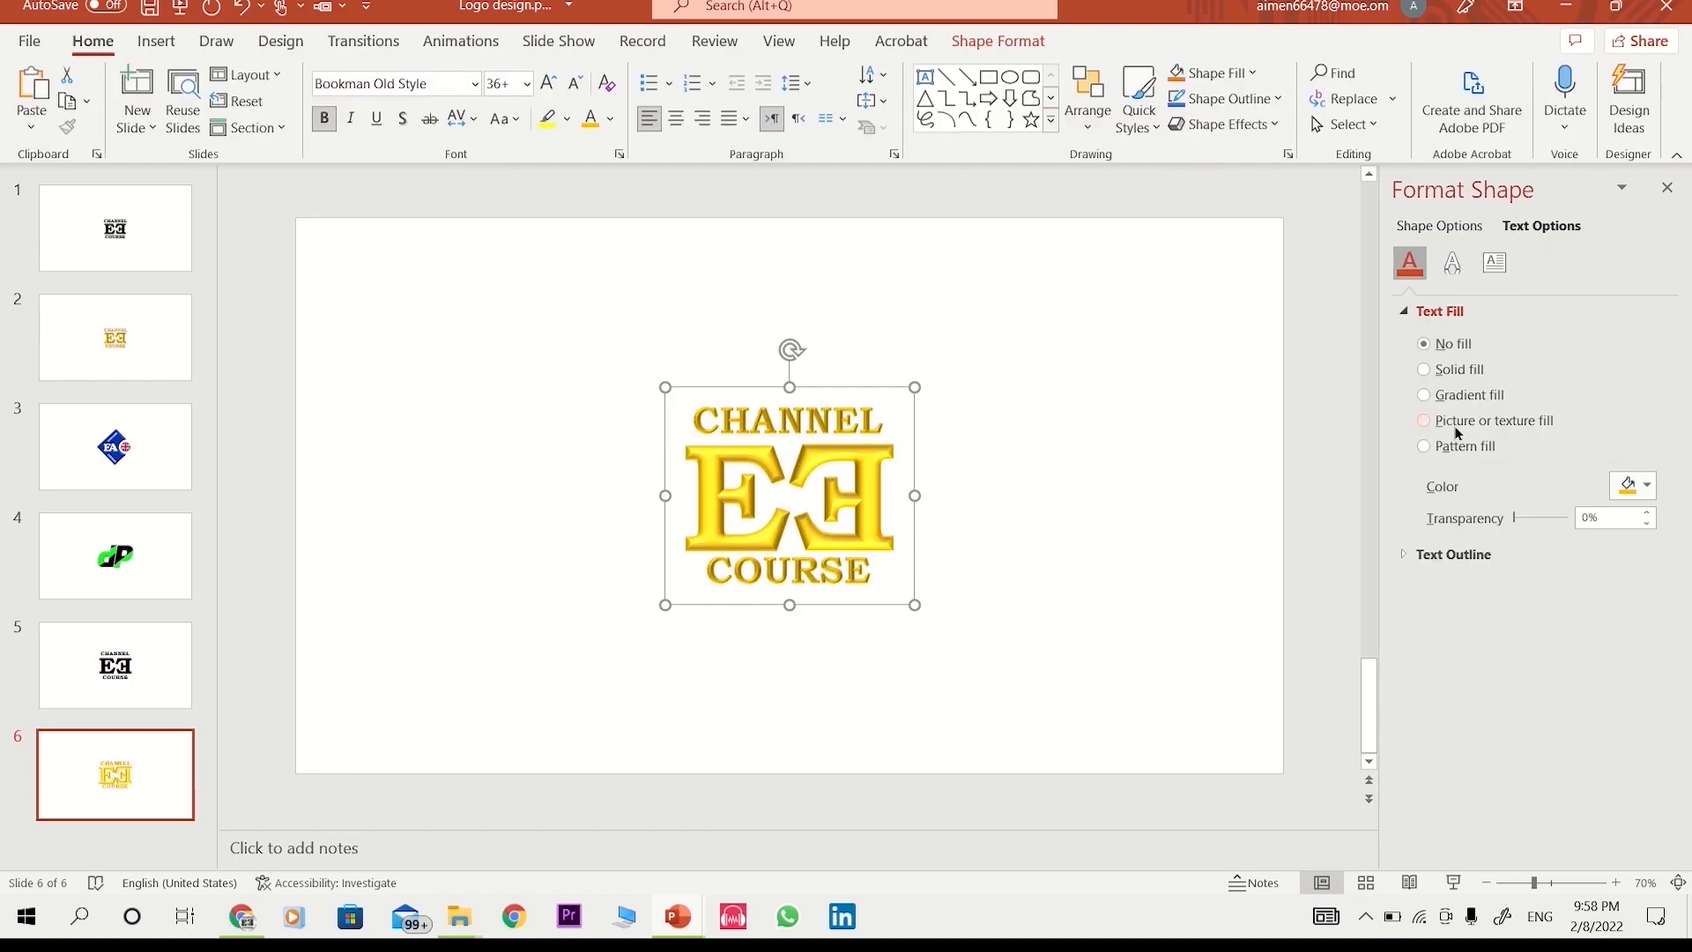
click(1452, 263)
scroll(1456, 557, down, 1)
click(1647, 548)
click(1647, 547)
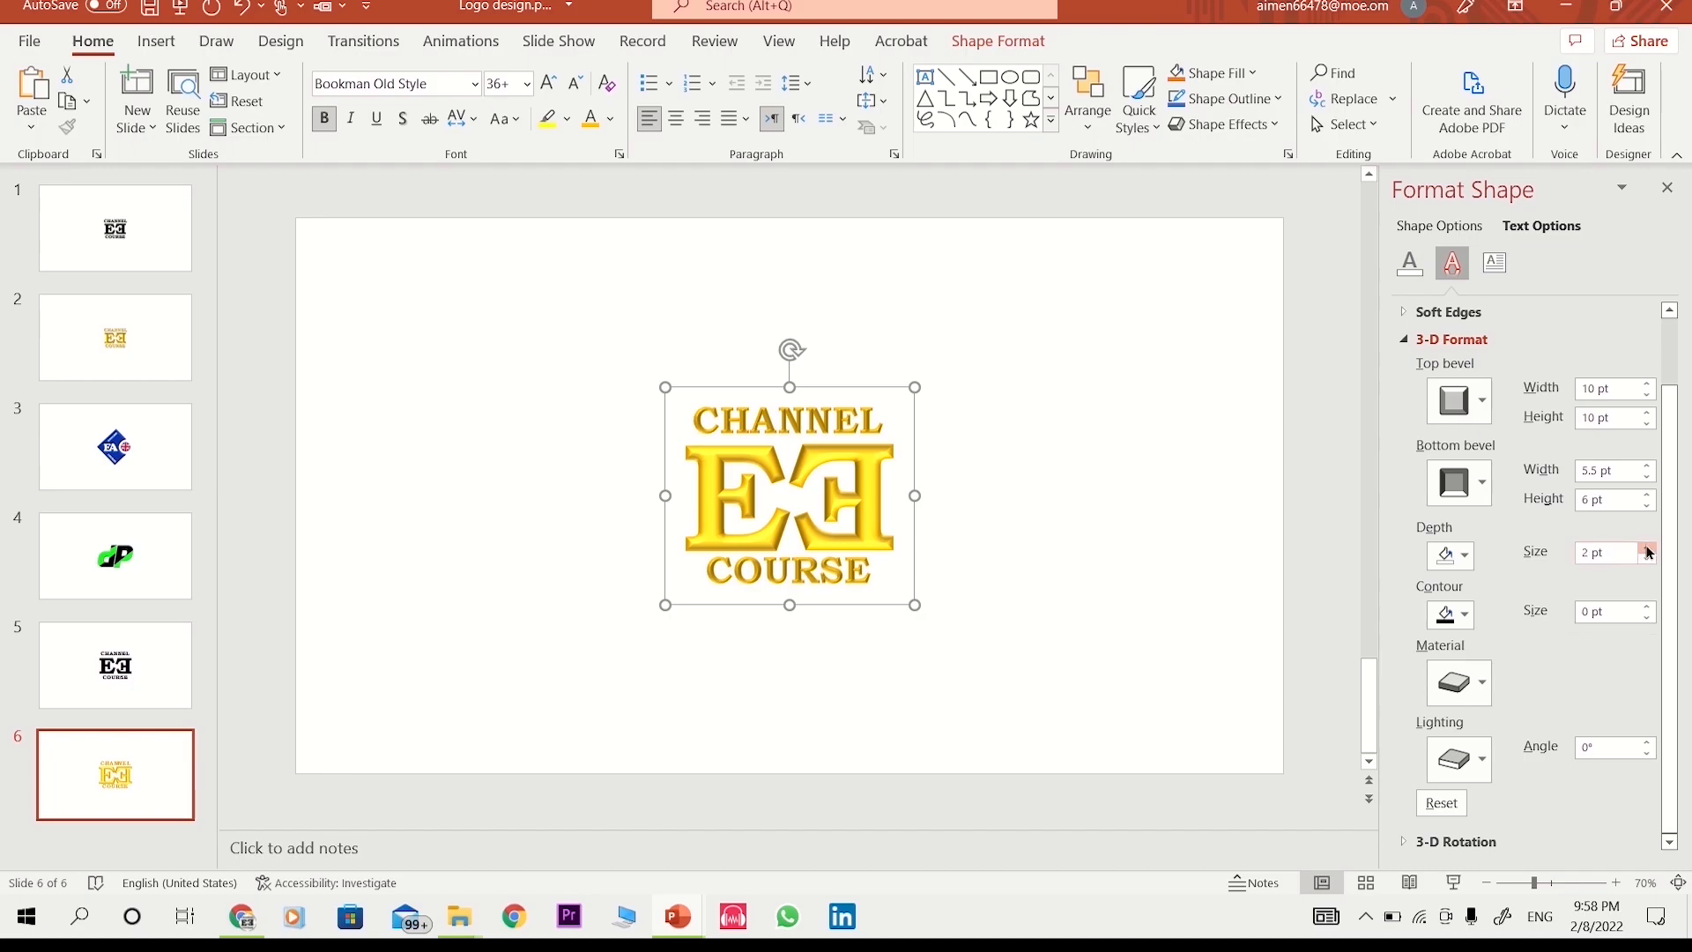
click(1459, 760)
click(1524, 490)
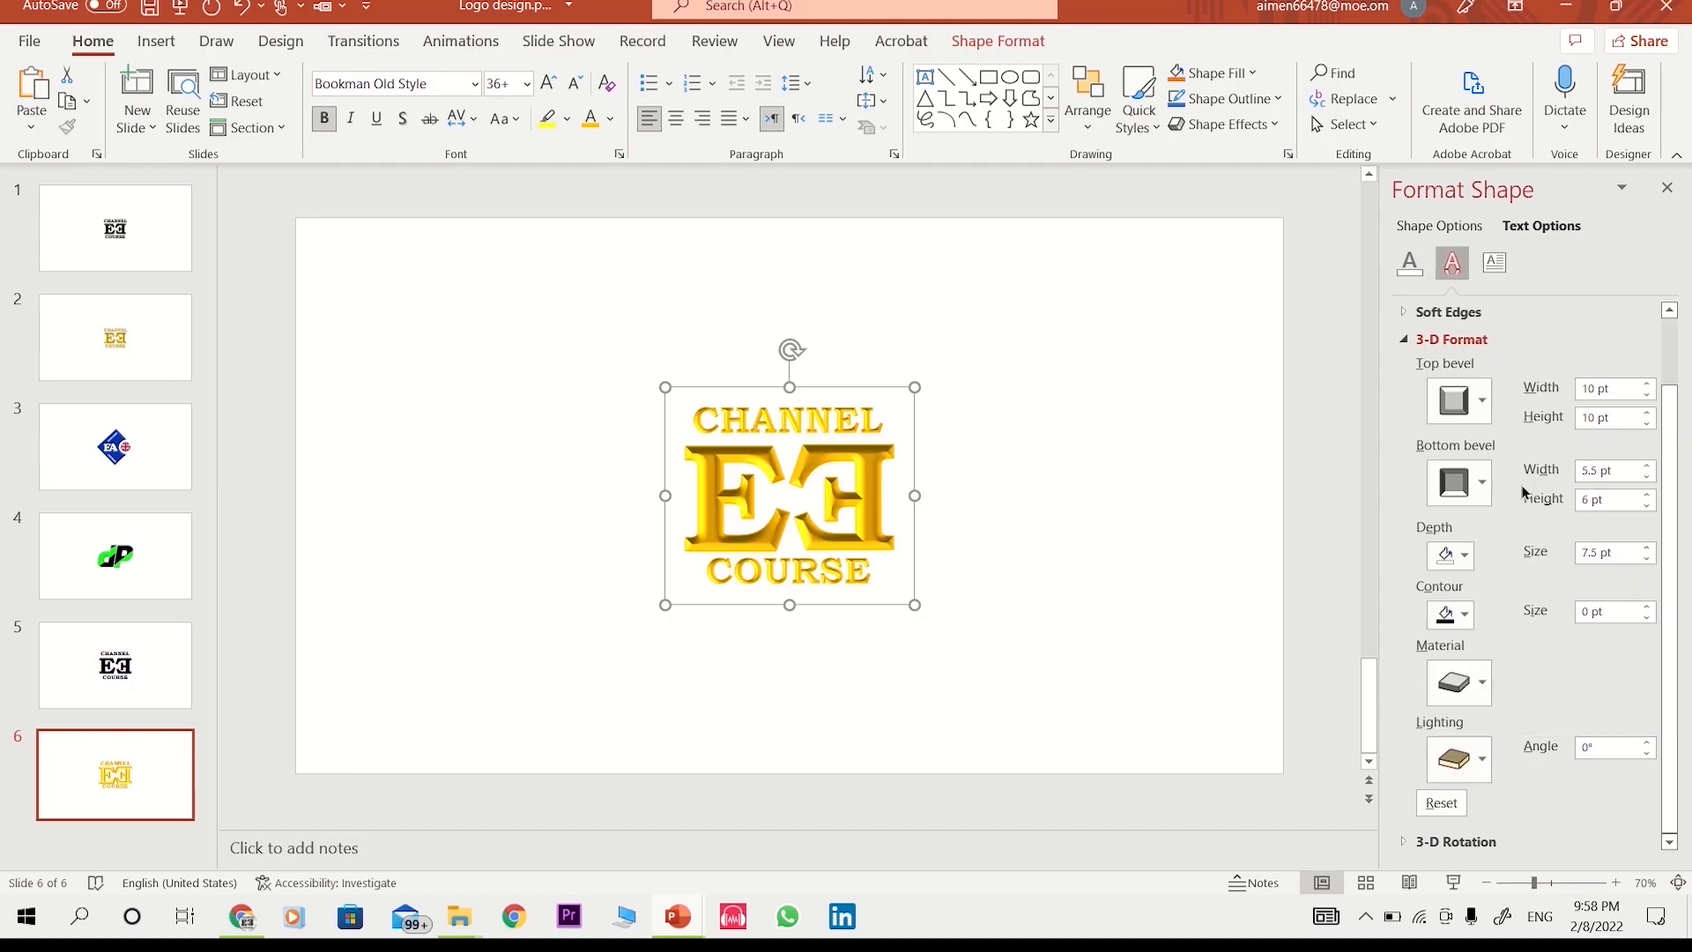
- Apply the dark-edged Special Effect material to the gold logo text and deselect the logo
click(1478, 683)
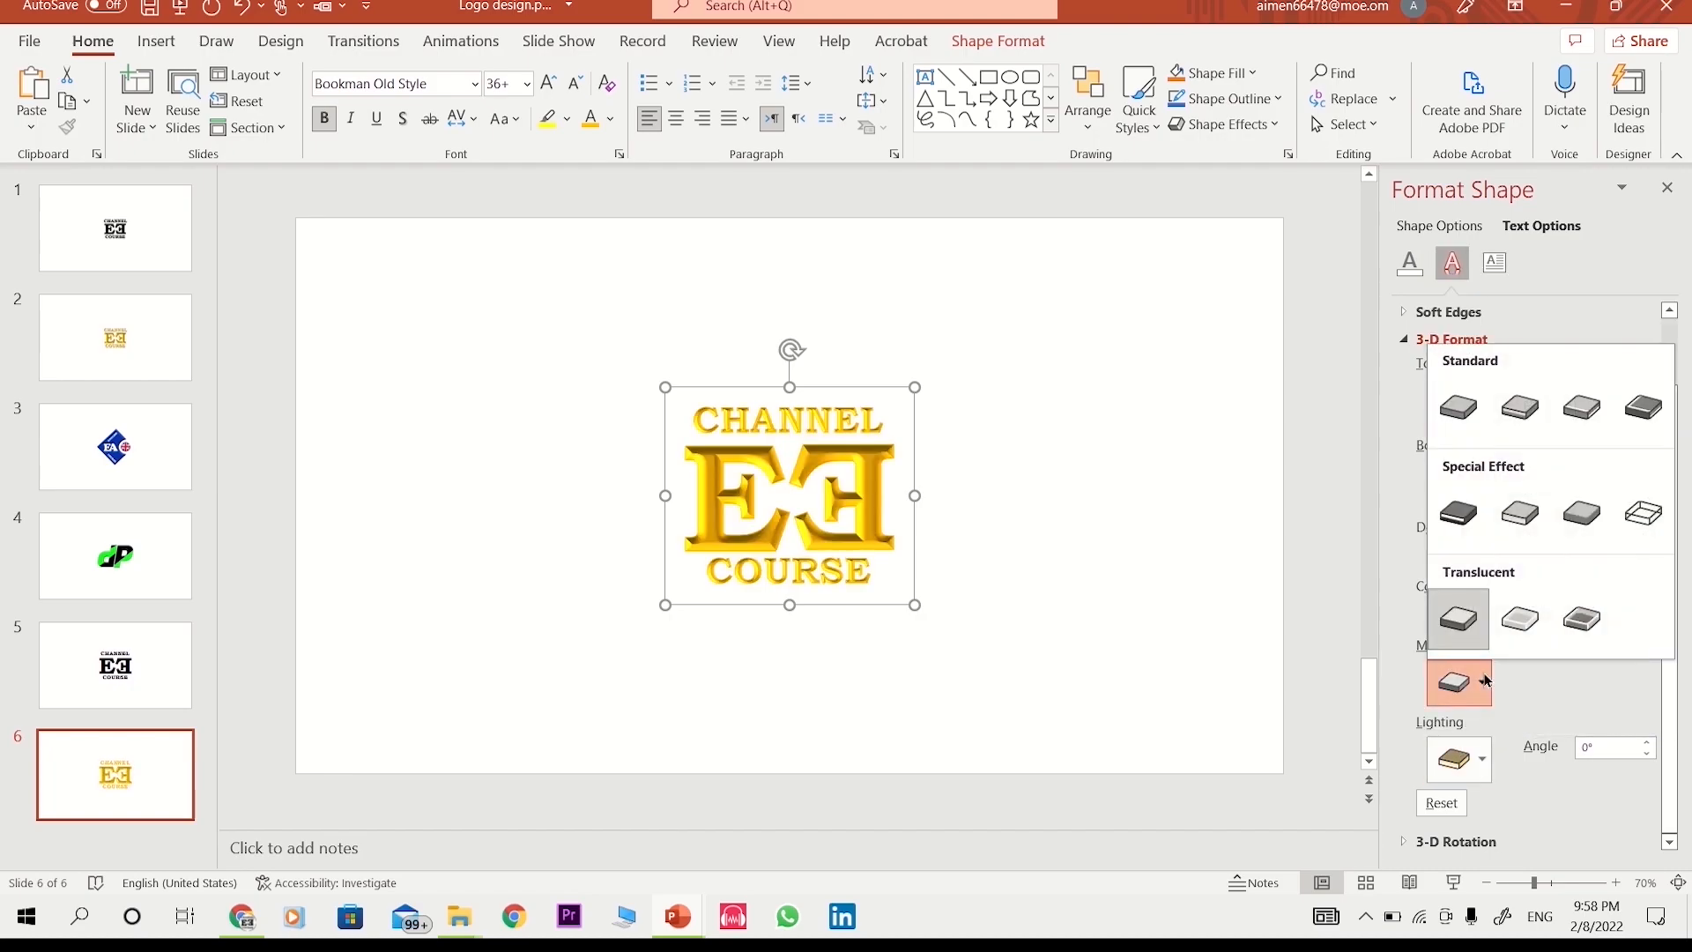
click(1460, 521)
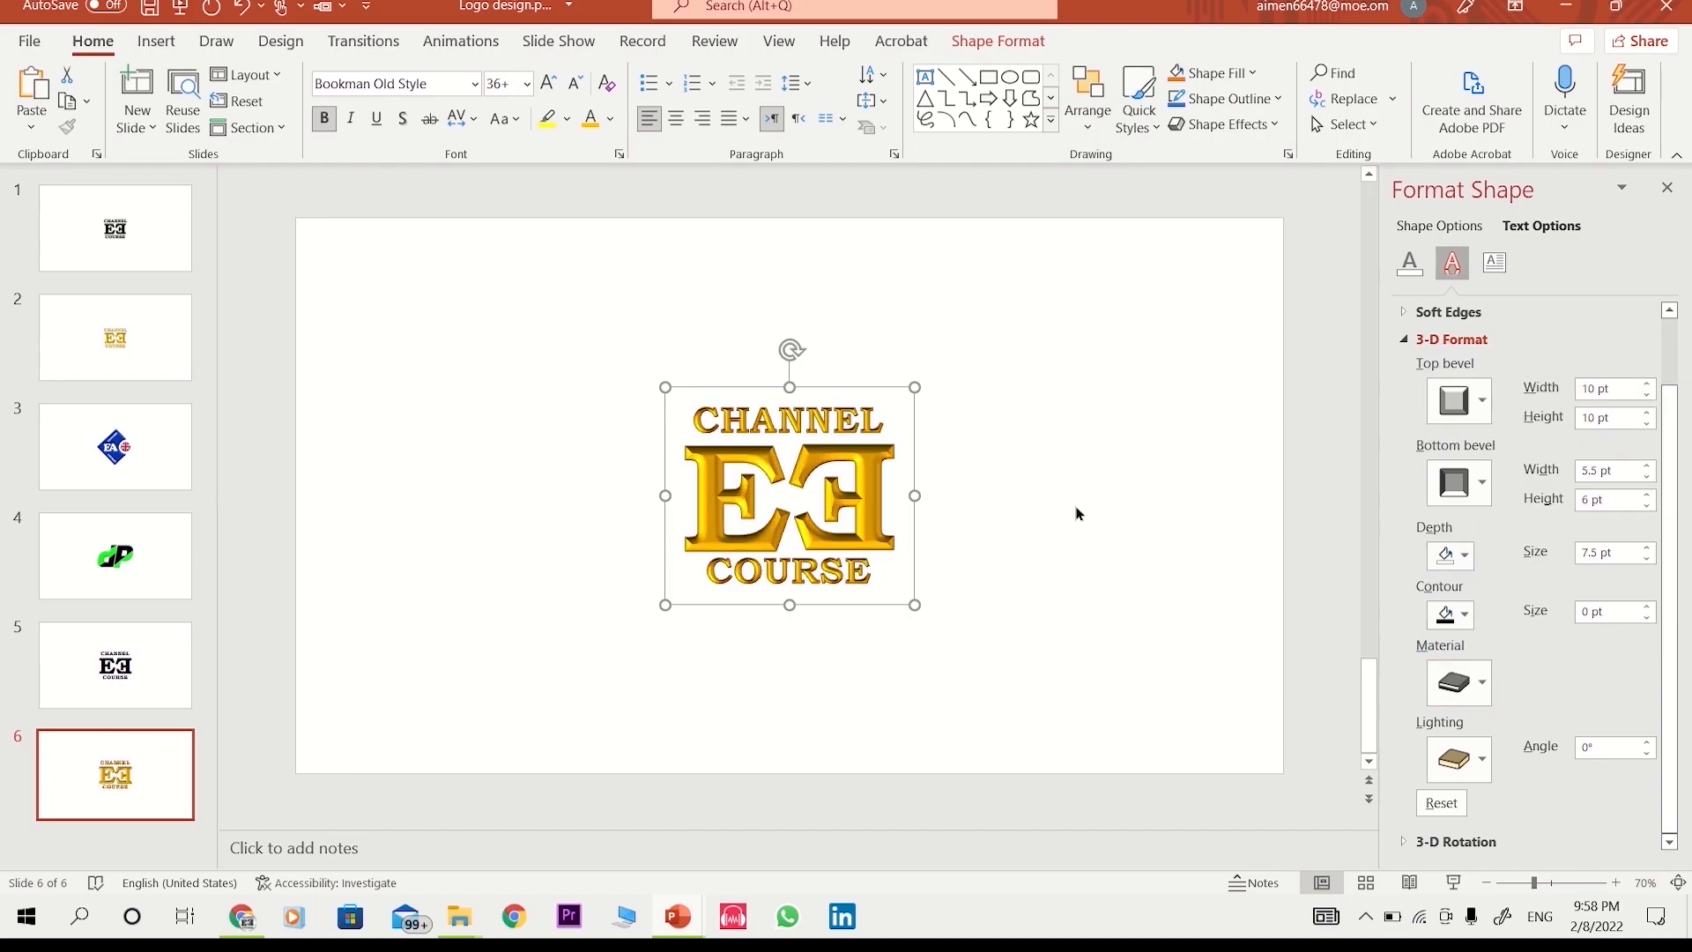
click(1000, 406)
click(884, 407)
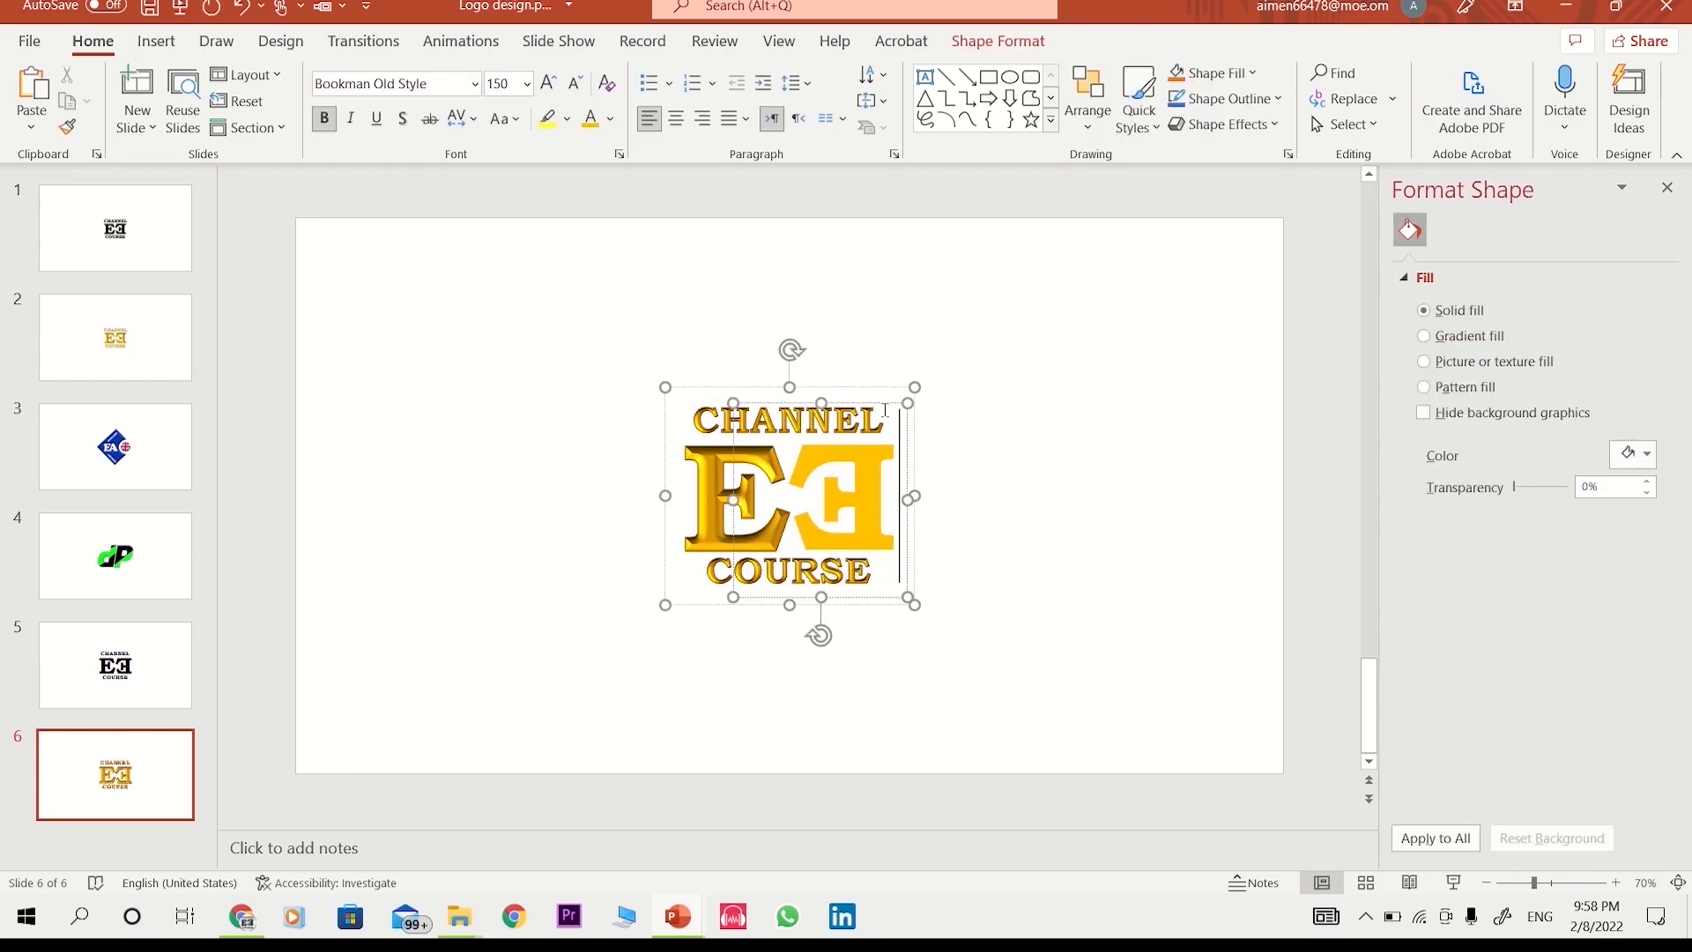
click(993, 419)
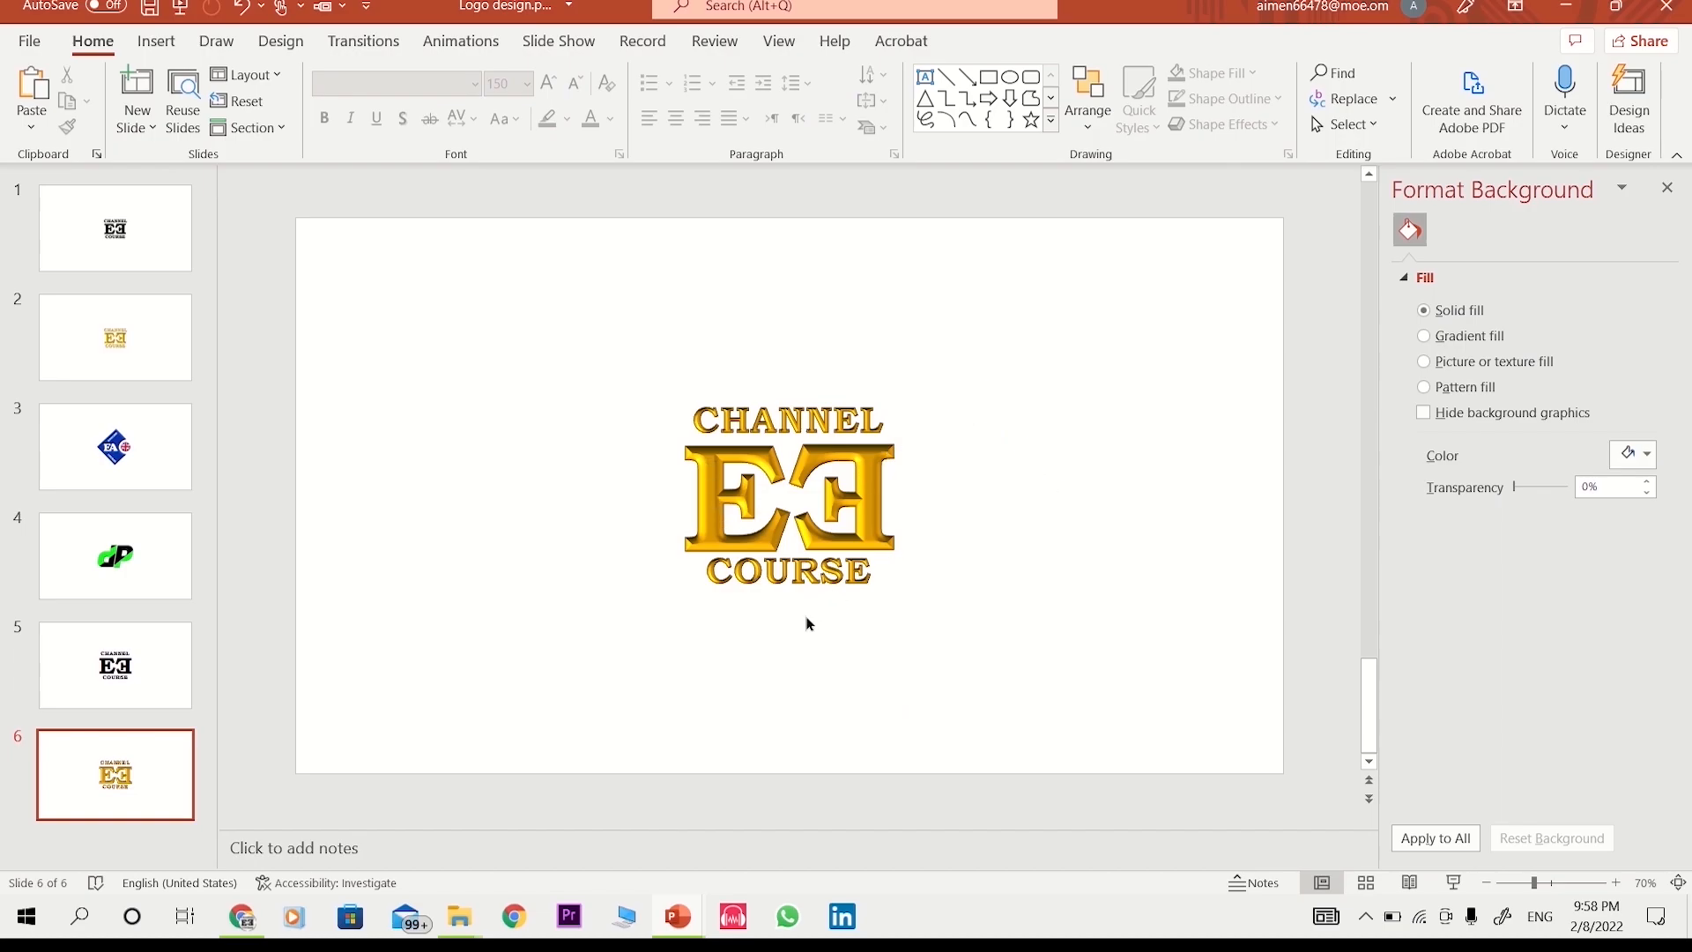
- View the blue EA logo on slide 3, add a new slide 7 at the end and delete its title and text placeholders
click(158, 441)
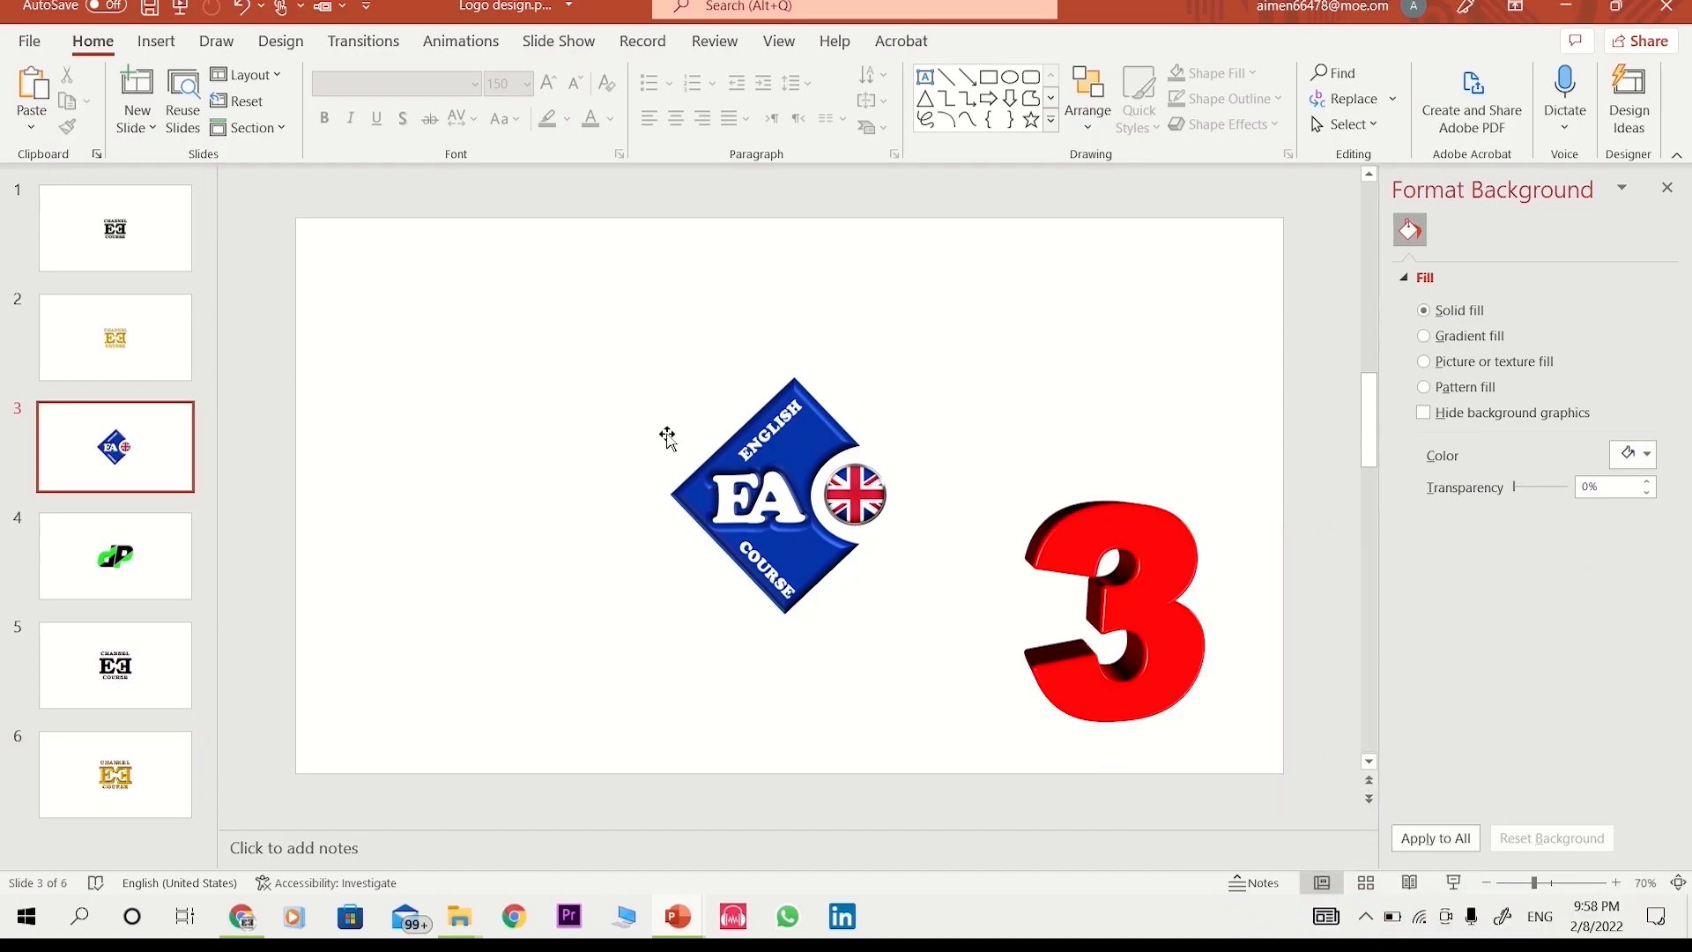
right_click(124, 815)
click(189, 769)
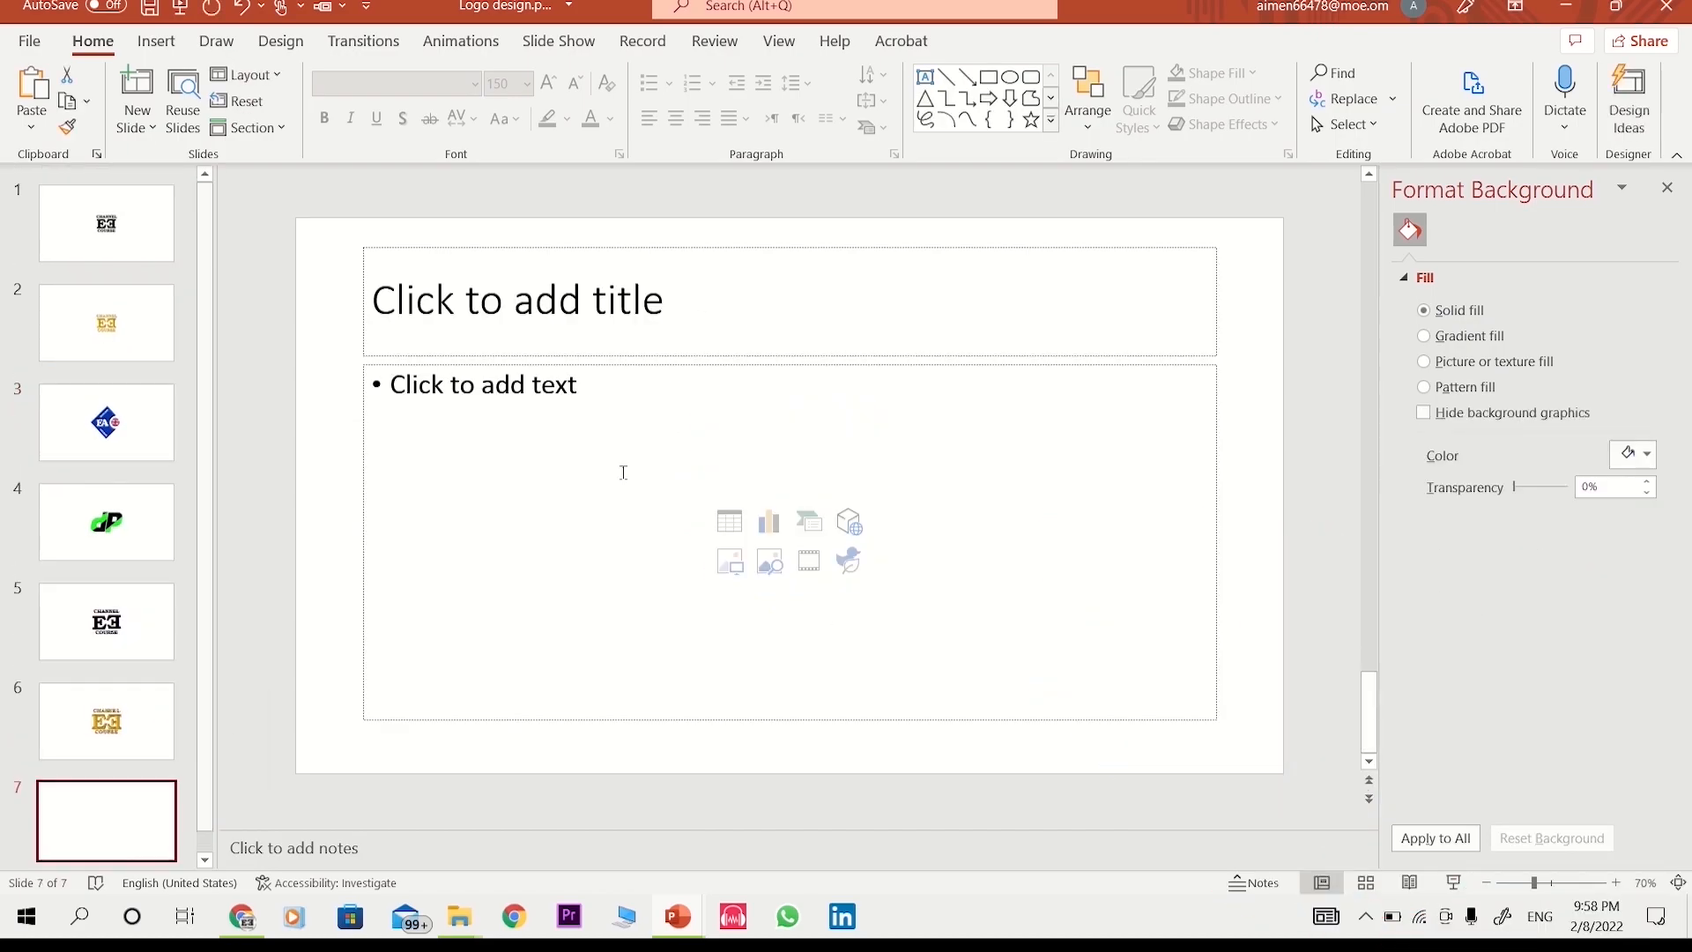
drag(323, 253, 1277, 793)
key(Delete)
click(156, 41)
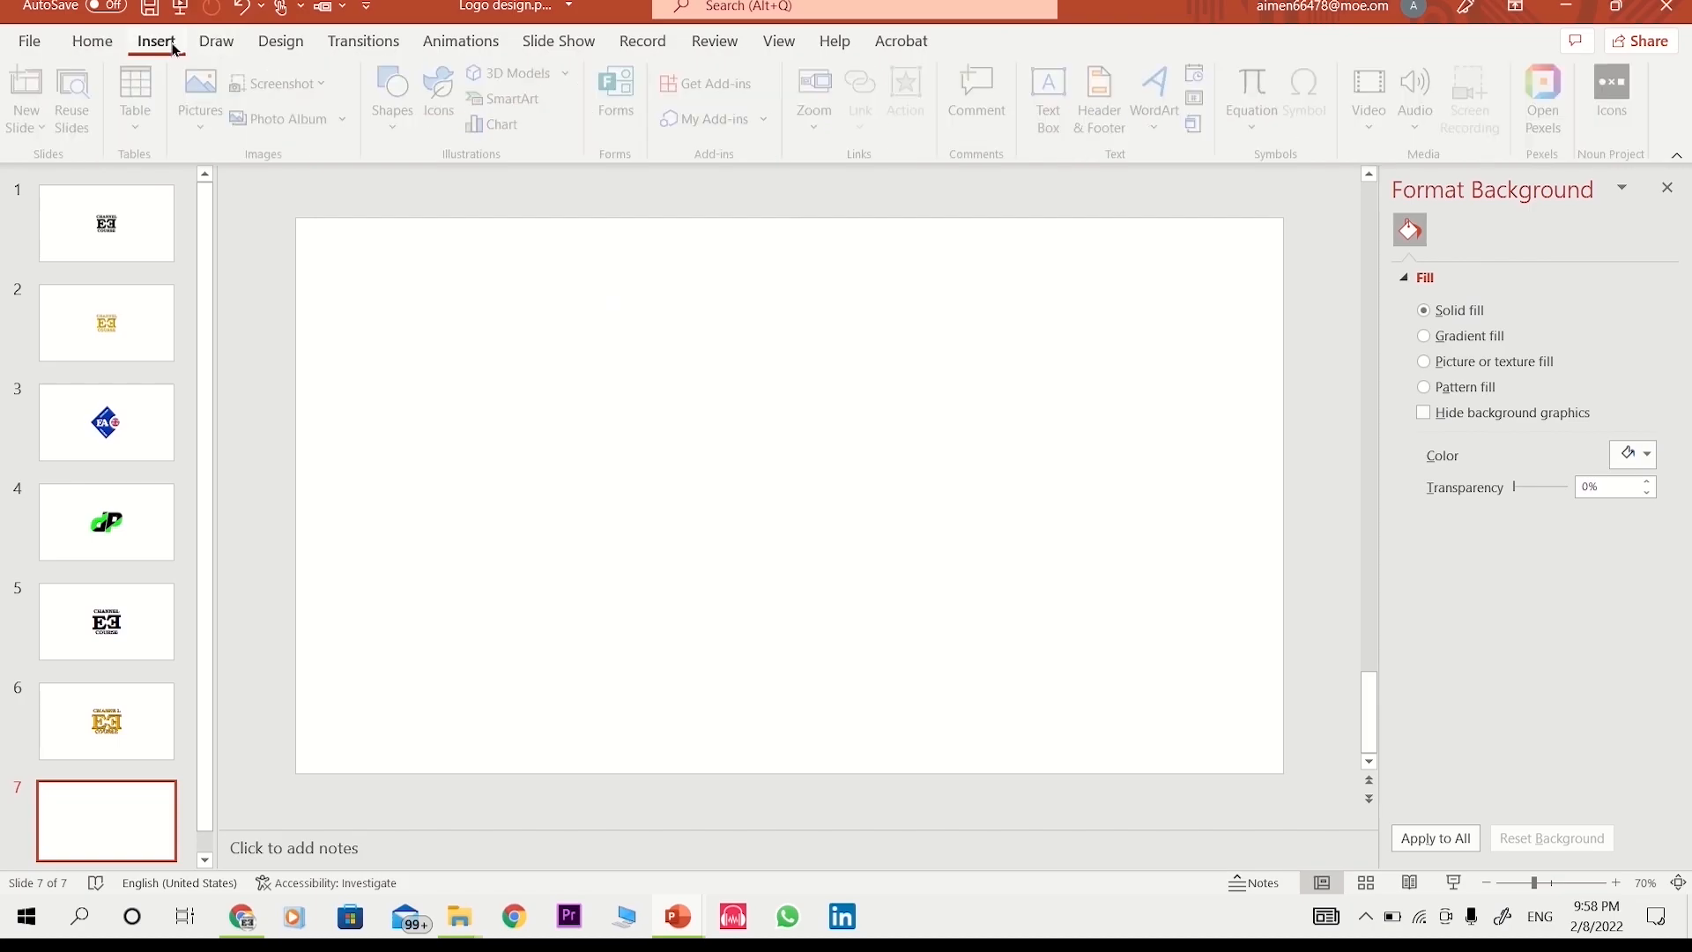
click(389, 111)
click(450, 180)
drag(611, 350, 851, 603)
key(ctrl+z)
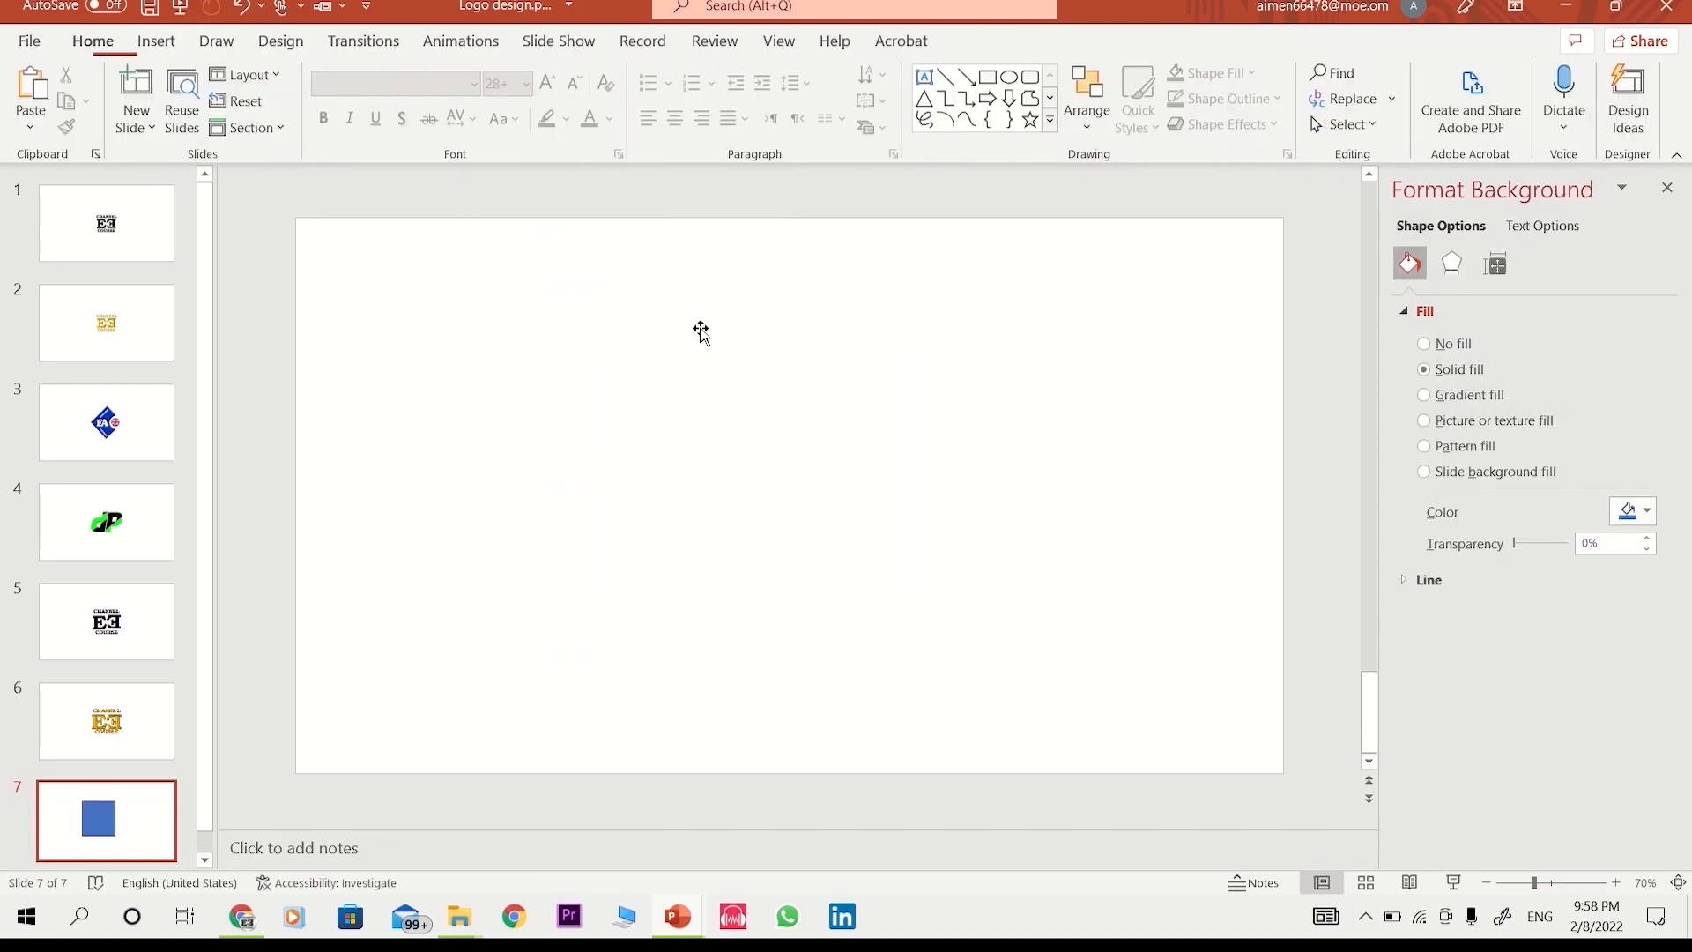
- Draw a blue square of about 3.26" in the middle of slide 7 and rotate it 45° into a diamond
click(395, 88)
click(460, 185)
drag(685, 410, 775, 530)
drag(676, 403, 770, 491)
drag(778, 339, 883, 389)
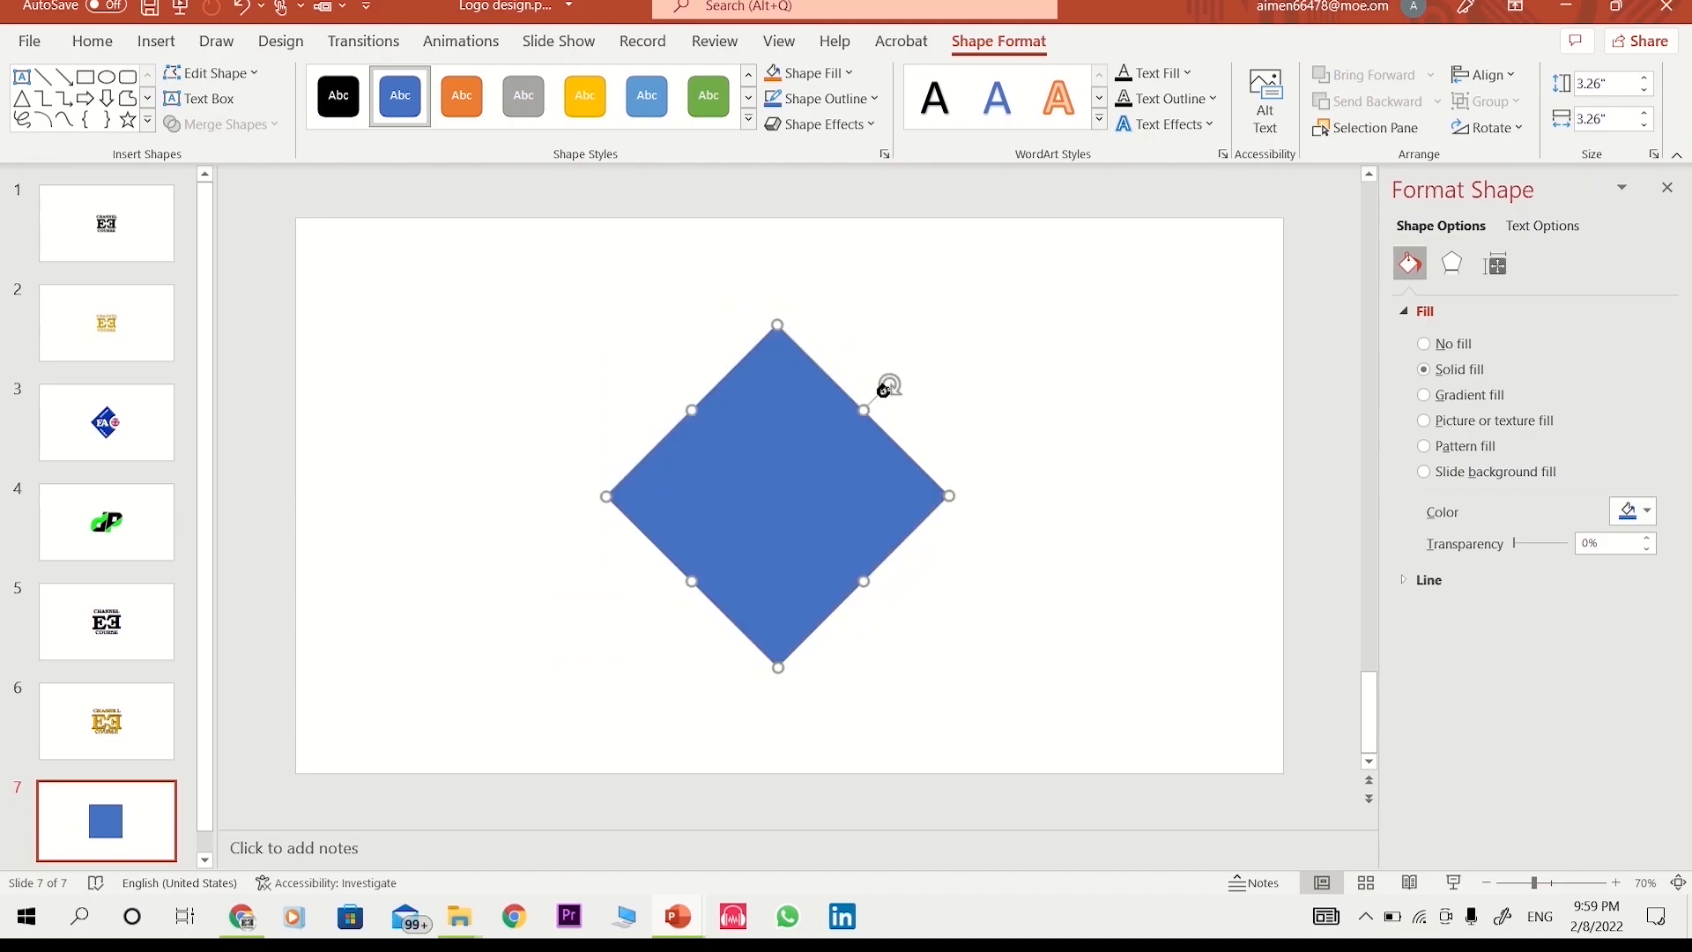
- Centre the diamond on slide 7 using the ruler and gridlines, and hide both aids again
click(640, 328)
click(778, 44)
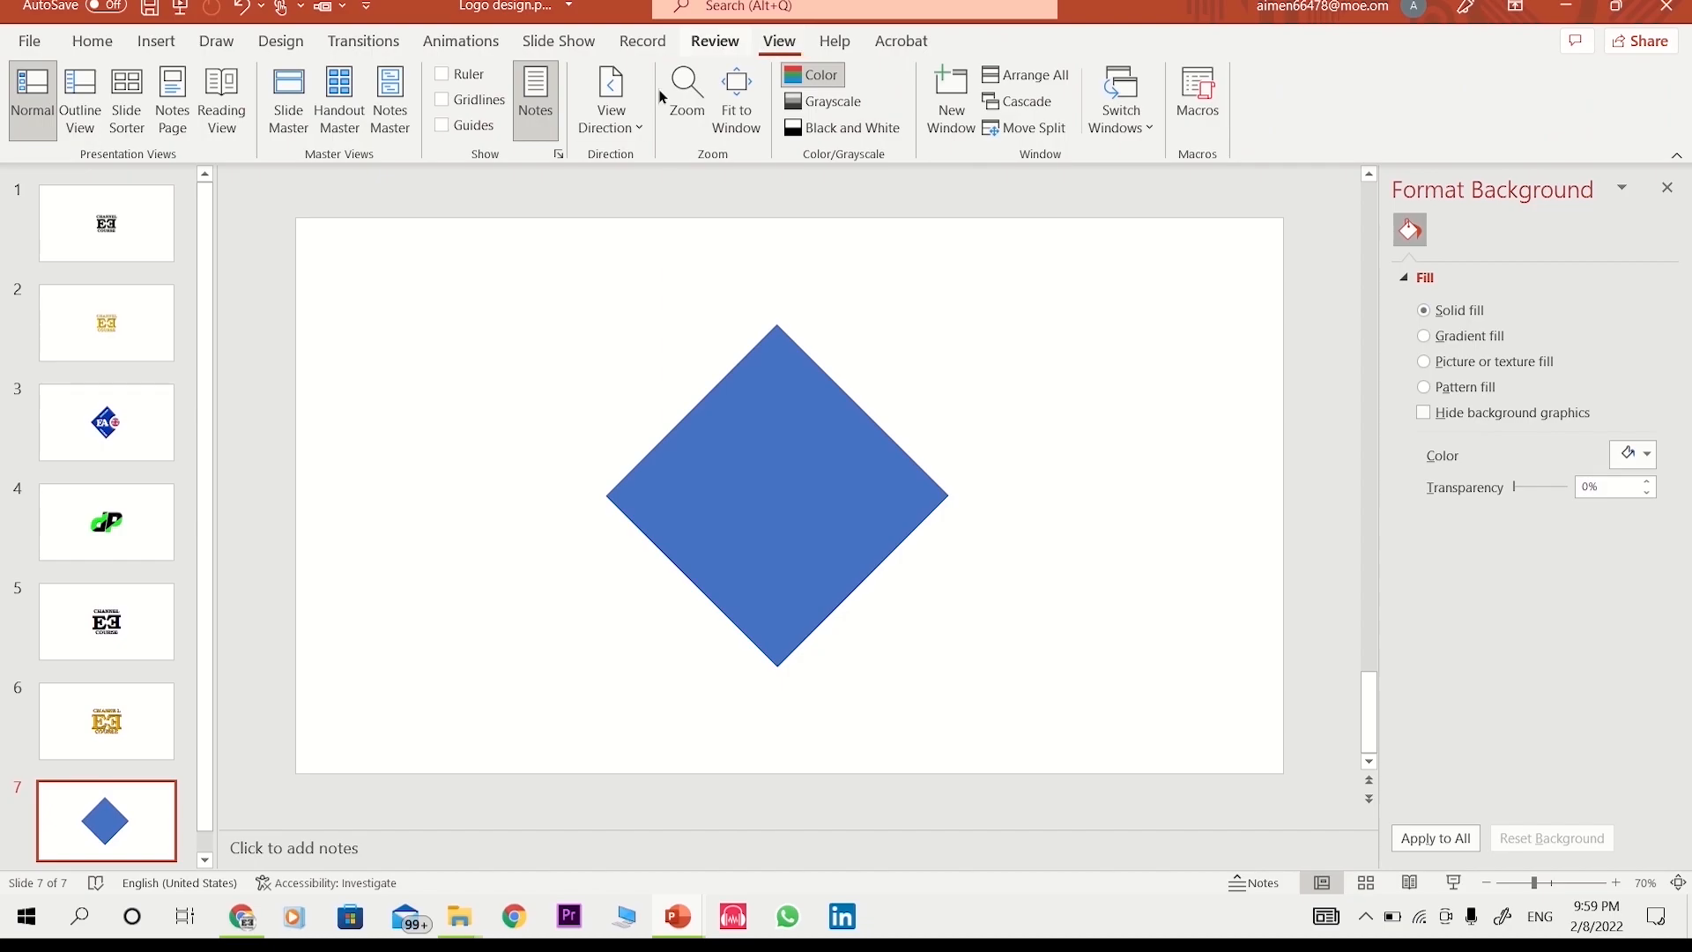
click(442, 75)
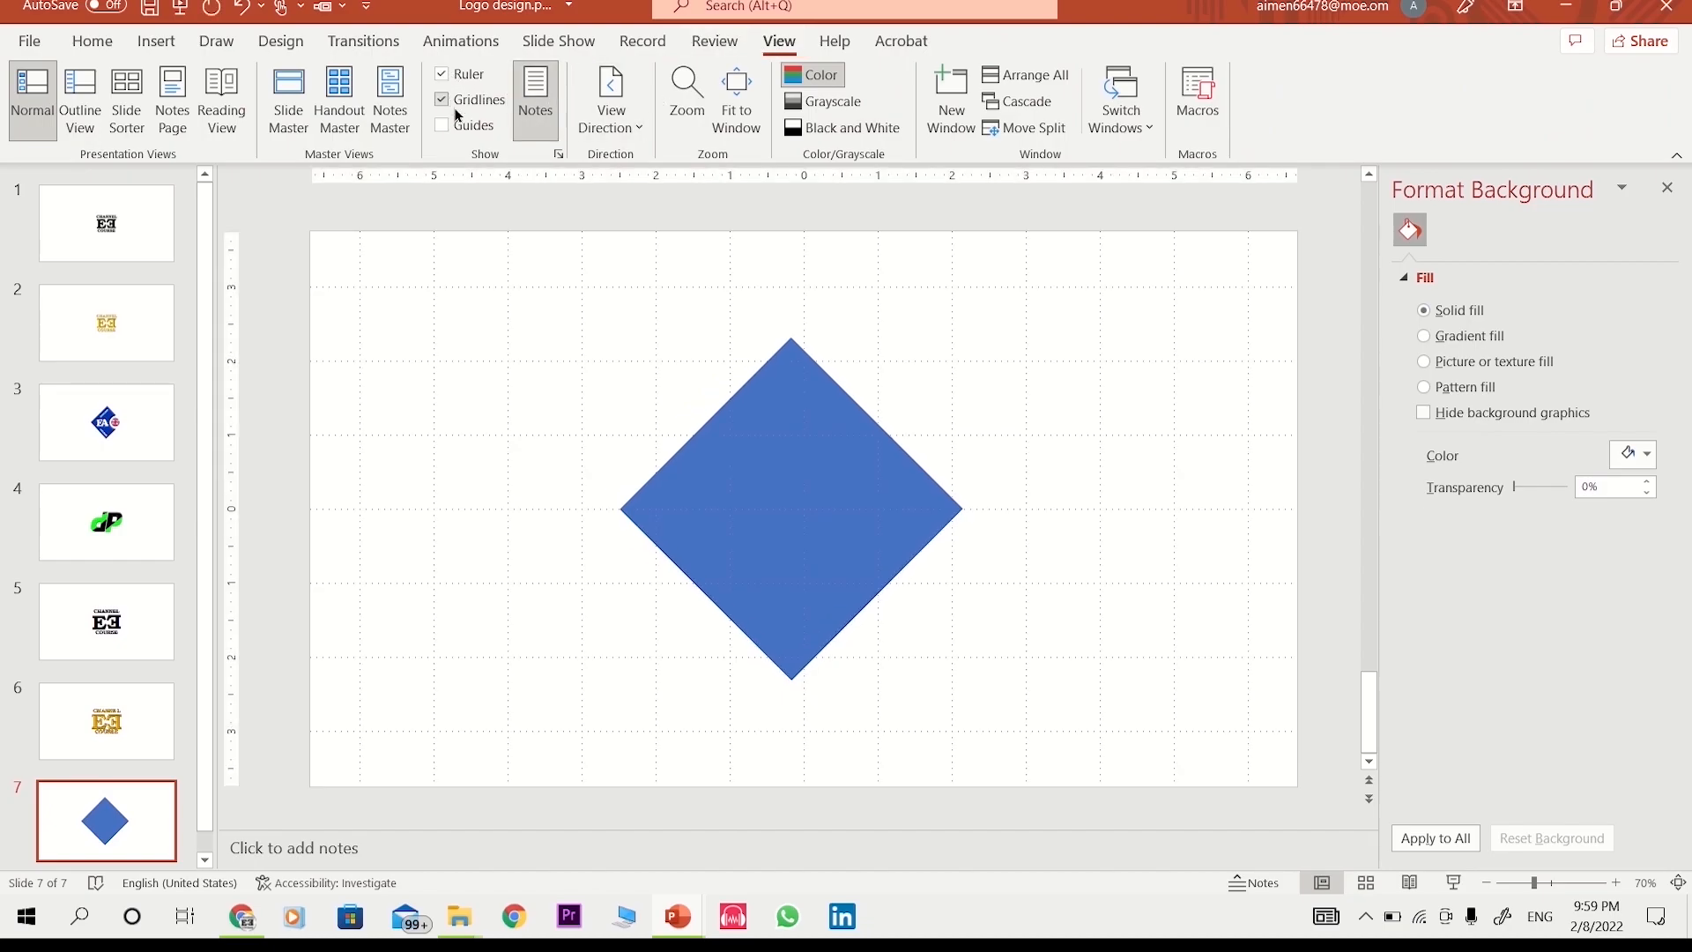
drag(773, 432, 789, 430)
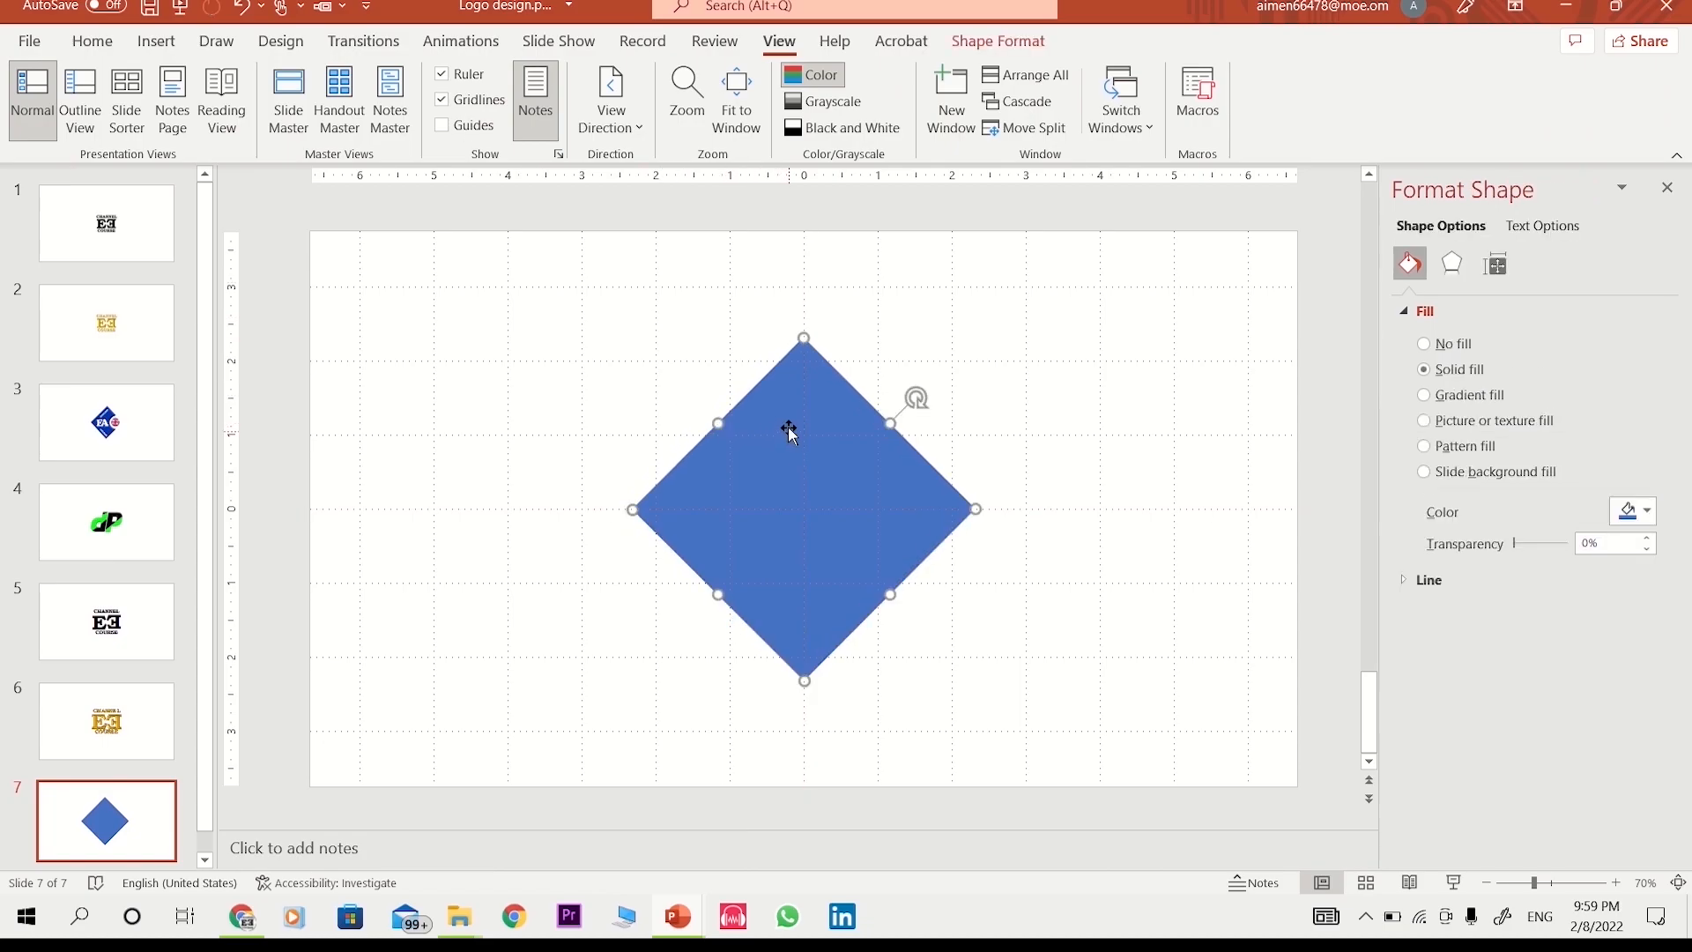
click(442, 100)
click(442, 76)
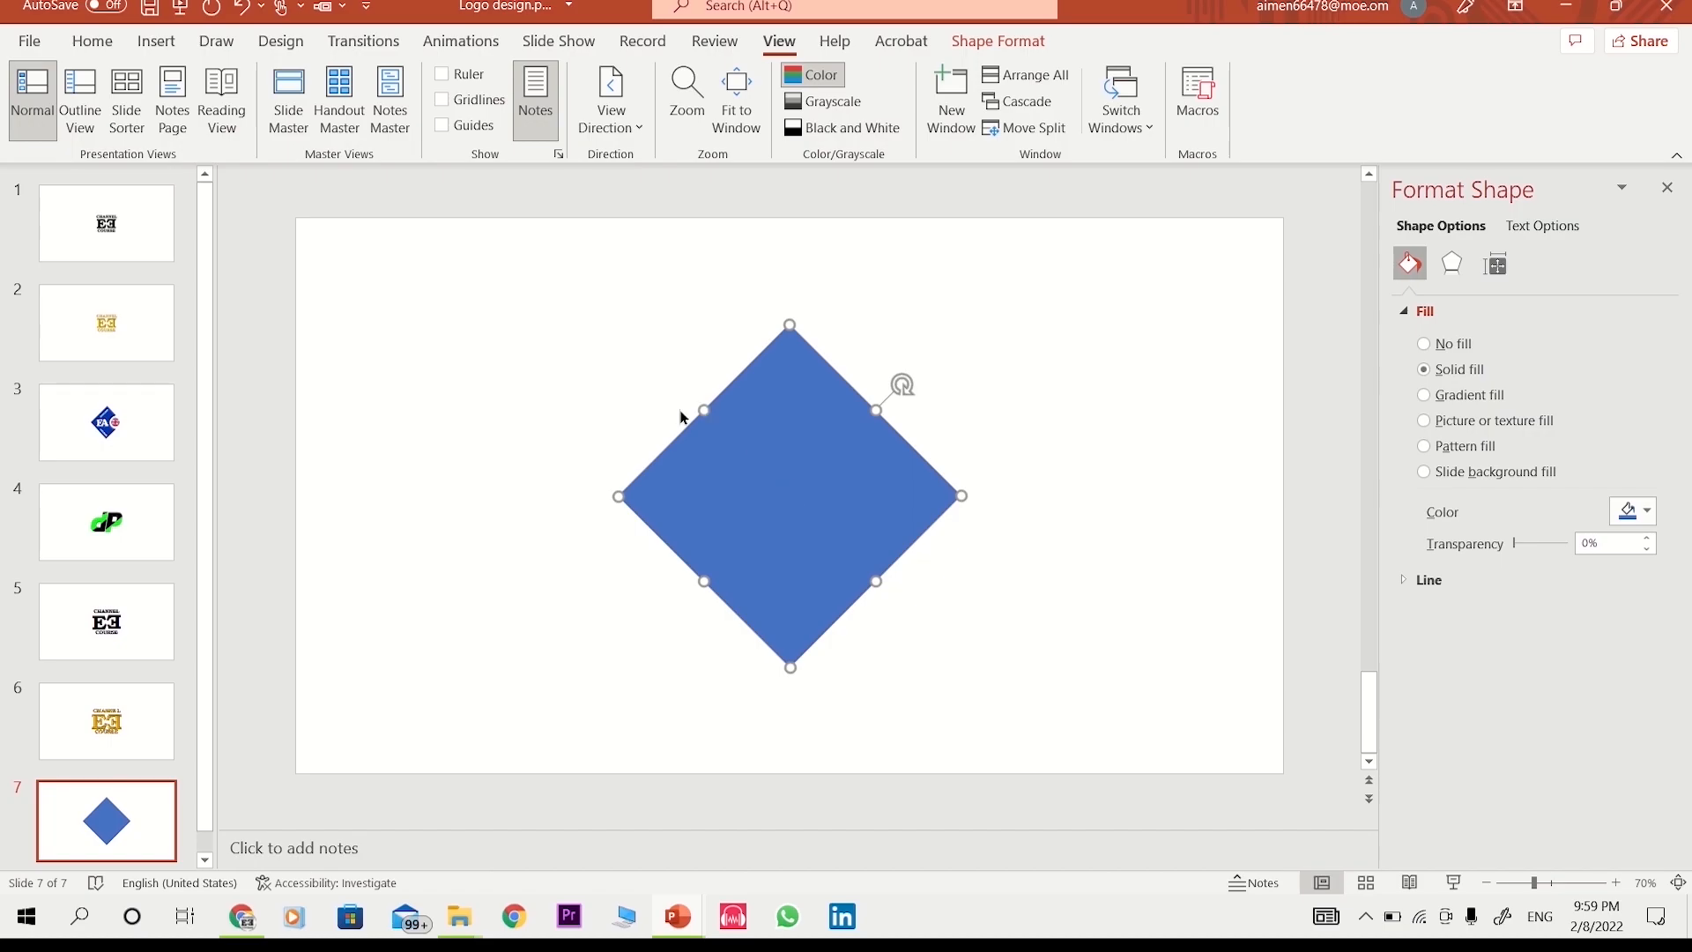
- Draw a circle of about 2.62" overlapping the diamond's right corner, vertically centred on it
click(155, 41)
click(397, 98)
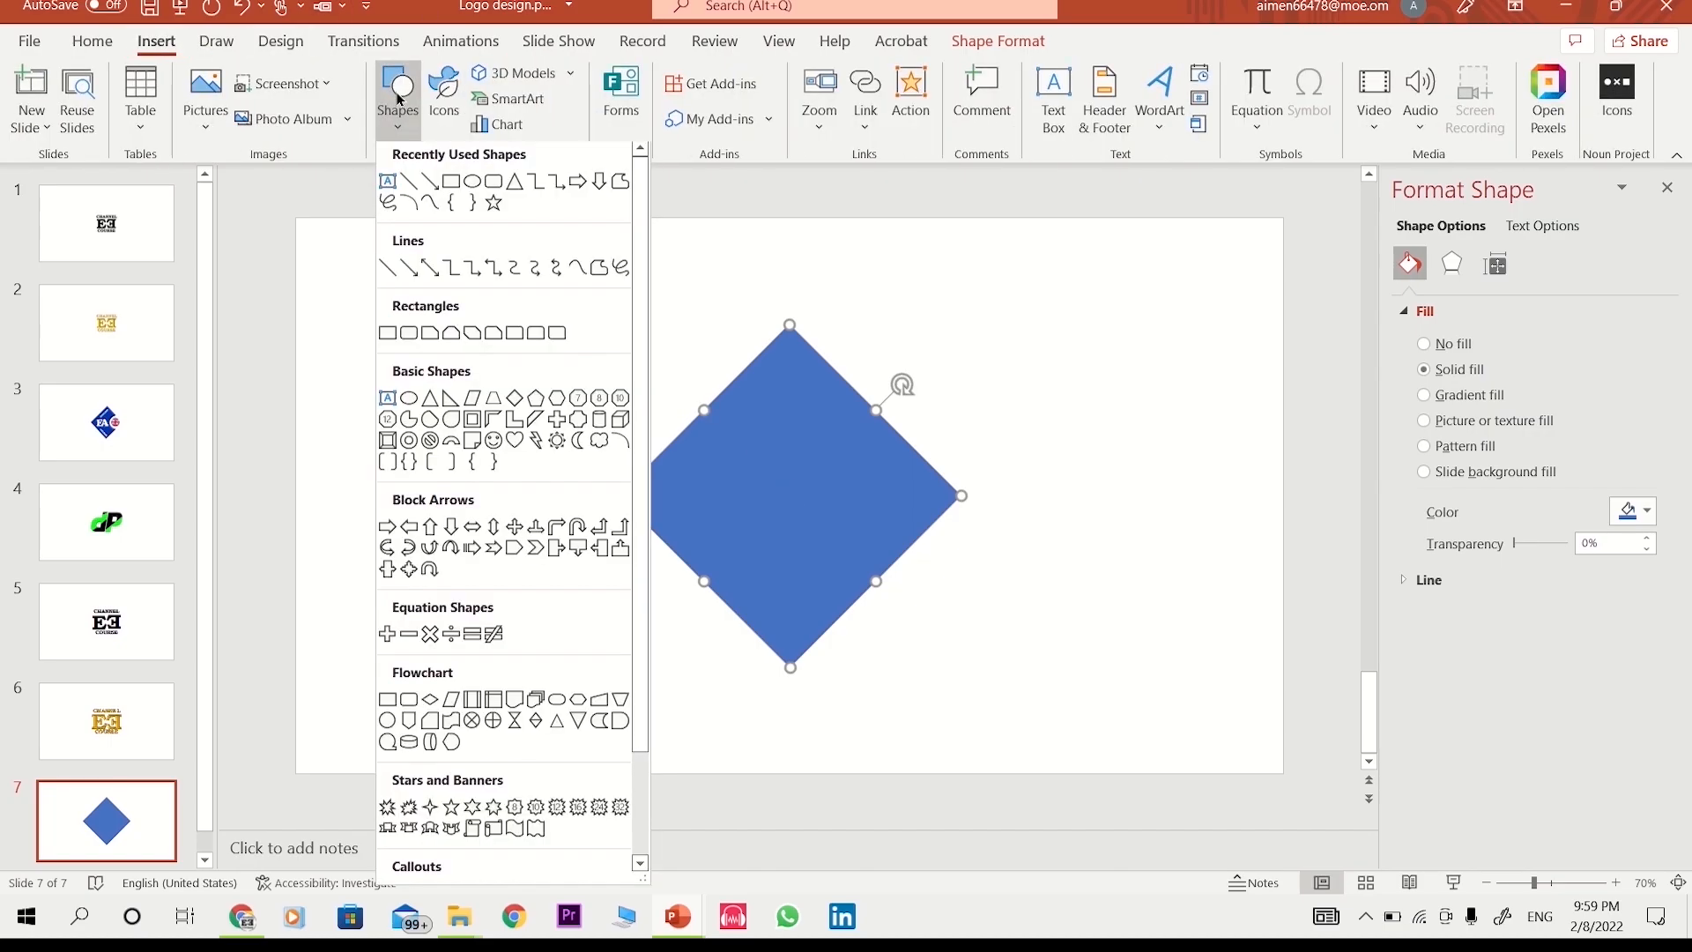
click(472, 188)
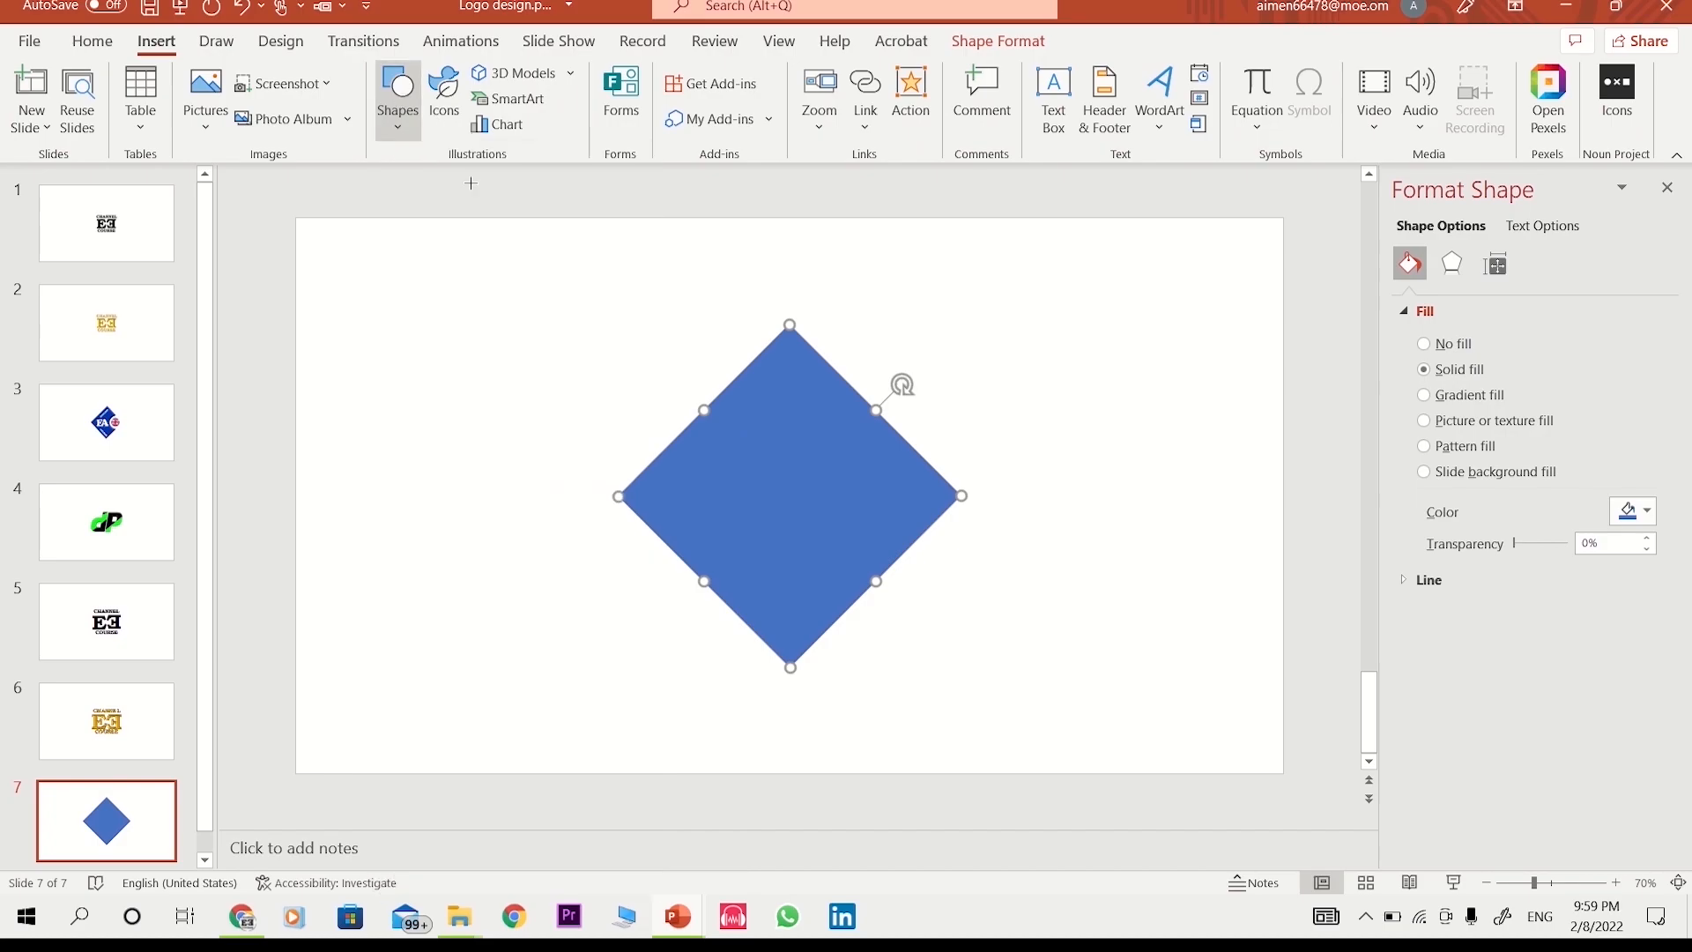
drag(1000, 381, 1068, 453)
mouse_move(1001, 396)
mouse_down()
mouse_move(961, 461)
mouse_move(905, 475)
mouse_up()
drag(975, 427, 1000, 398)
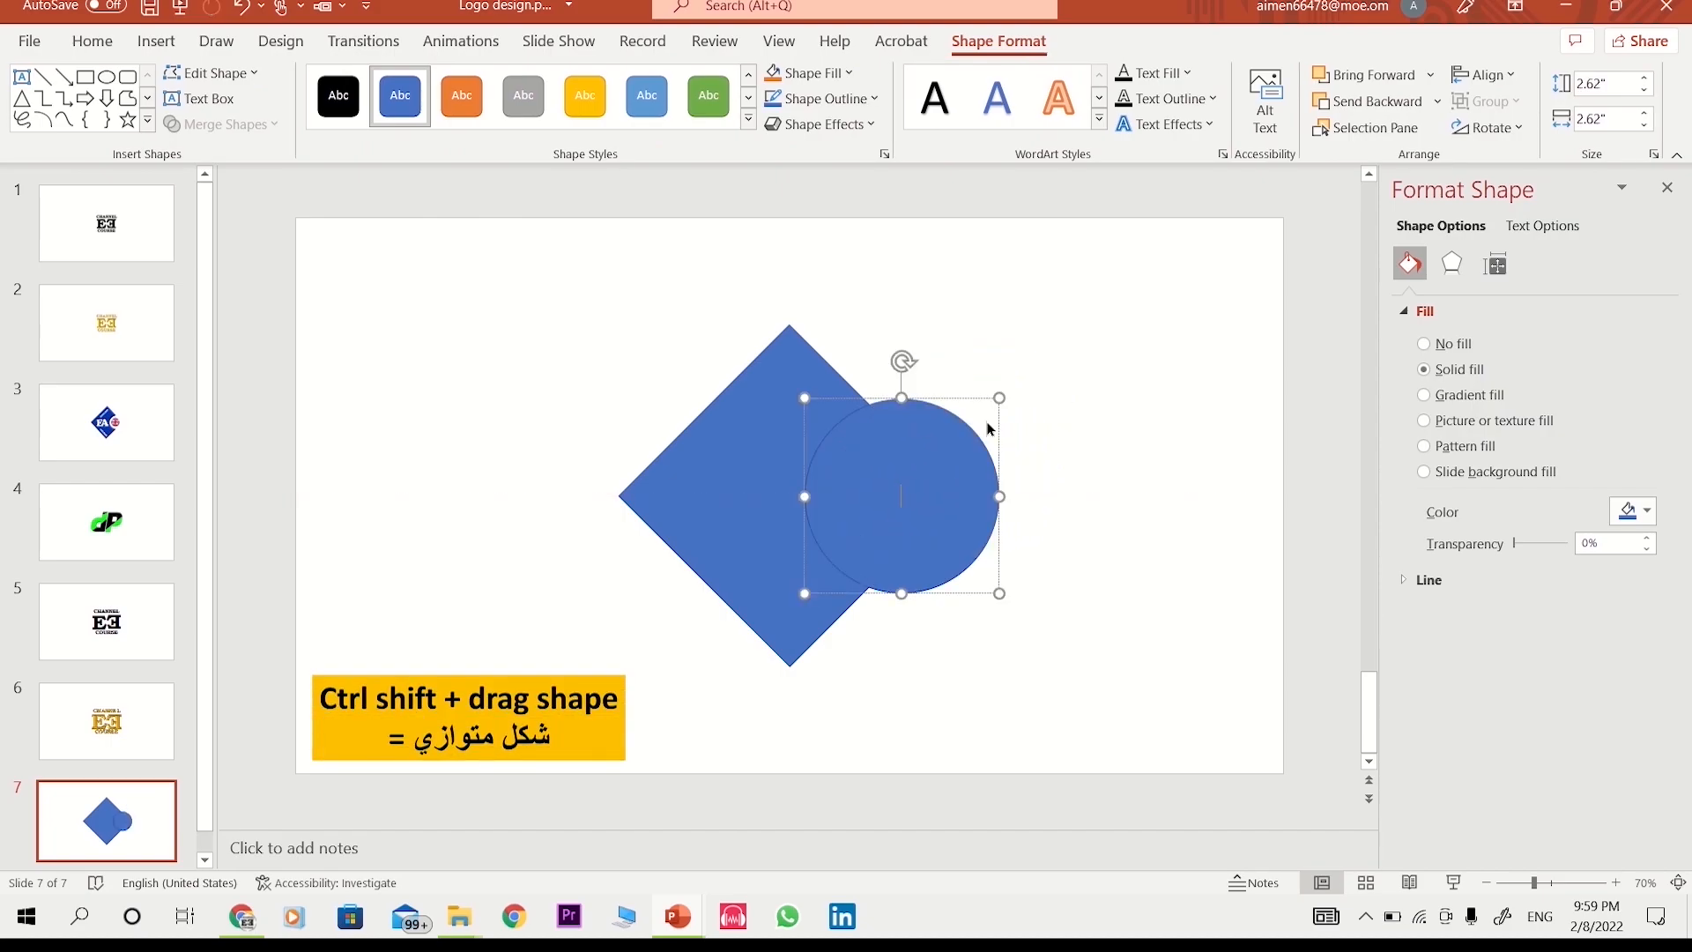
drag(936, 476, 962, 480)
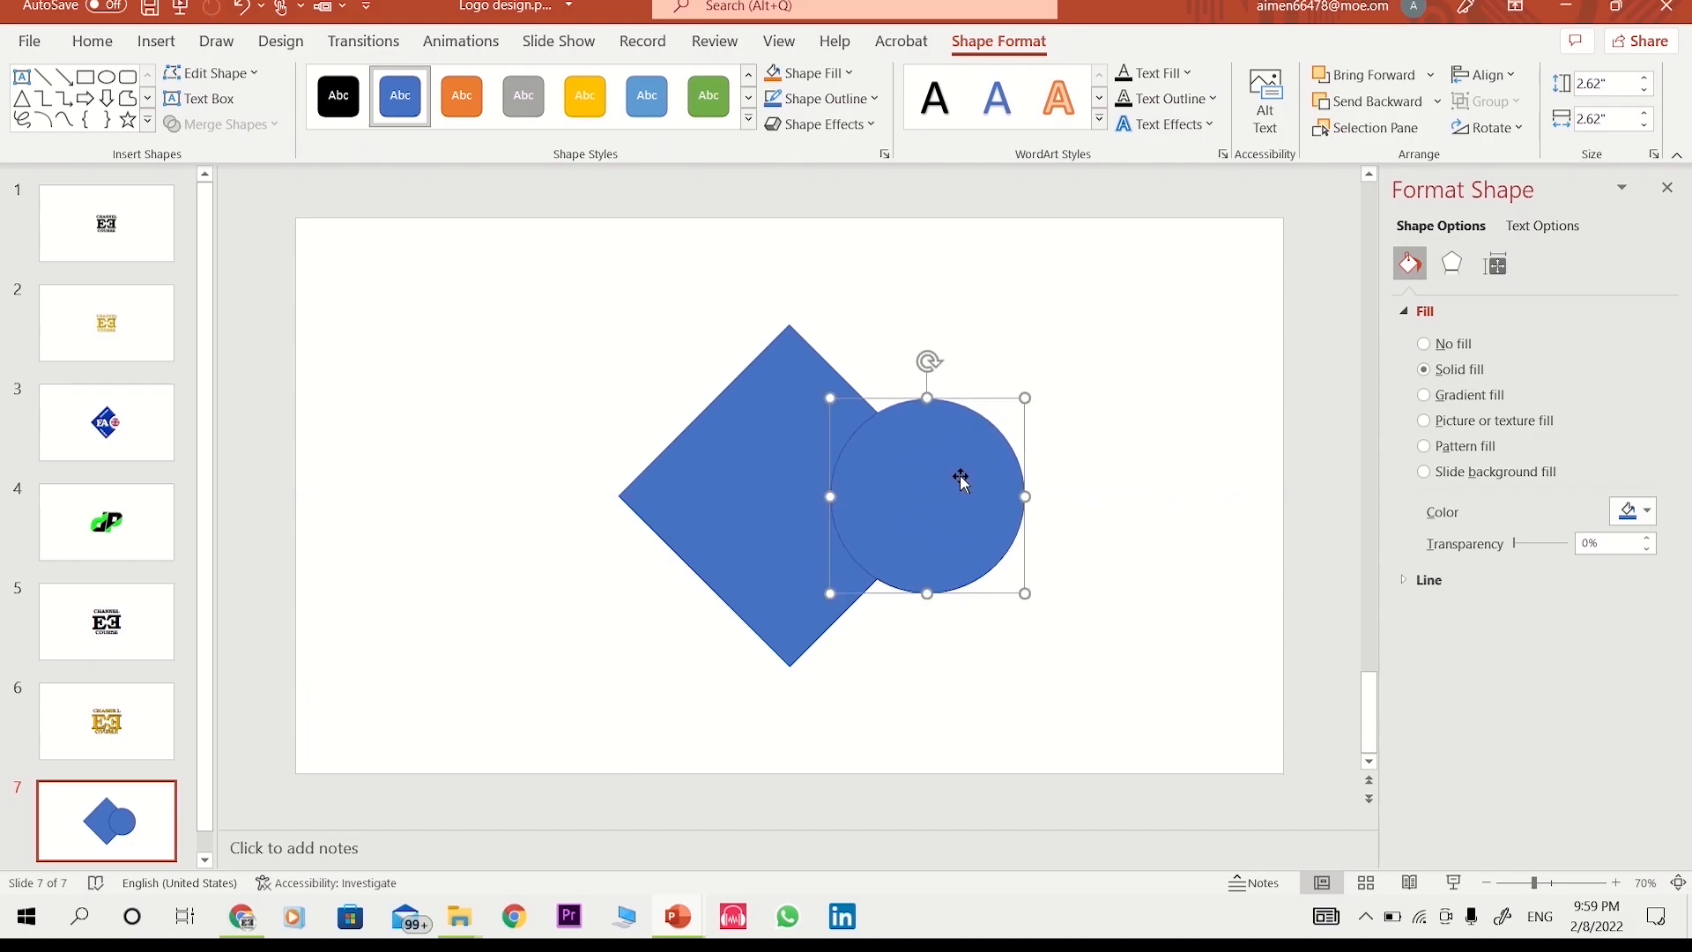
- Subtract the circle from the diamond so that a curved notch replaces its right corner
click(808, 494)
shift+click(932, 473)
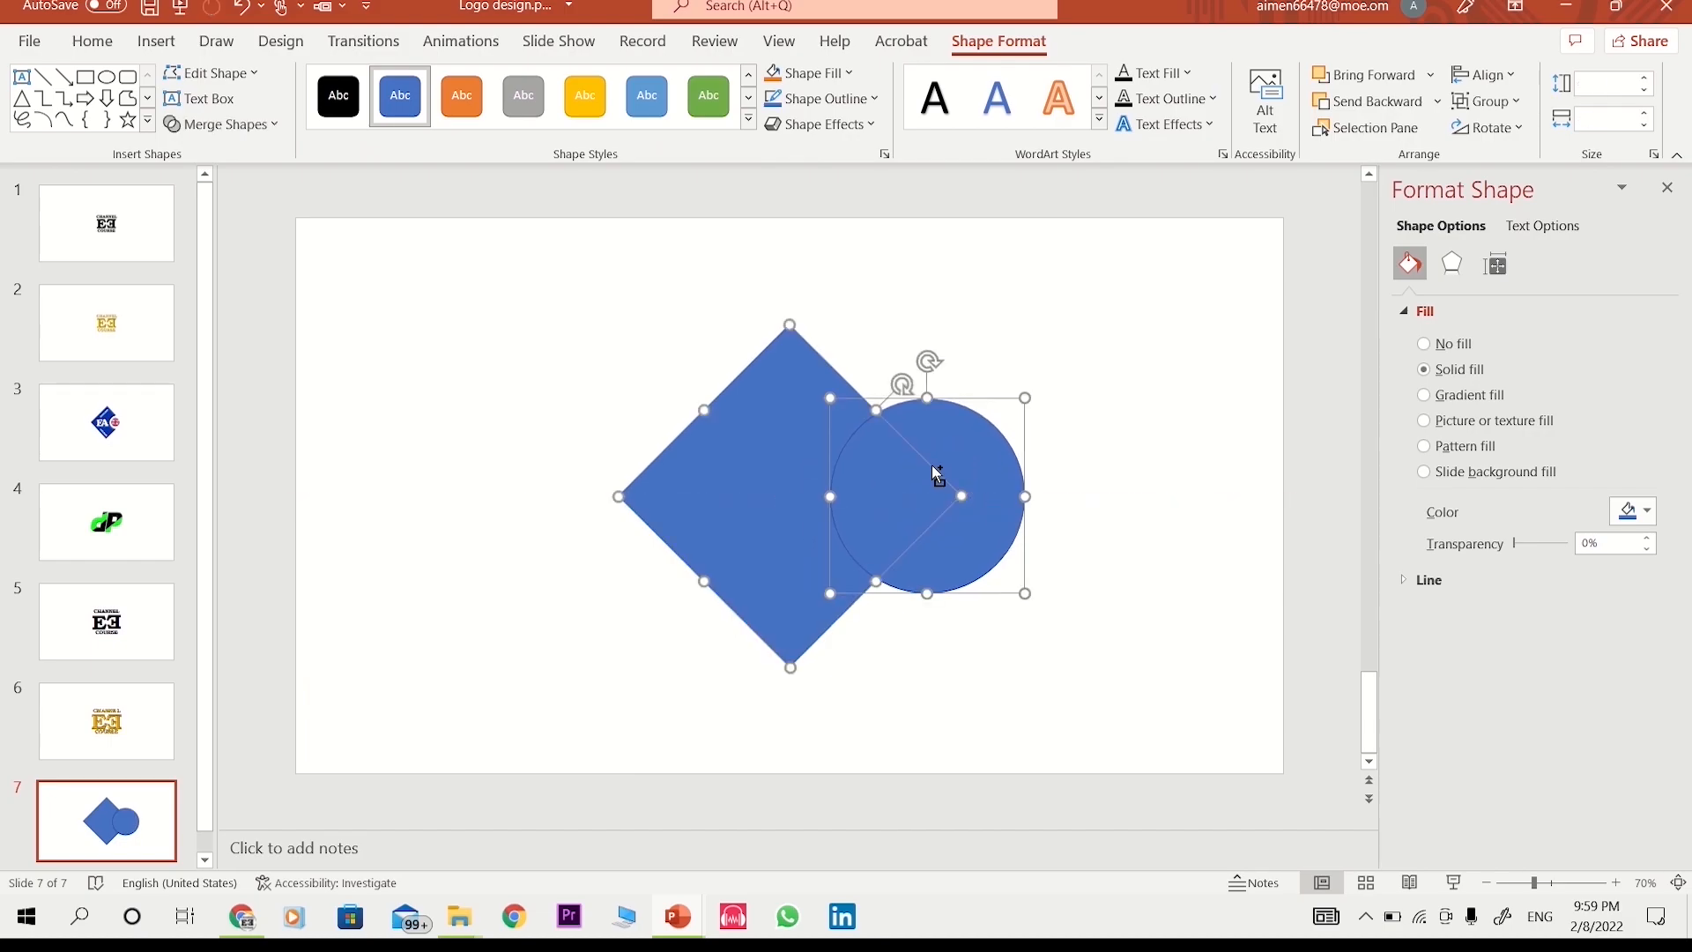
click(272, 124)
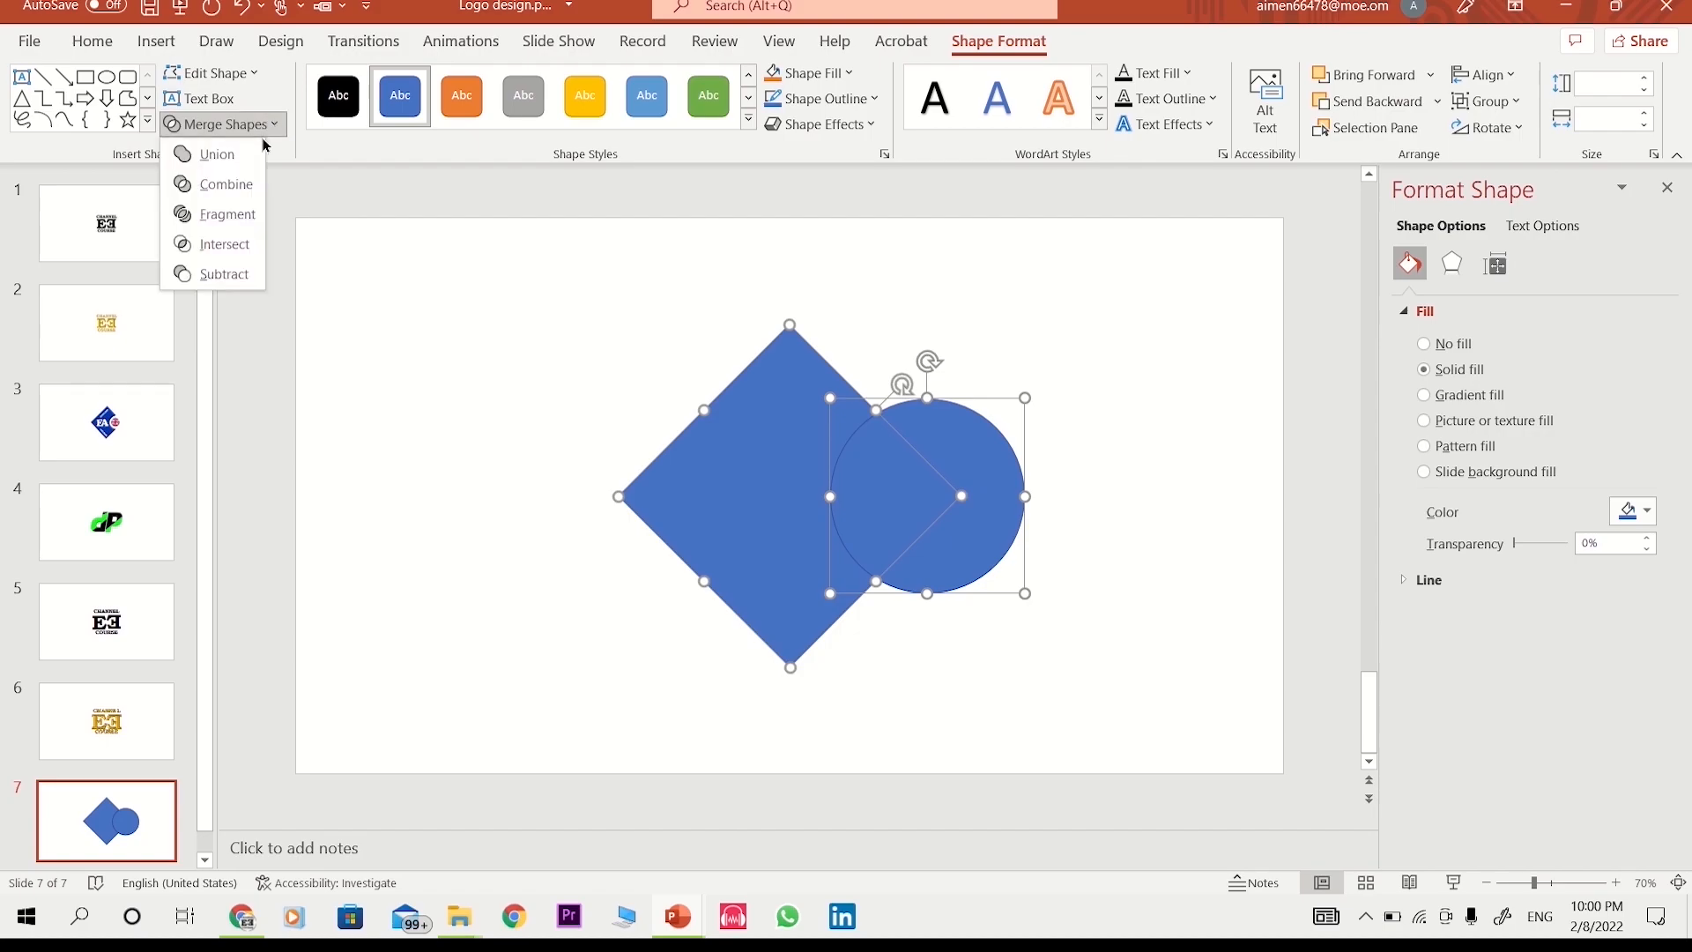
click(291, 176)
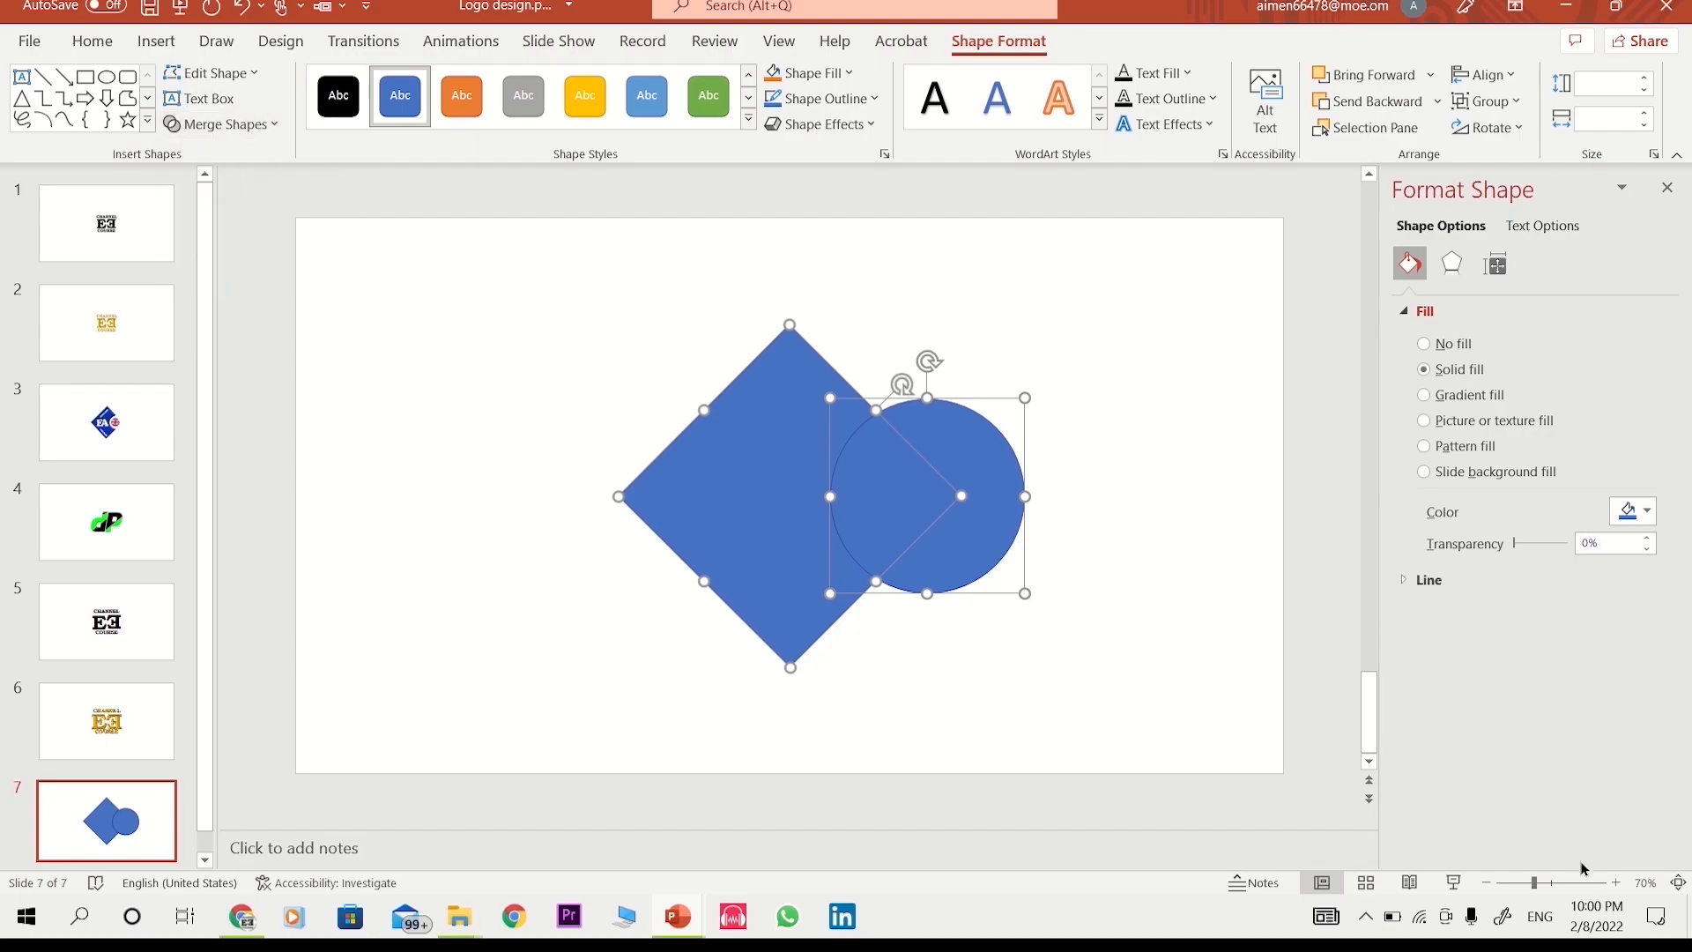
click(1616, 881)
click(1616, 882)
click(1487, 882)
click(1486, 882)
click(1486, 882)
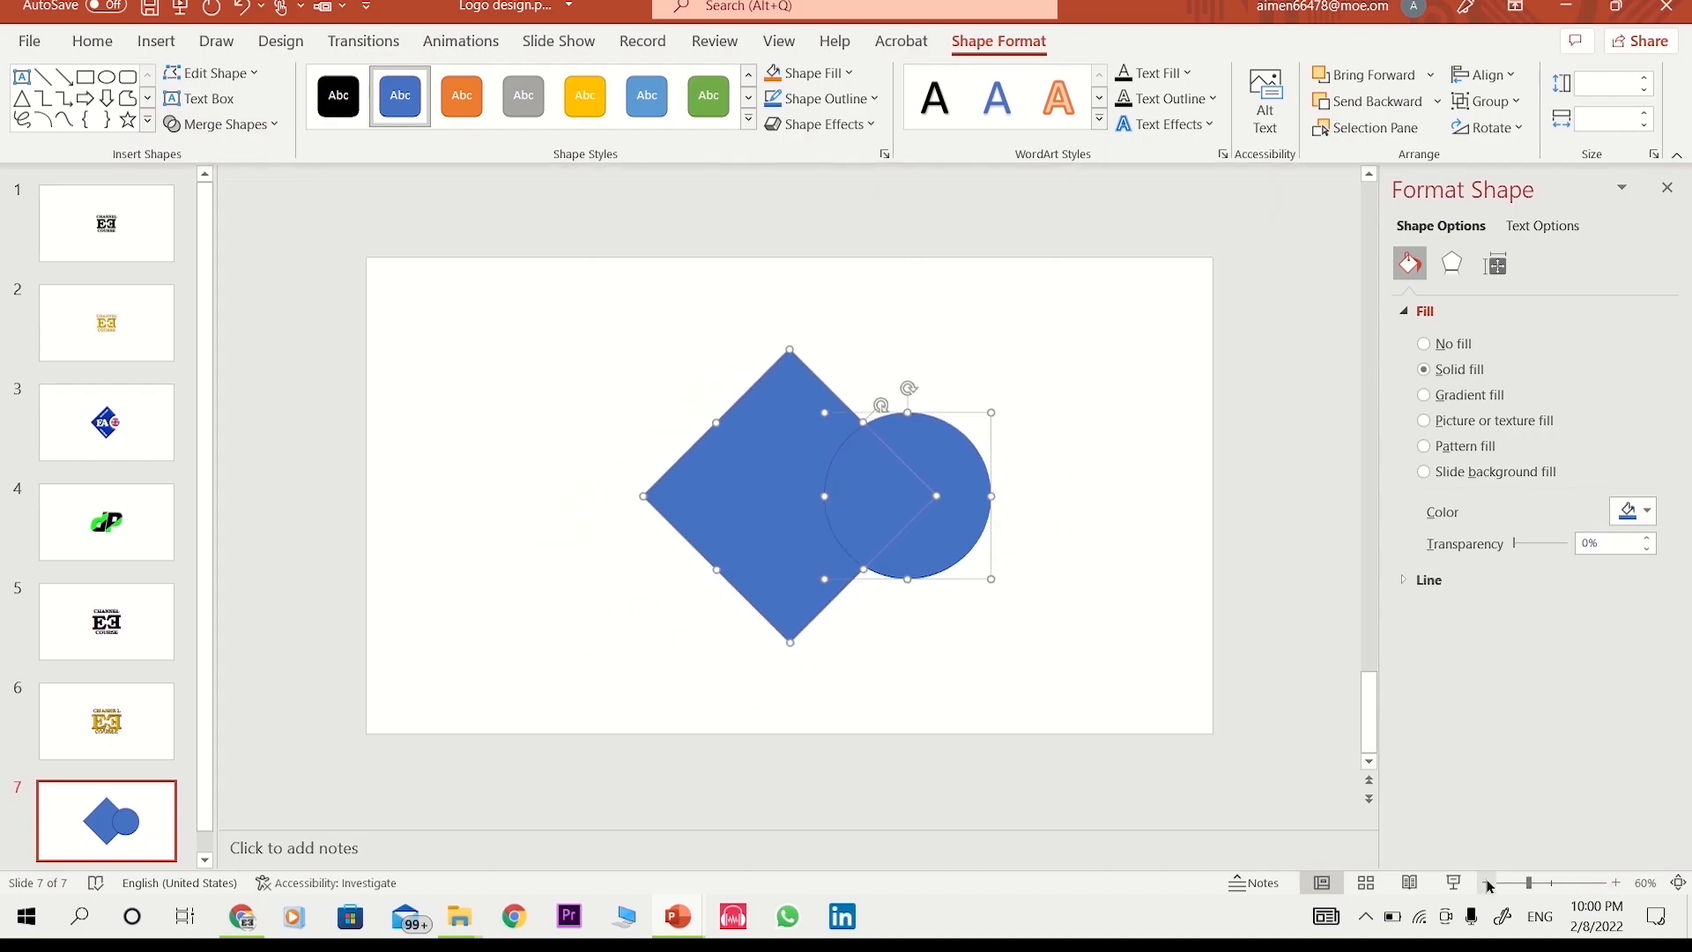
click(1616, 882)
click(1616, 882)
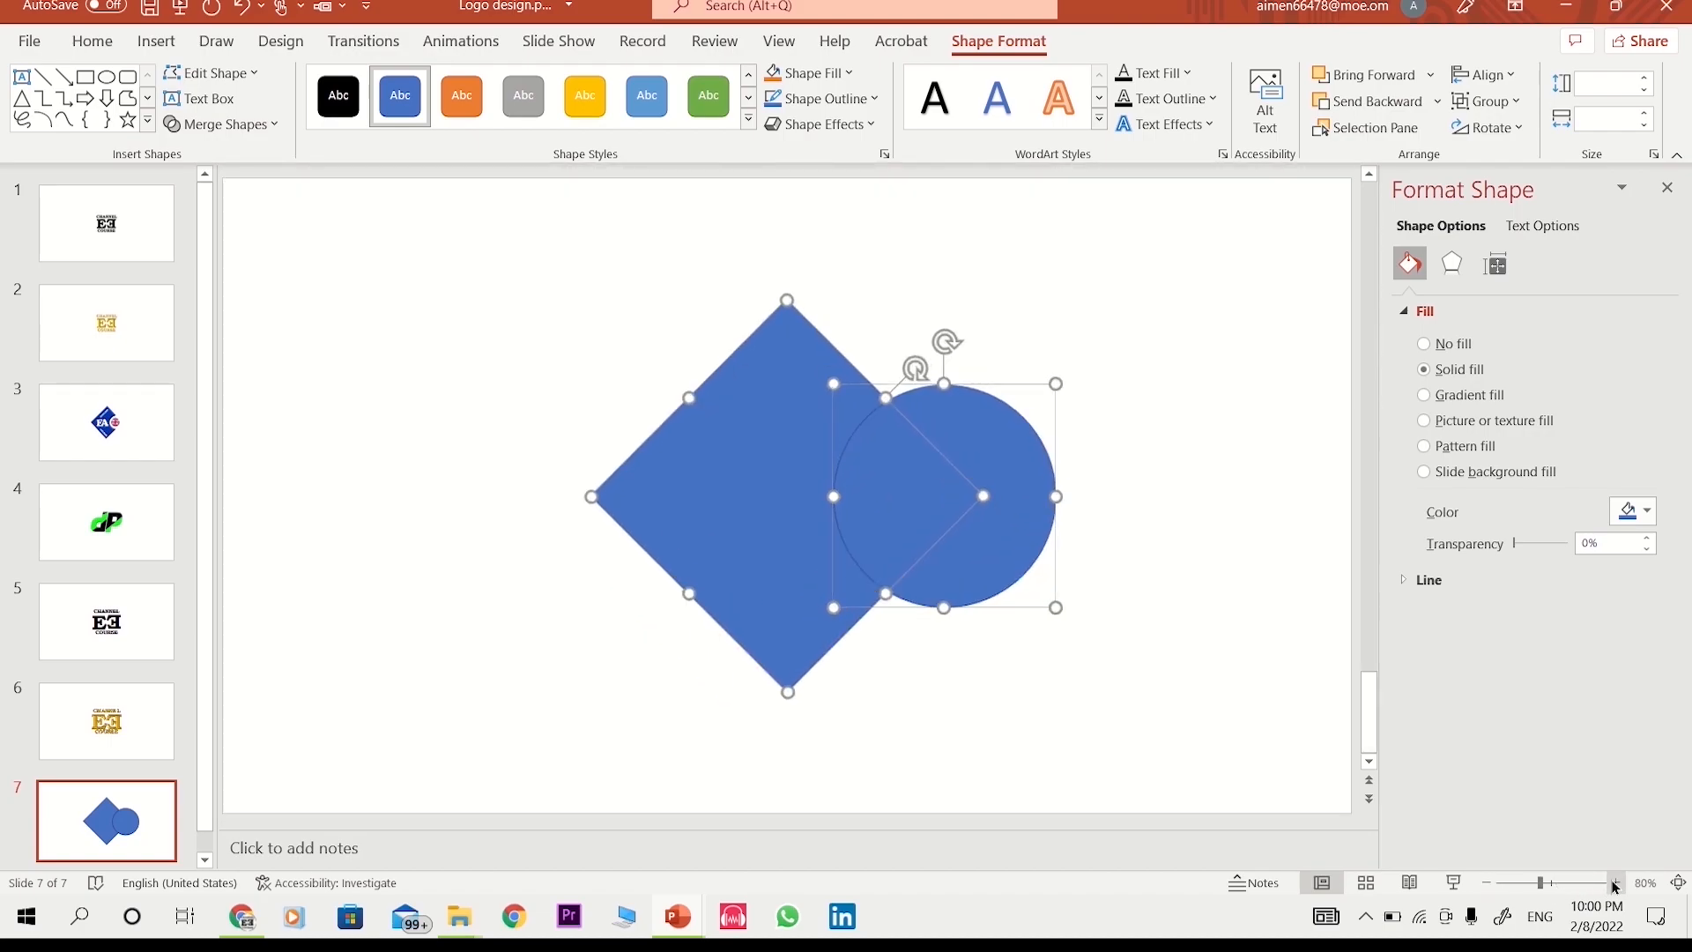
click(271, 124)
click(275, 156)
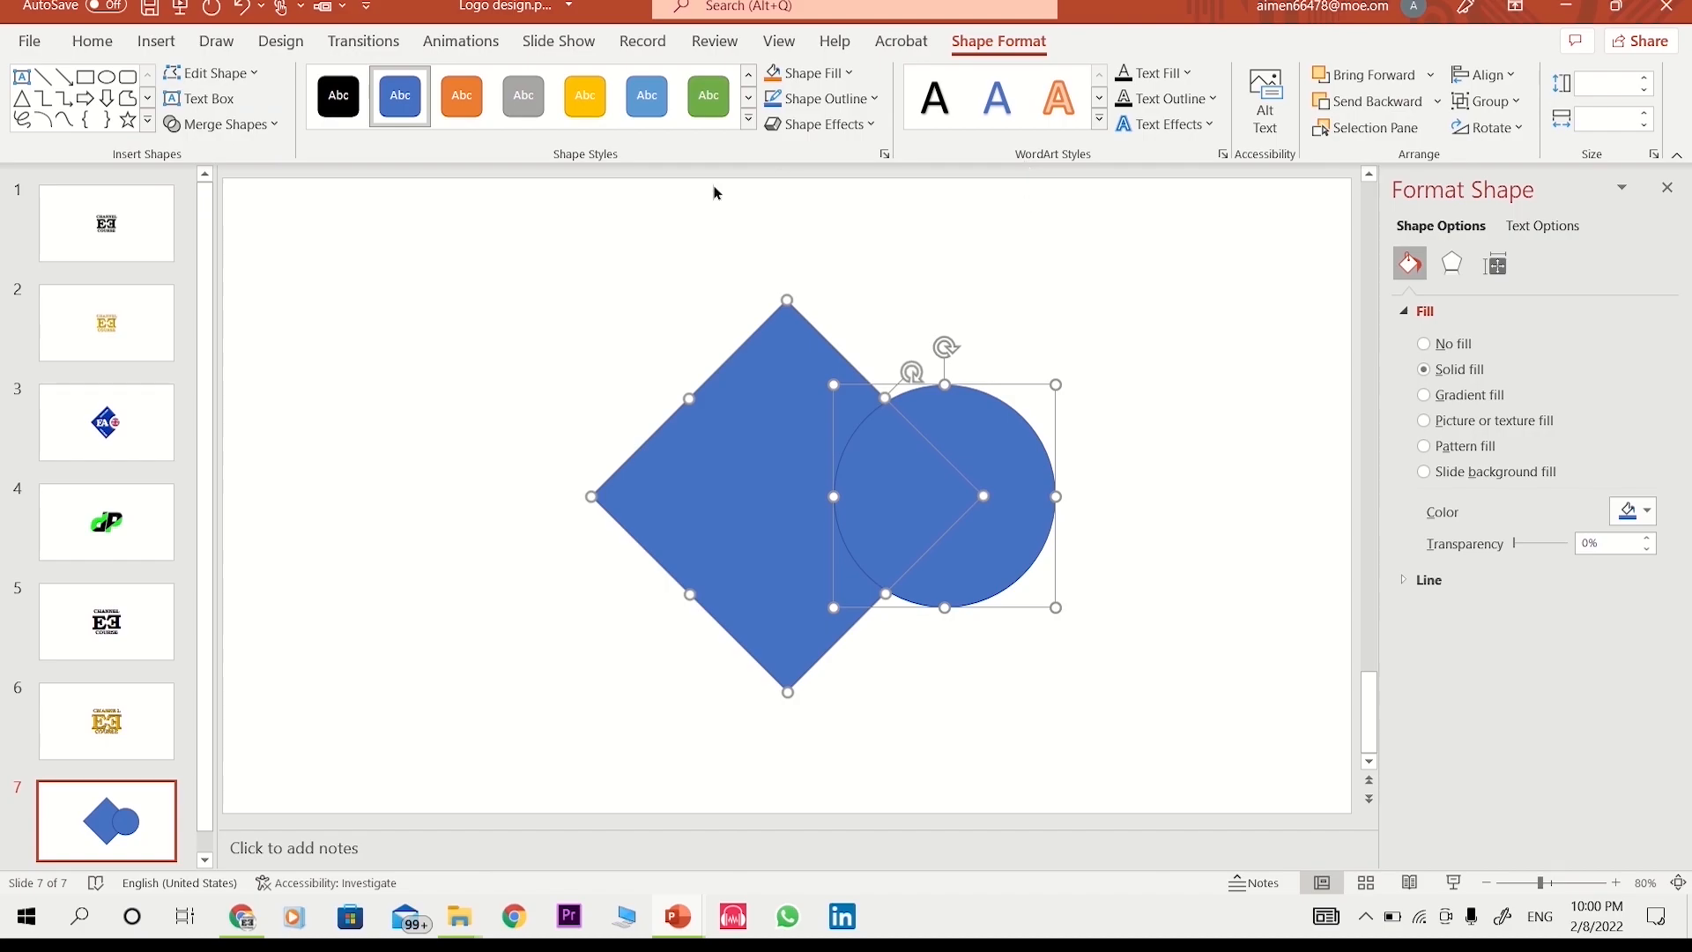
click(273, 124)
click(231, 273)
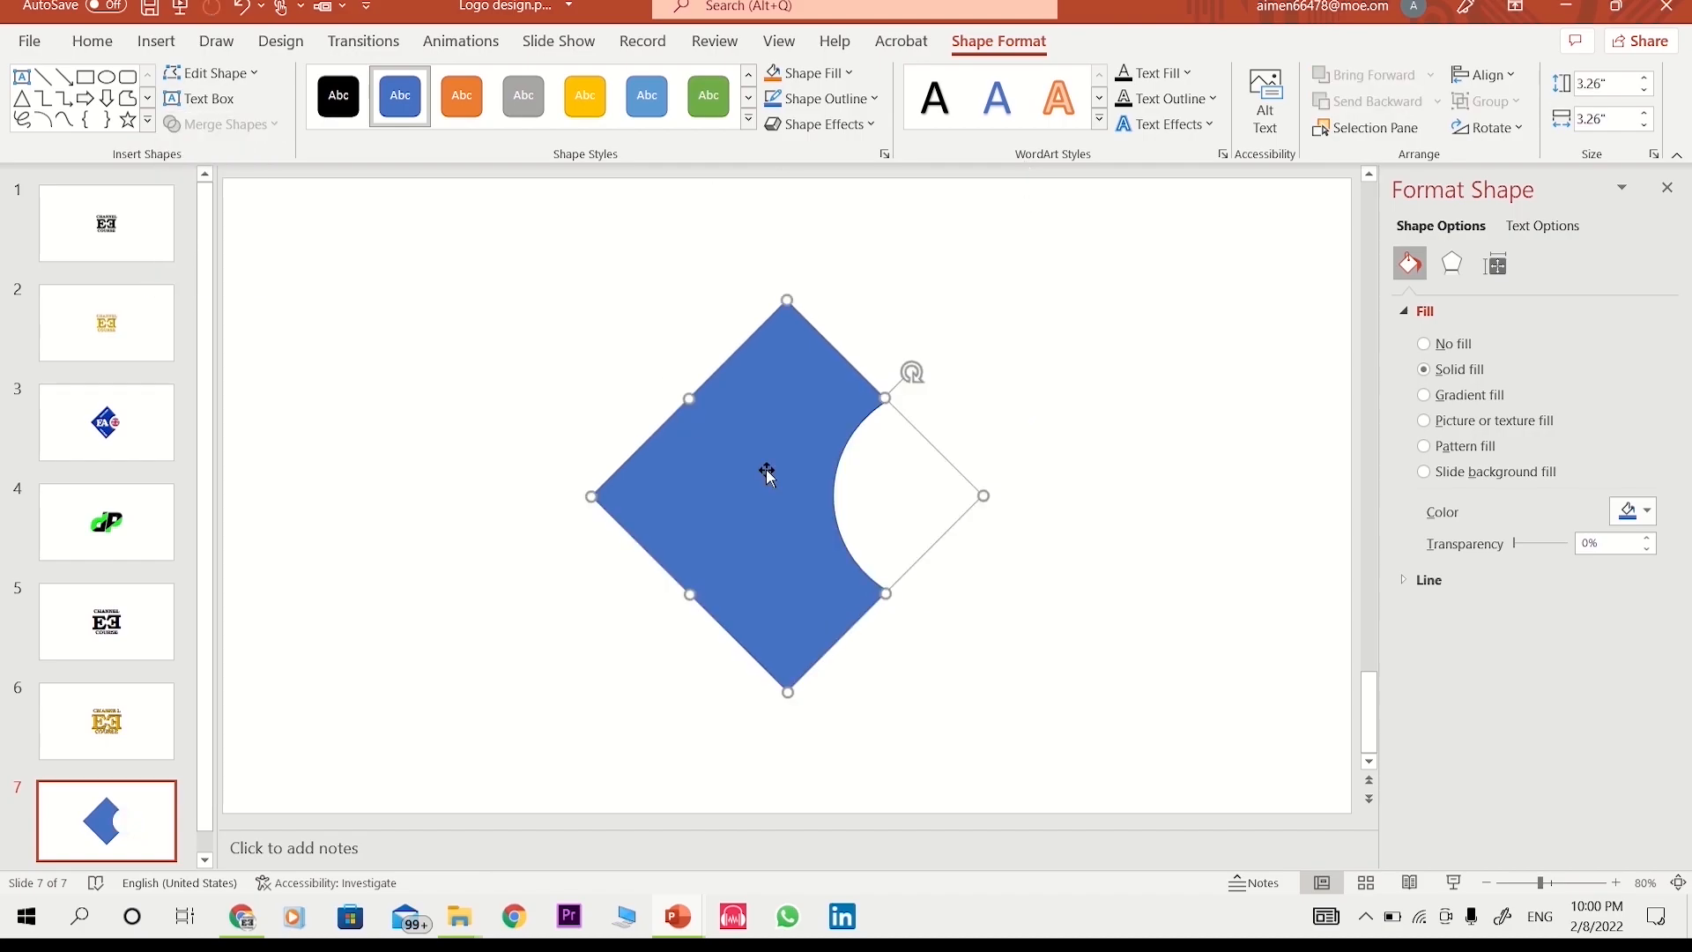
- Insert the round UK flag picture from the Grade 12 2022 folder, shrink it to about 1.8" by 2.4", and place it beside the notch
mouse_move(460, 927)
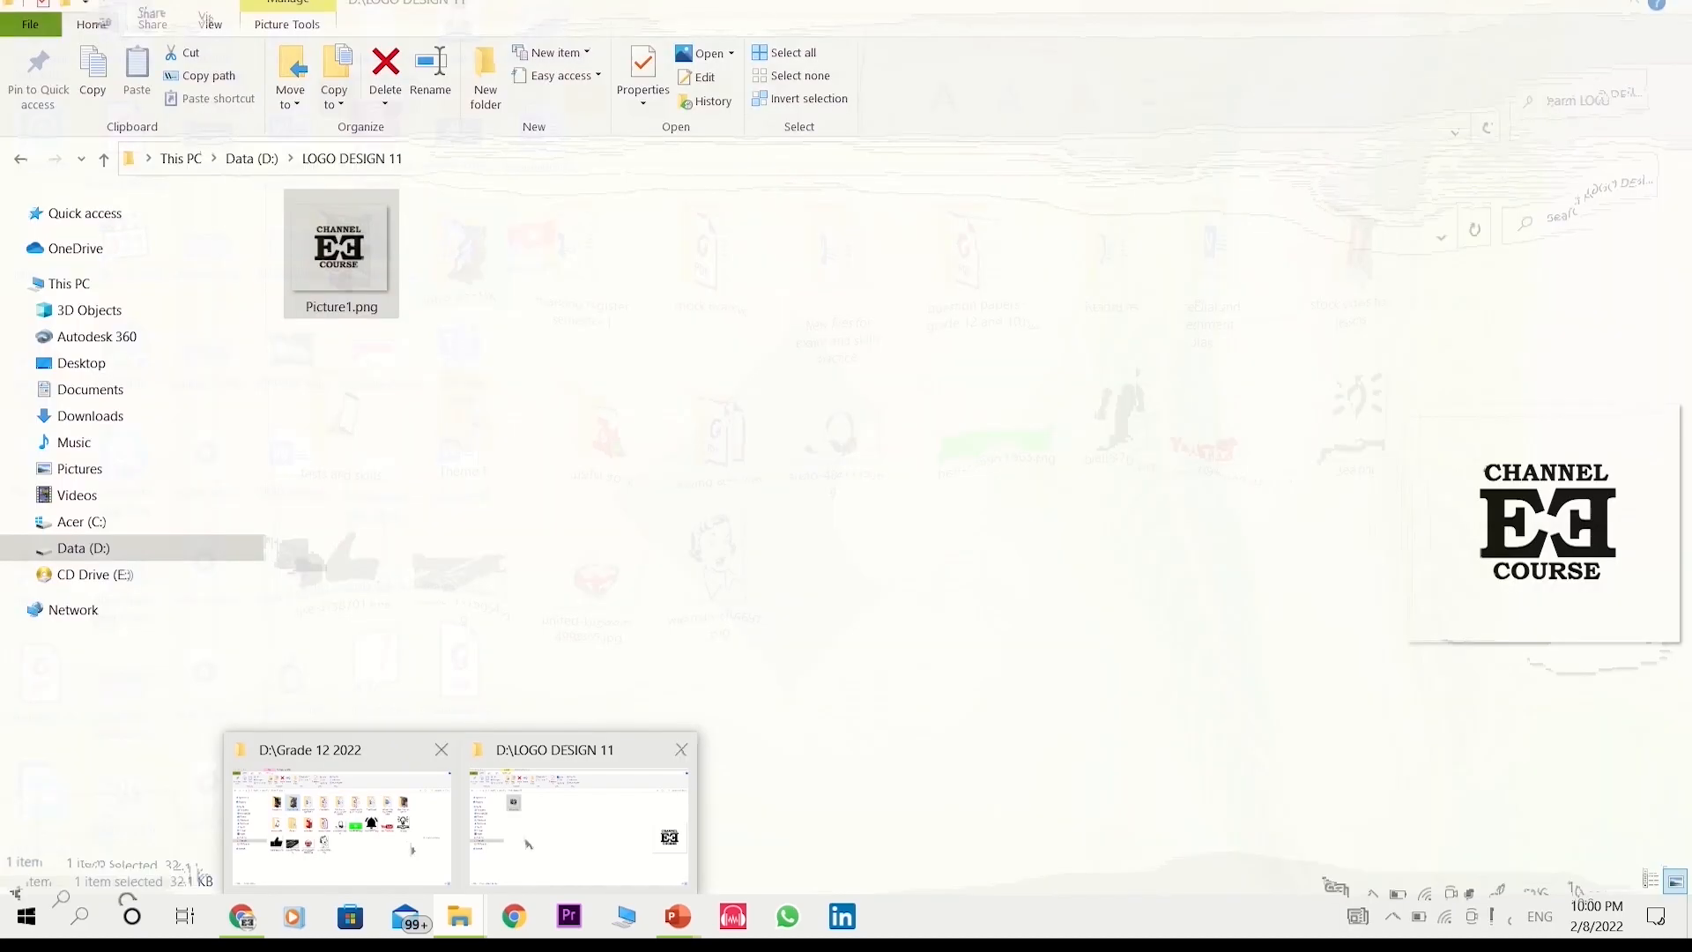
click(392, 849)
drag(586, 571, 969, 490)
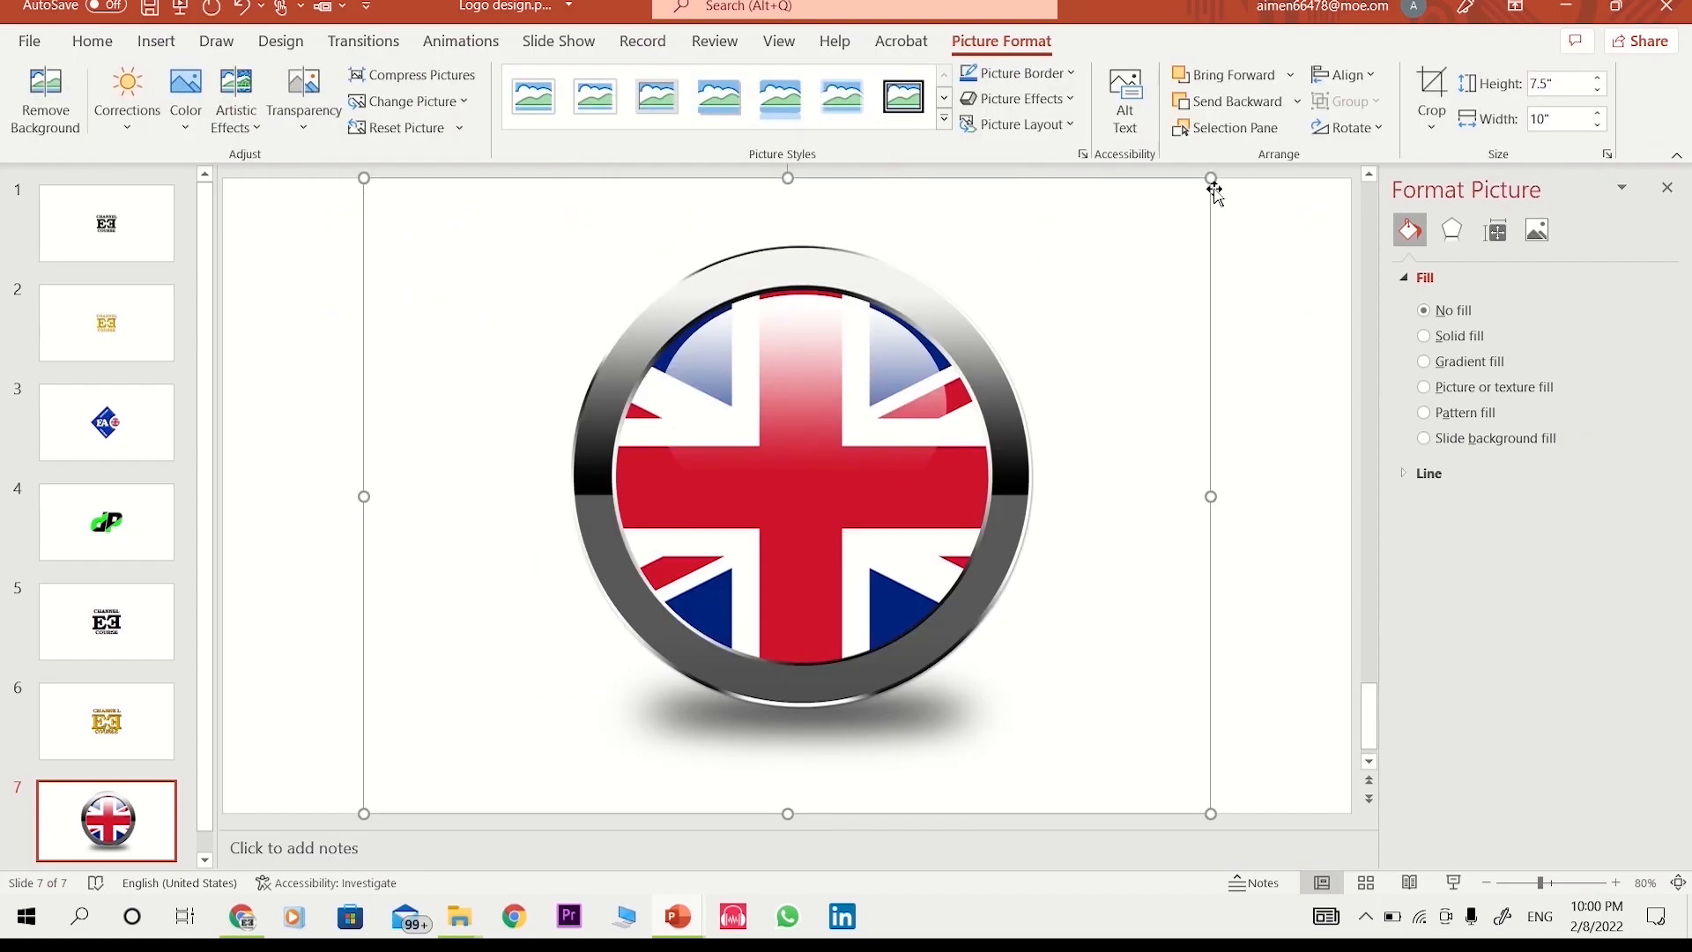
drag(1210, 178, 567, 660)
drag(492, 718, 985, 490)
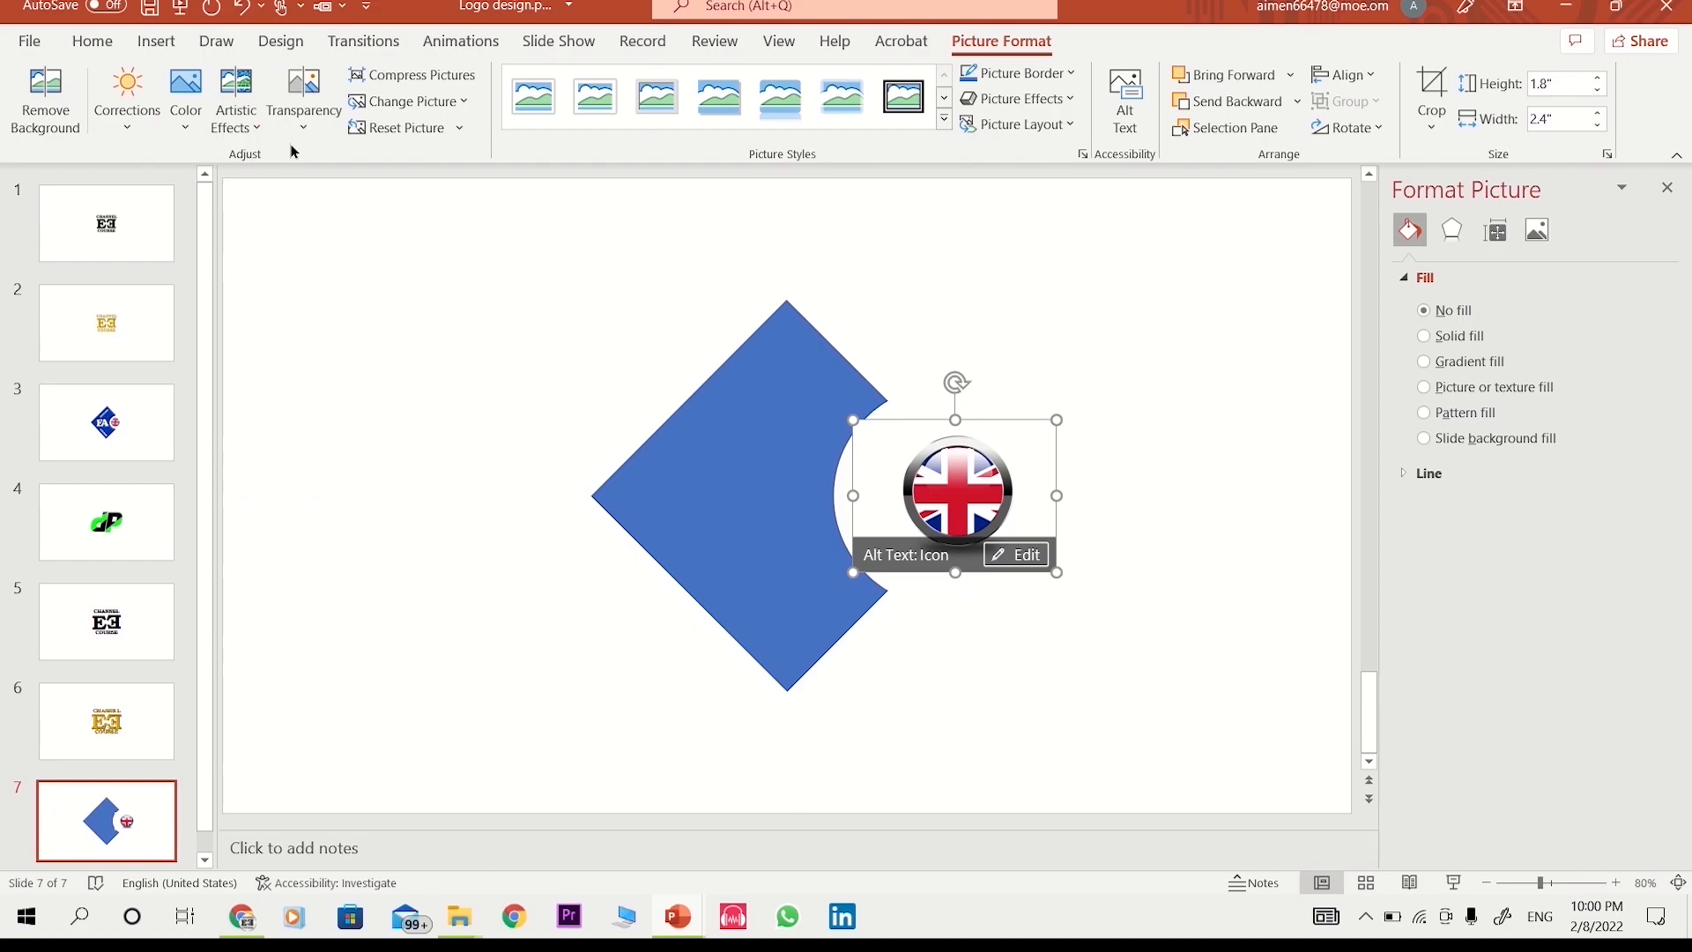
- Make the flag picture's white background transparent and move the flag further into the diamond's notch
click(303, 115)
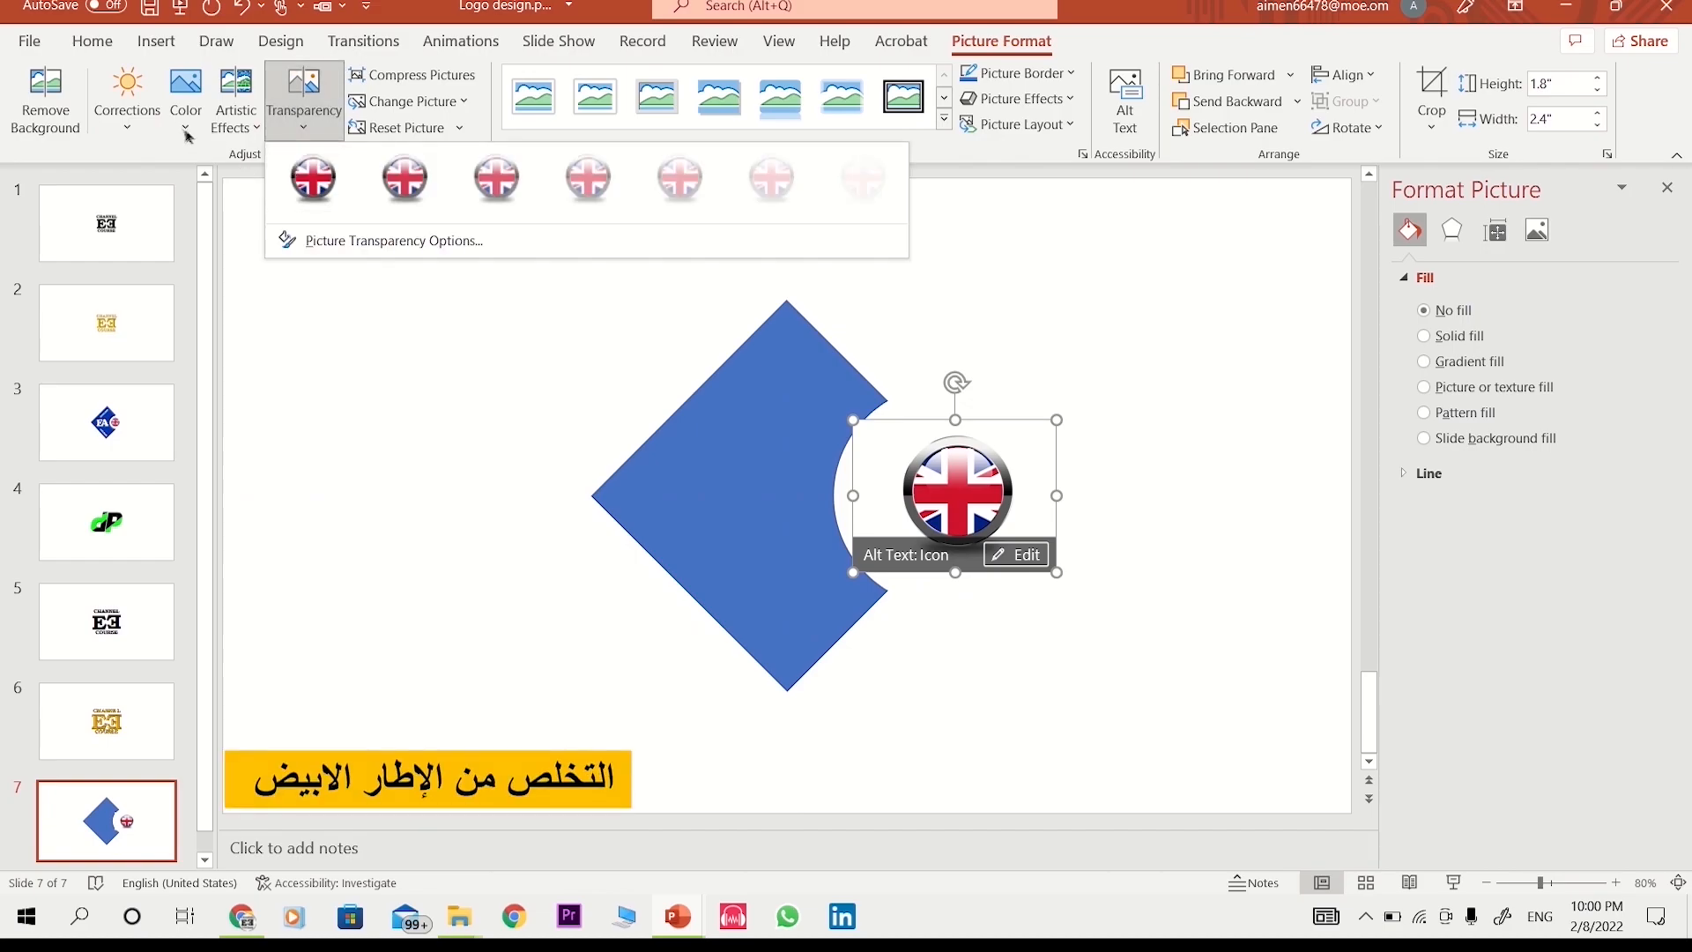
click(186, 132)
click(126, 99)
click(185, 98)
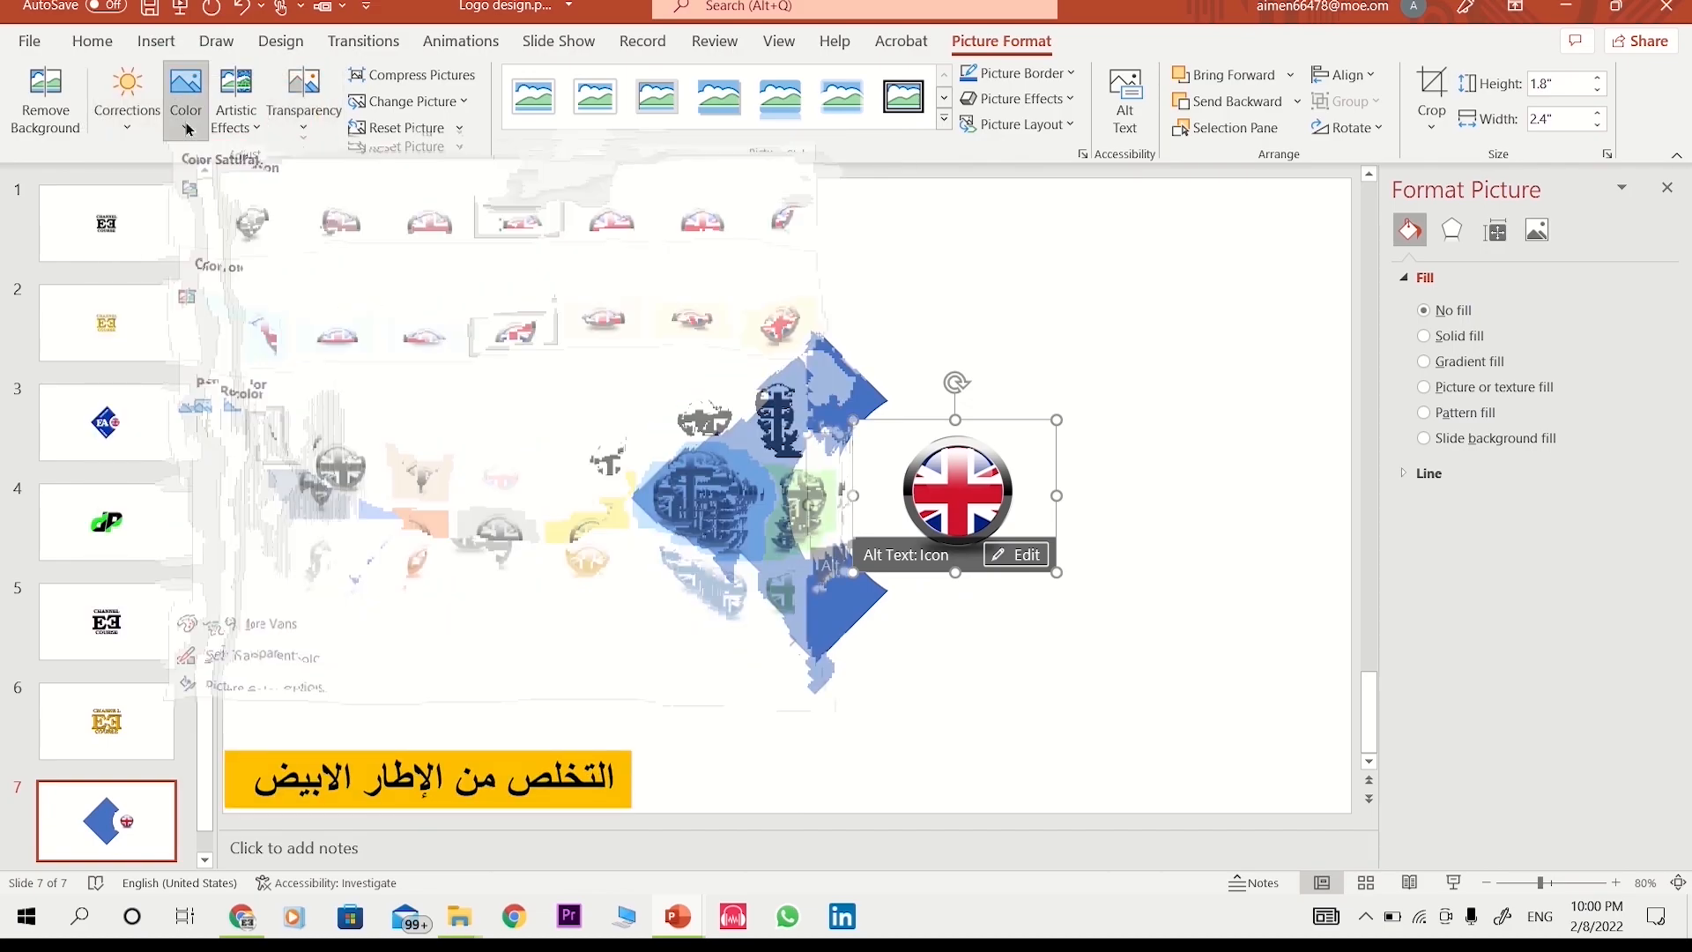
click(212, 657)
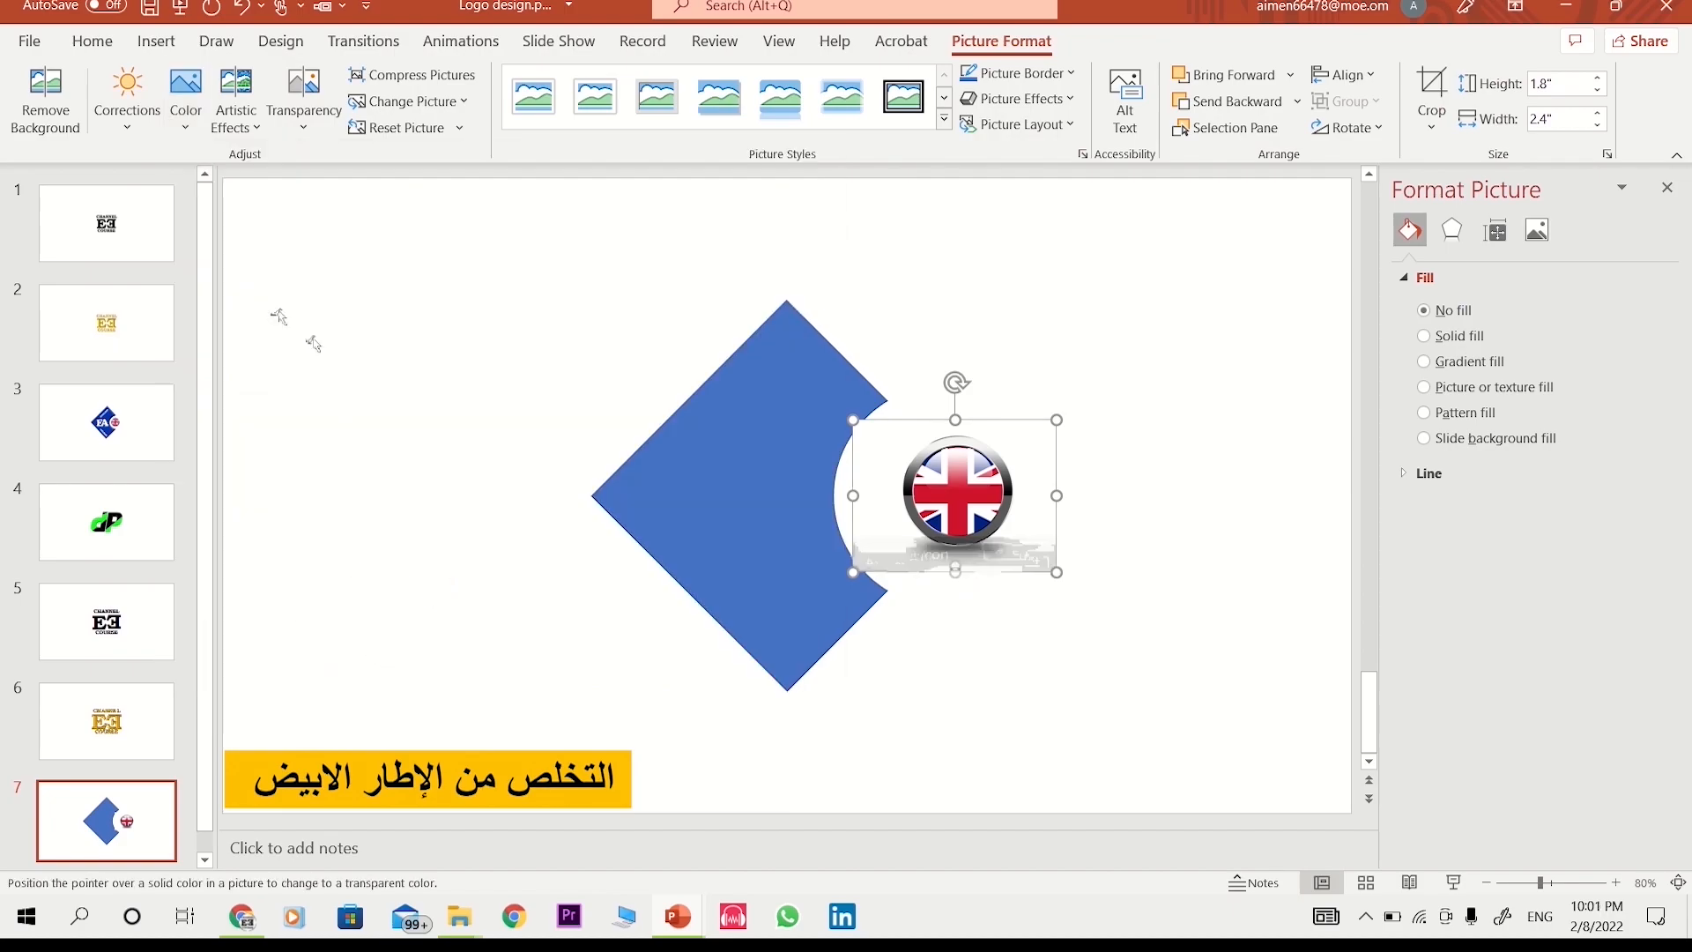
click(185, 128)
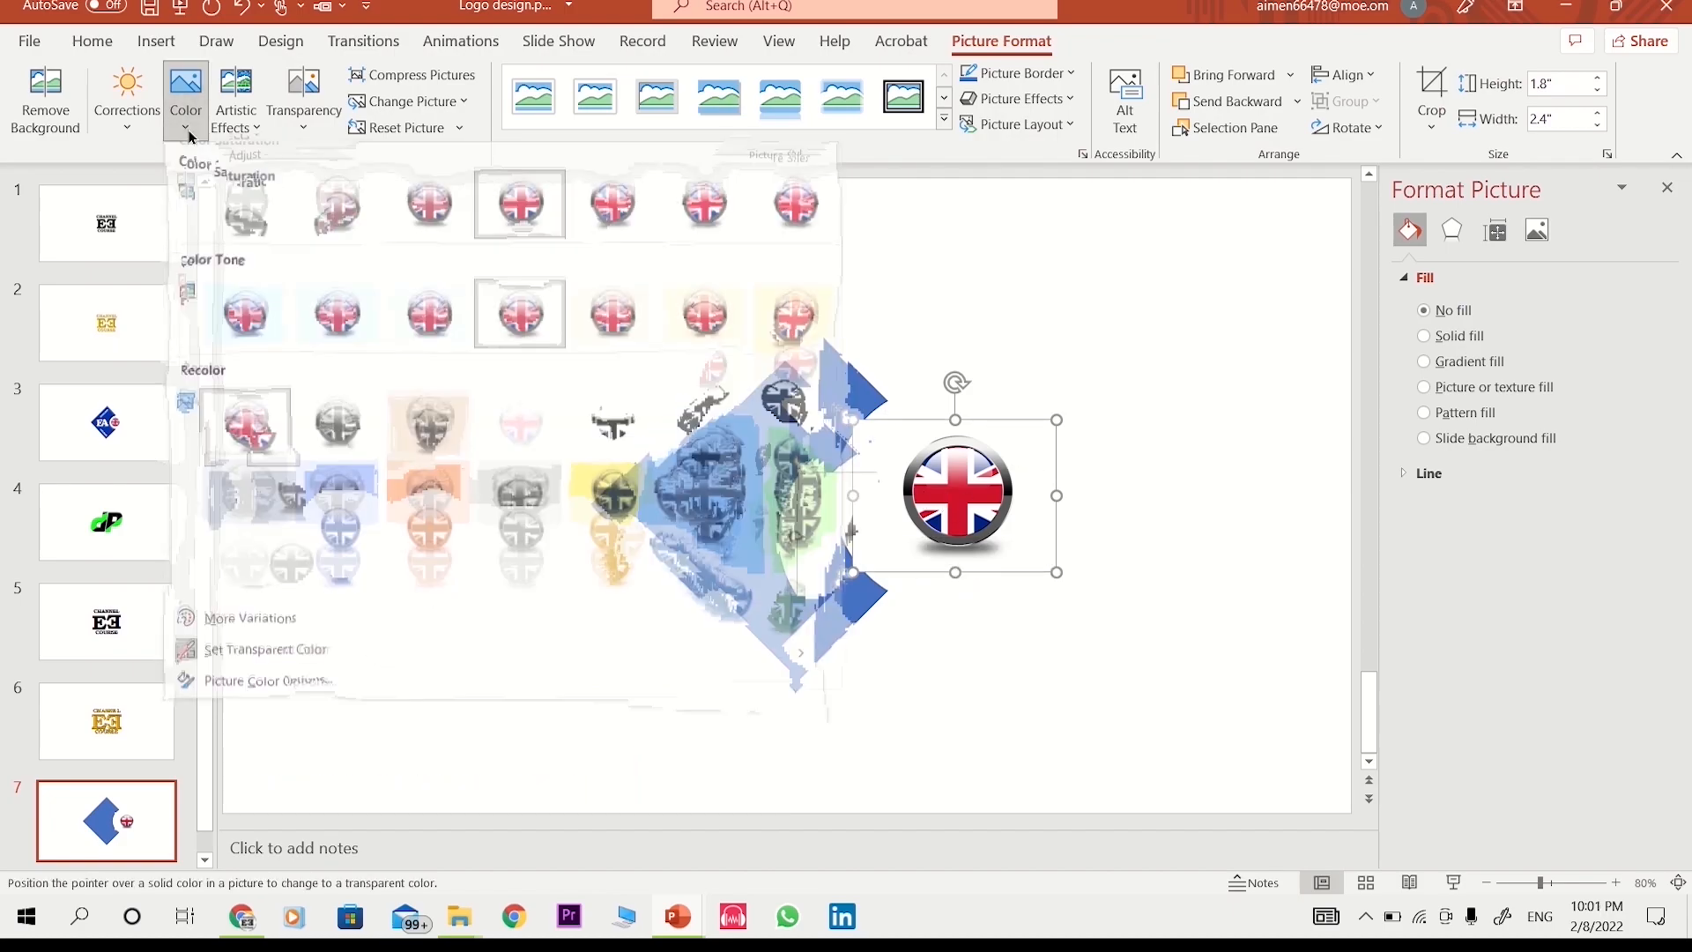
click(299, 656)
click(1029, 449)
drag(1024, 577, 968, 575)
- Fill the notched diamond with the flag's dark blue using the Eyedropper
click(800, 315)
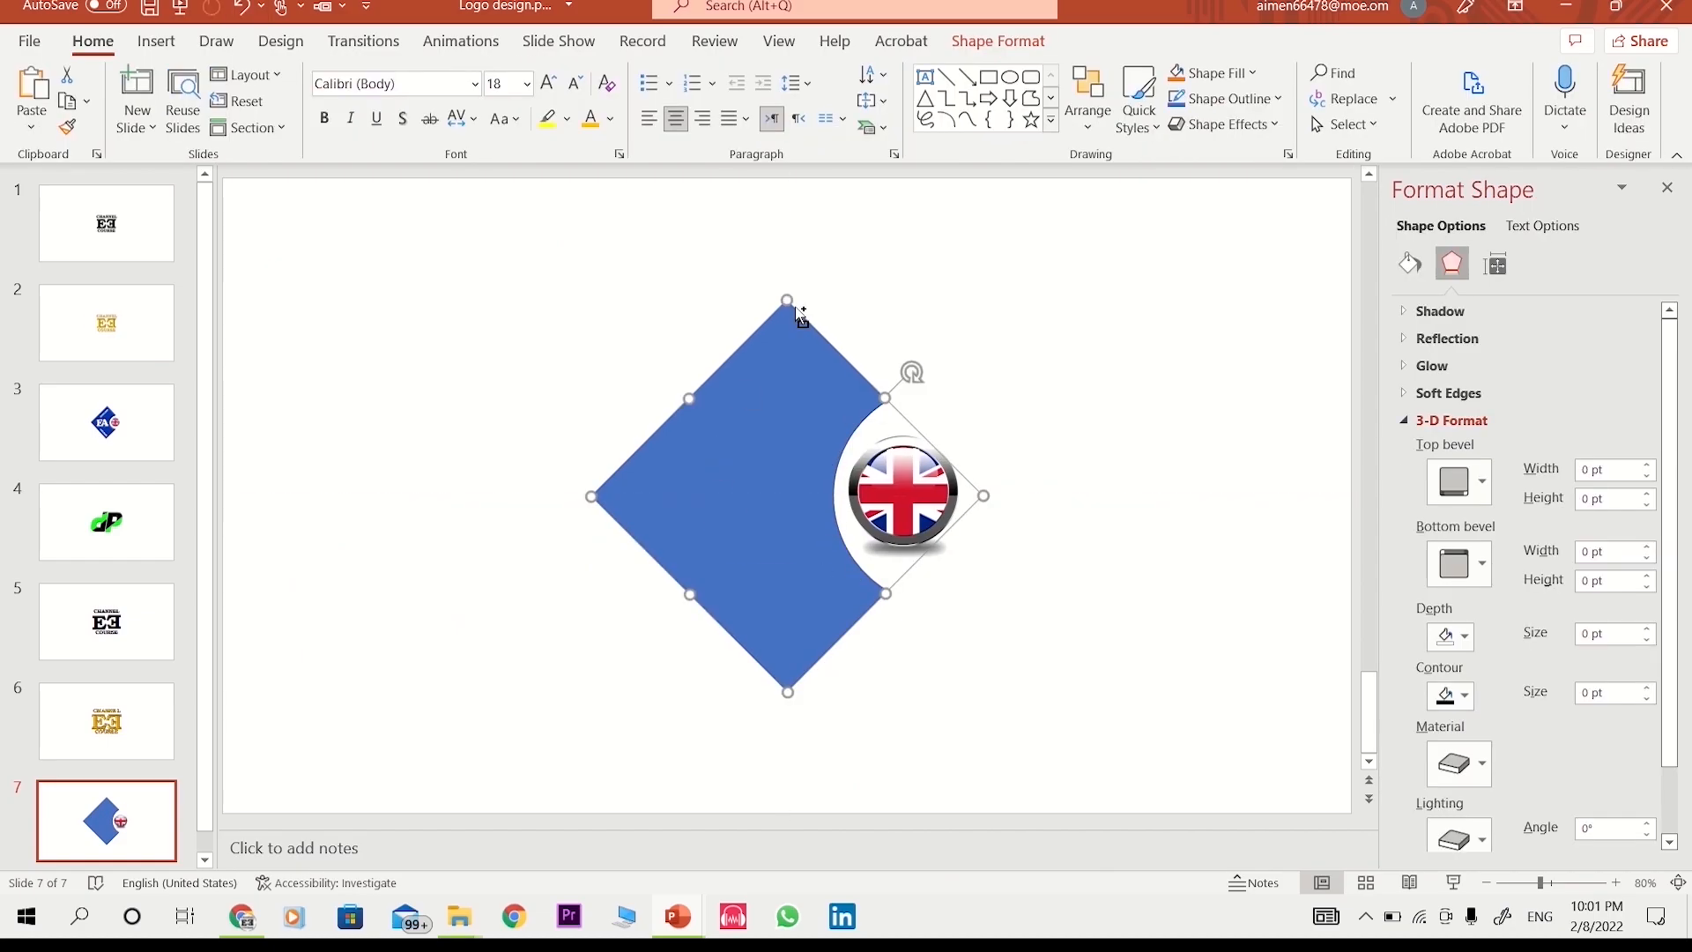
click(1001, 40)
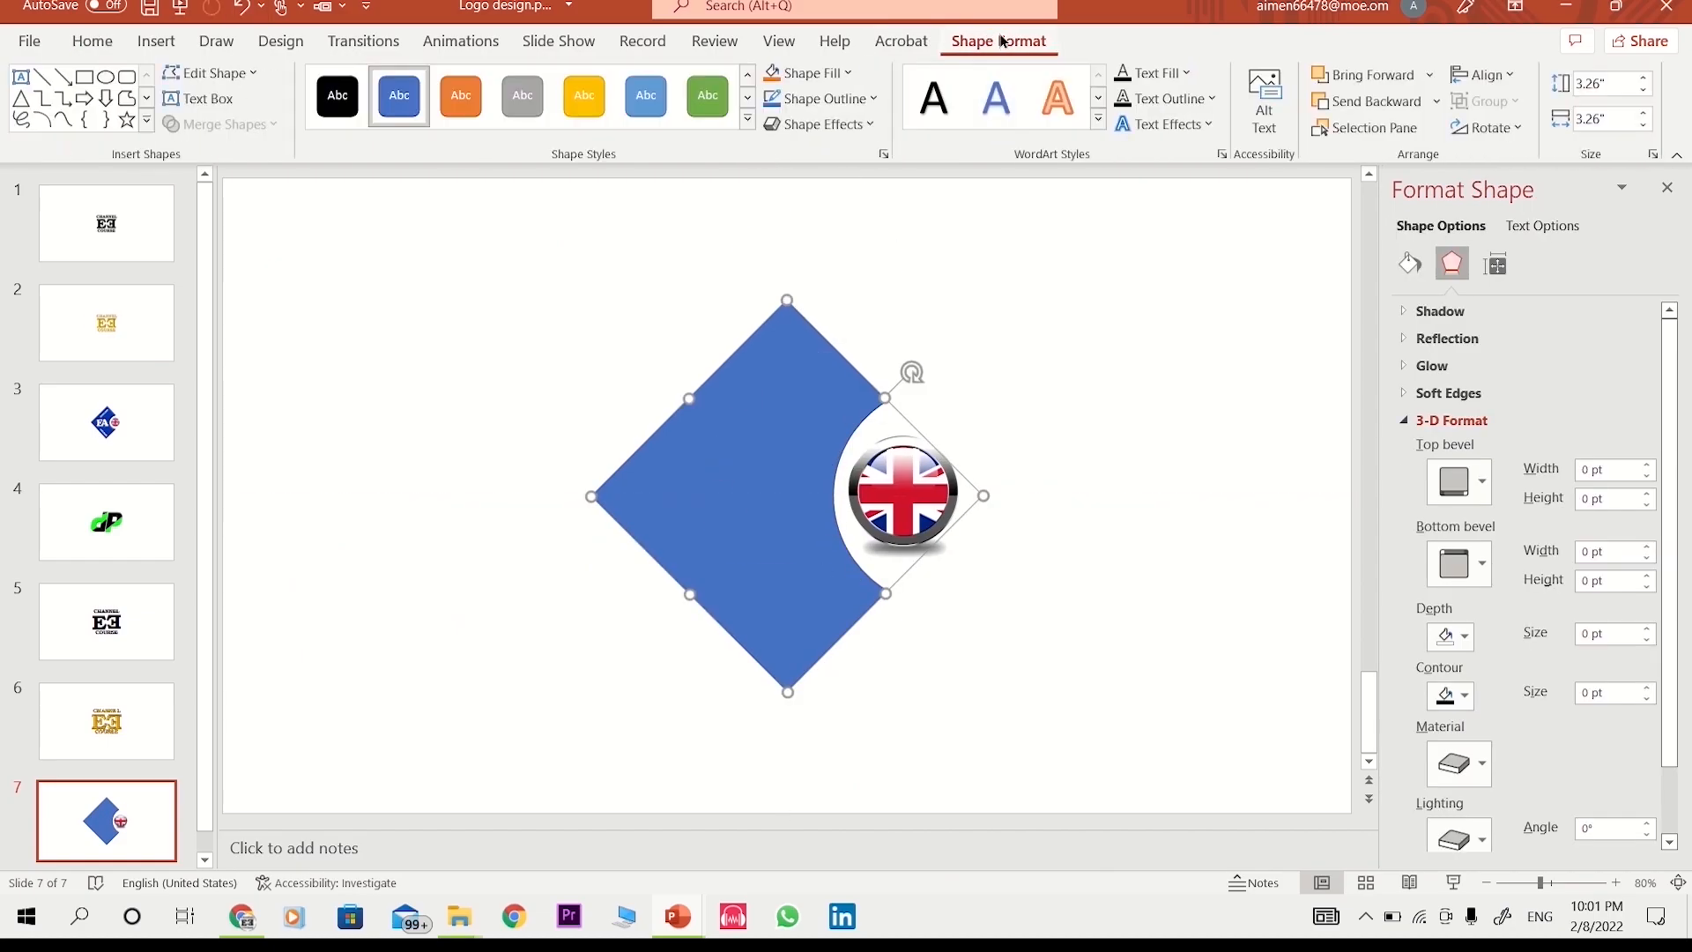
click(851, 73)
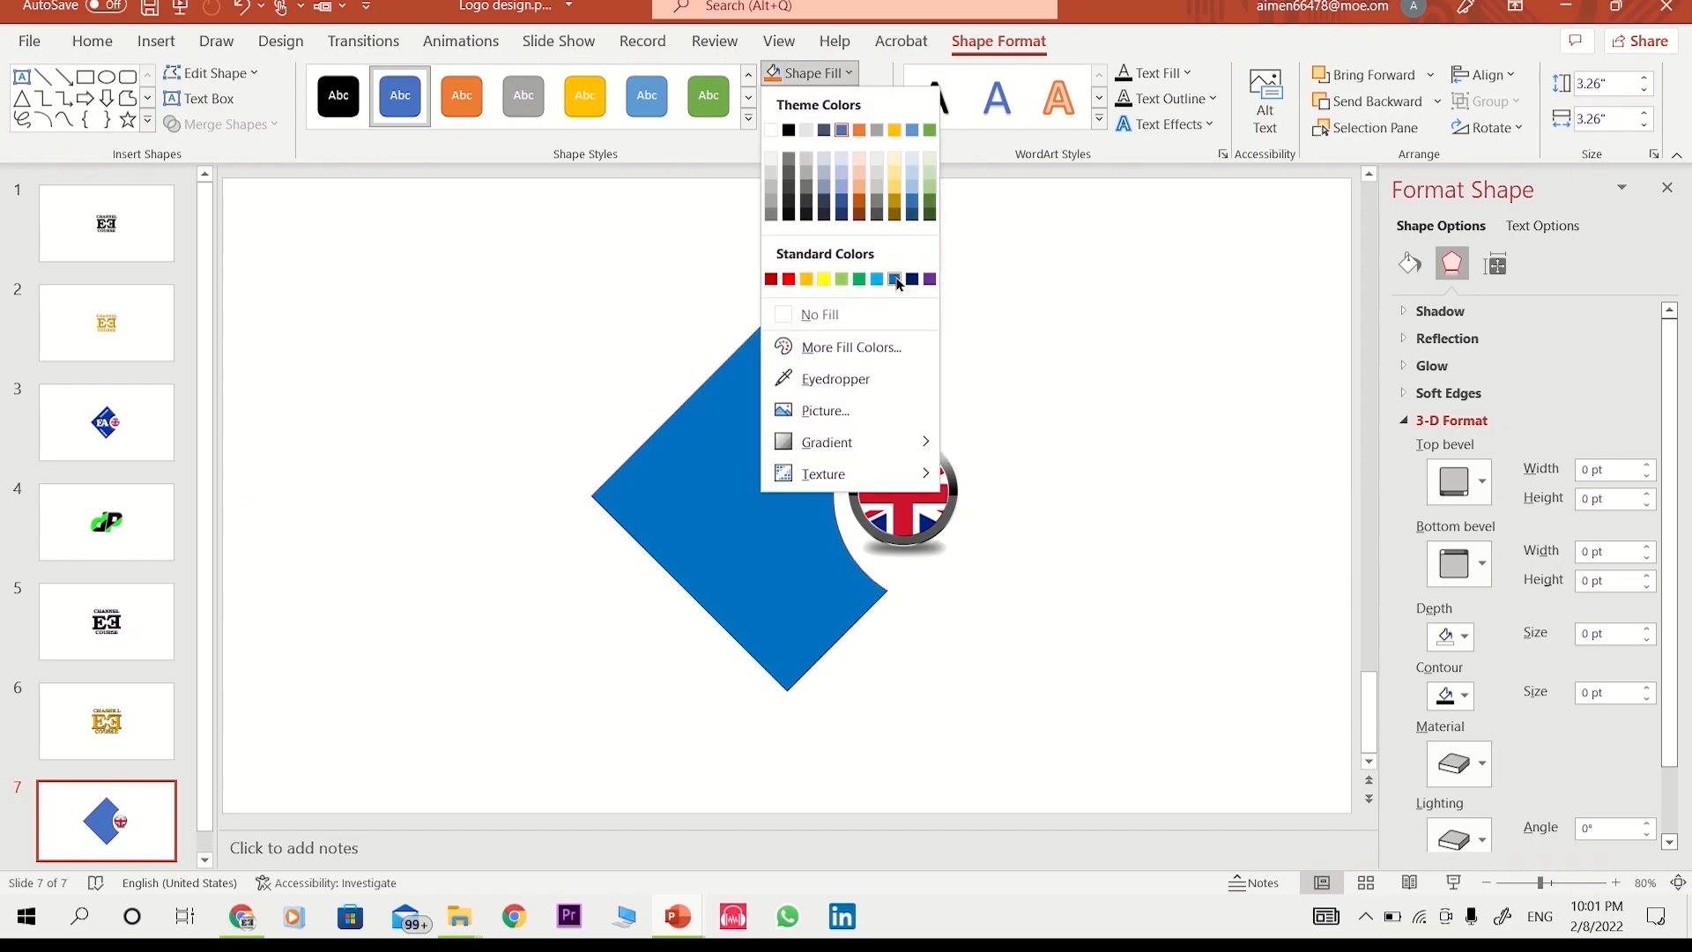
click(835, 379)
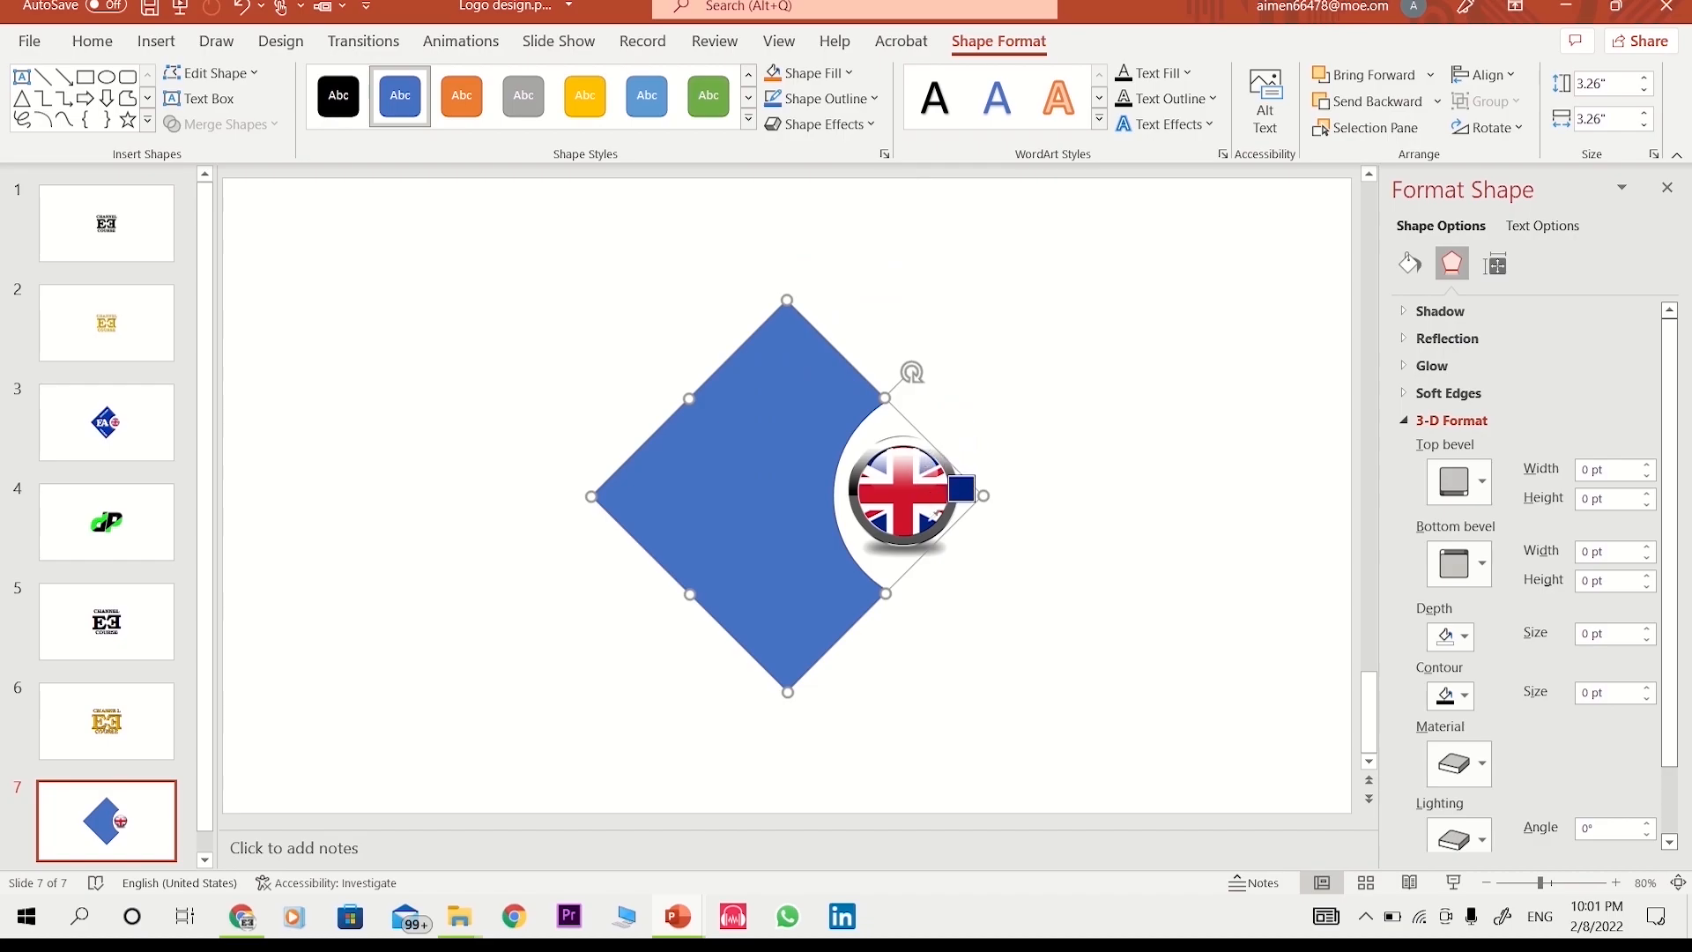
click(948, 480)
- Recolour the notched diamond's outline with a standard blue shade and set its fill to the standard Blue
click(815, 98)
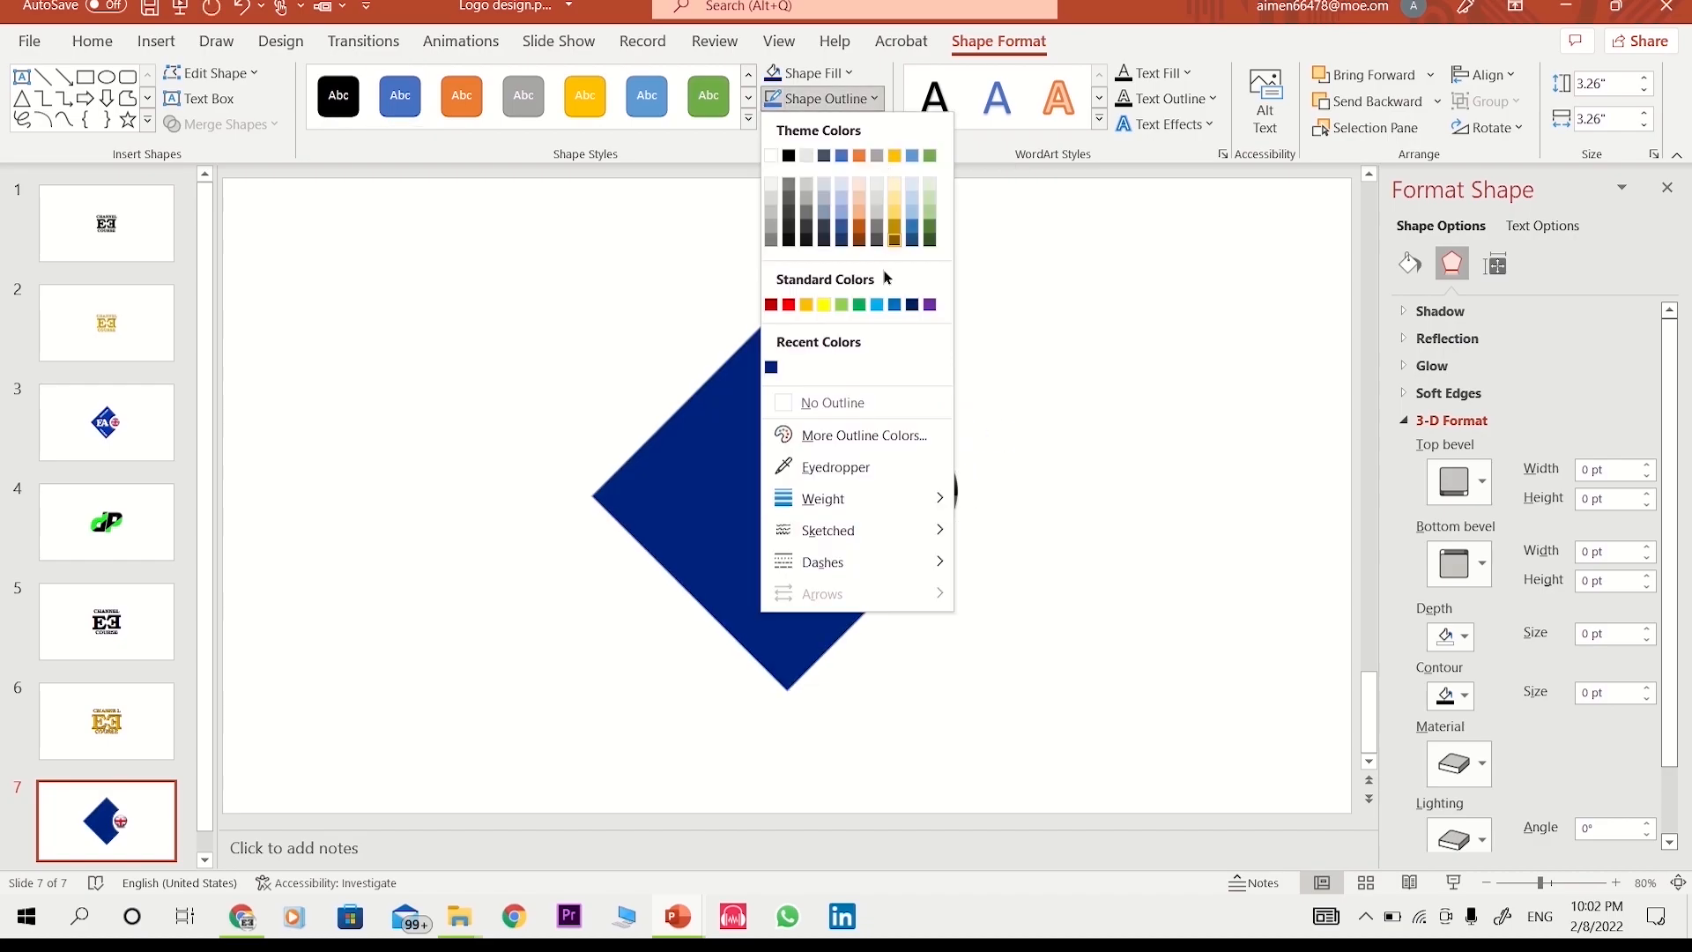
click(876, 309)
click(809, 99)
click(803, 72)
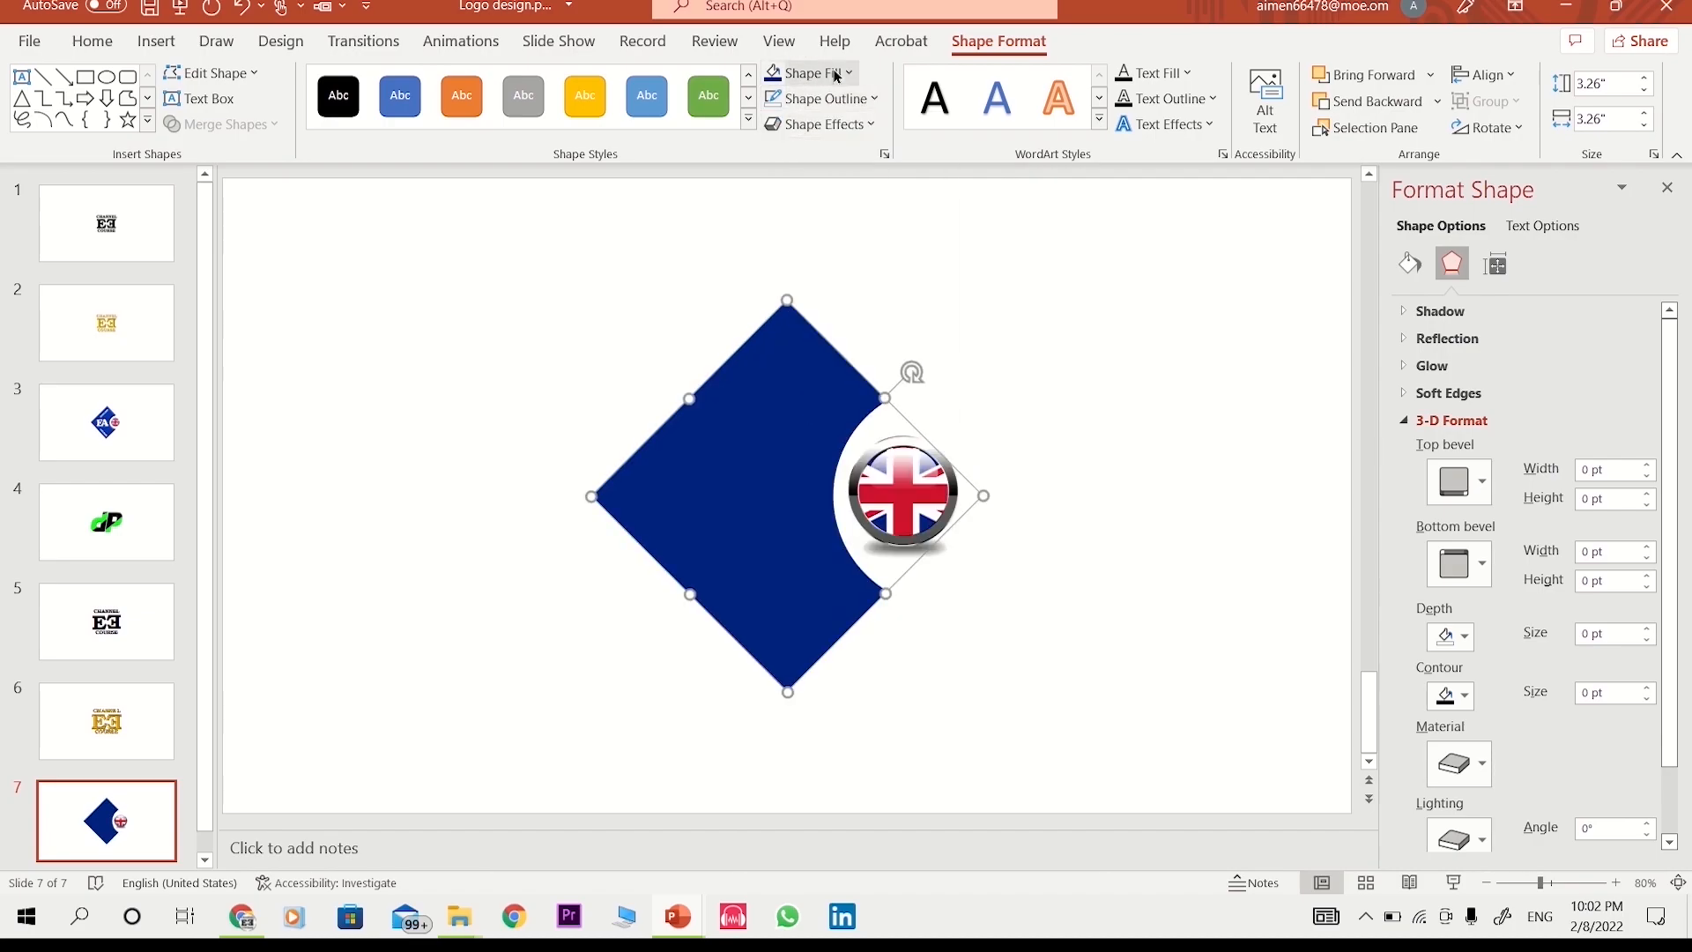
click(898, 276)
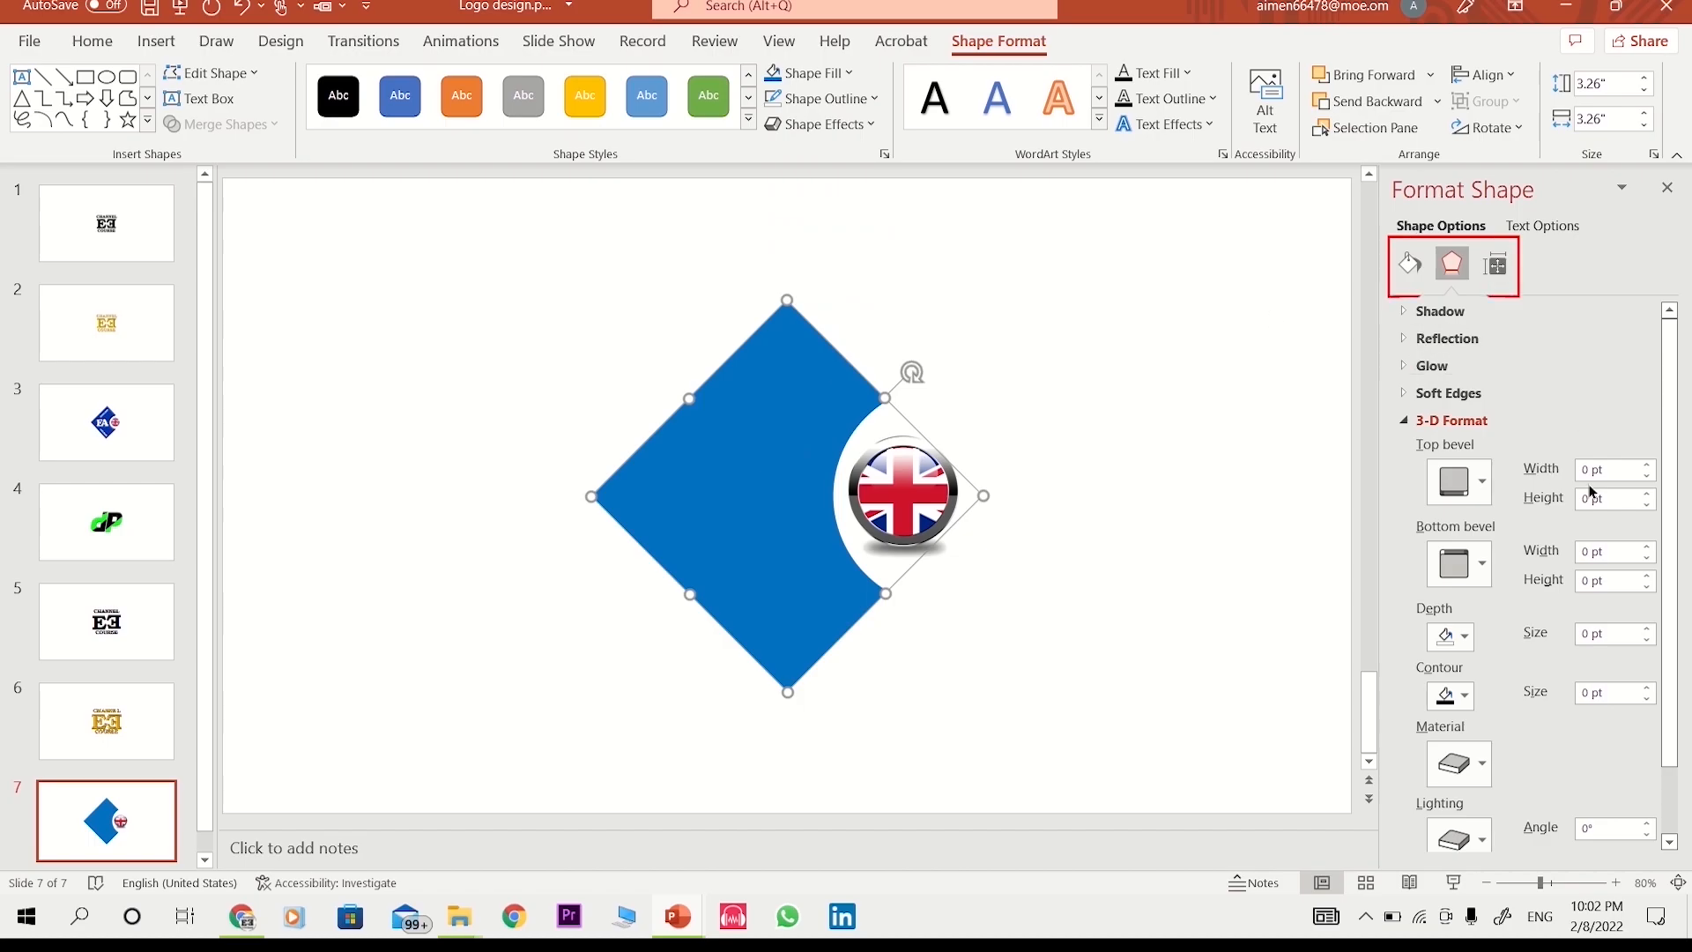
- Bevel the notched diamond with a top bevel of 10 pt width and height and a bottom bevel 9 pt wide and 6 pt high
click(1647, 466)
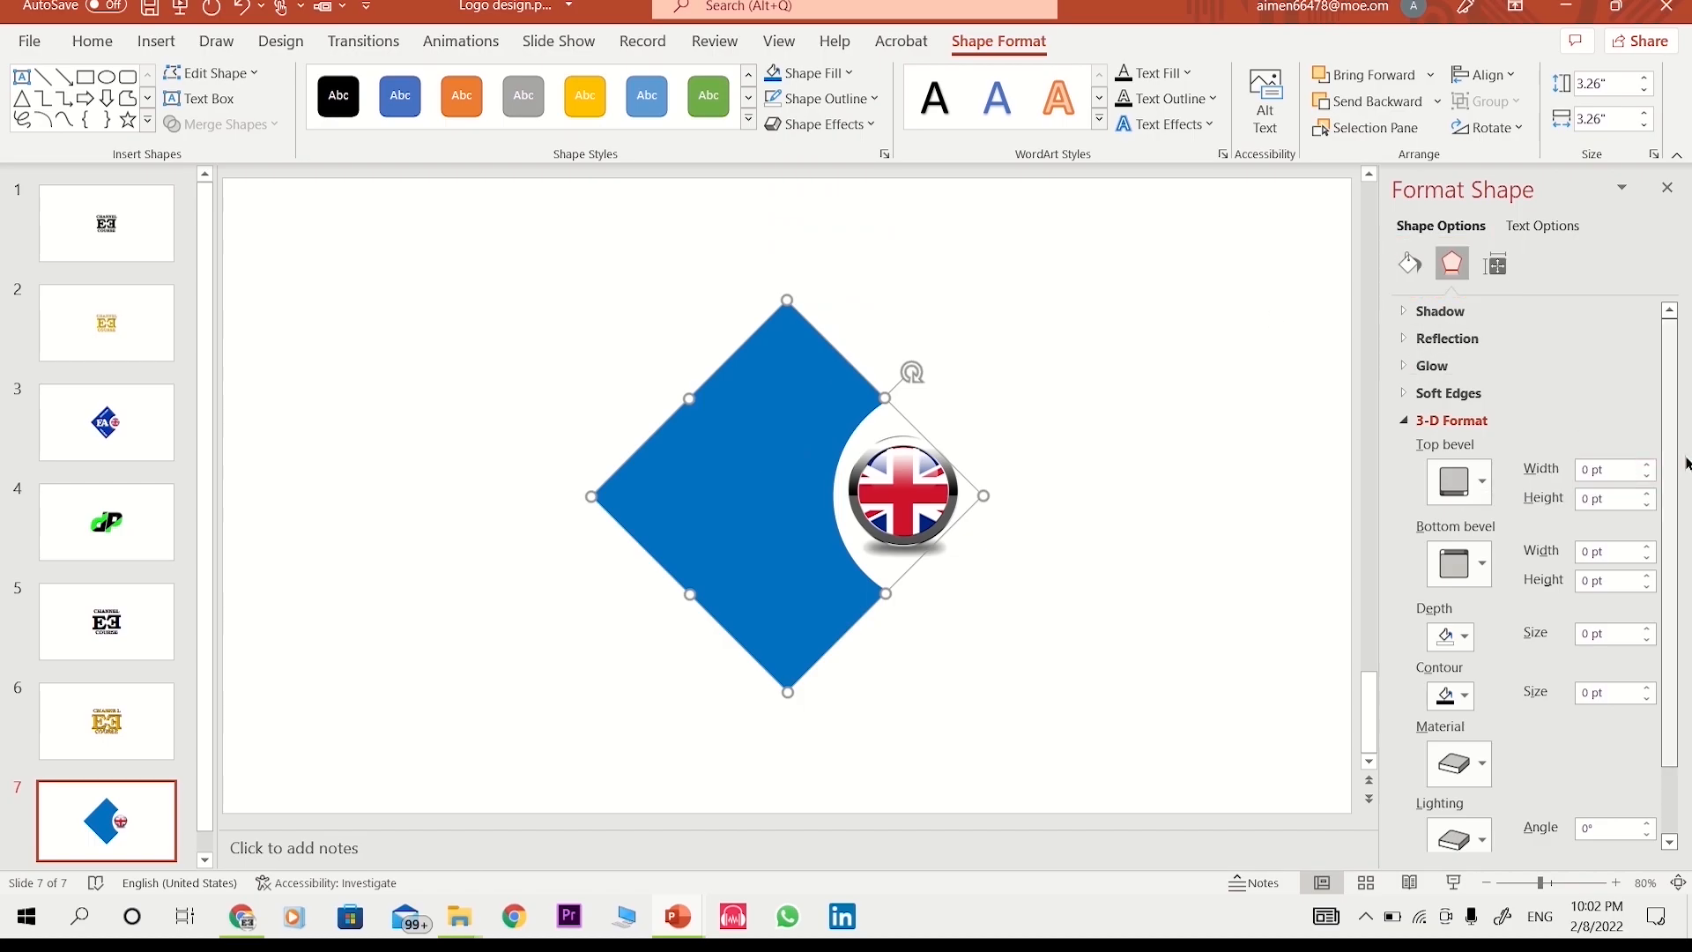
click(1646, 495)
click(1647, 475)
click(1648, 547)
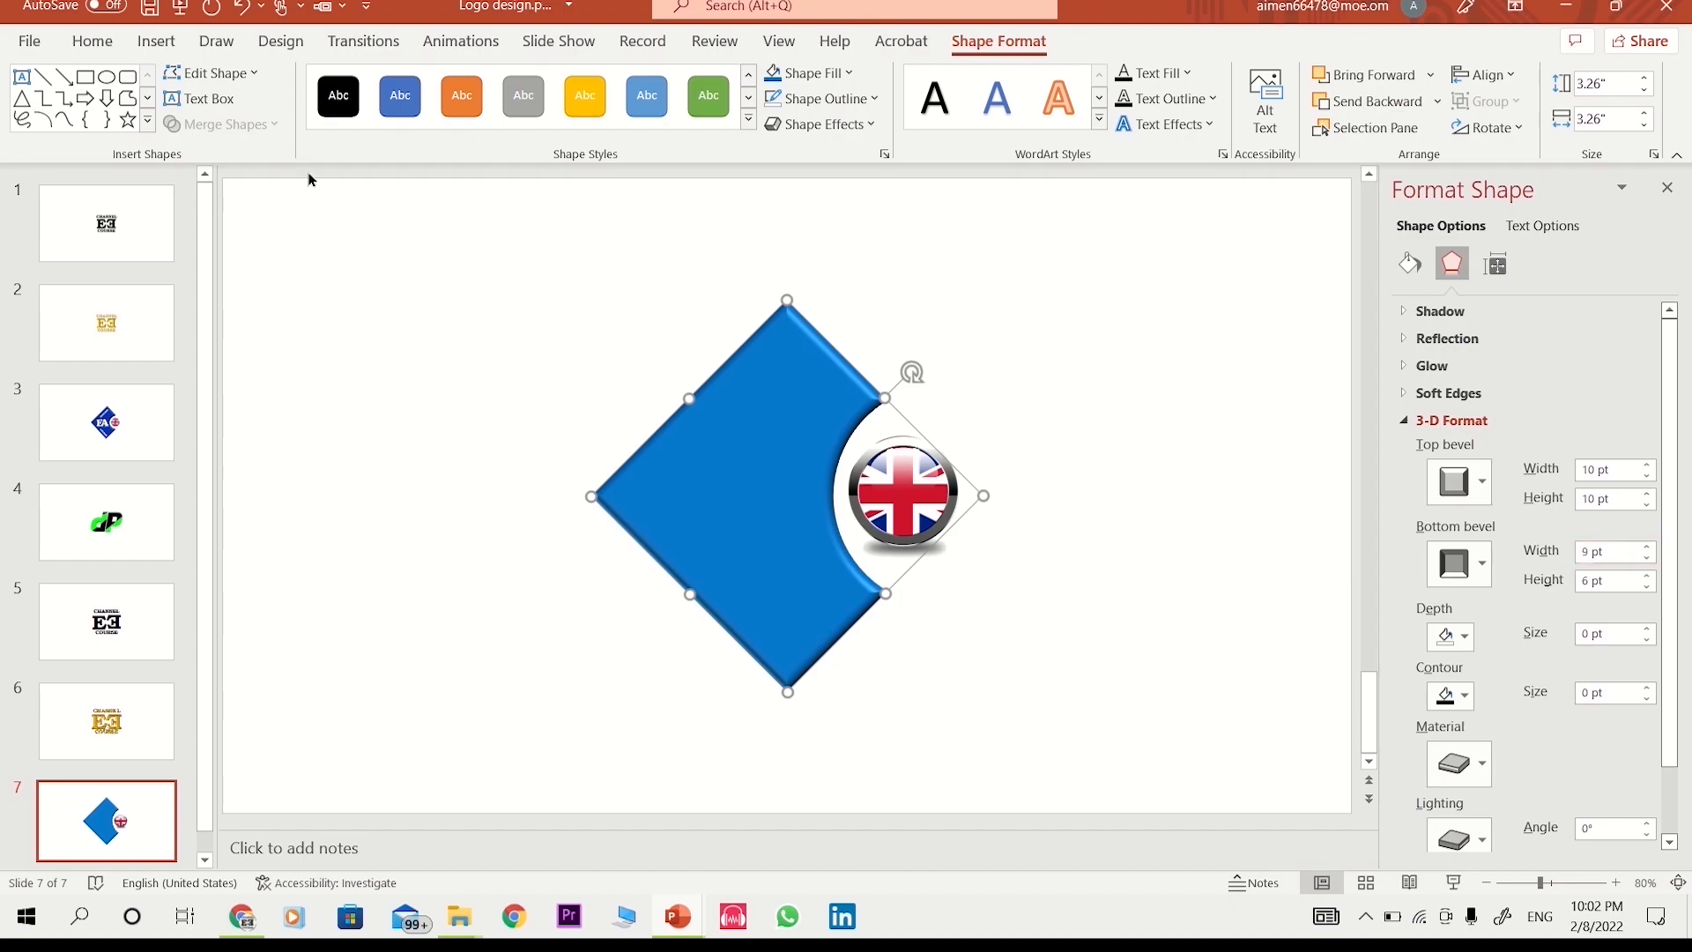
- Add a text box containing a capital E to the upper left of the diamond and narrow it to fit the letter
click(156, 44)
click(1053, 98)
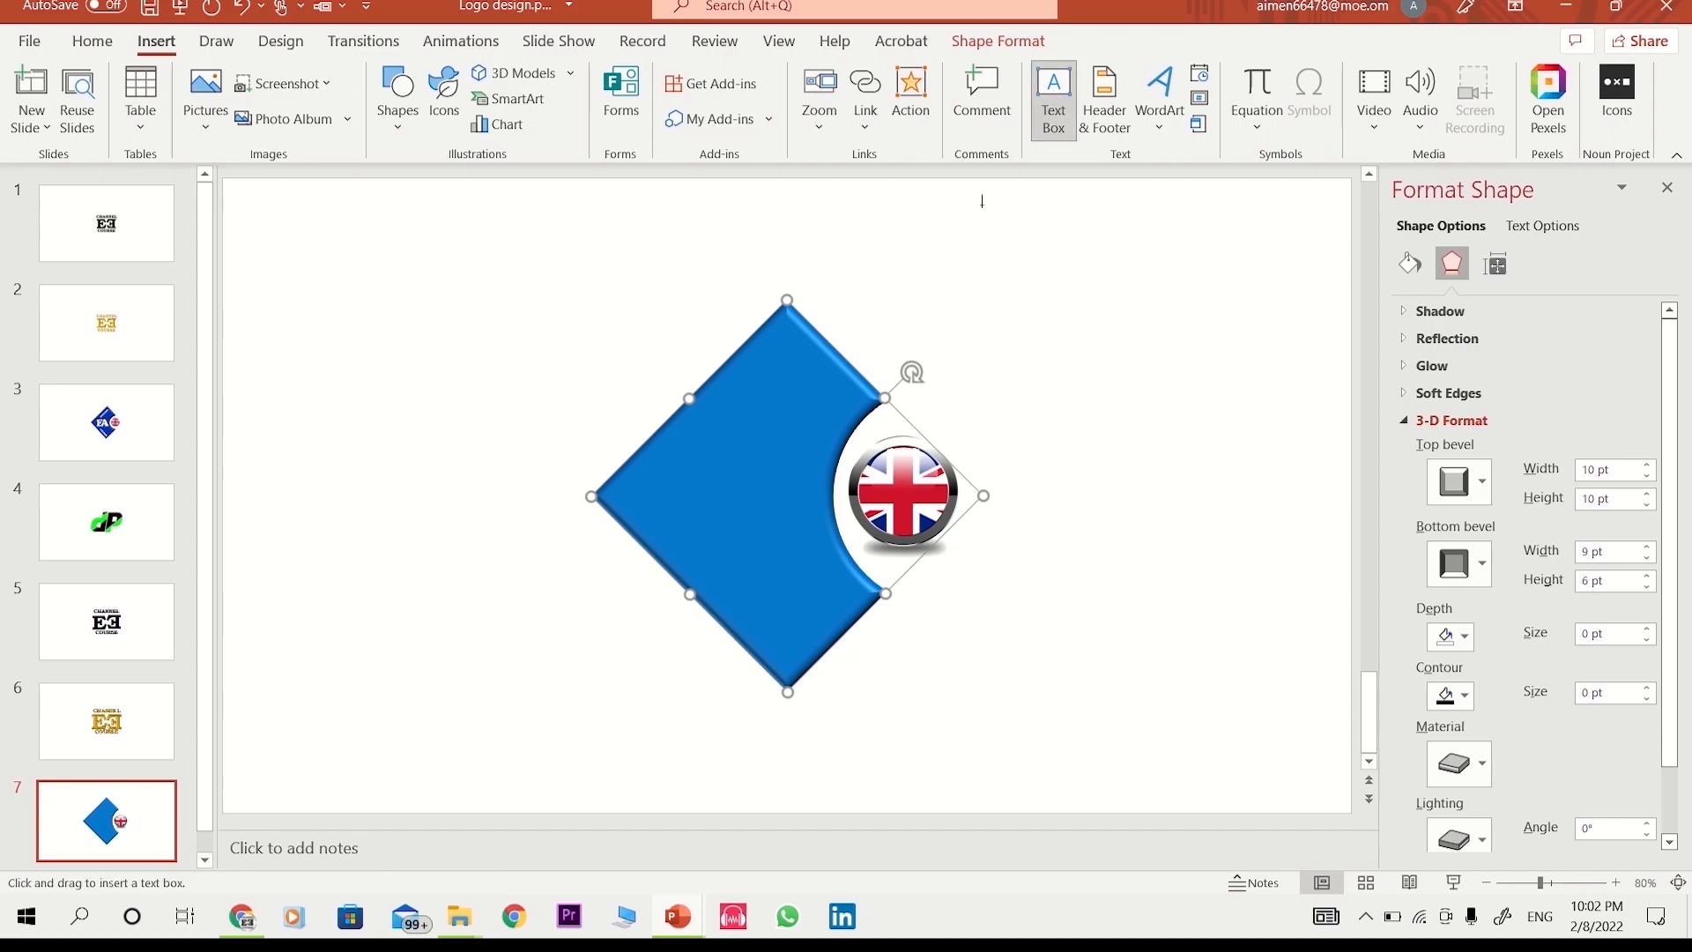
drag(378, 301, 526, 481)
key(Caps_Lock)
text(E)
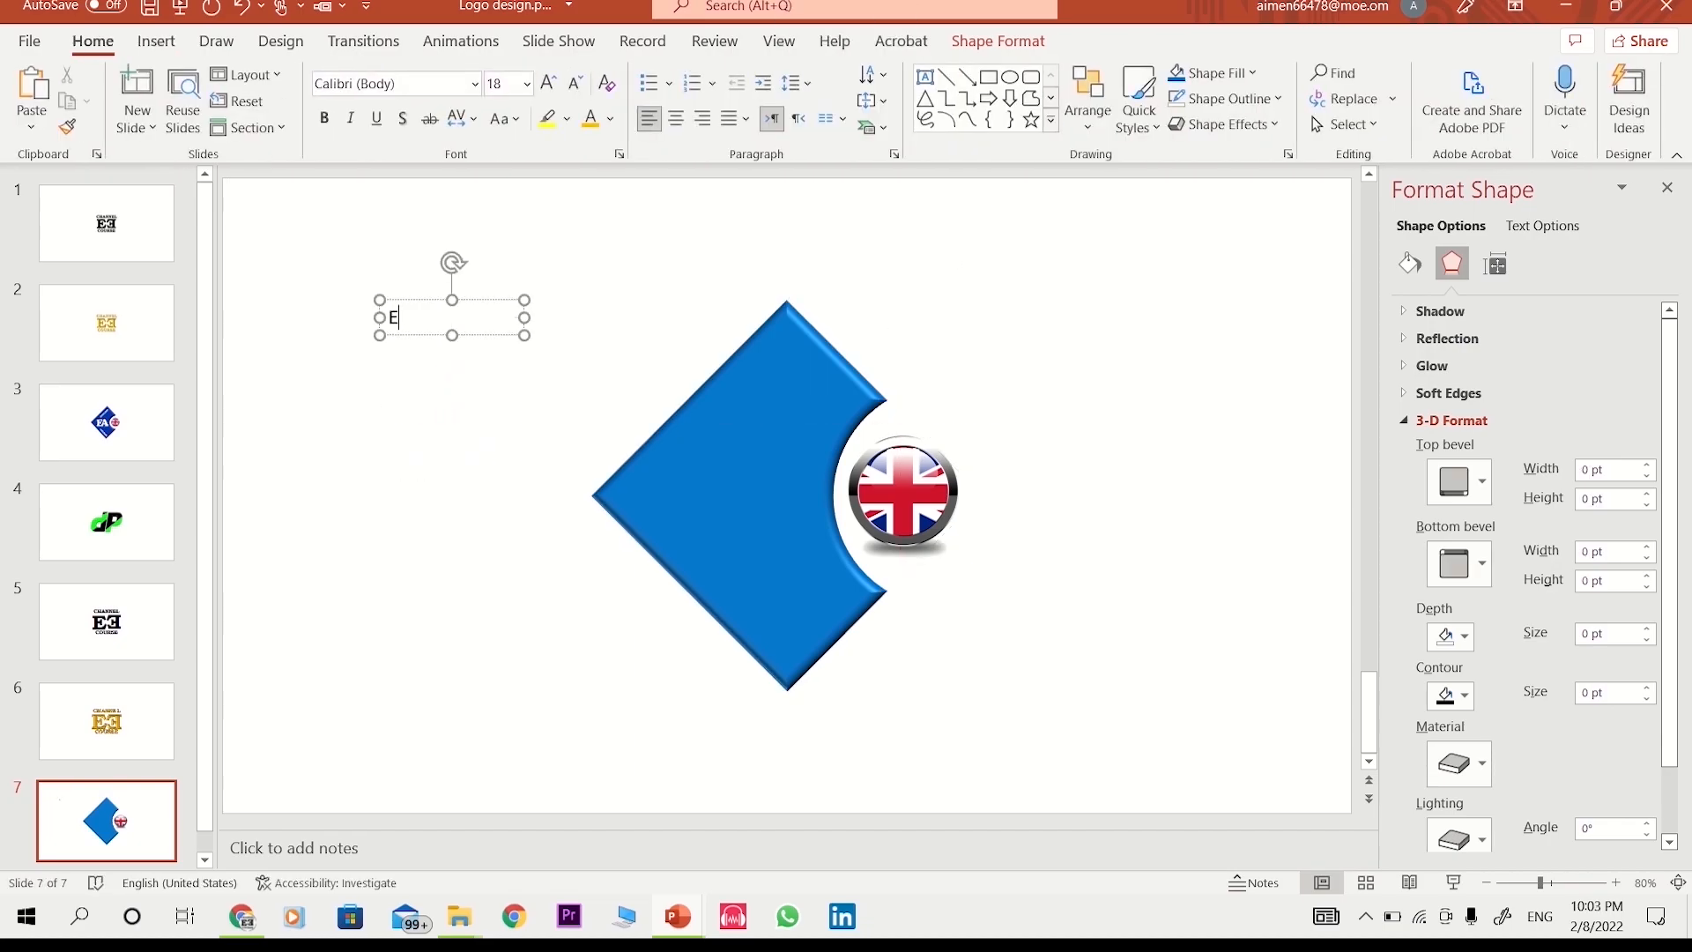
drag(521, 317, 403, 329)
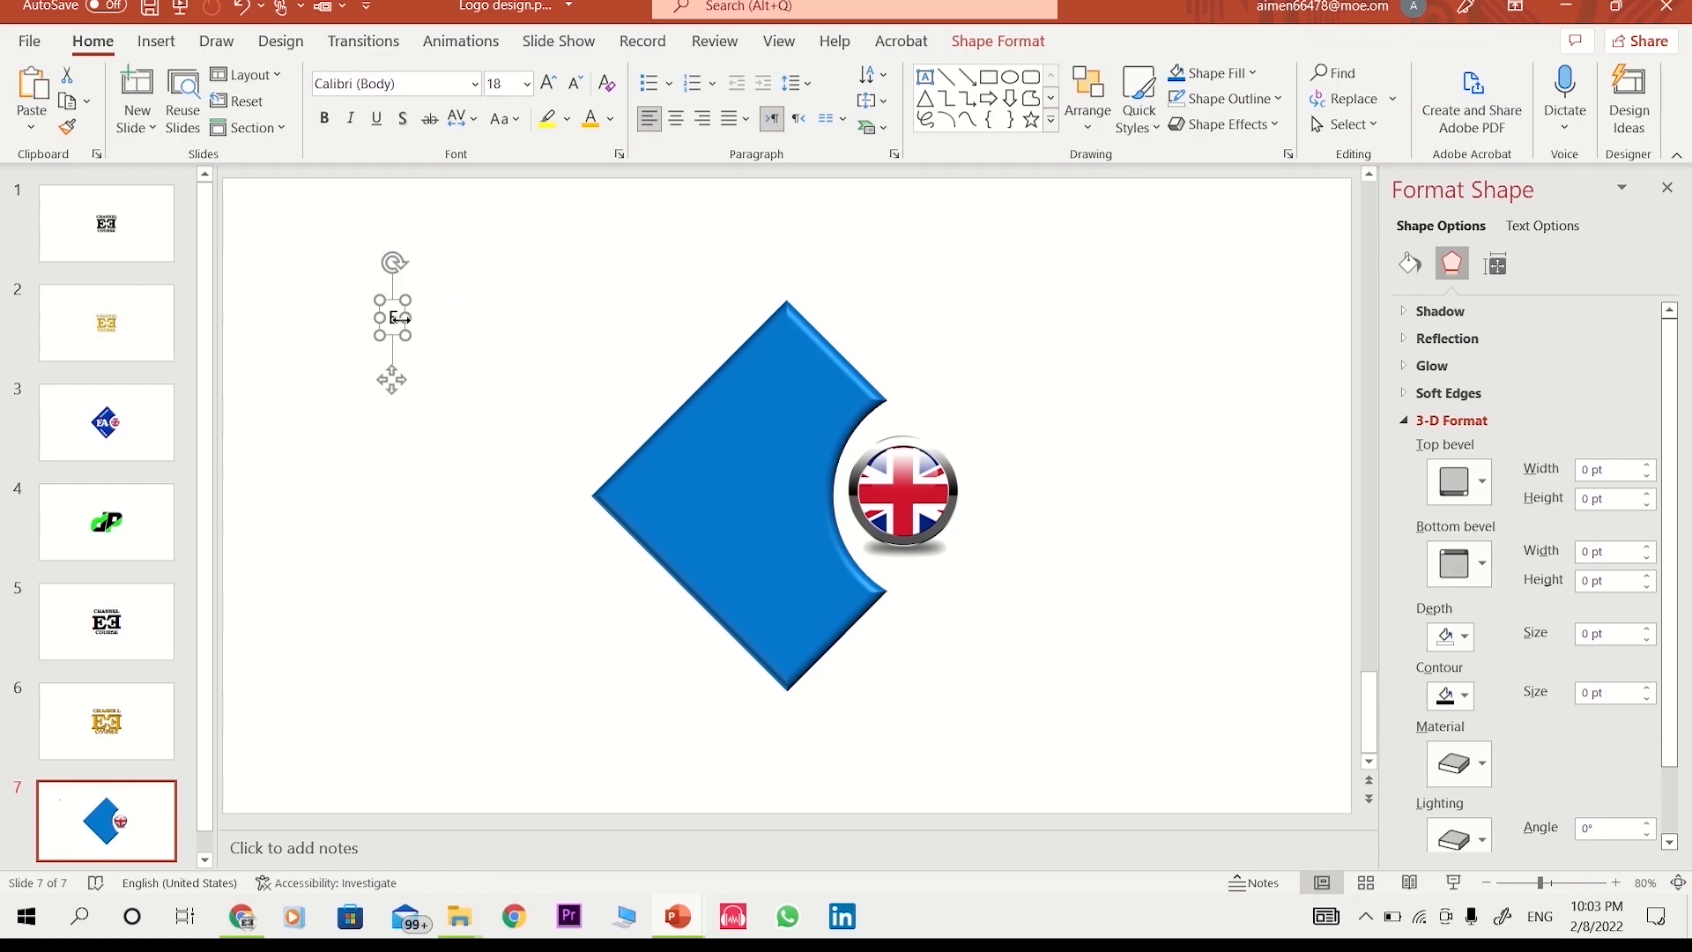
- Enlarge the letter E to 117 pt
click(550, 83)
click(550, 84)
click(550, 84)
click(550, 83)
click(550, 84)
click(550, 84)
click(550, 84)
click(550, 84)
text(140)
key(Return)
- Set the letter E in Amasis MT Pro Black and move it next to the diamond's upper-left edge
click(475, 83)
scroll(502, 414, down, 3)
click(503, 449)
drag(443, 300, 714, 389)
click(610, 119)
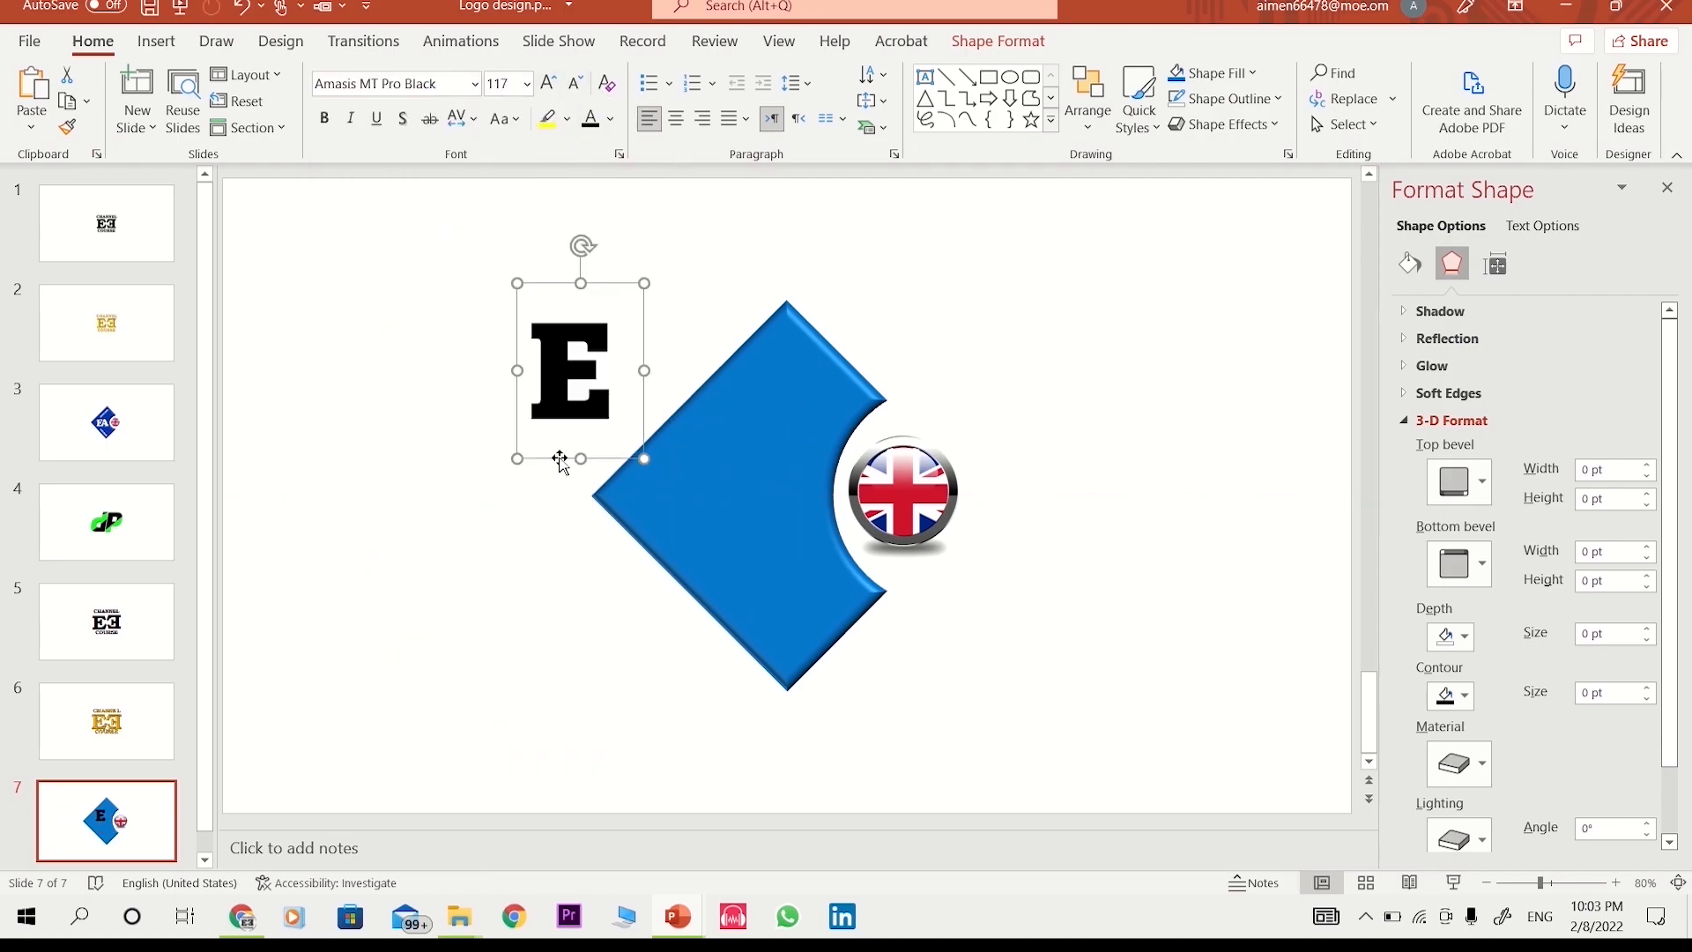
- Change the letter E to Cooper Black and place it on the left half of the diamond
click(474, 84)
scroll(472, 528, down, 10)
click(396, 705)
drag(555, 452, 689, 583)
- Duplicate the E, change the copy to A, and set it close against the E's right side on the diamond
key(ctrl+d)
drag(777, 539, 812, 518)
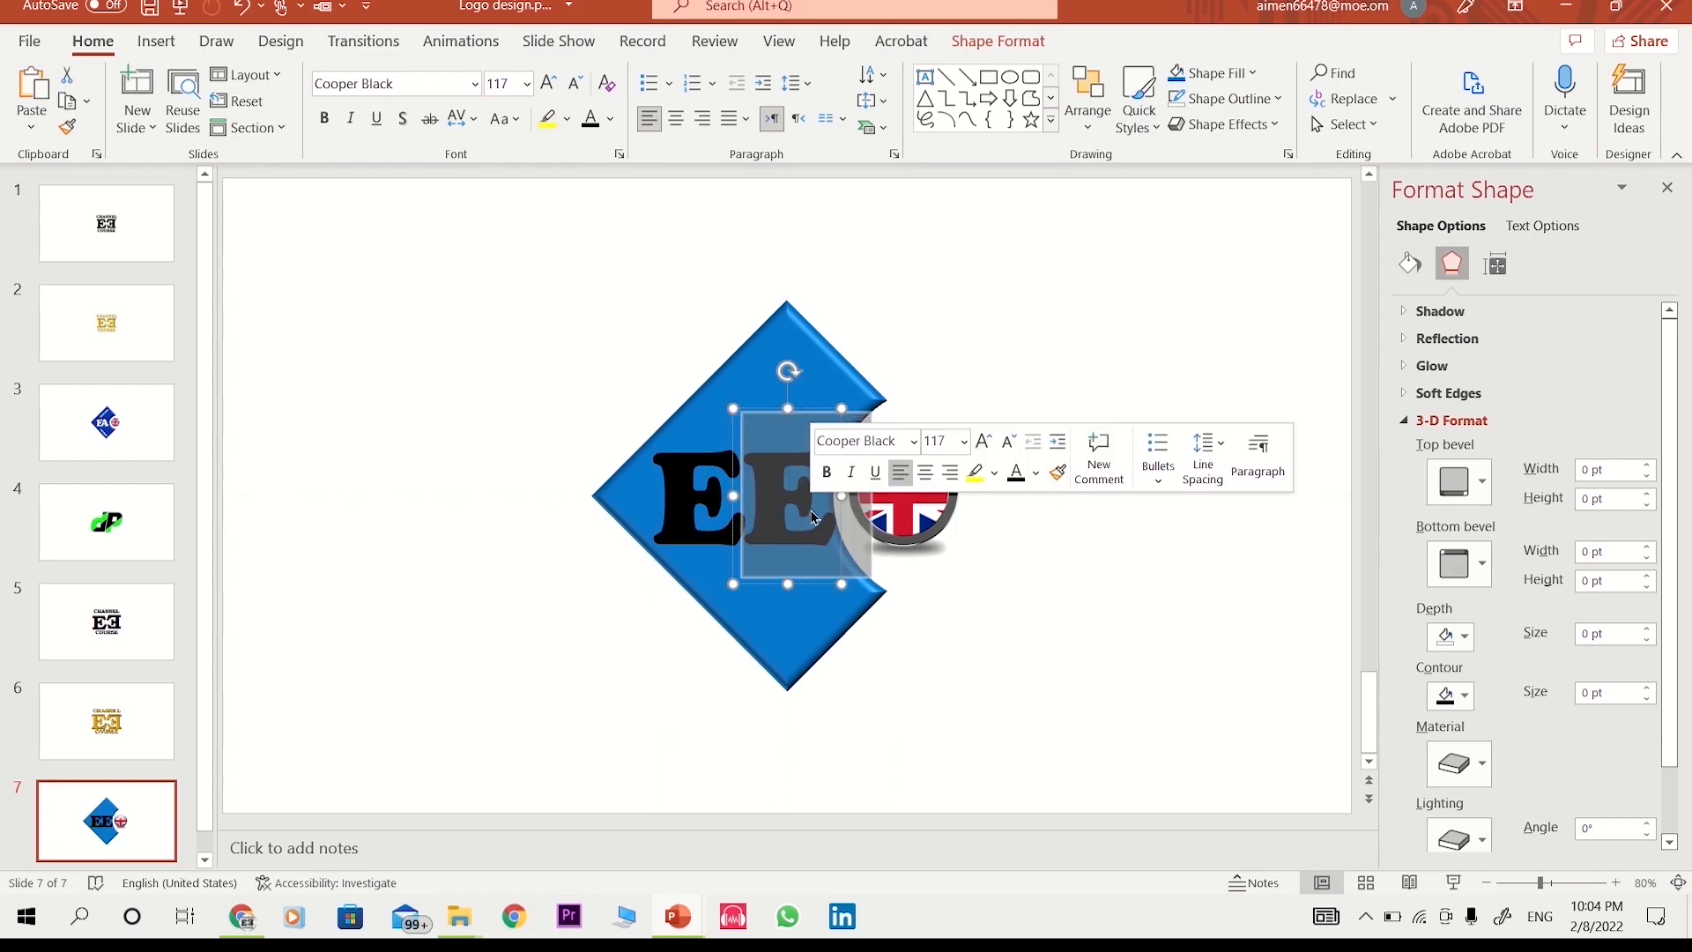
text(A)
click(927, 562)
drag(797, 582, 780, 582)
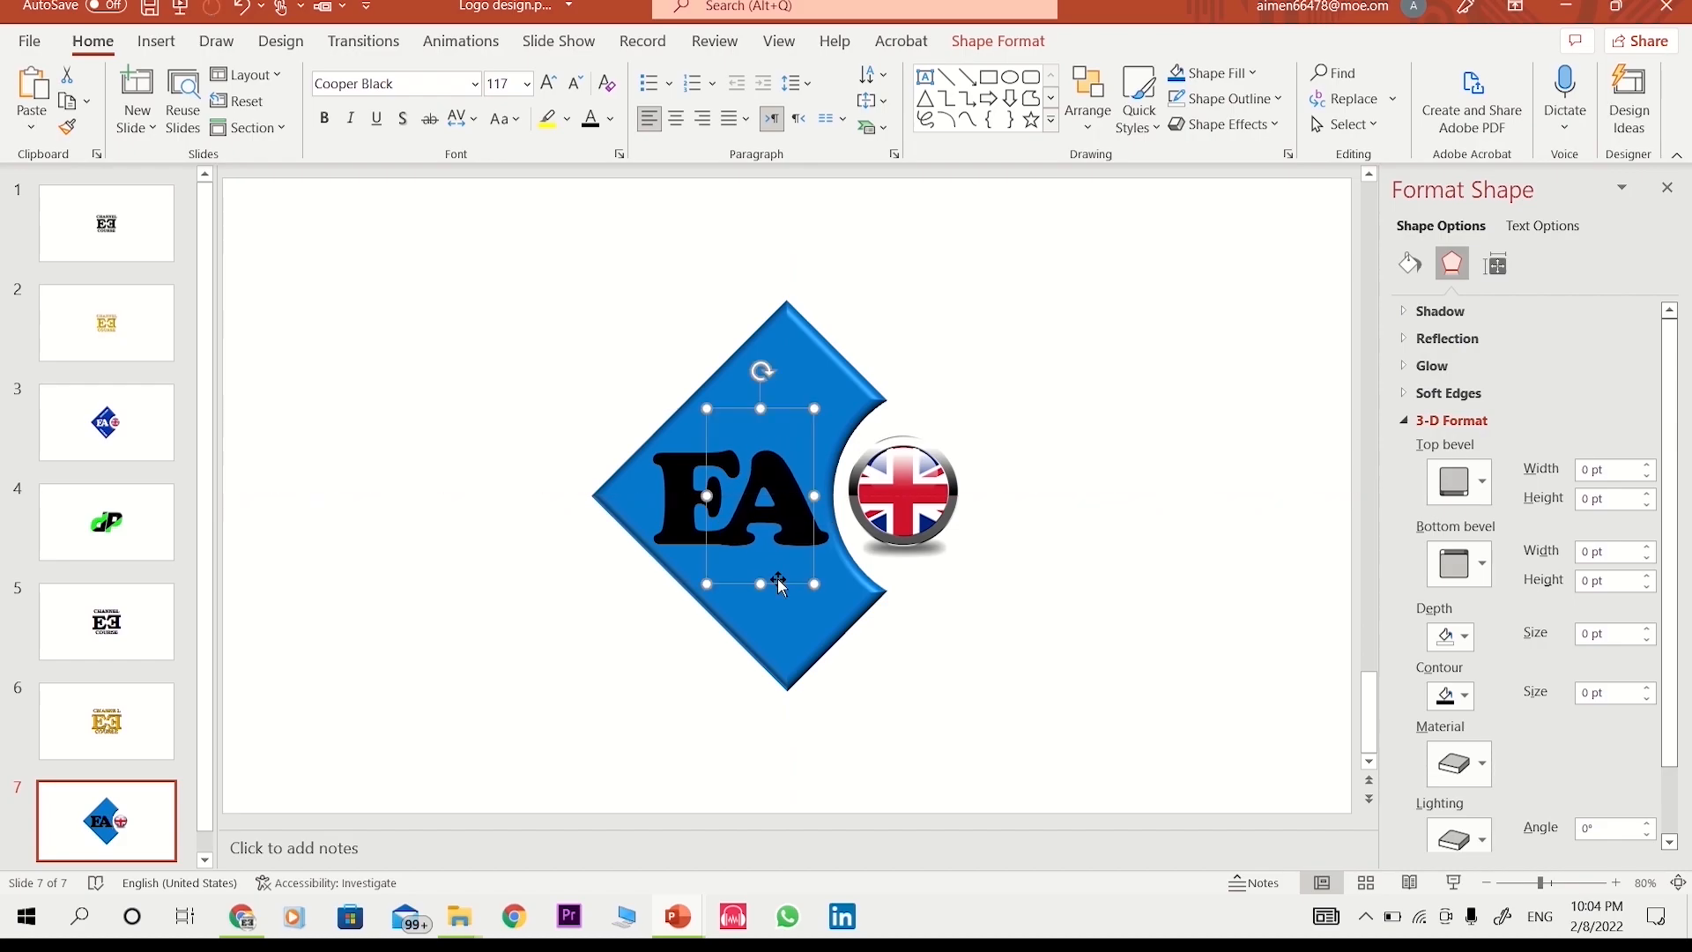
click(1004, 605)
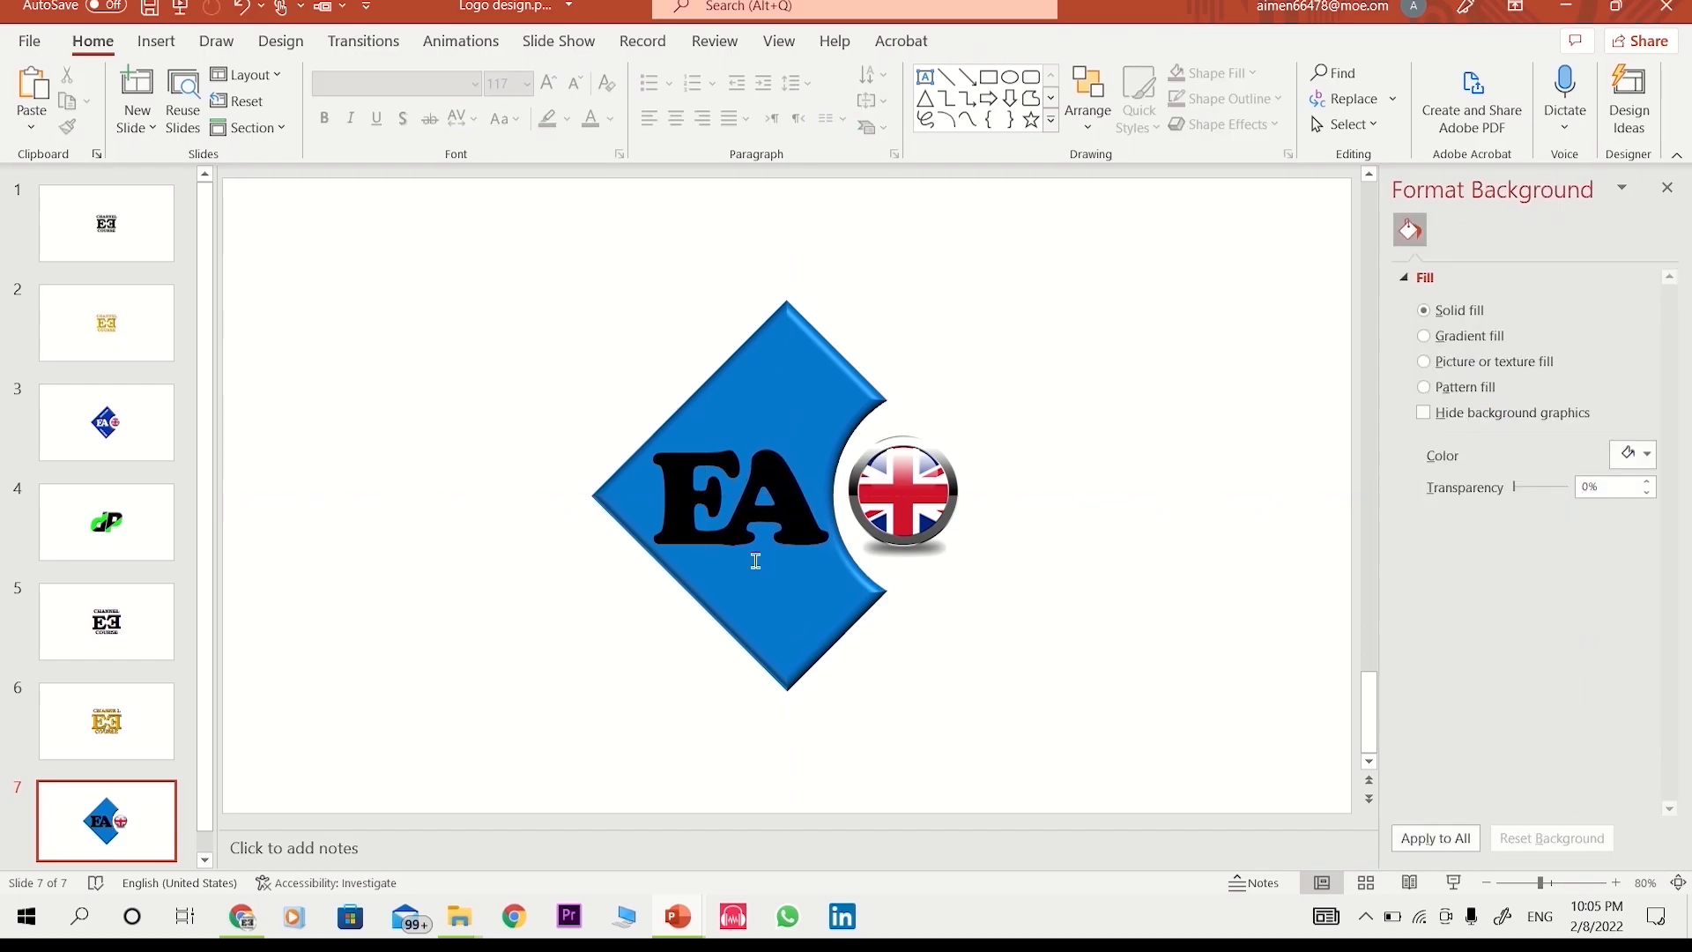
- Subtract the letters E and A from the blue diamond so they become cut-outs
click(785, 377)
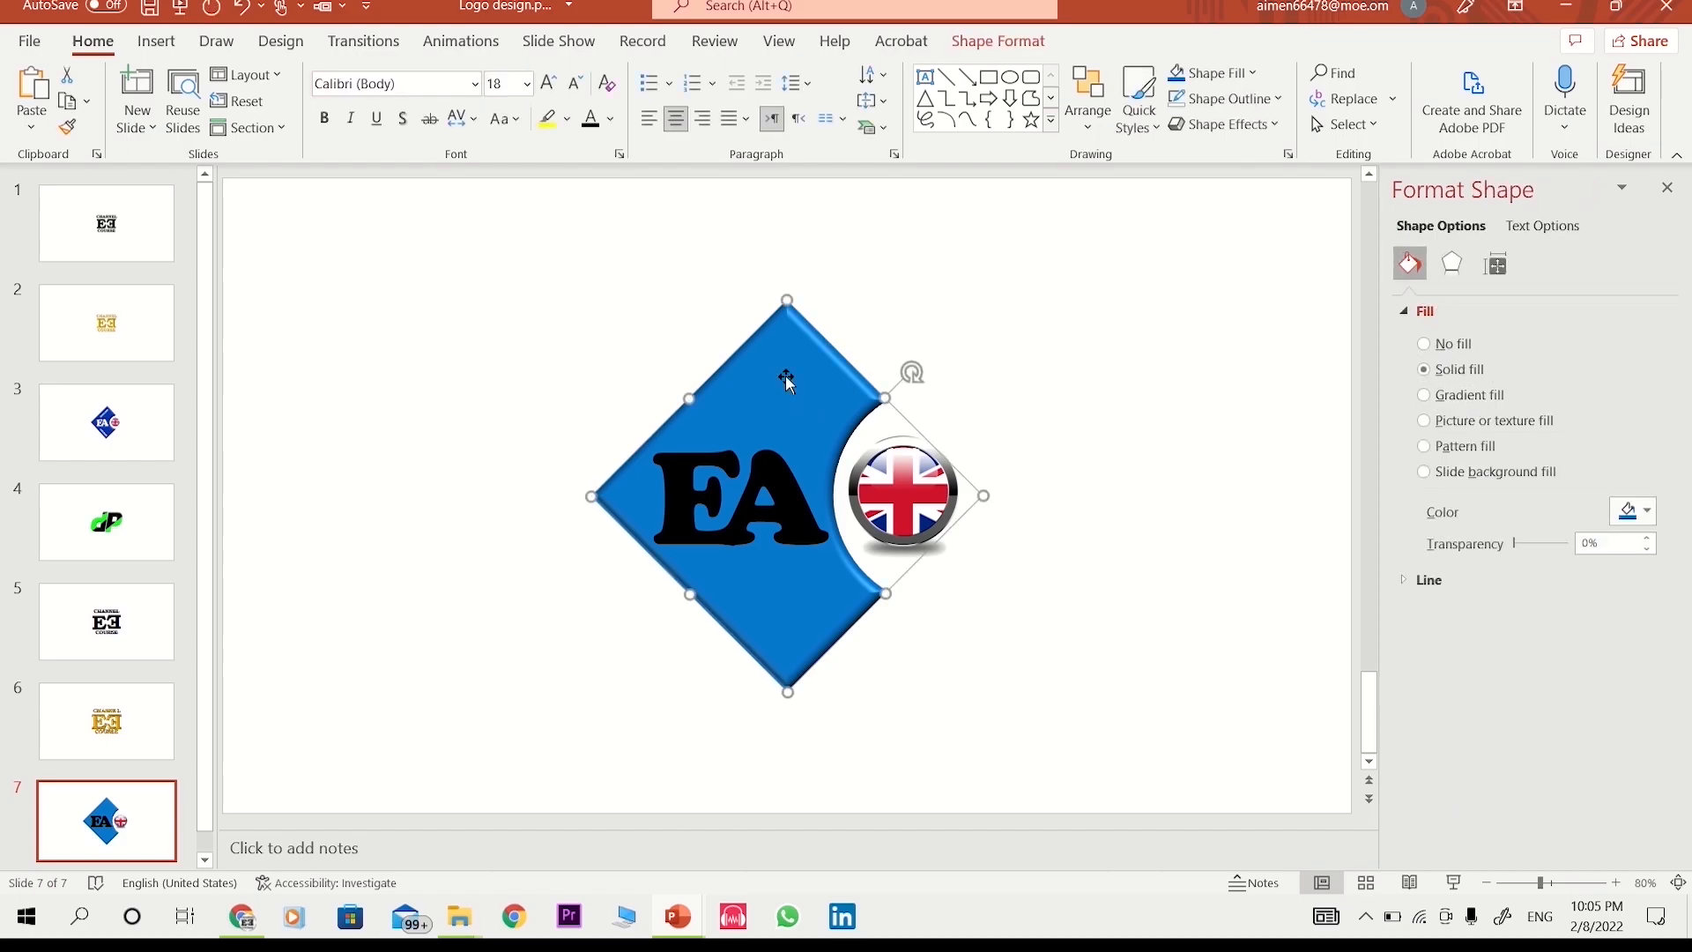
click(771, 468)
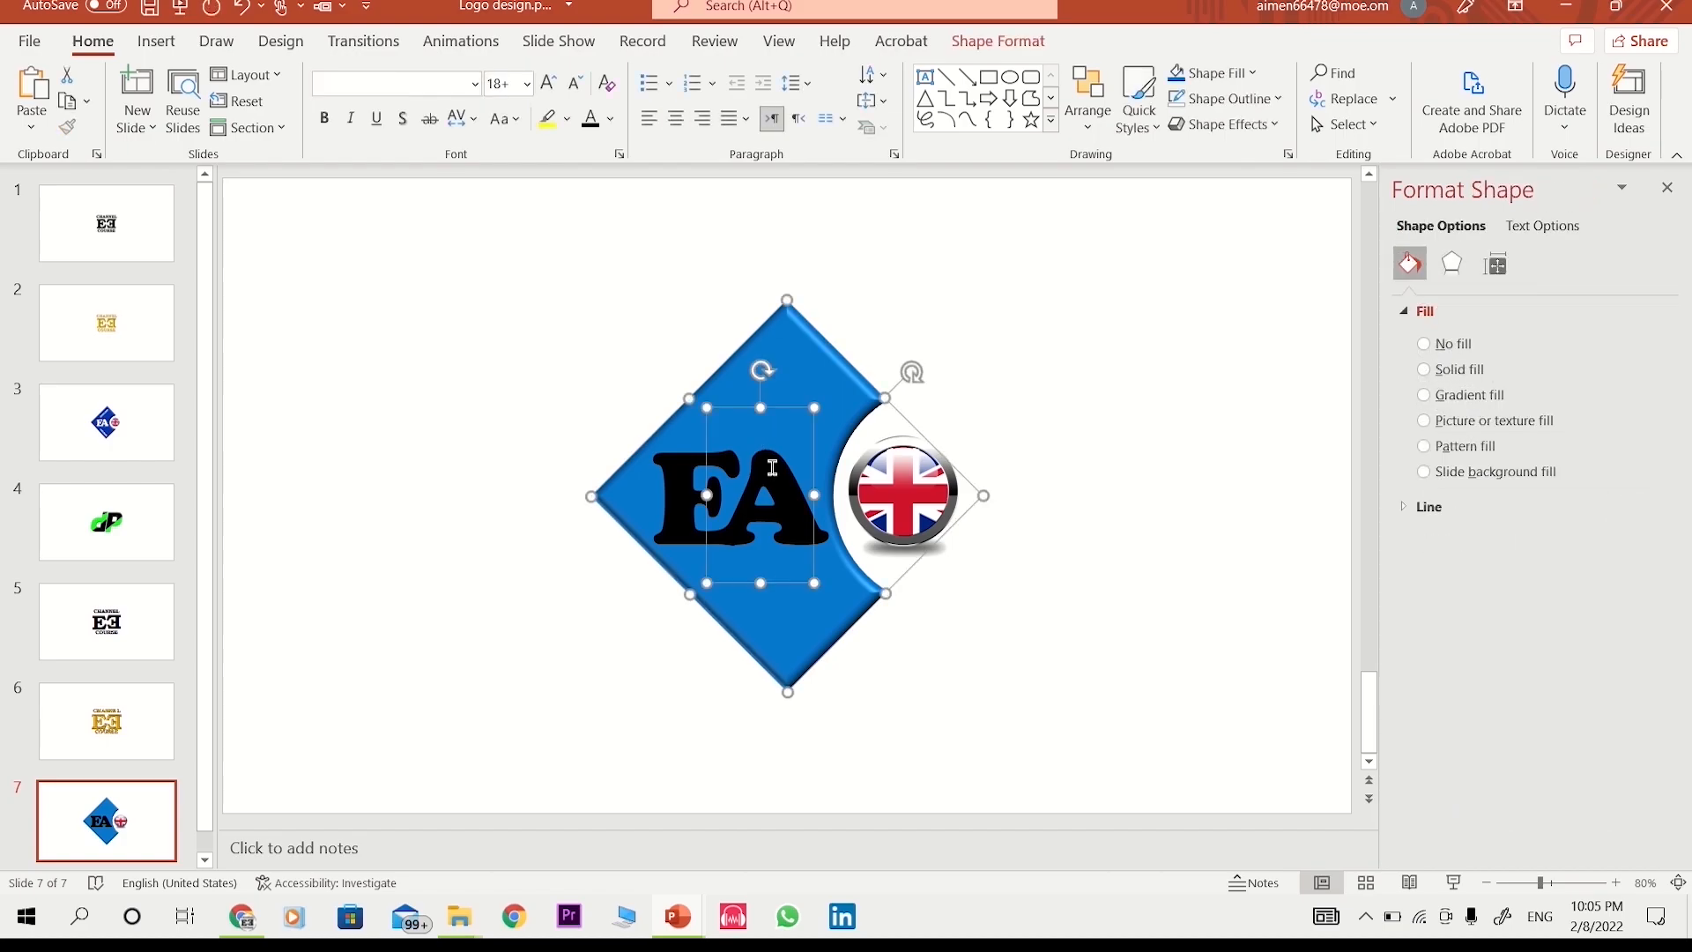
shift+click(687, 484)
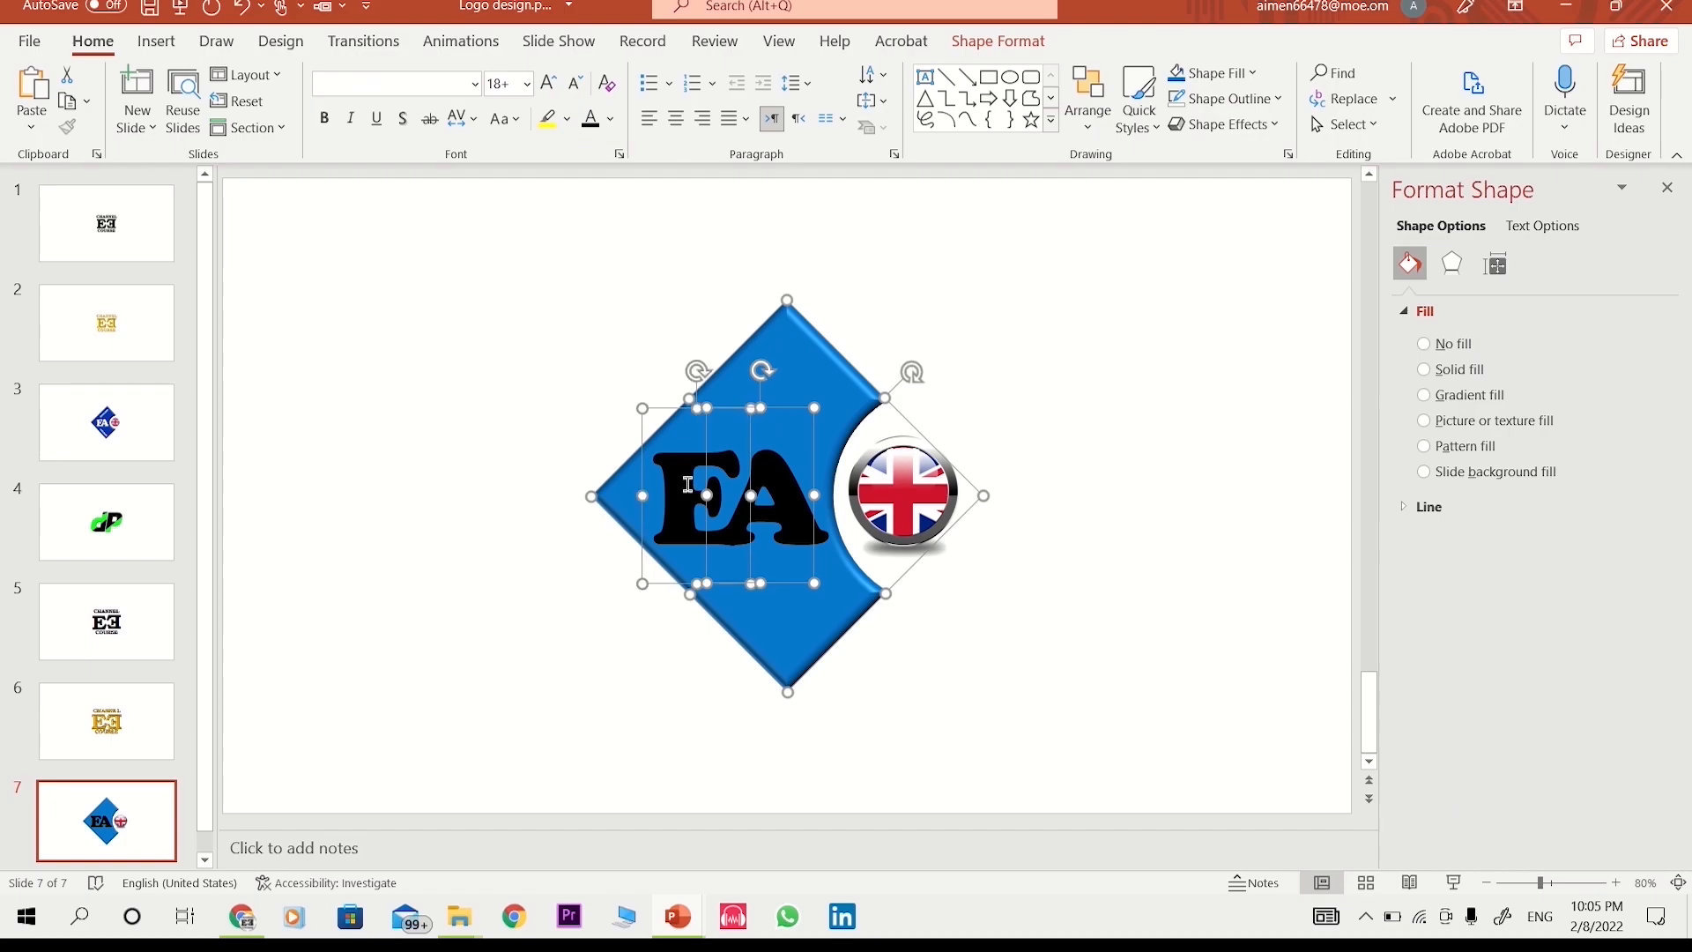
click(1000, 46)
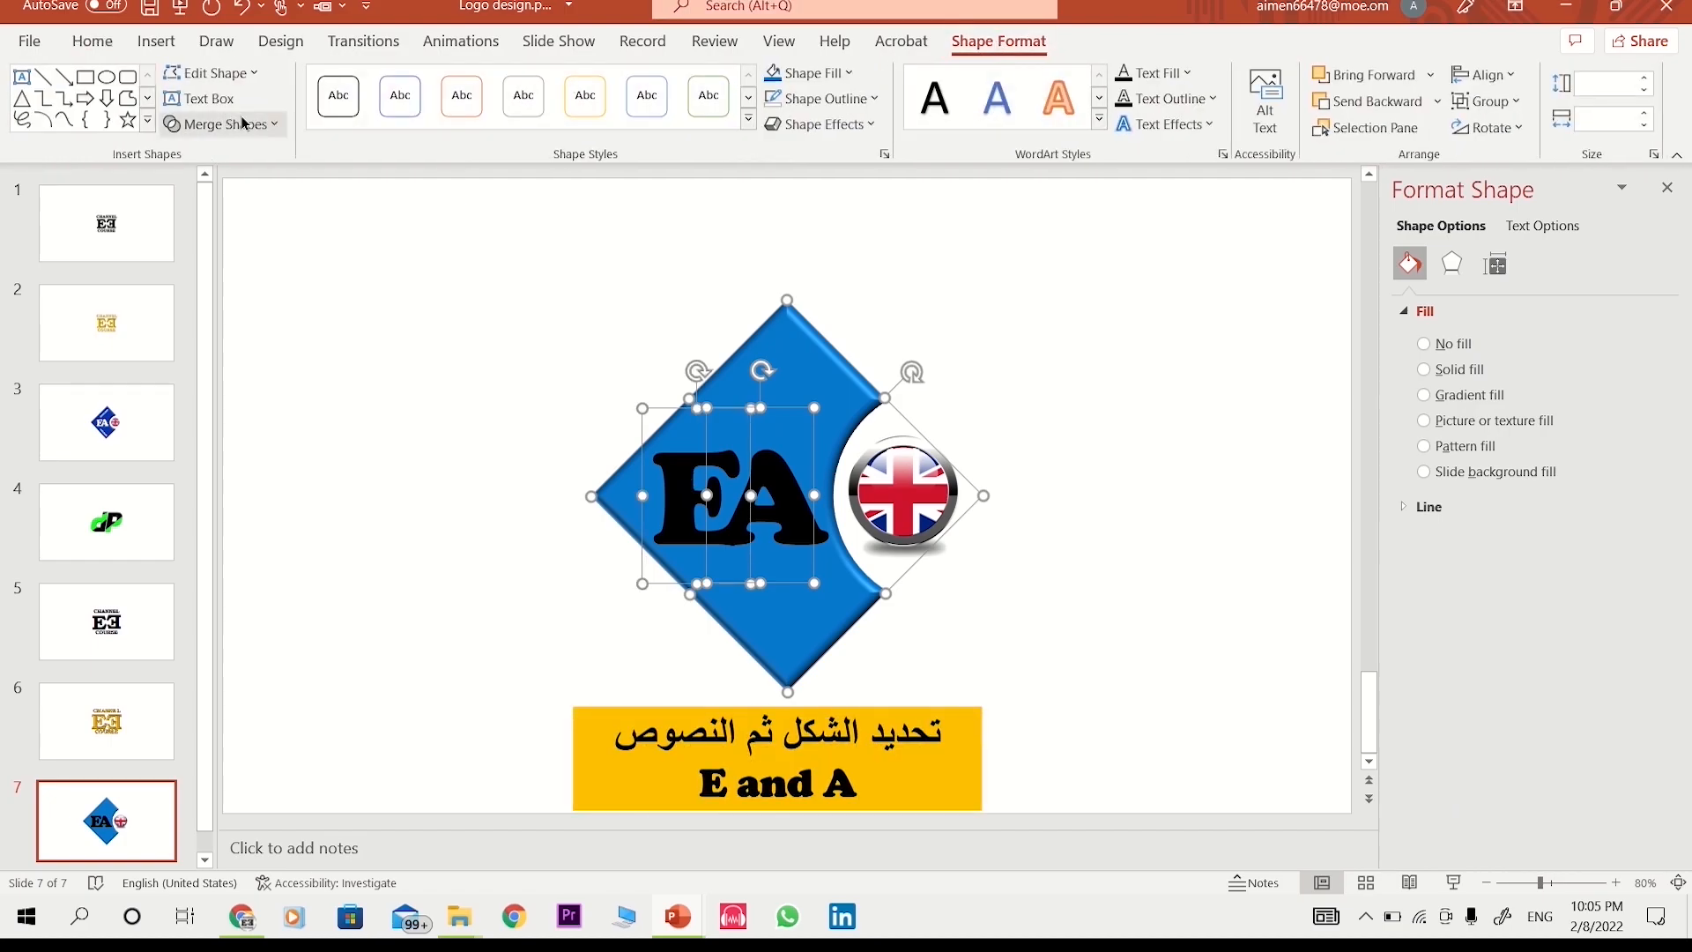
click(267, 123)
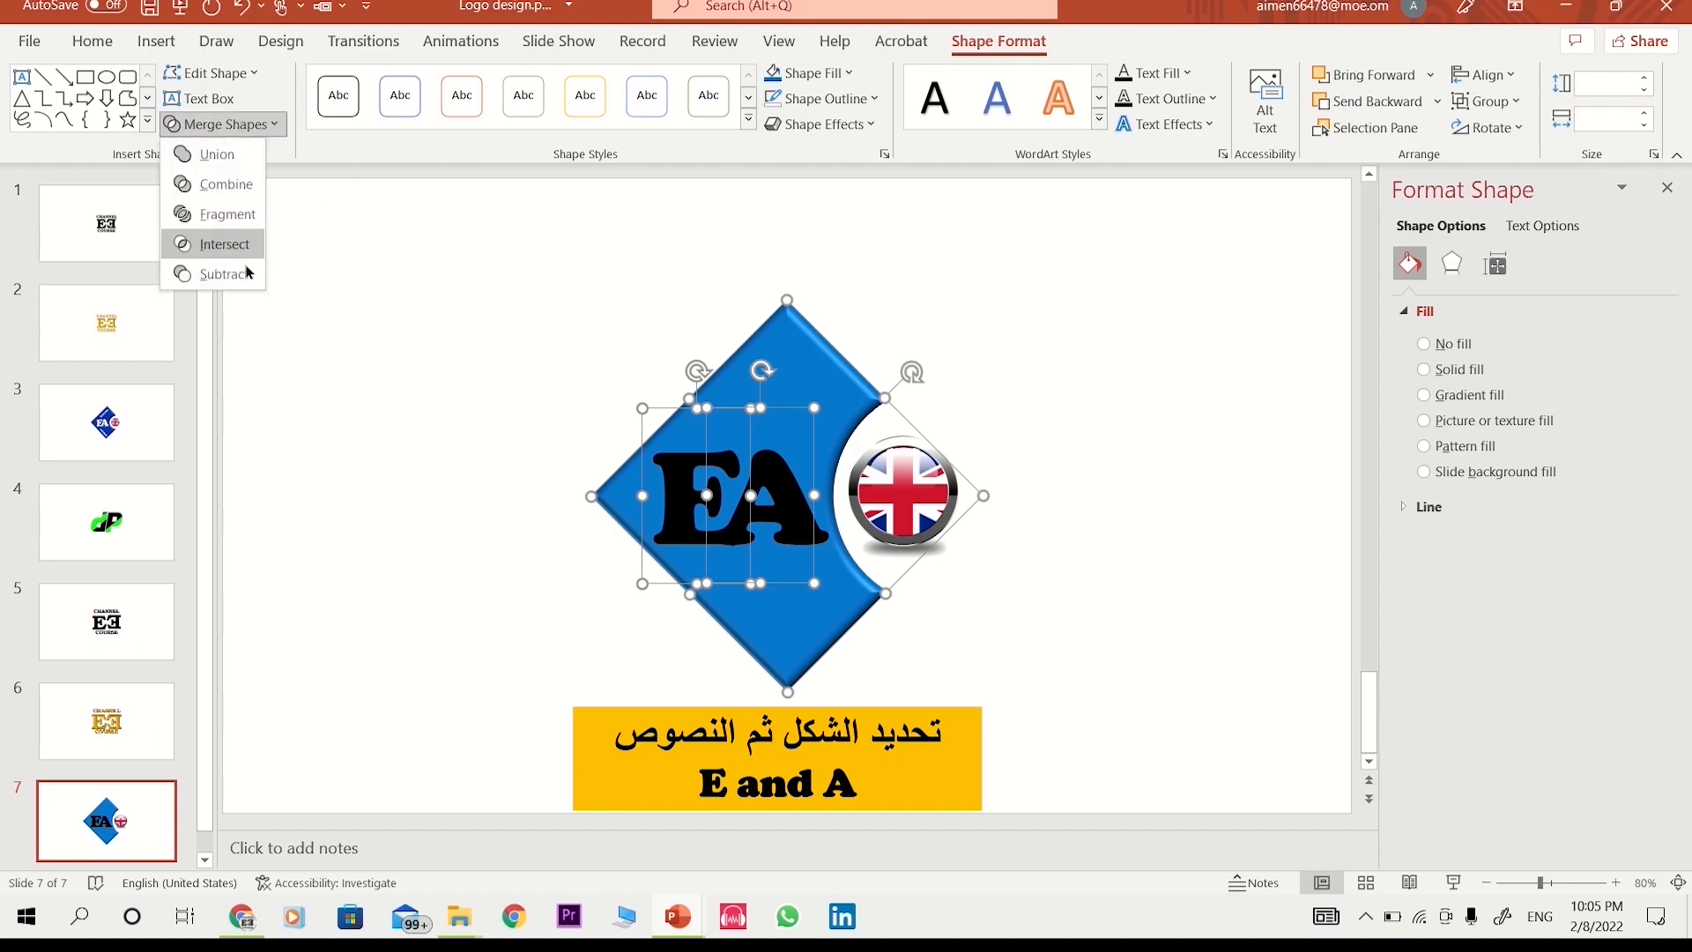
click(221, 273)
- Check the reference logo on slide 3 and add ENGLISH in white Cooper Black, angled along the diamond's upper-left edge on slide 7
click(106, 421)
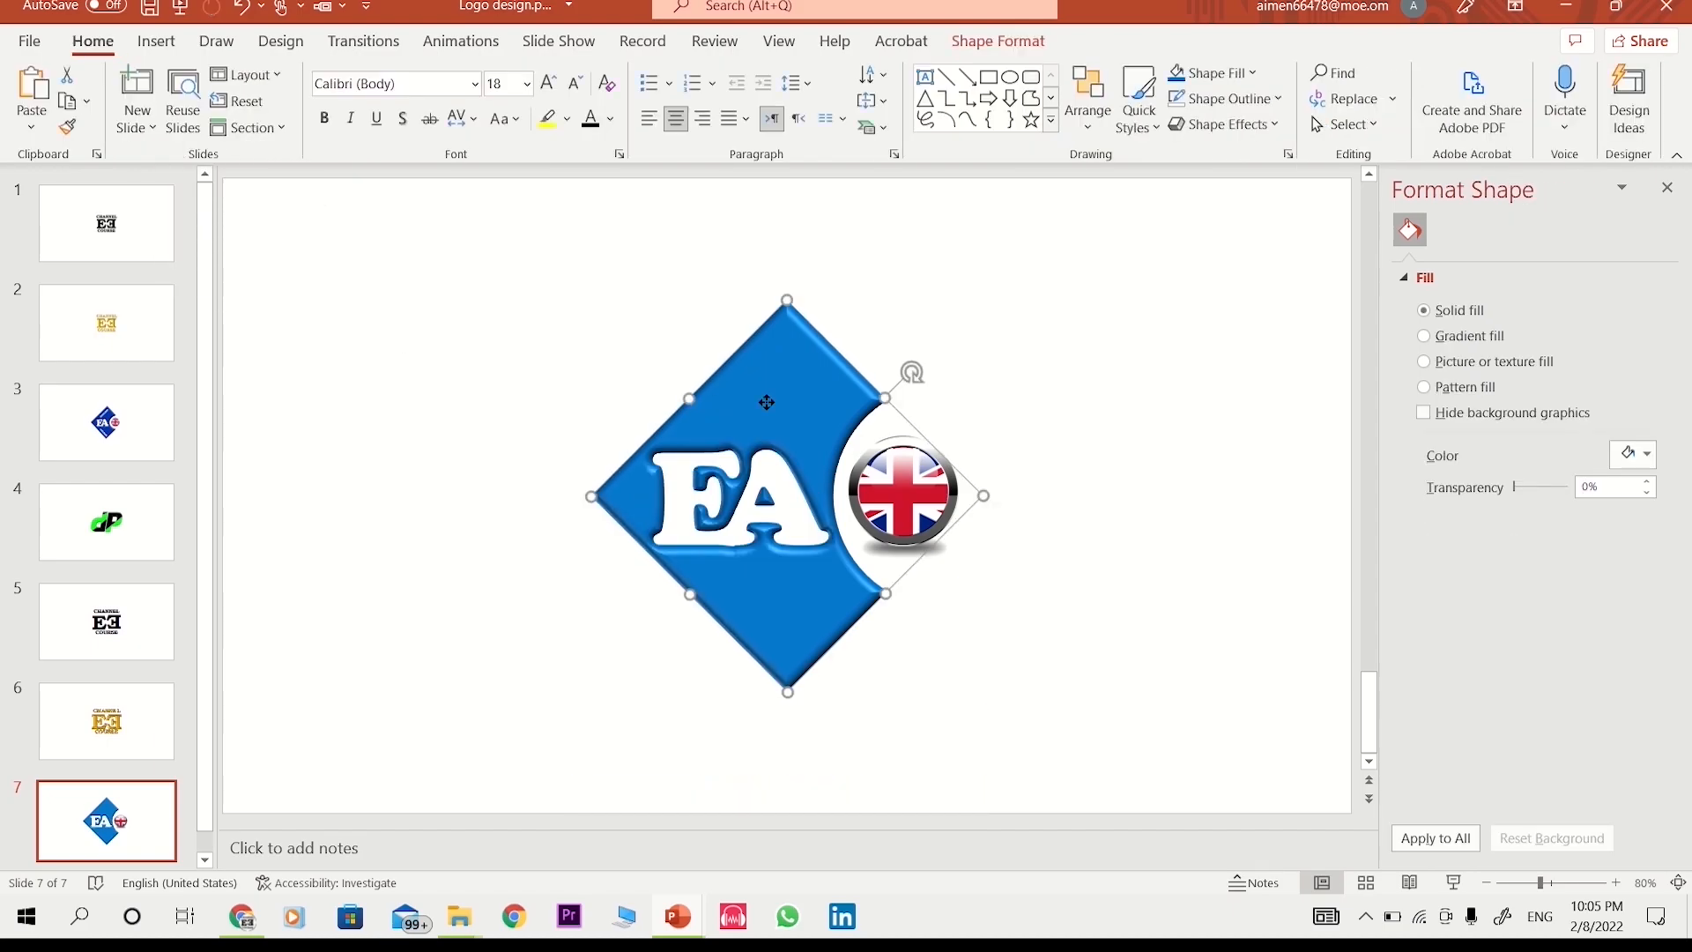
click(107, 820)
click(156, 42)
click(1053, 103)
text(ENGLISH)
mouse_move(467, 263)
mouse_down()
mouse_move(598, 297)
mouse_move(474, 280)
mouse_move(754, 418)
mouse_up()
click(475, 84)
click(609, 119)
click(588, 177)
drag(732, 344, 831, 534)
double_click(548, 83)
- Duplicate the ENGLISH text, change the copy to COURSE, and angle it along the diamond's lower-left edge
key(ctrl+d)
text(COURSE)
drag(817, 544, 802, 584)
click(981, 609)
- Give the COURSE lettering a 3-D top bevel 3 pt wide
drag(714, 399, 801, 333)
drag(702, 574, 817, 645)
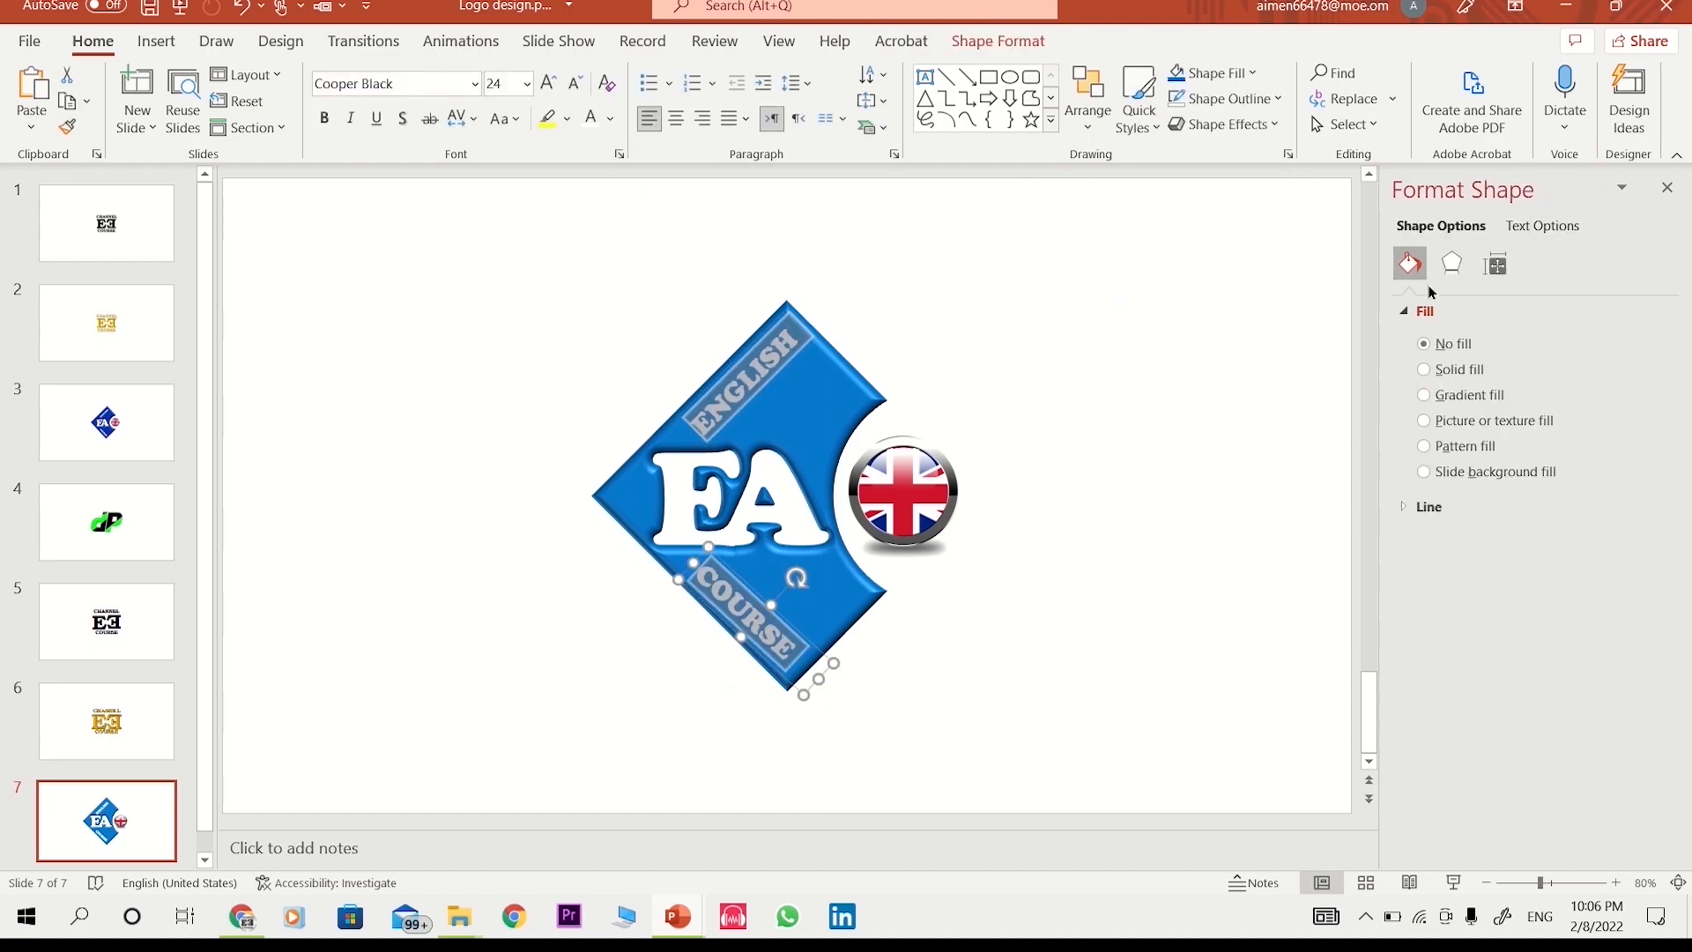
click(1454, 274)
click(1540, 225)
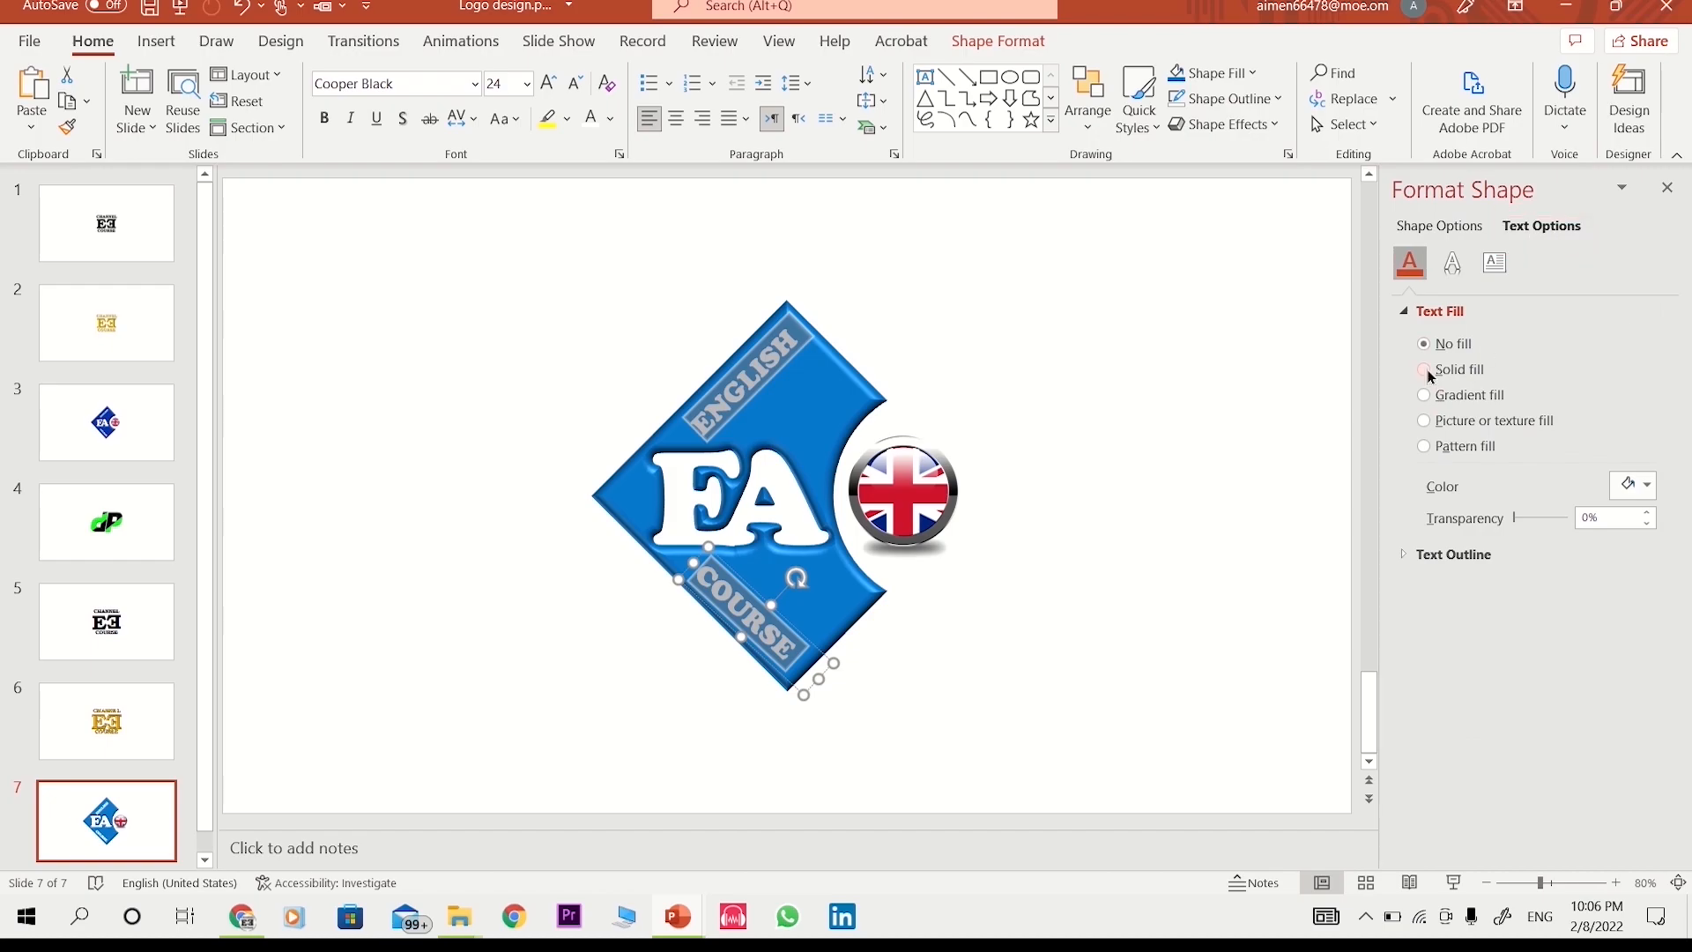
click(1452, 263)
click(1648, 464)
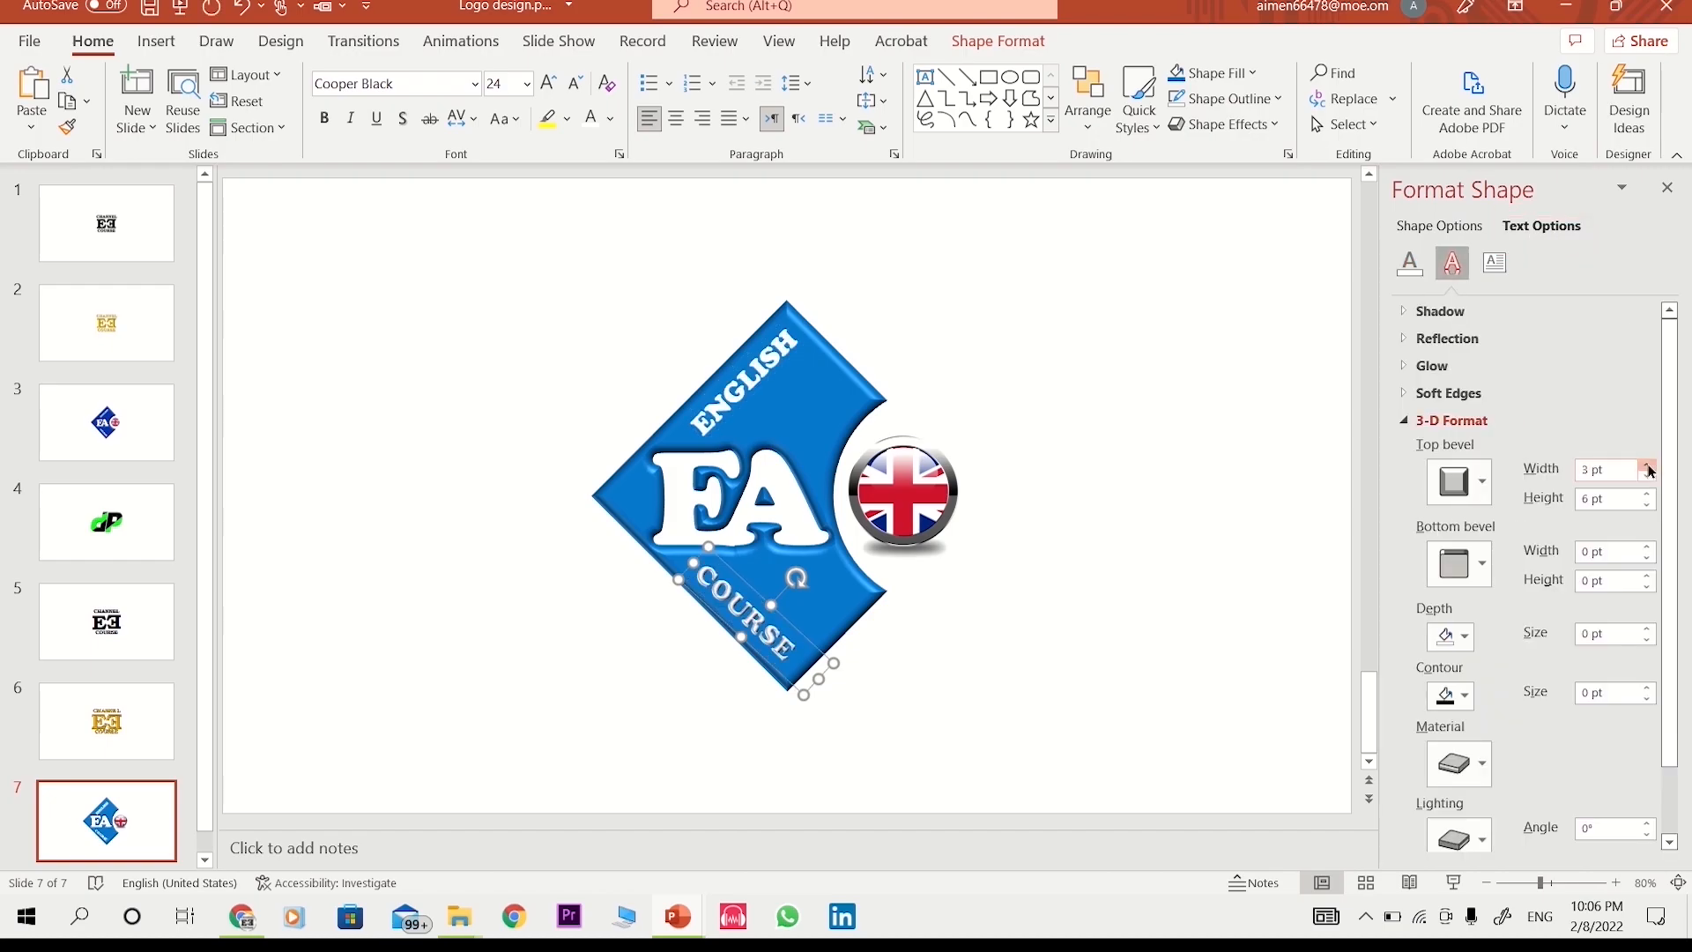
- Bevel the ENGLISH lettering in 3-D to match the COURSE lettering
click(702, 333)
click(1647, 465)
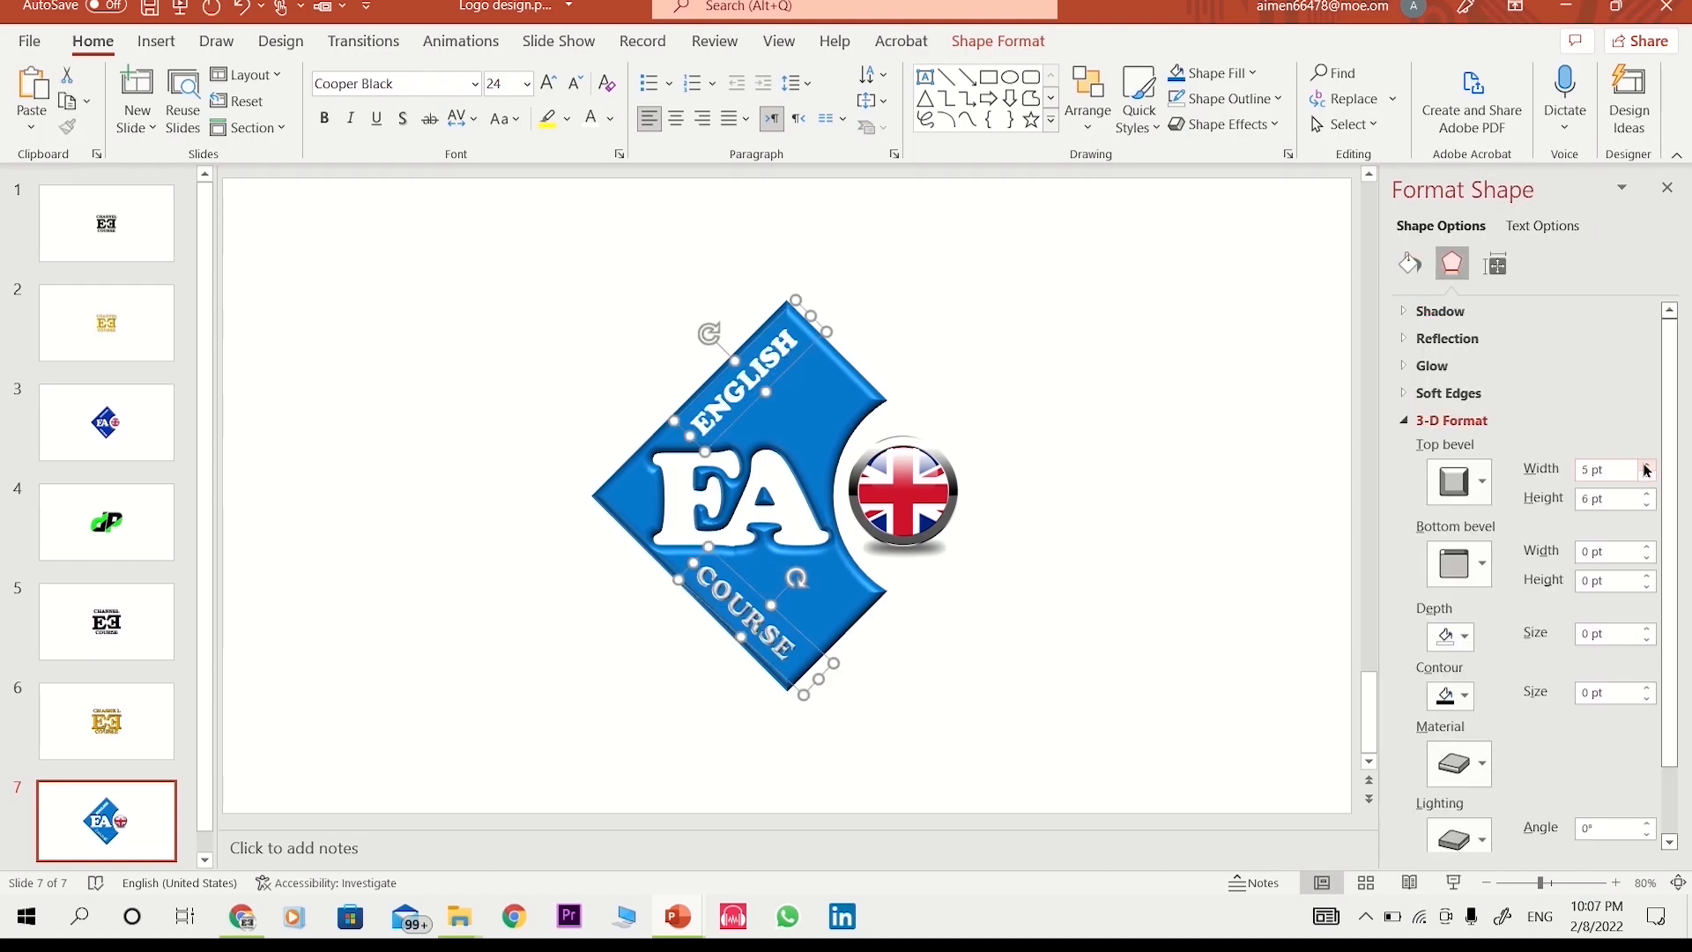
double_click(753, 383)
click(1542, 225)
click(1453, 263)
click(1647, 464)
- Try to group all parts of the EA logo
click(949, 687)
click(828, 632)
click(613, 368)
drag(493, 301, 1184, 766)
click(1115, 42)
click(1342, 101)
click(1353, 129)
click(237, 12)
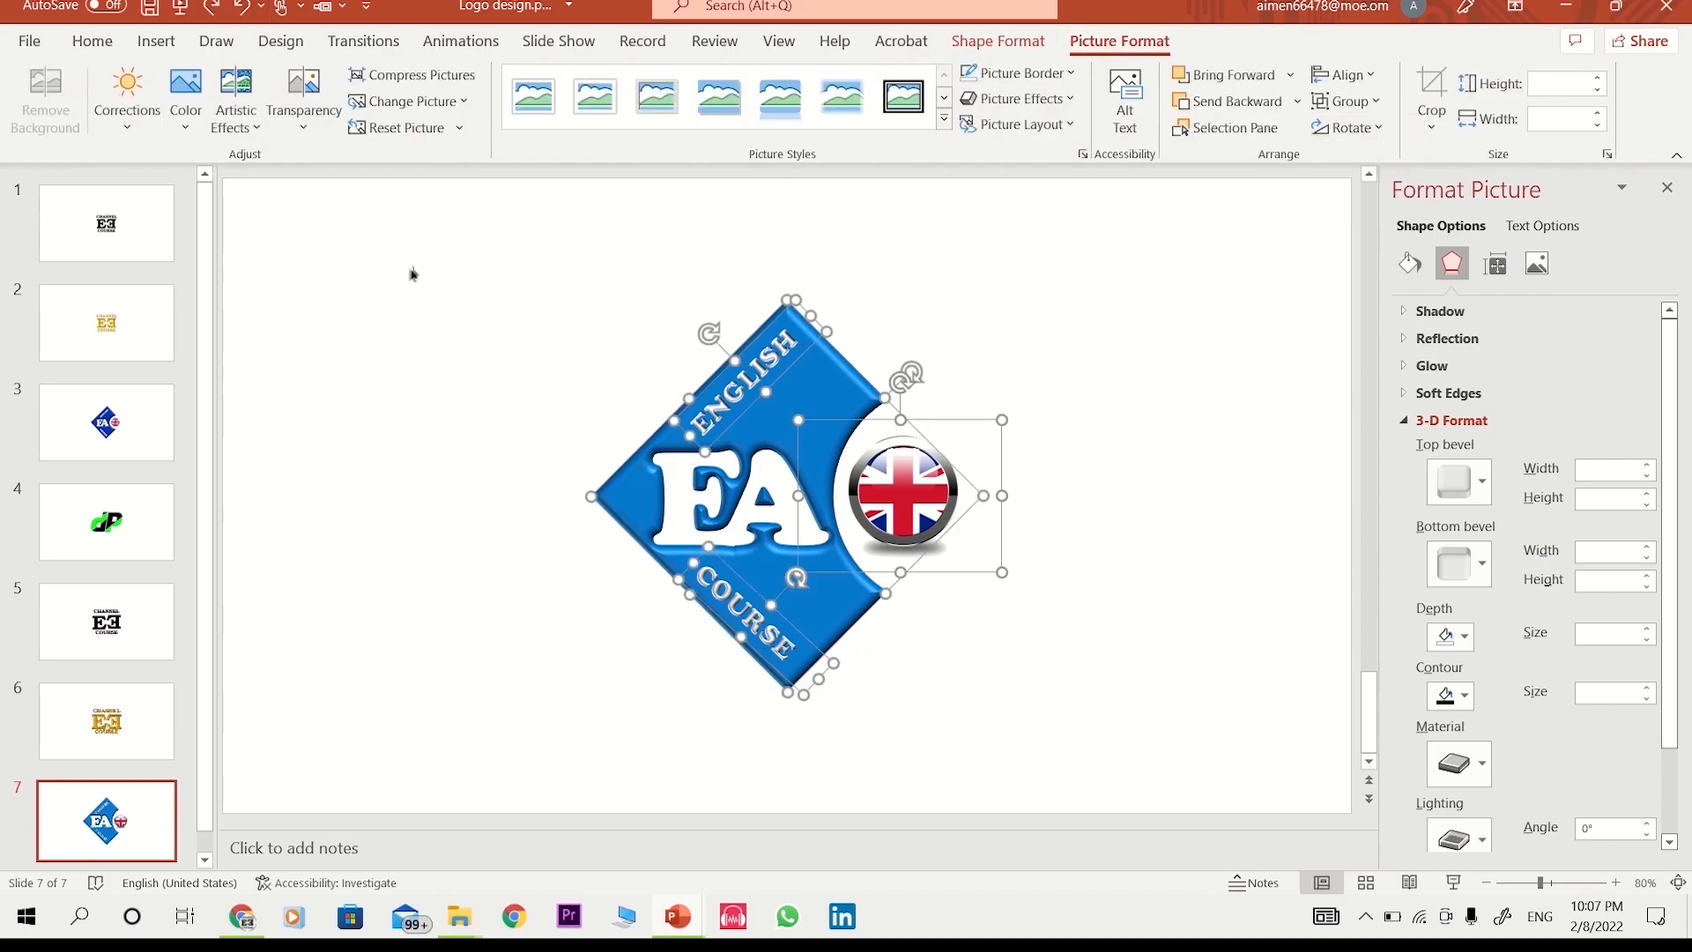
- Group the diamond, lettering and flag into one object and move the logo slightly down
click(490, 366)
drag(460, 243, 1095, 790)
key(ctrl+g)
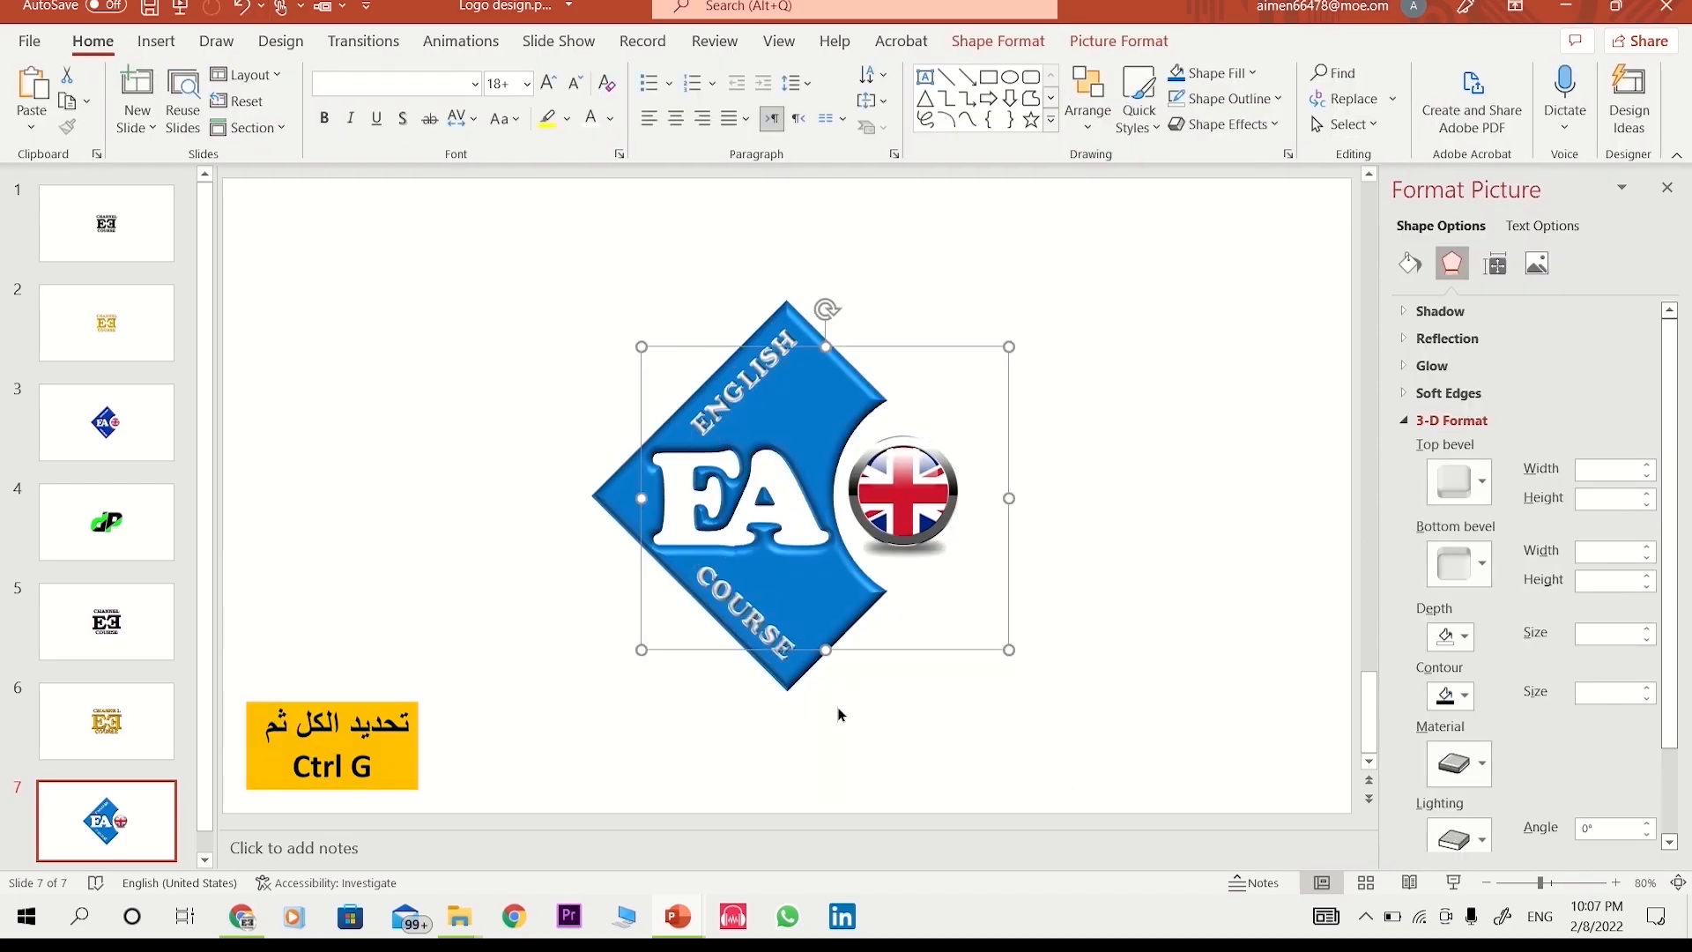
drag(778, 650, 826, 638)
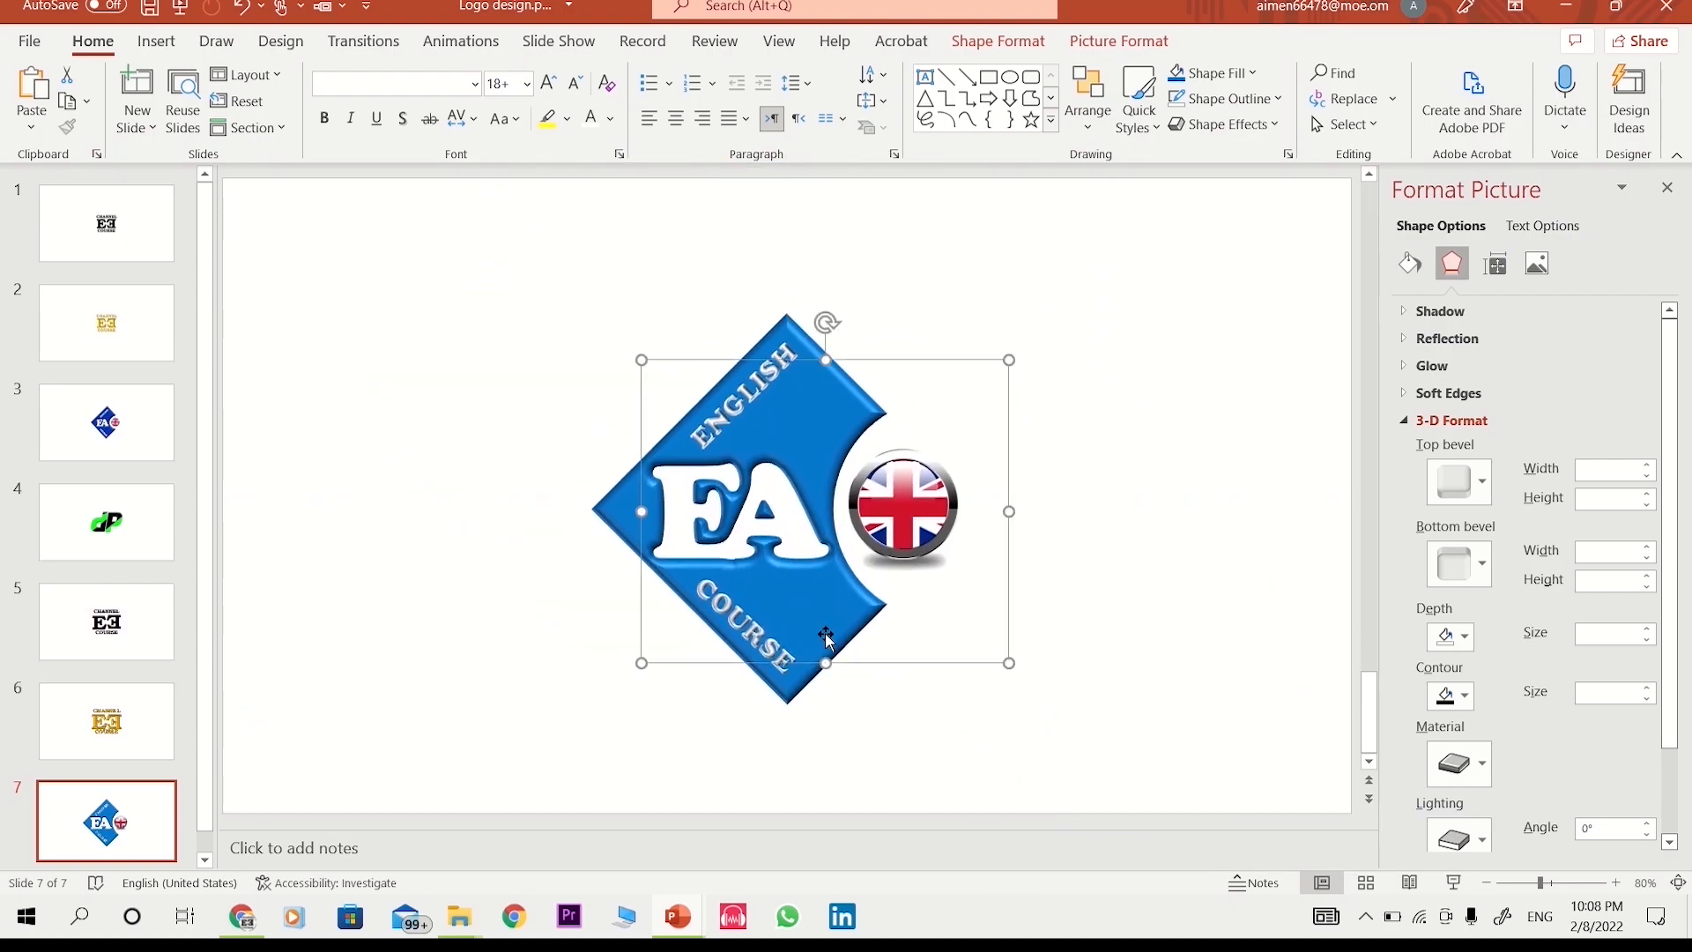
- Fill the diamond inside the group with the red sampled from the UK flag
click(814, 618)
click(999, 40)
click(846, 73)
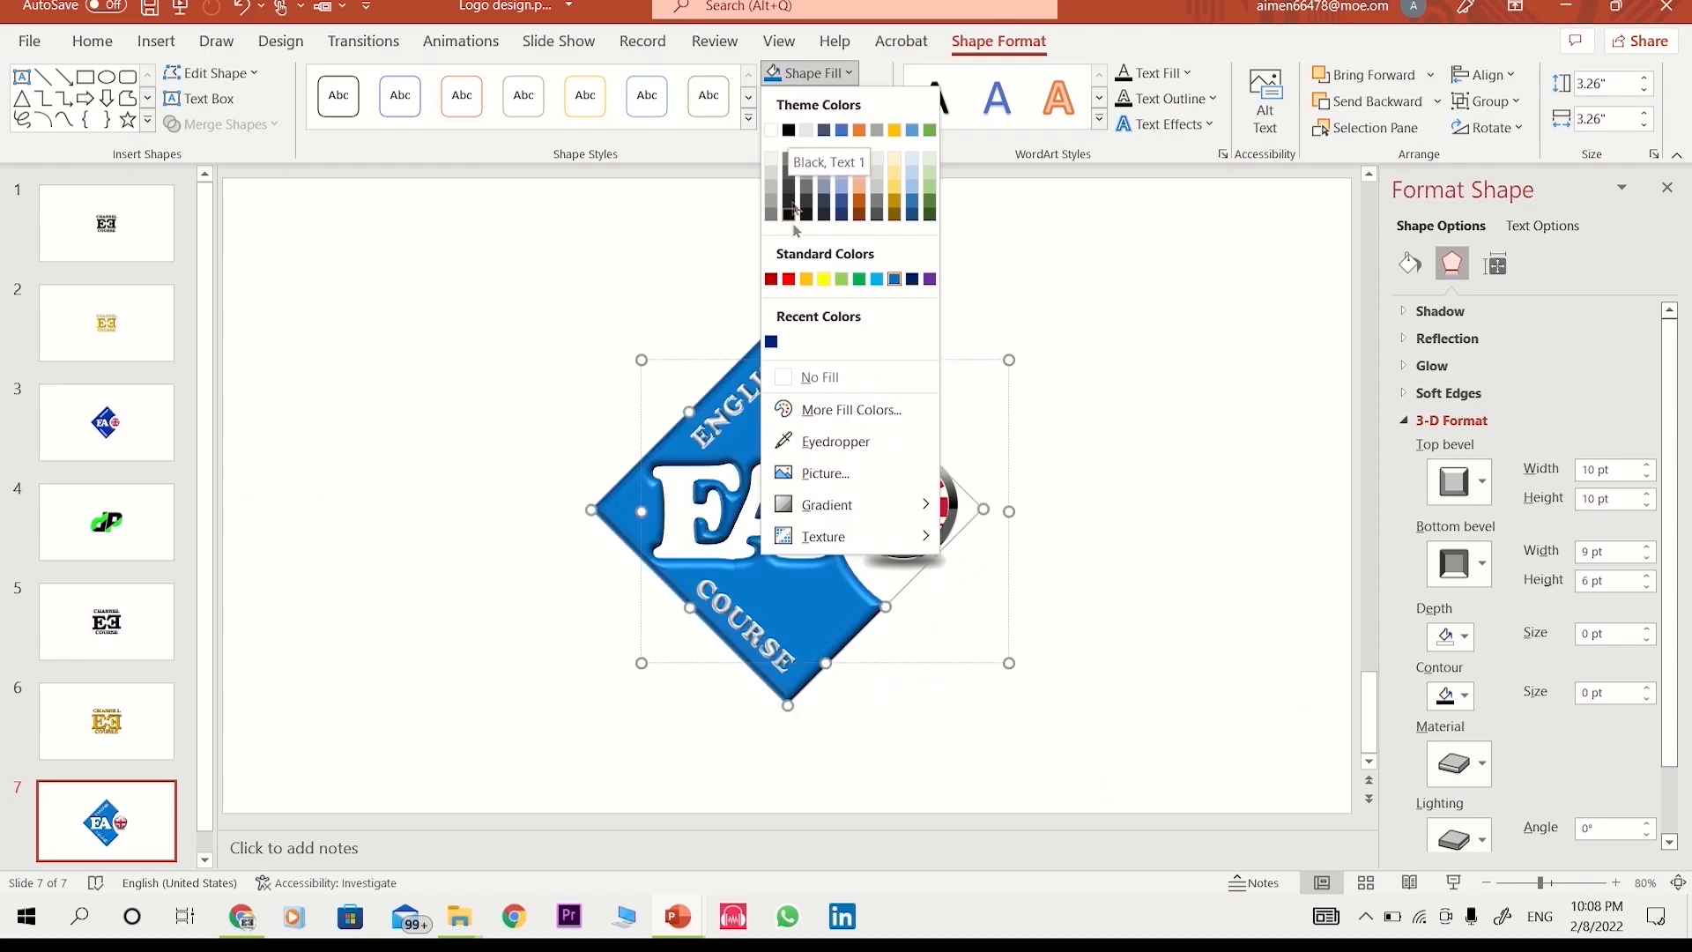
click(893, 280)
click(808, 72)
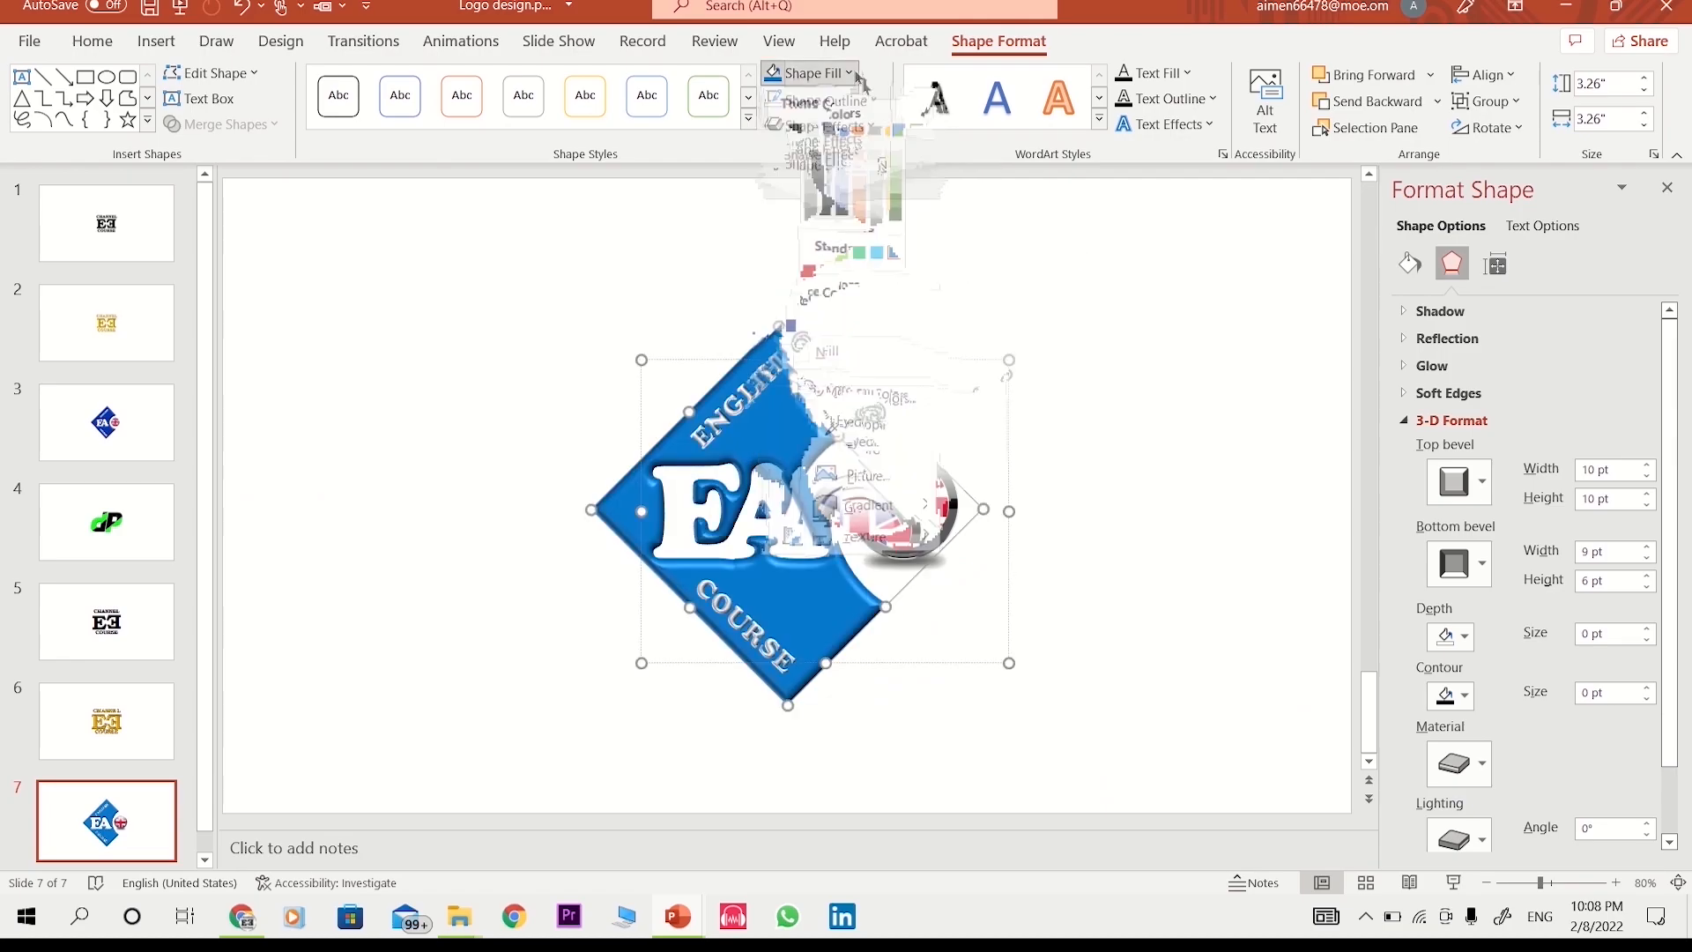
click(790, 438)
click(900, 511)
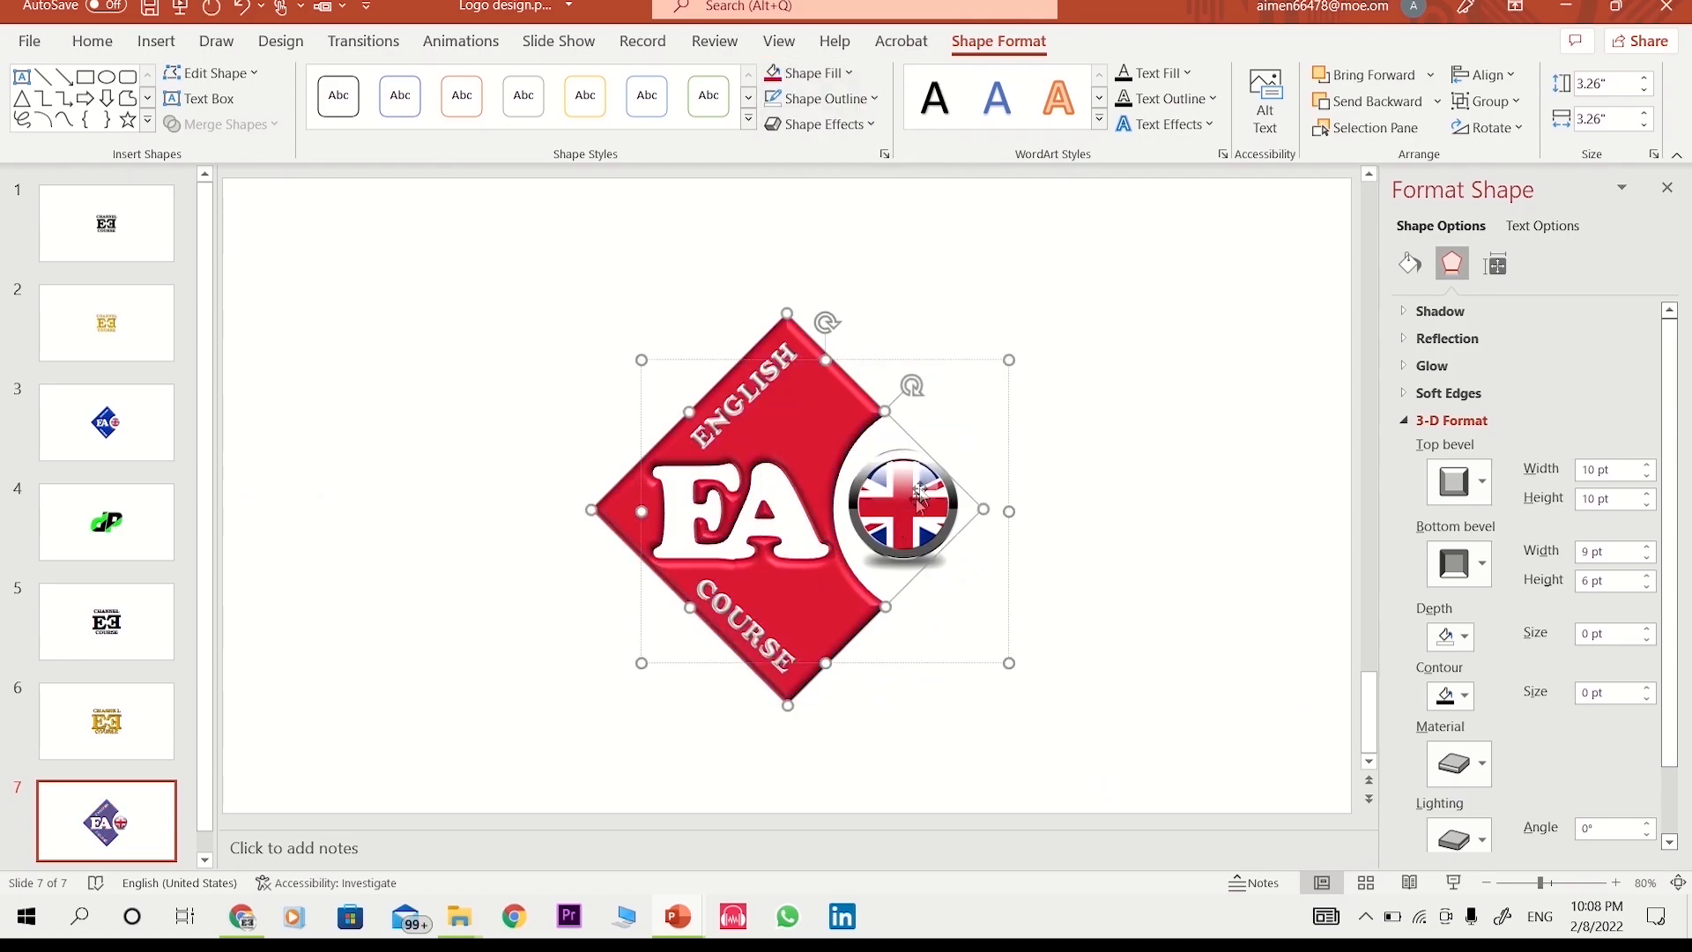
- Fill the diamond with the dark blue sampled from the UK flag
click(844, 78)
click(789, 442)
click(886, 534)
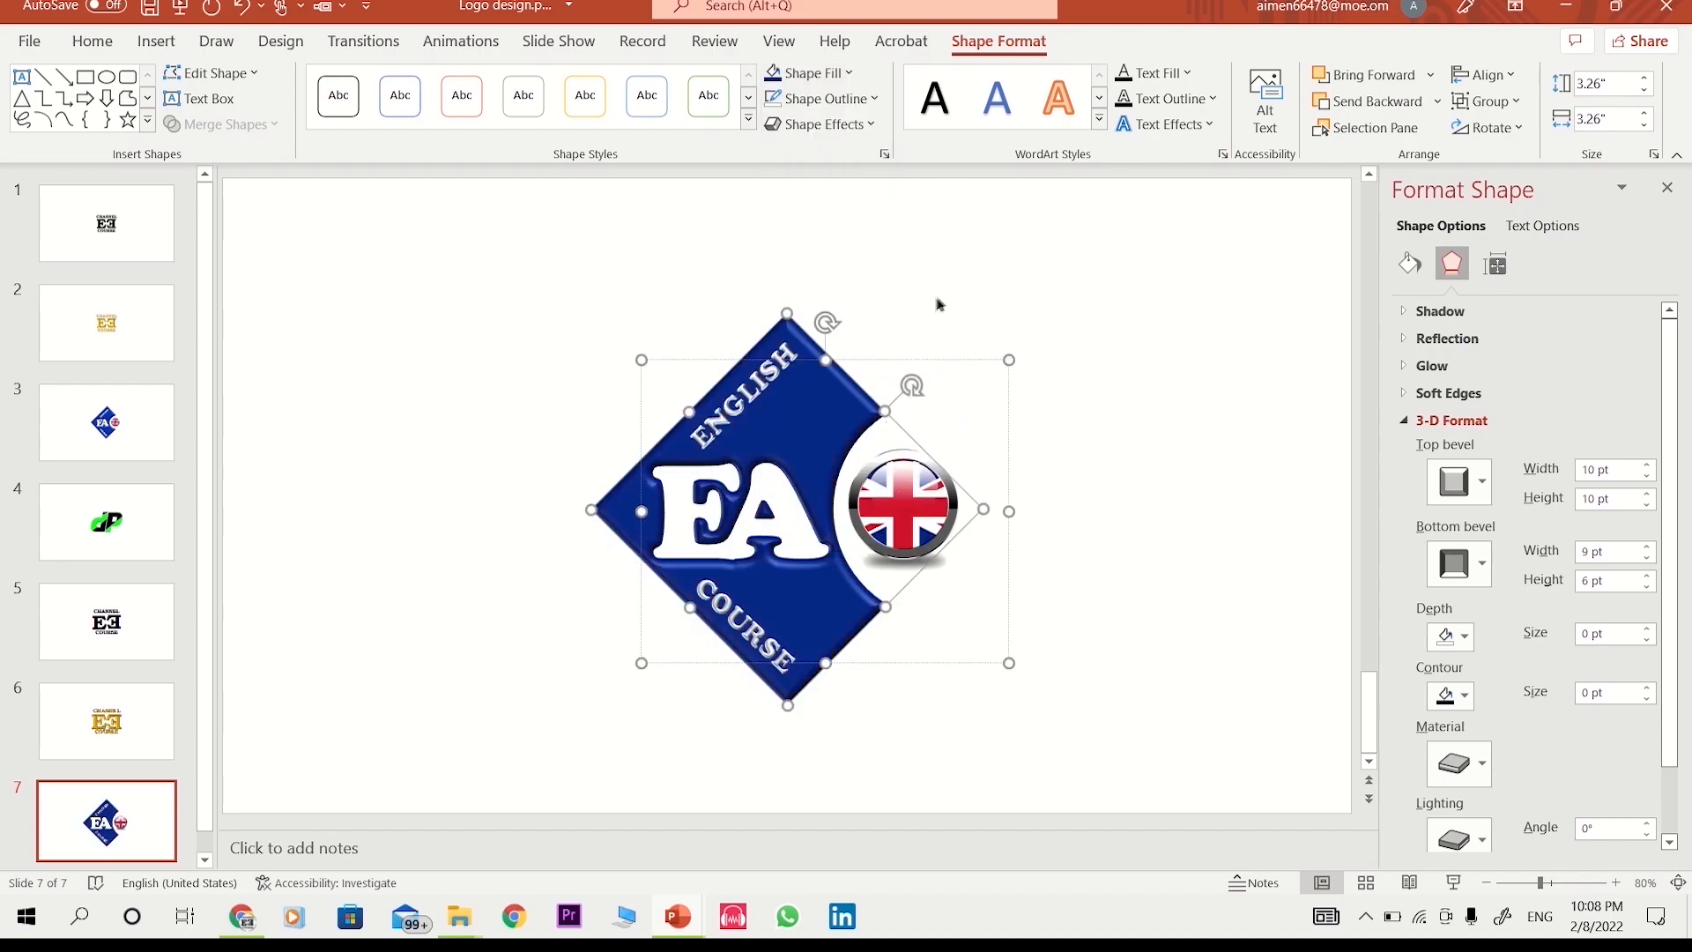
click(936, 302)
- Add a blank slide 8 and insert a text box containing the letter d
click(160, 534)
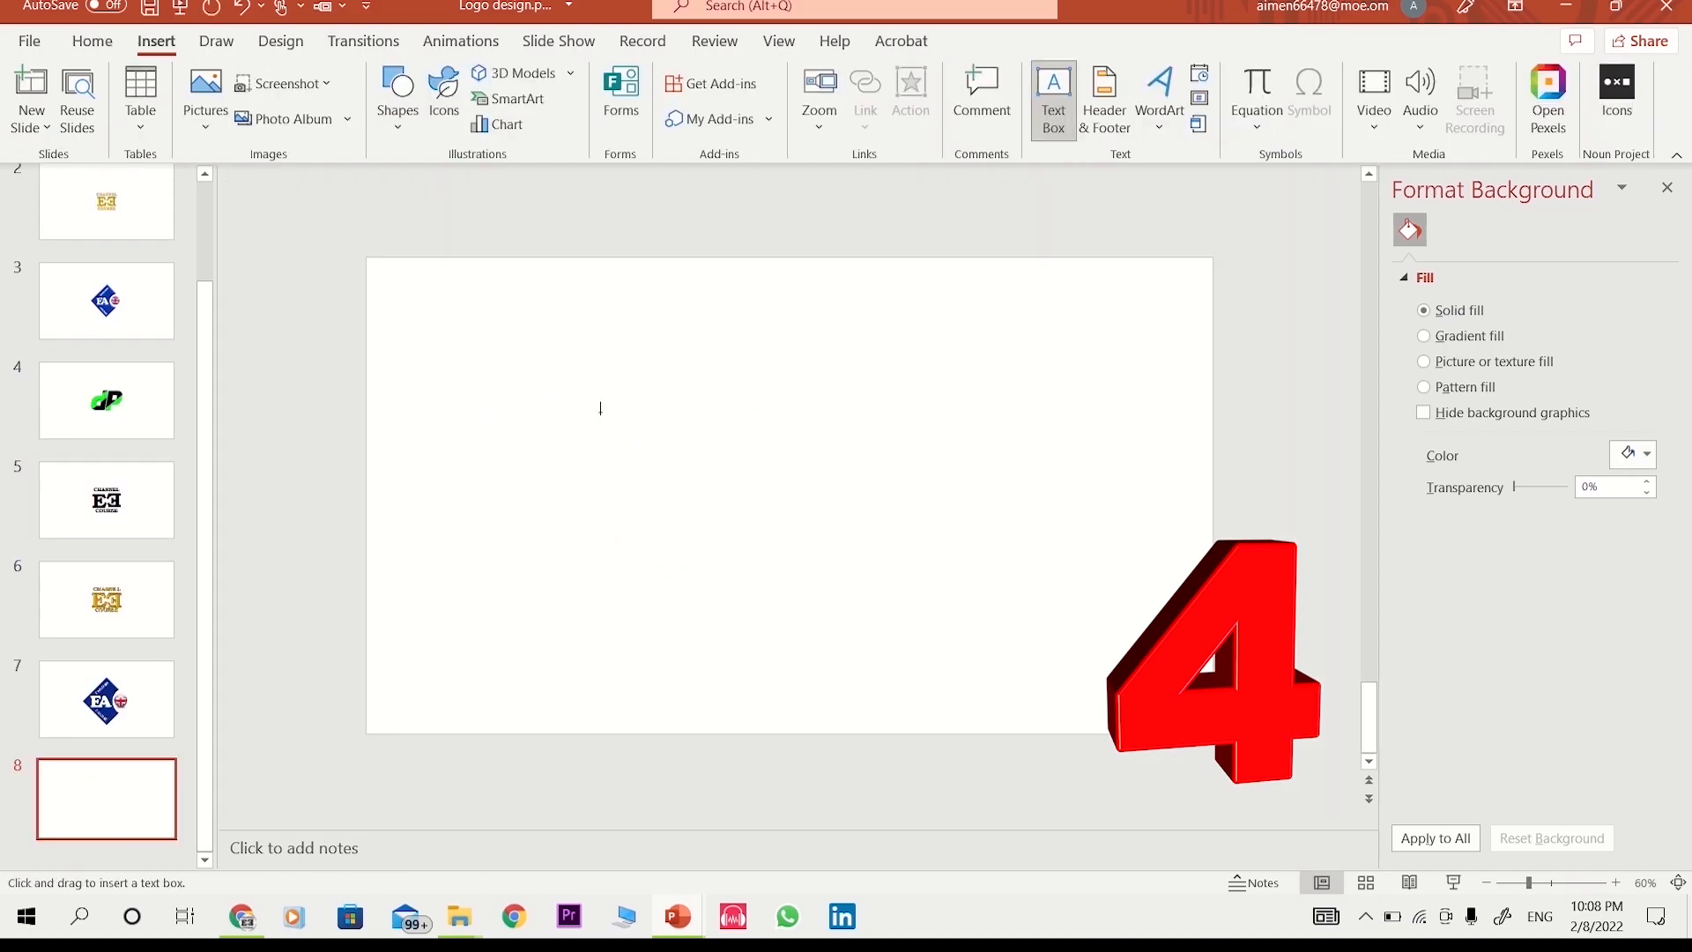
drag(608, 384, 687, 574)
text(d)
key(Caps_Lock)
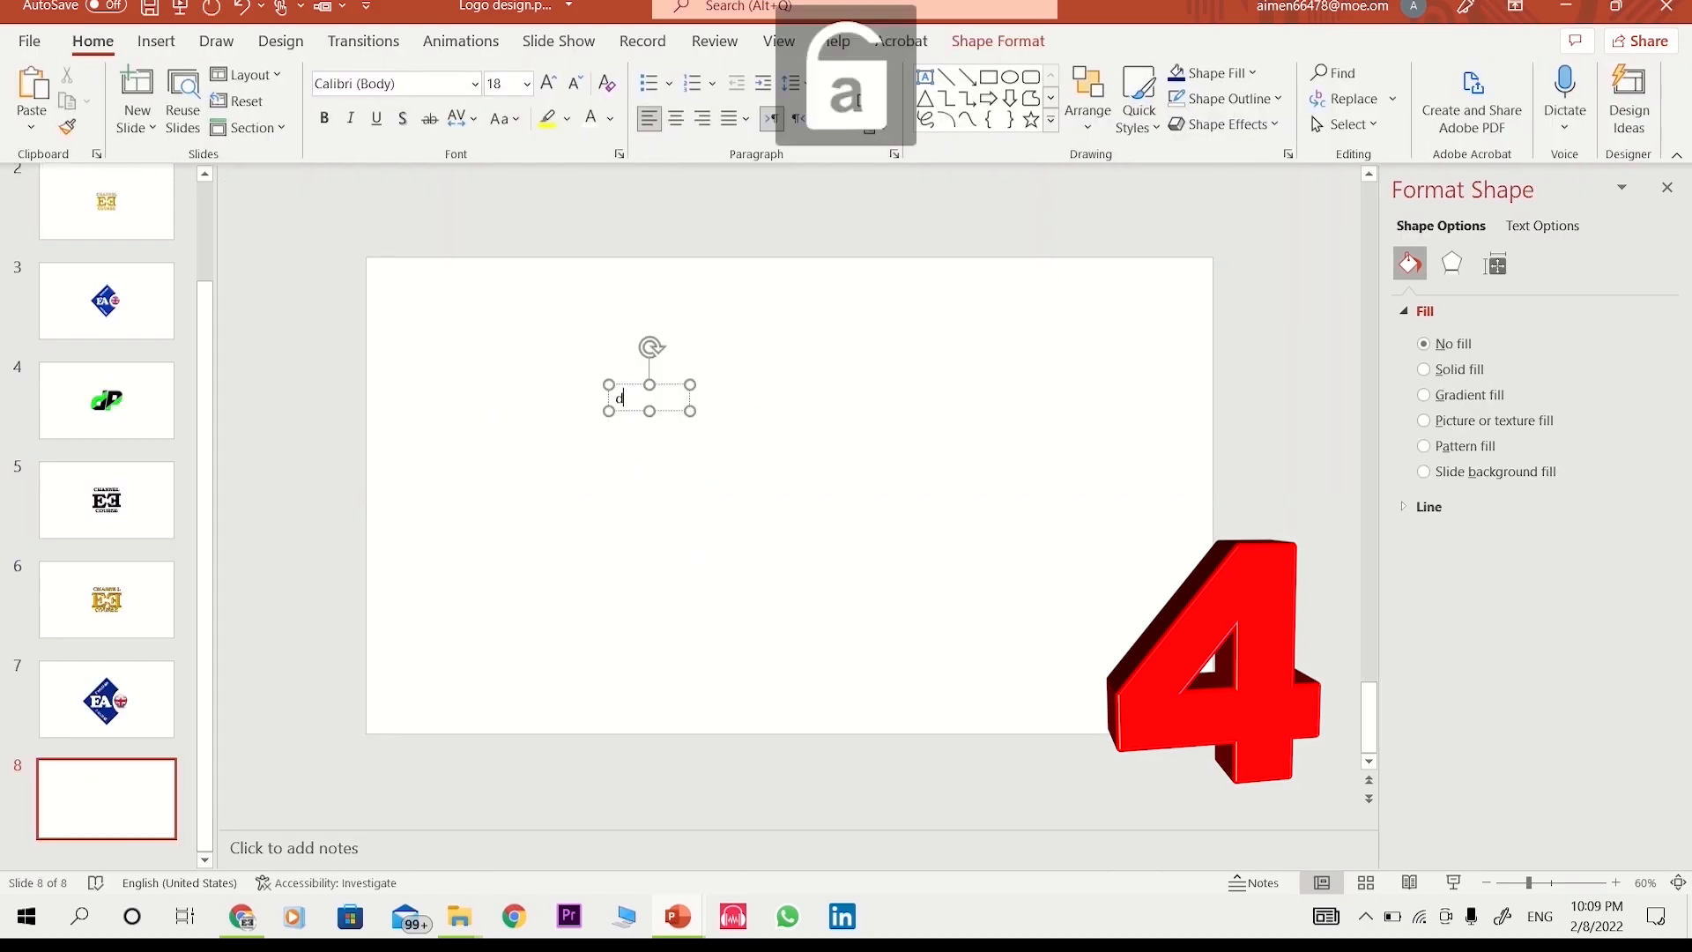
- Try the letter d in Fugaz One at 88 pt
double_click(620, 397)
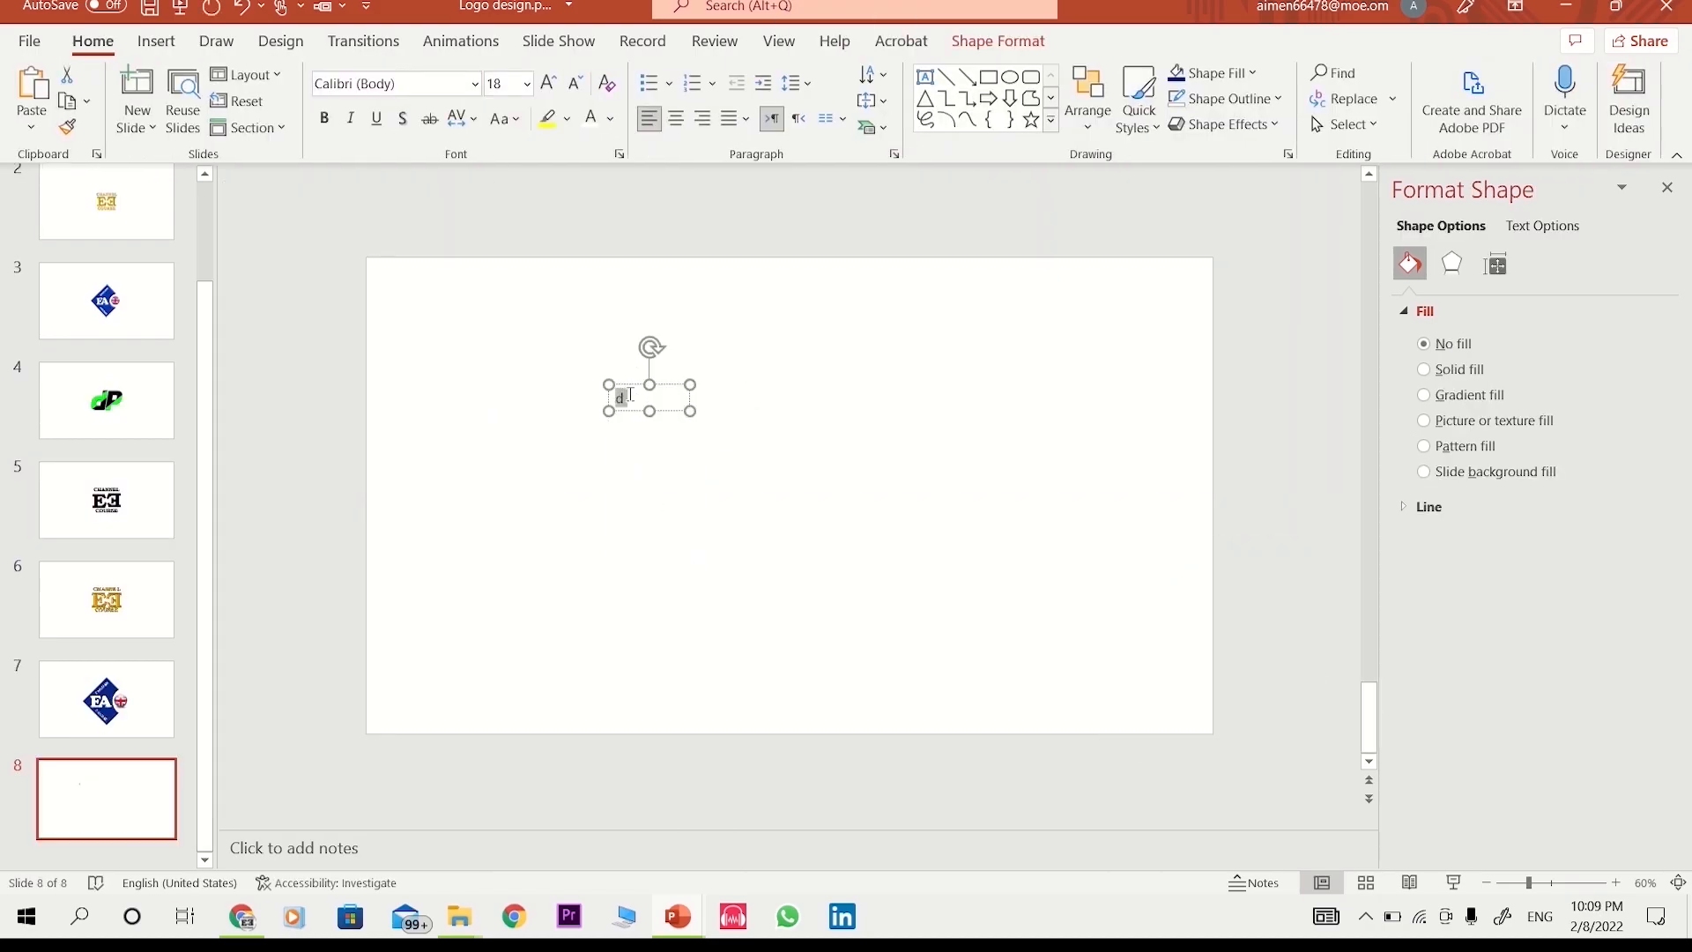
click(475, 84)
drag(630, 127, 623, 310)
click(406, 338)
click(549, 85)
click(549, 84)
click(549, 85)
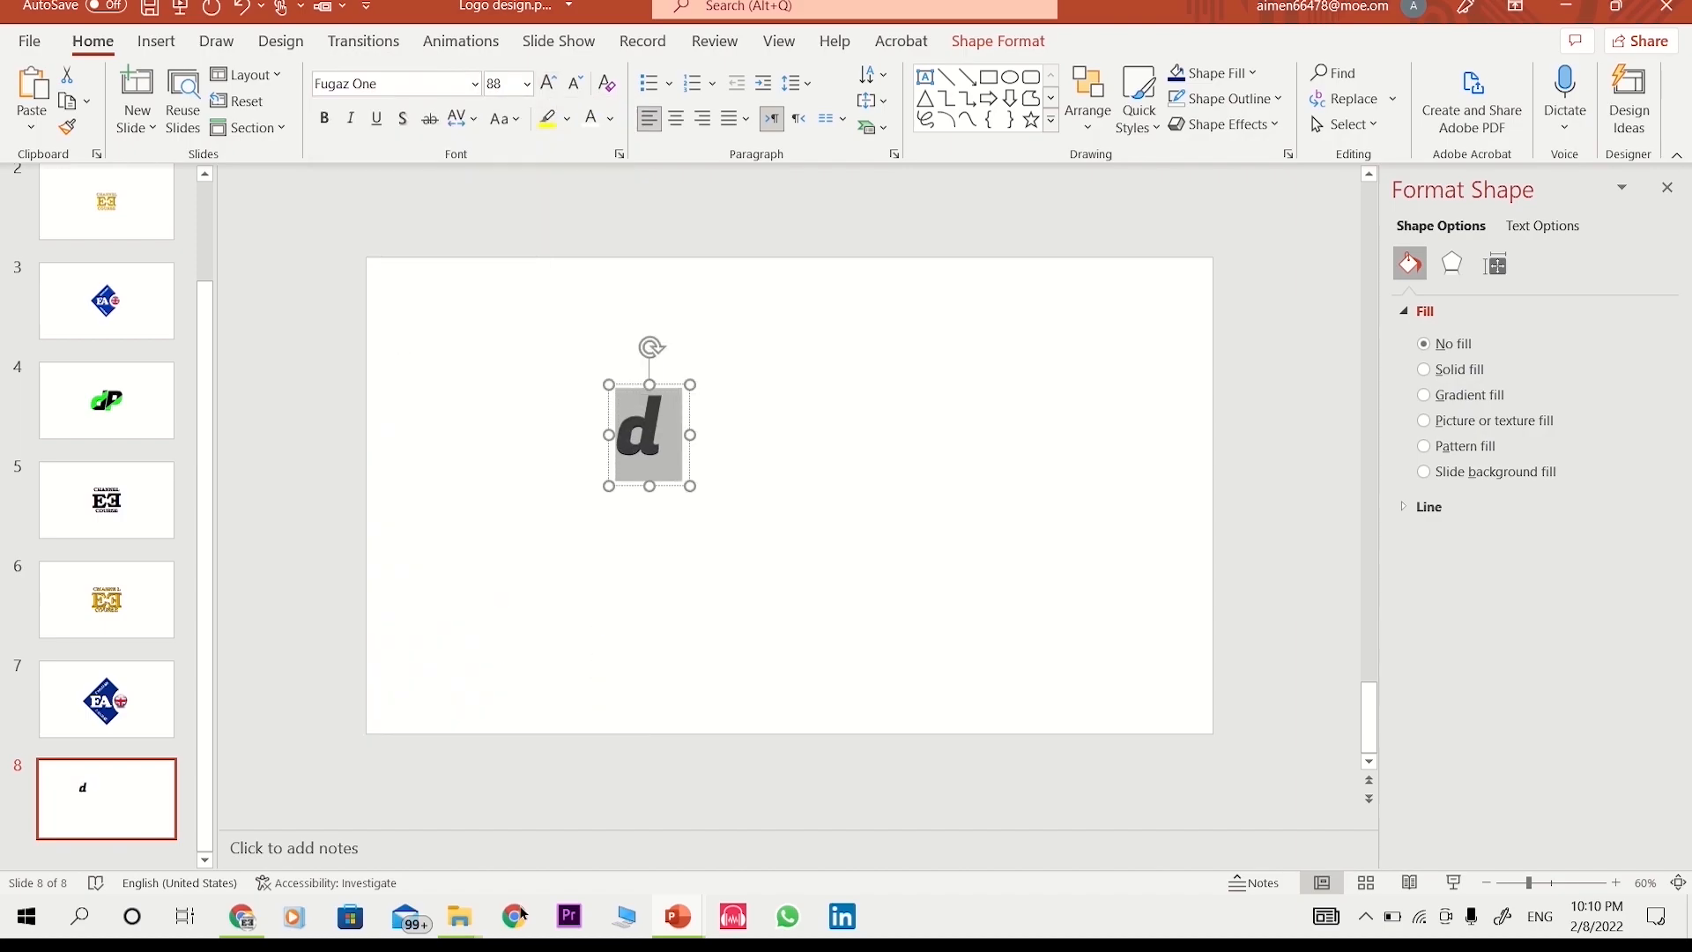
click(241, 9)
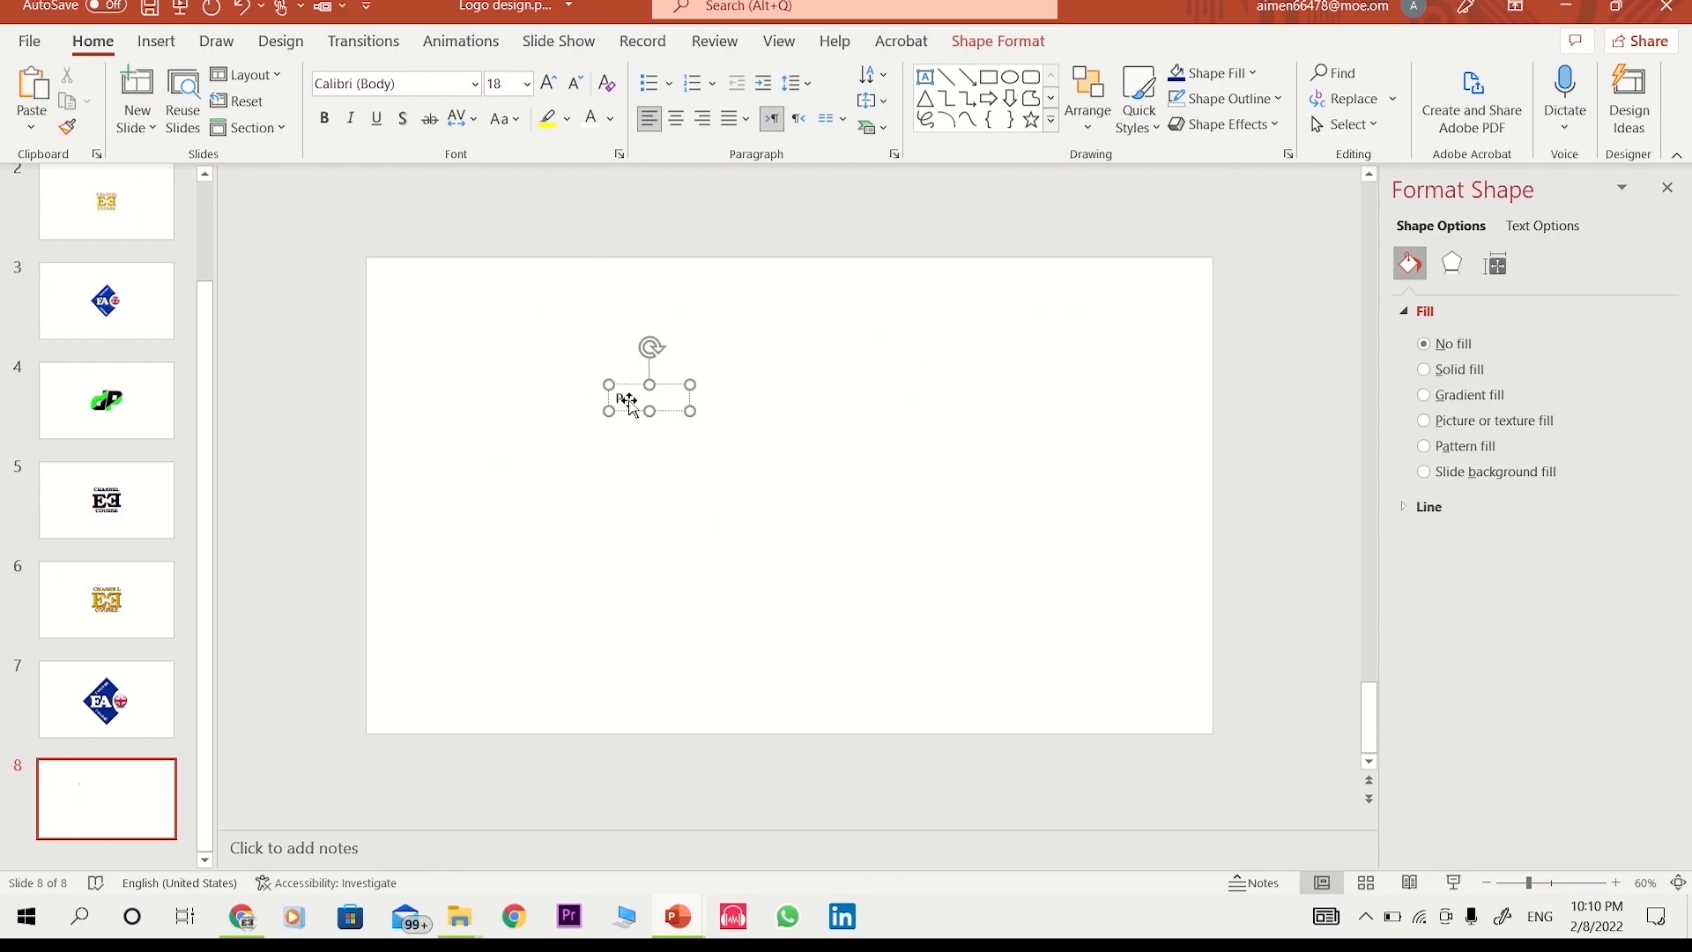
- Set the letter P in Fugaz One and enlarge it to 115 pt
click(477, 84)
click(393, 241)
click(544, 88)
click(545, 88)
click(544, 88)
click(545, 88)
click(546, 84)
click(546, 84)
click(546, 83)
click(546, 84)
click(547, 83)
click(546, 84)
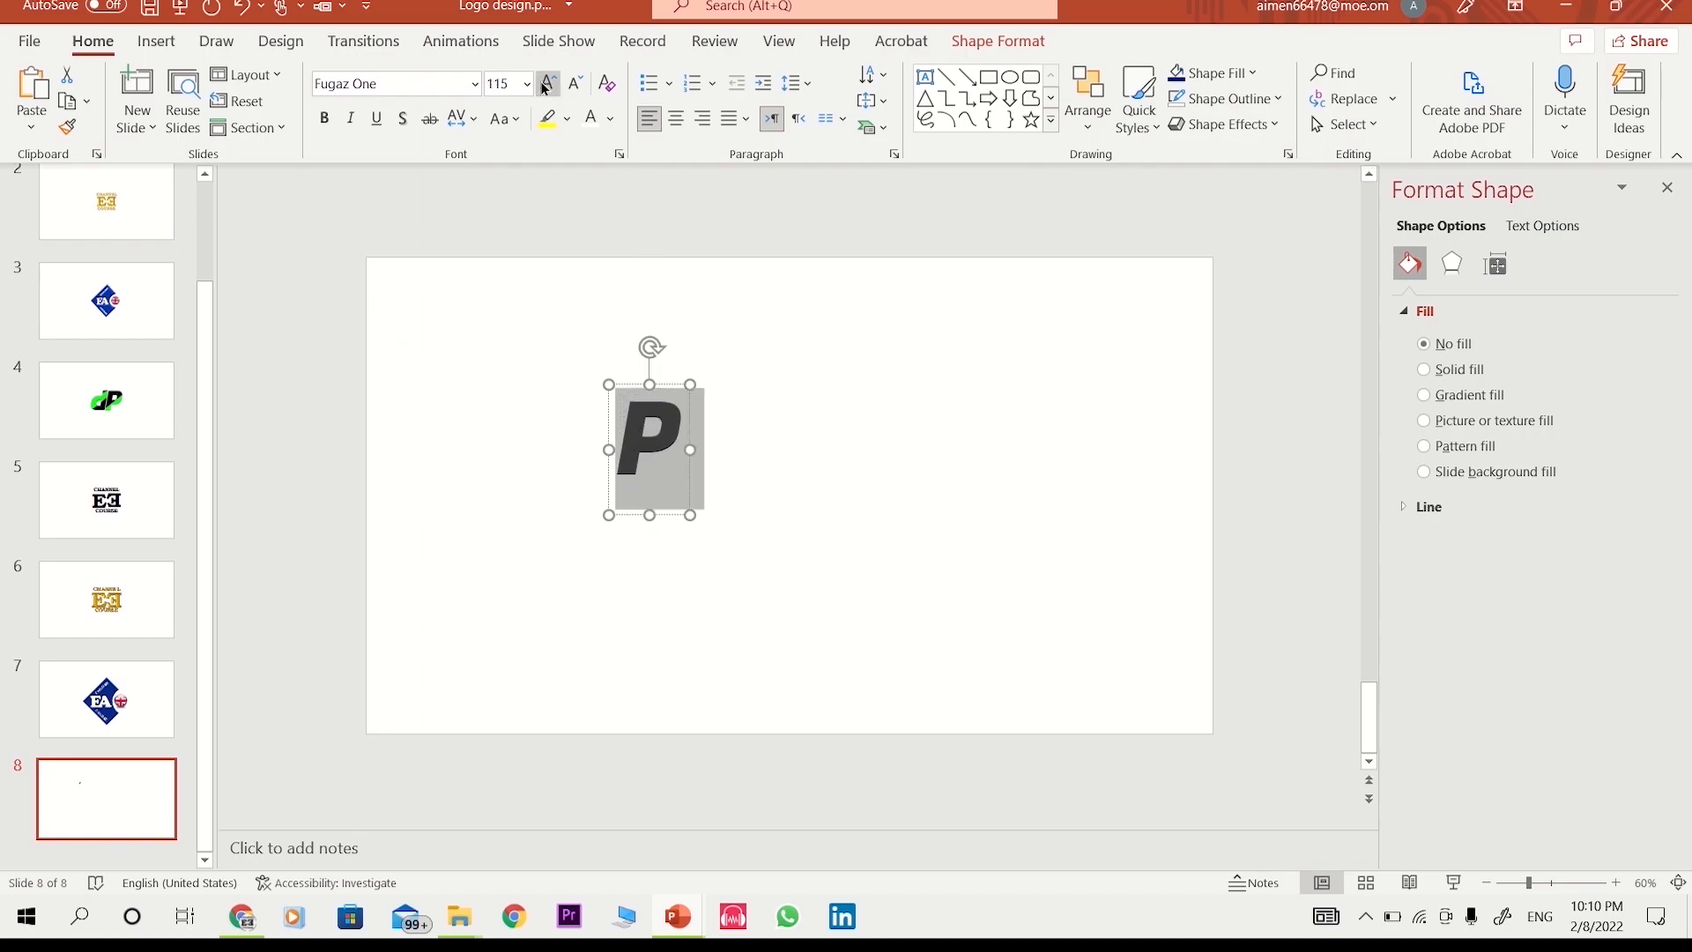
click(546, 84)
click(546, 83)
click(574, 83)
click(573, 84)
- Move the P toward the slide's centre, and rotate a duplicate of it into a d set close against its left side
drag(684, 452, 858, 517)
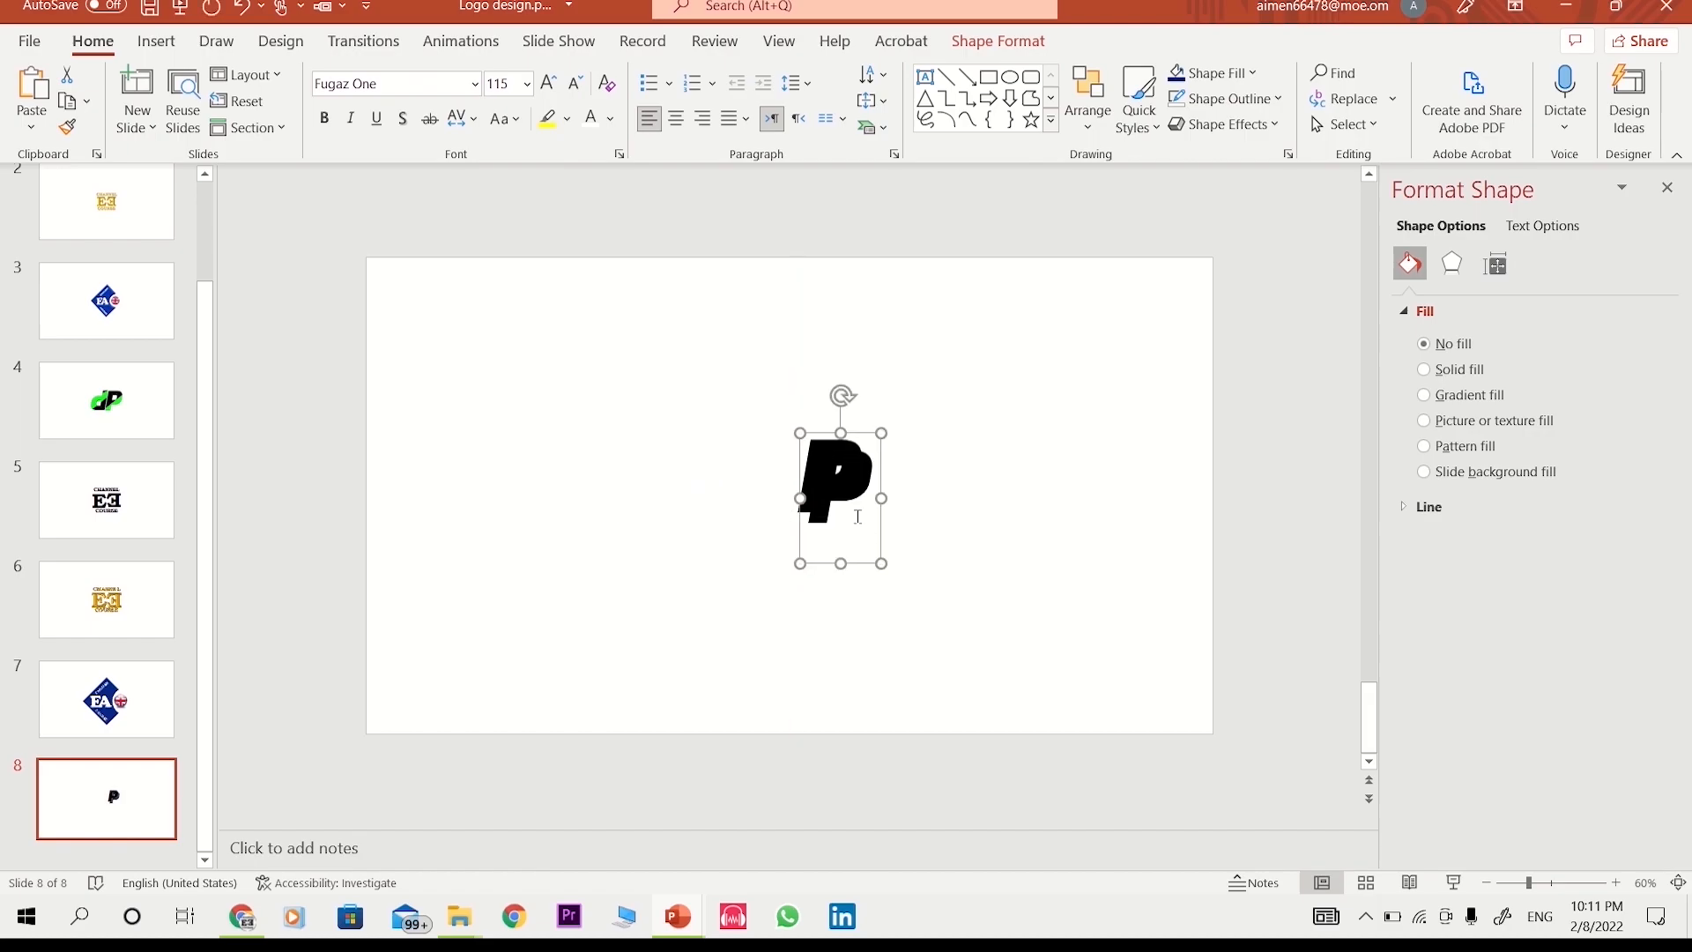
drag(854, 433, 787, 527)
drag(694, 355, 918, 574)
mouse_move(845, 551)
mouse_down()
mouse_move(819, 555)
mouse_move(828, 569)
mouse_move(820, 546)
mouse_up()
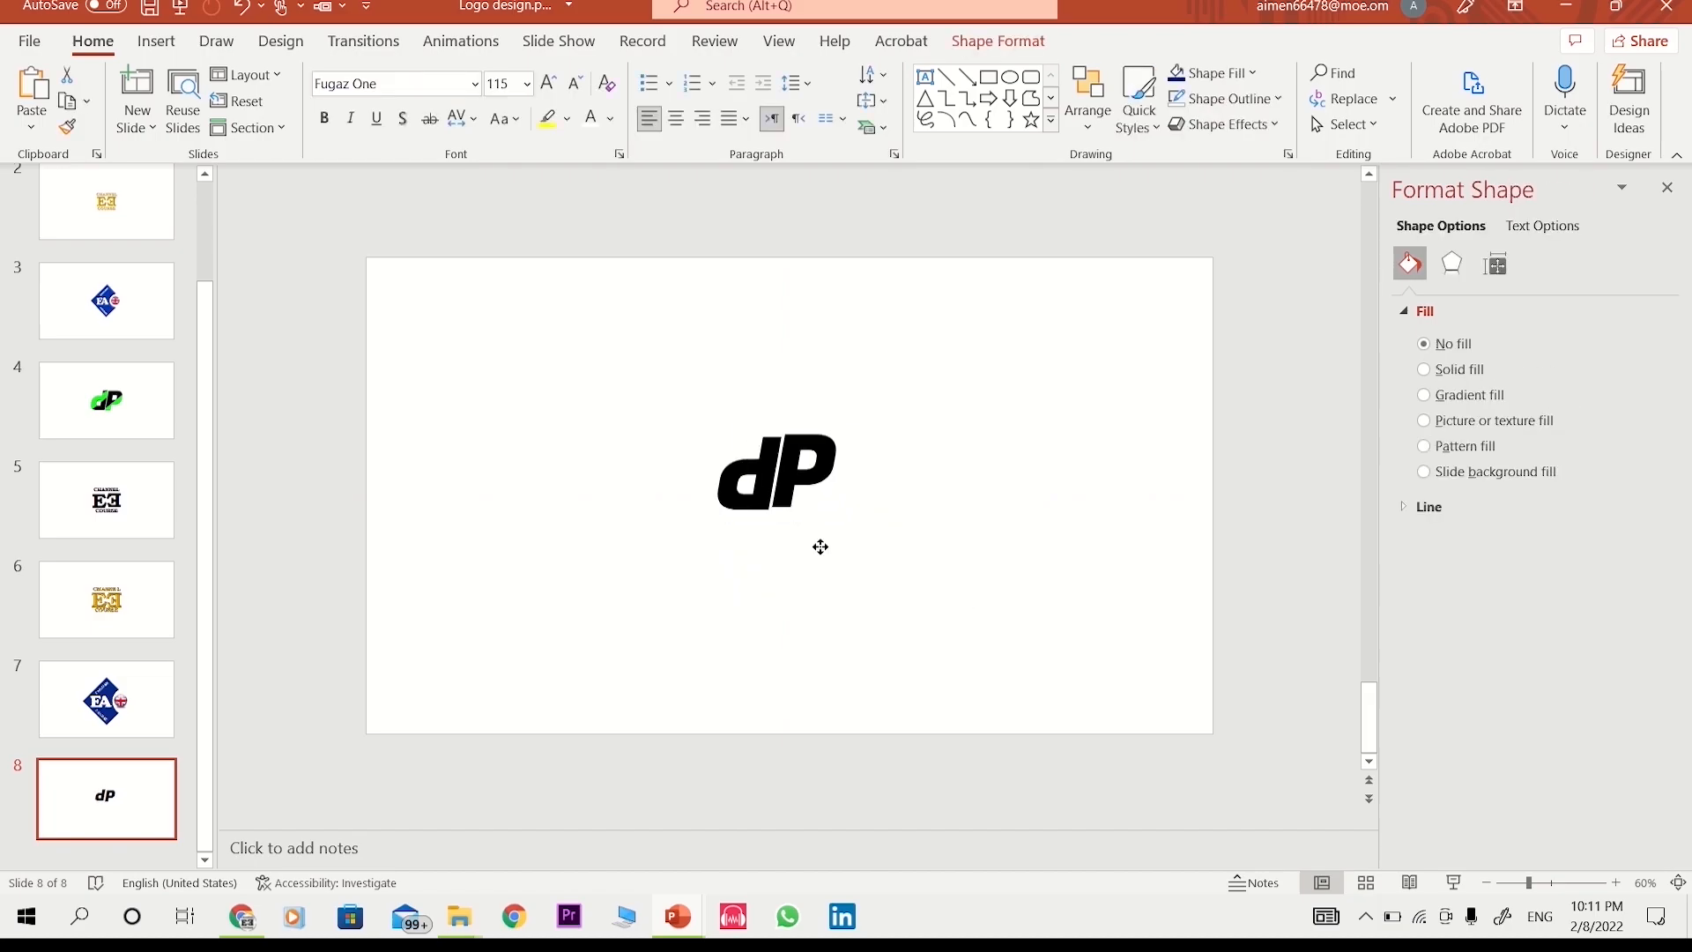
- Move the d and P apart and place a duplicate of the d above the gap between them
drag(811, 476, 914, 476)
click(755, 528)
drag(755, 528, 675, 541)
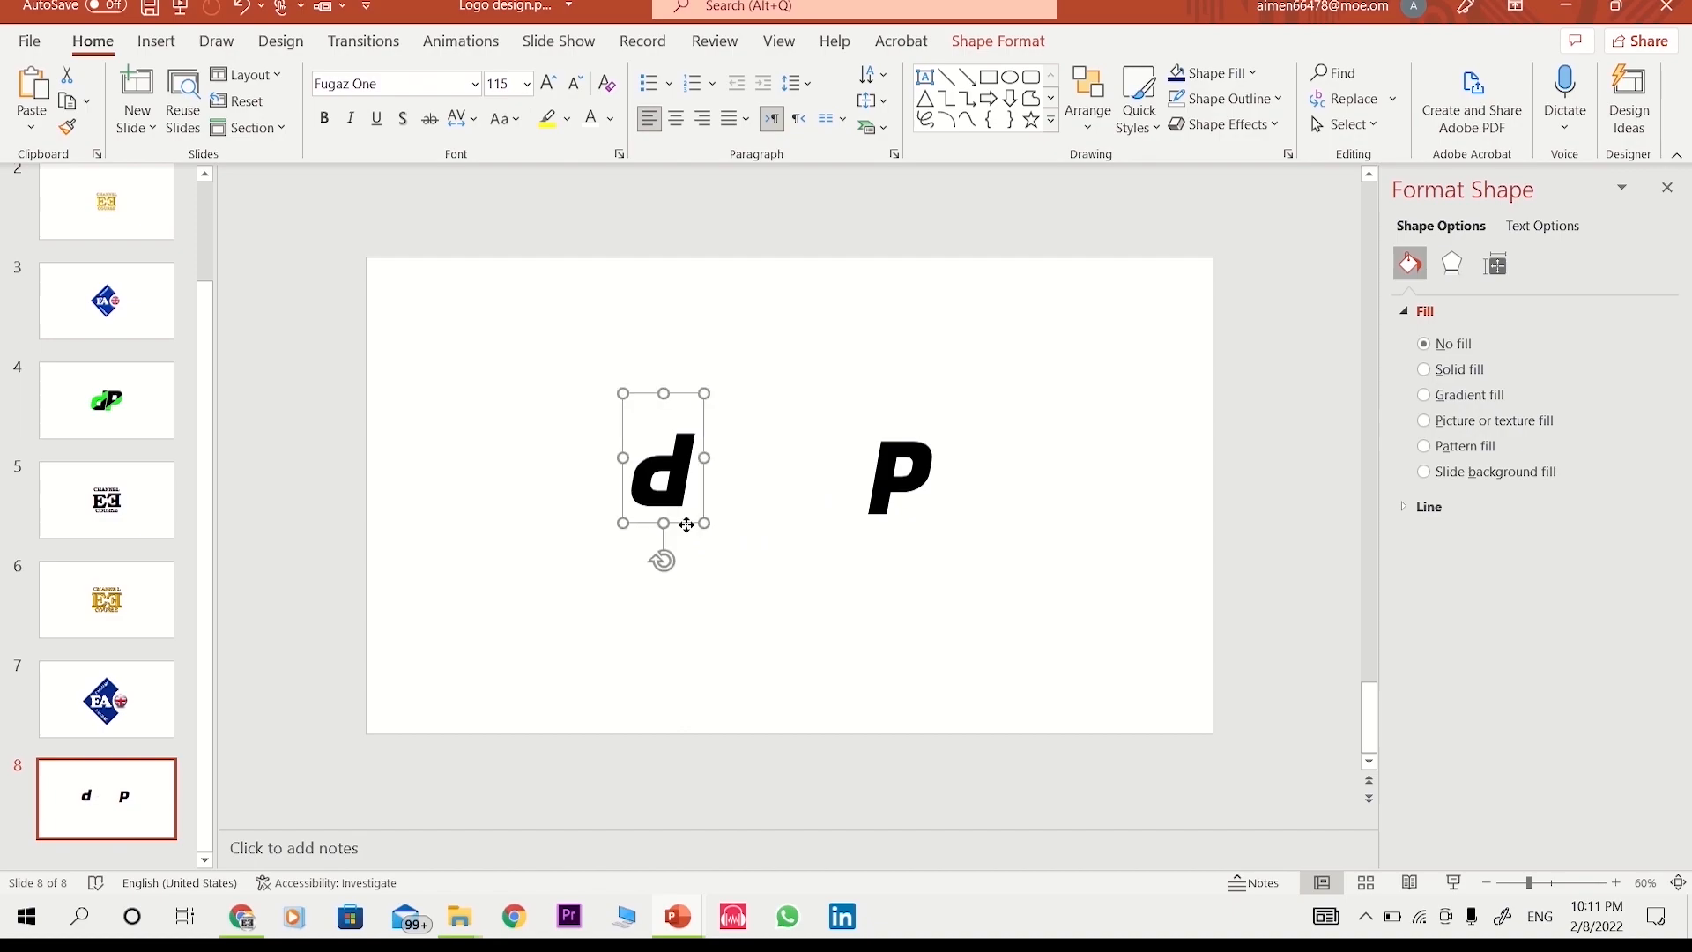
key(ctrl+d)
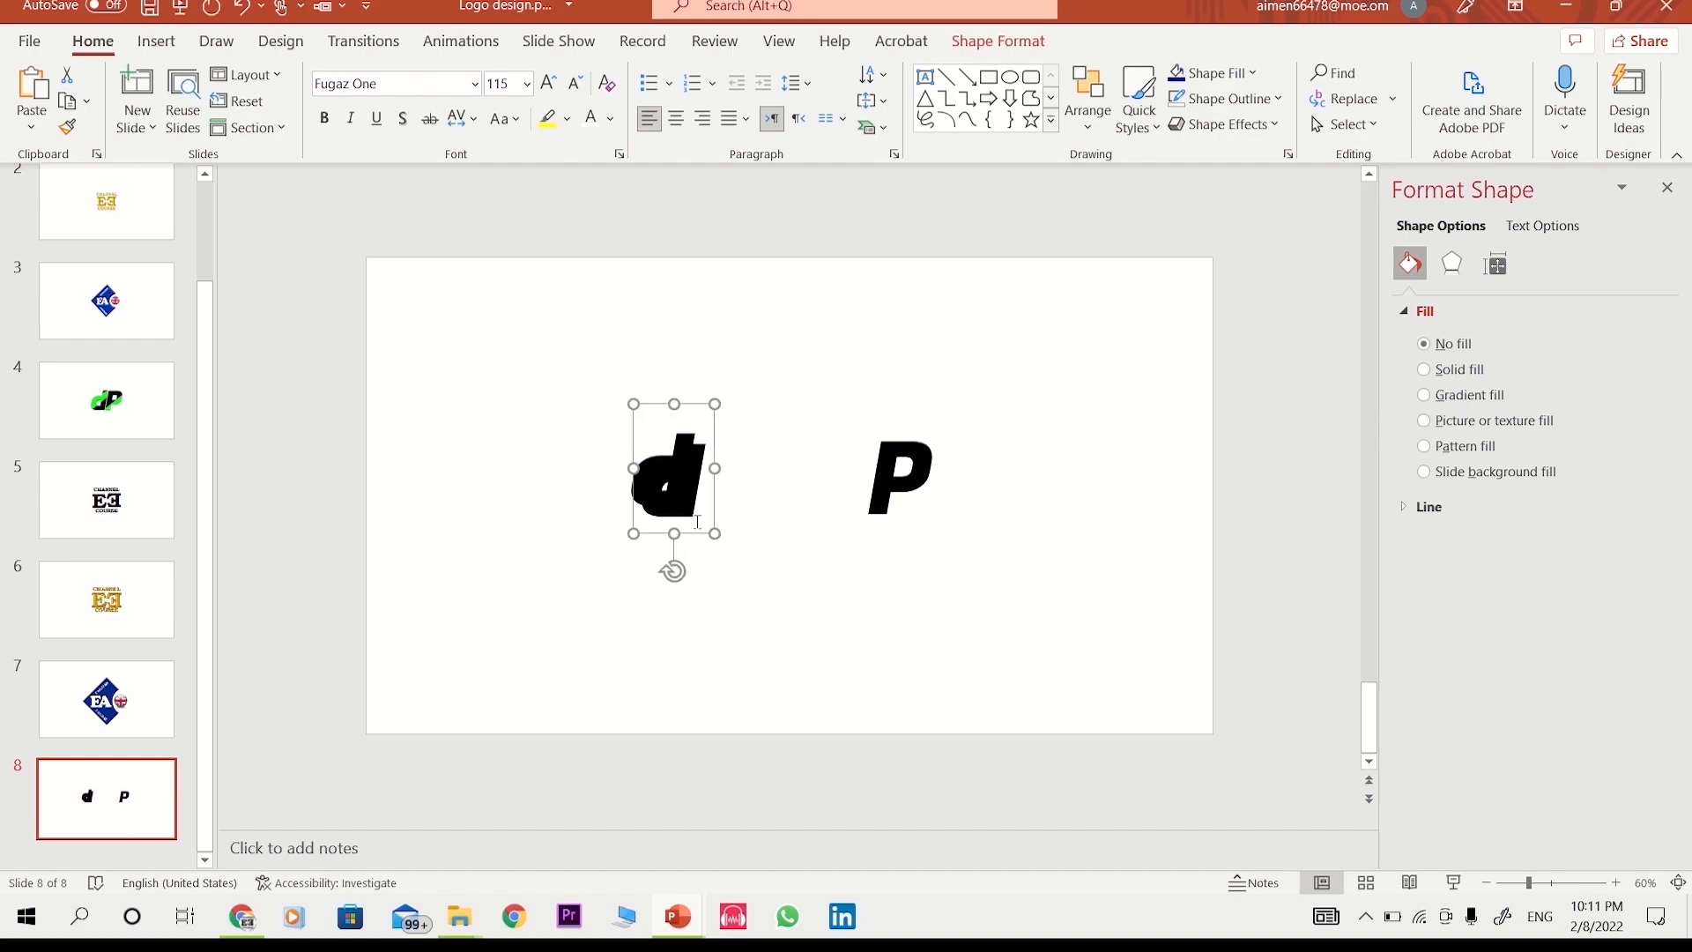
mouse_move(694, 540)
mouse_down()
mouse_move(749, 527)
mouse_move(683, 509)
mouse_up()
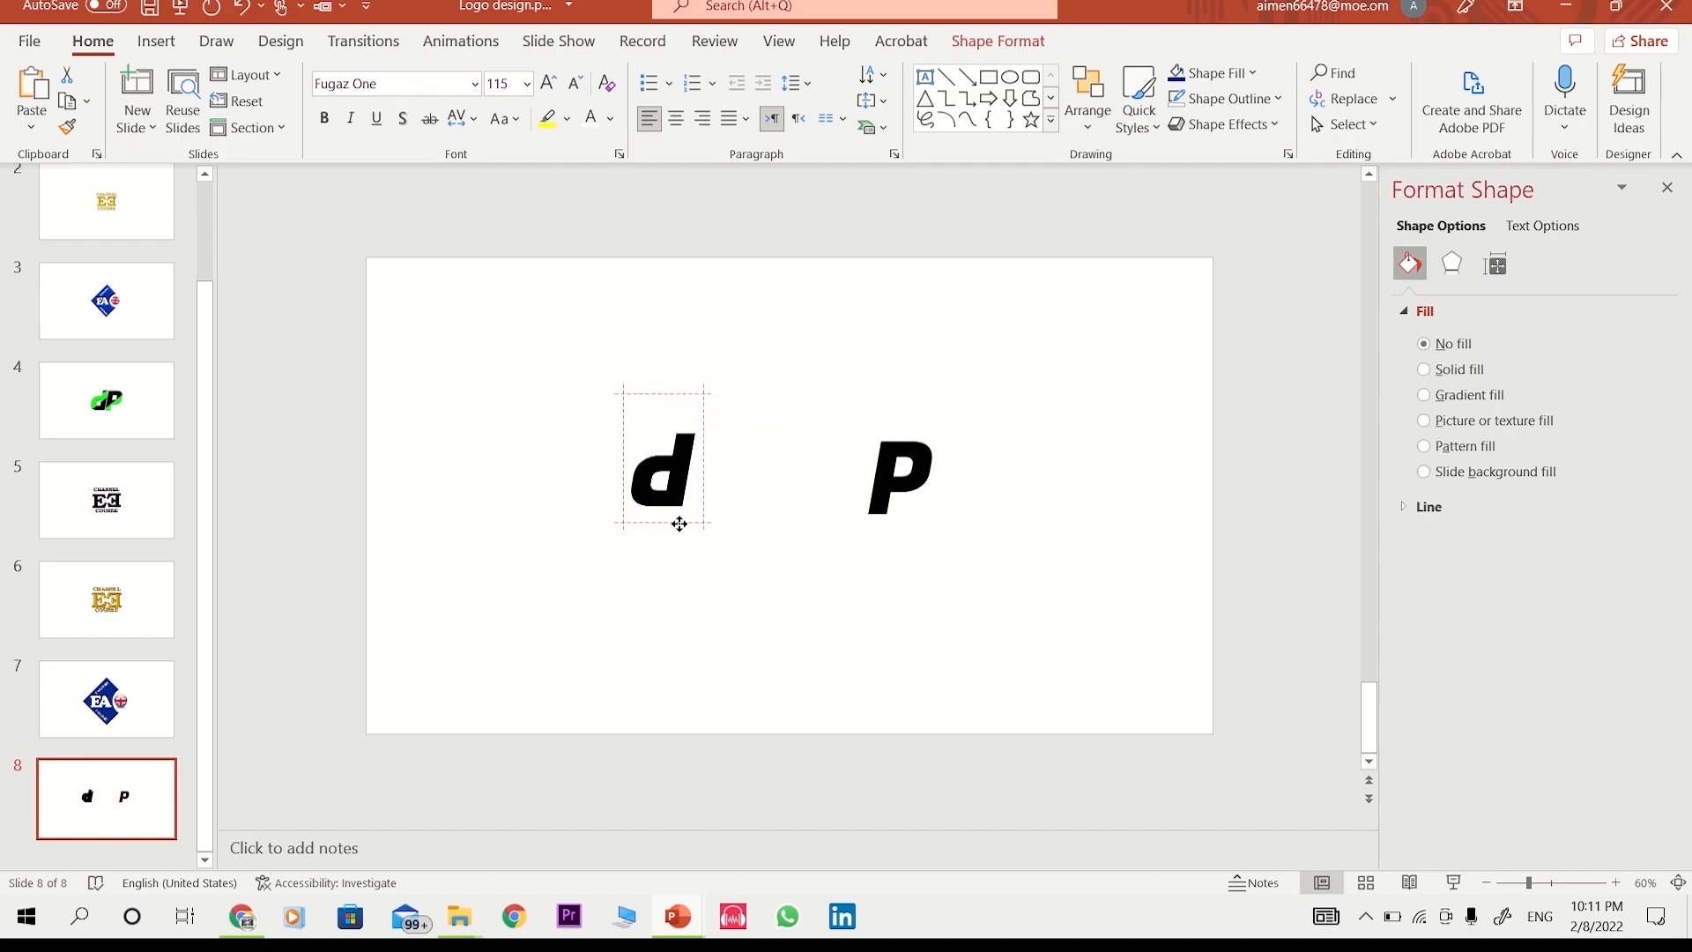
drag(679, 525, 798, 447)
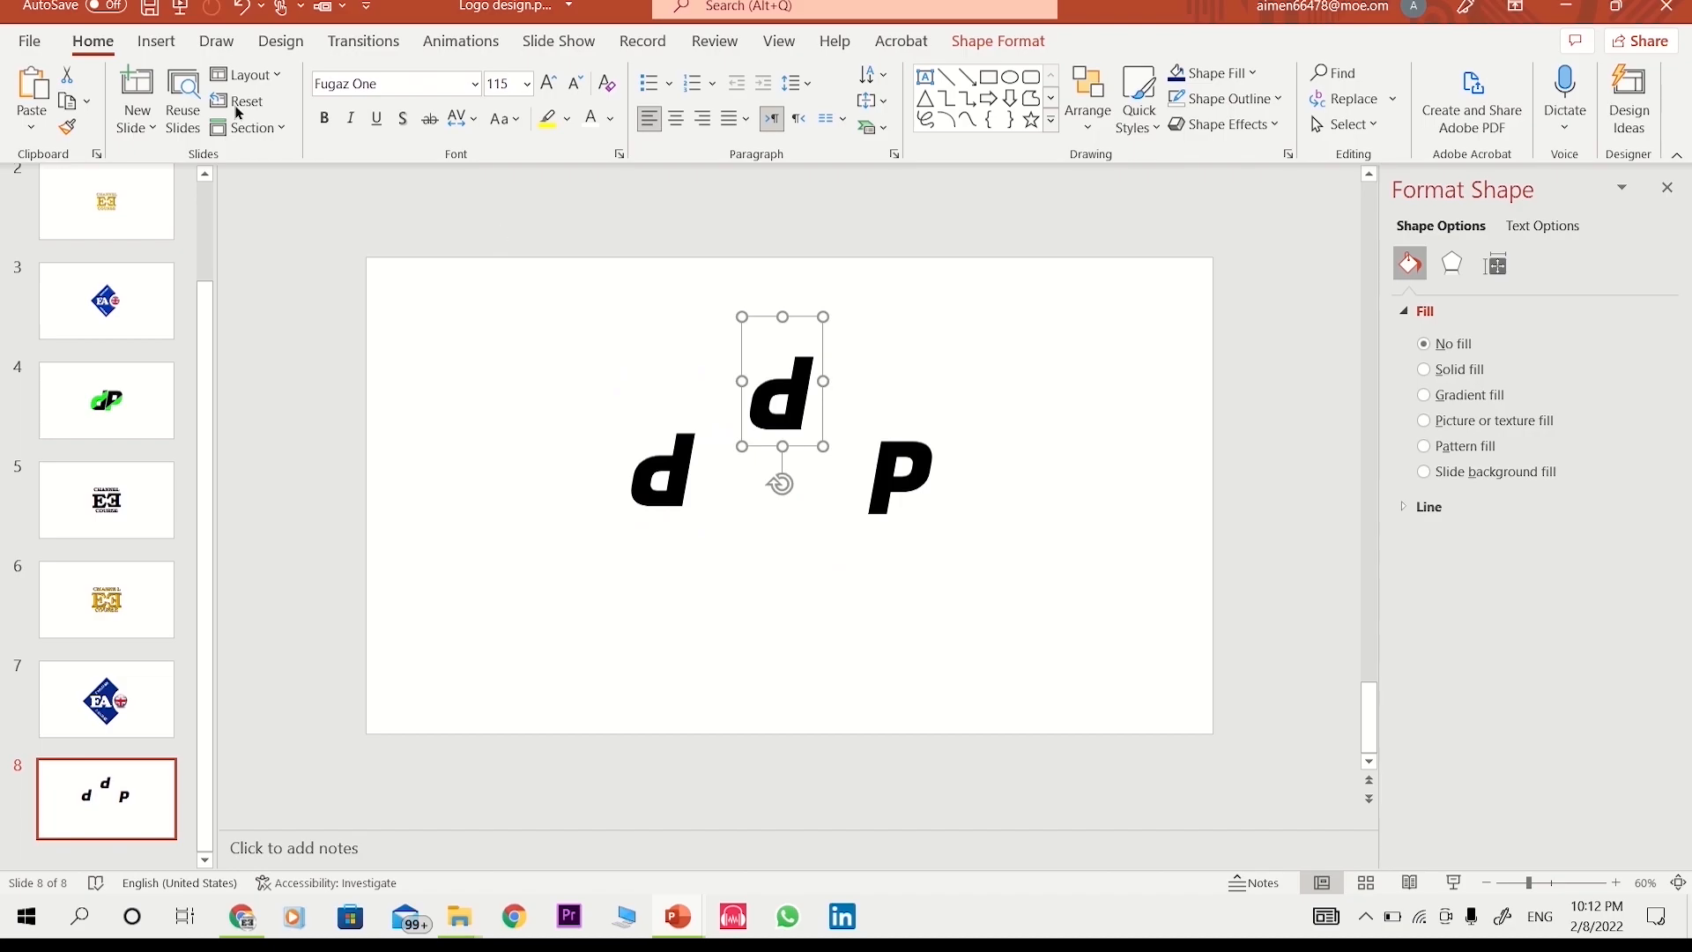
- Draw a rectangle about 0.87" by 2.08" and tilt it diagonally across the lower part of the upper d
click(165, 44)
click(396, 88)
click(450, 187)
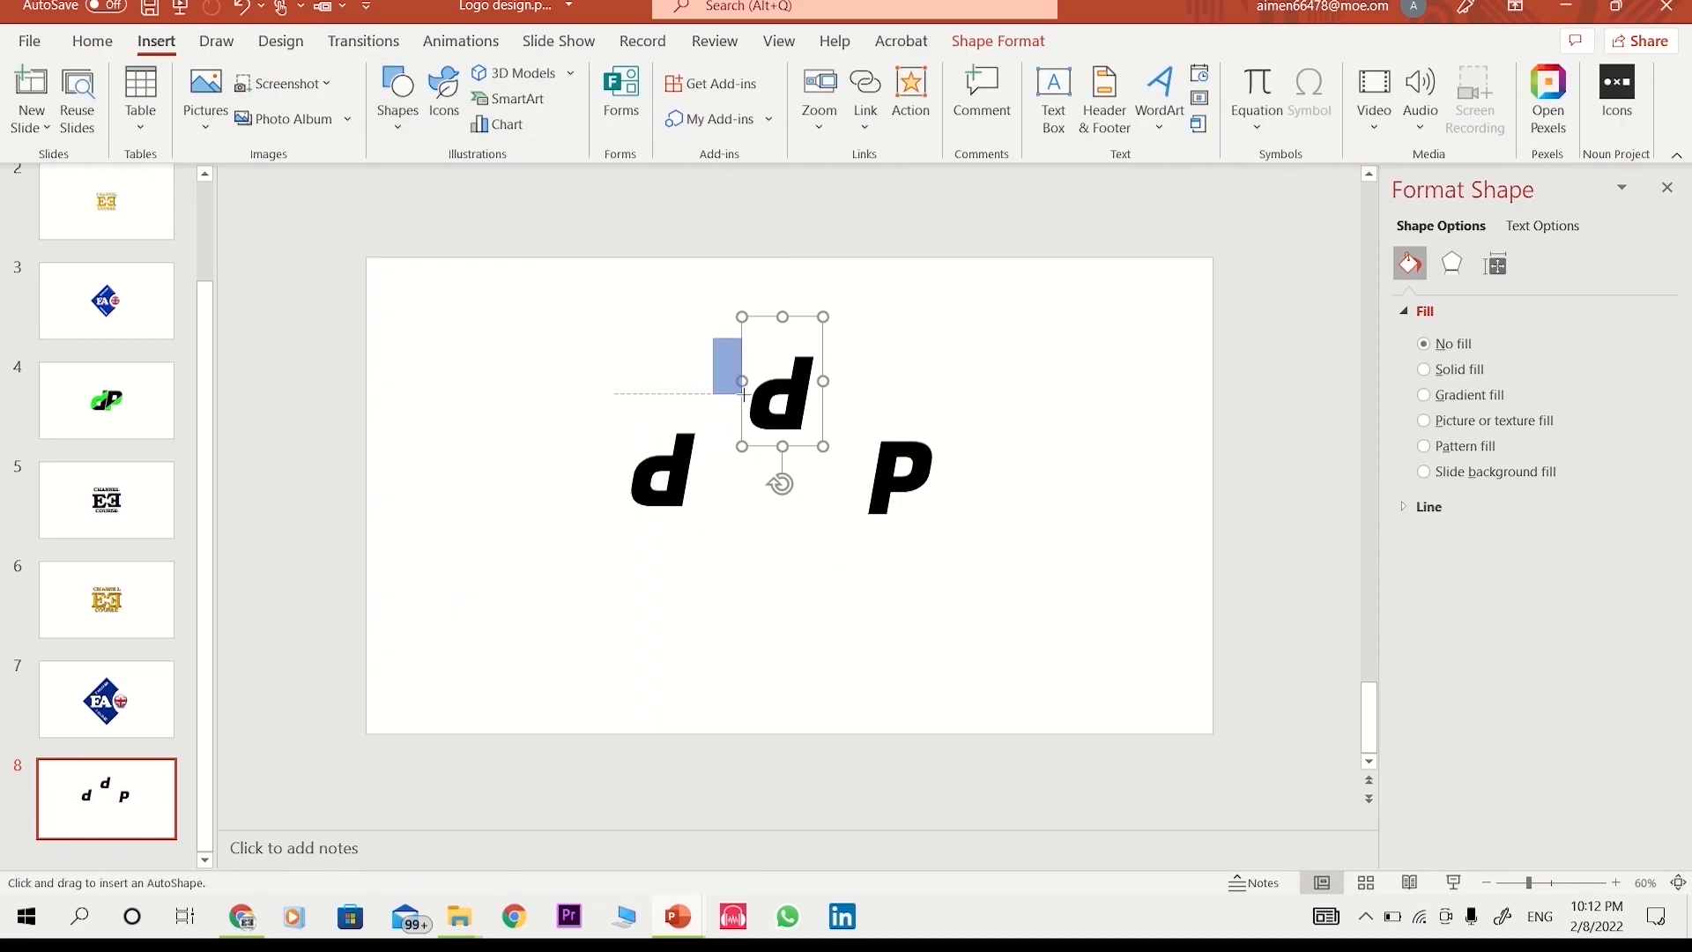
drag(805, 400, 845, 394)
drag(780, 300, 796, 423)
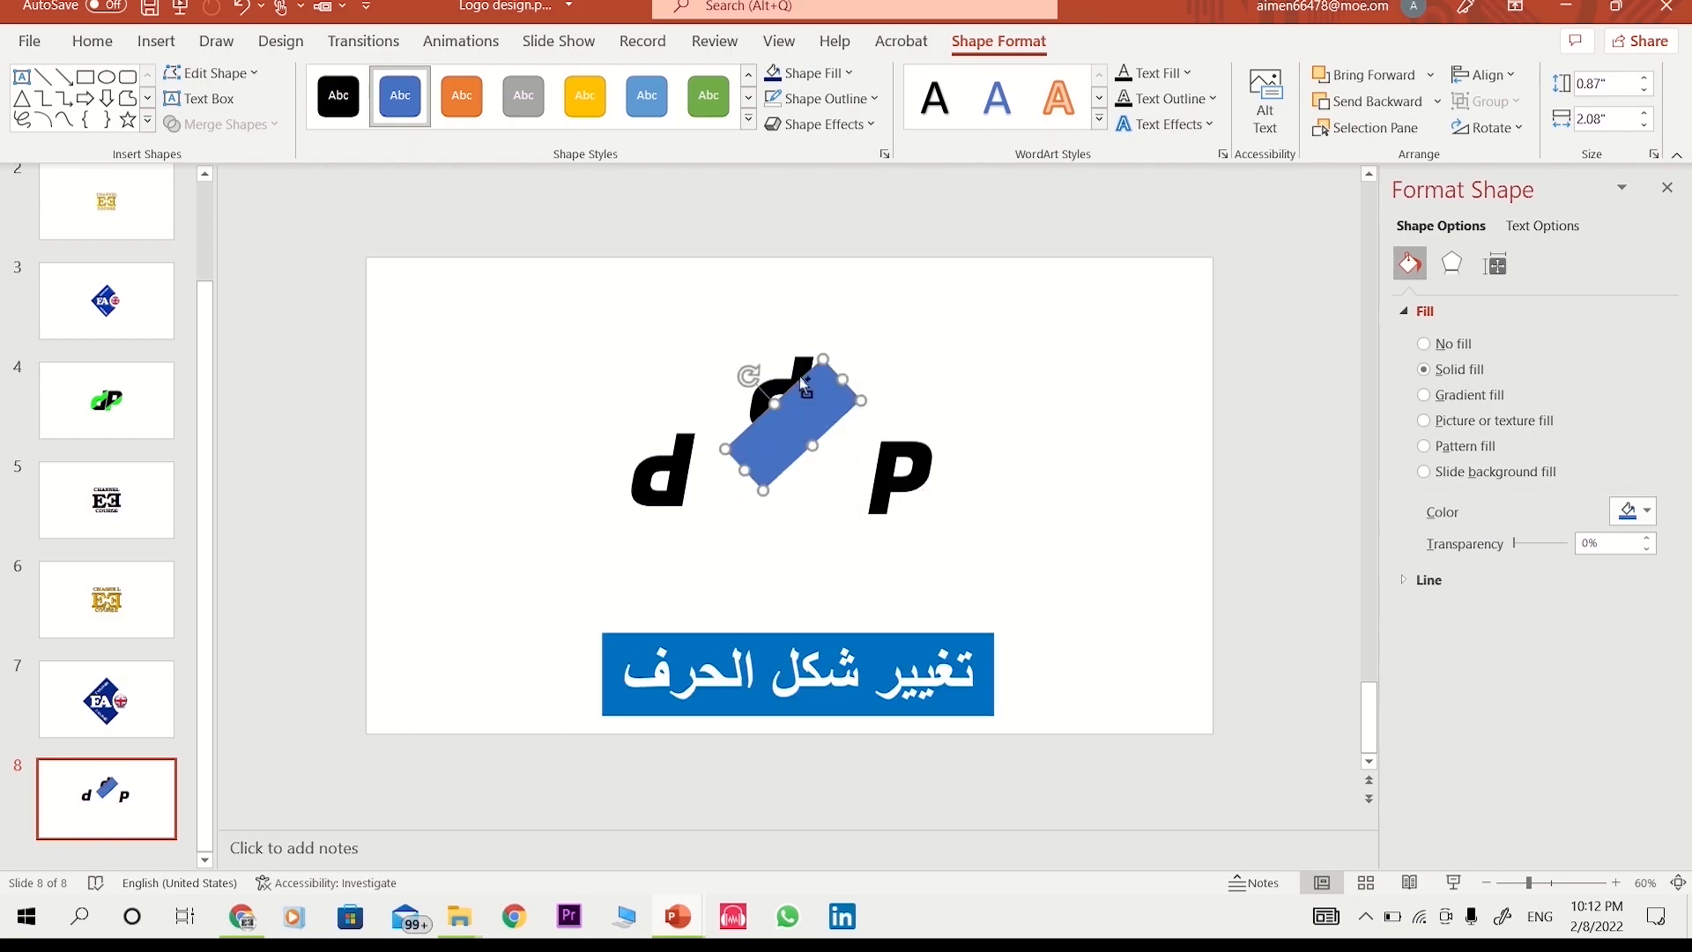
click(1619, 883)
click(1620, 883)
click(1620, 883)
click(1620, 883)
click(1616, 883)
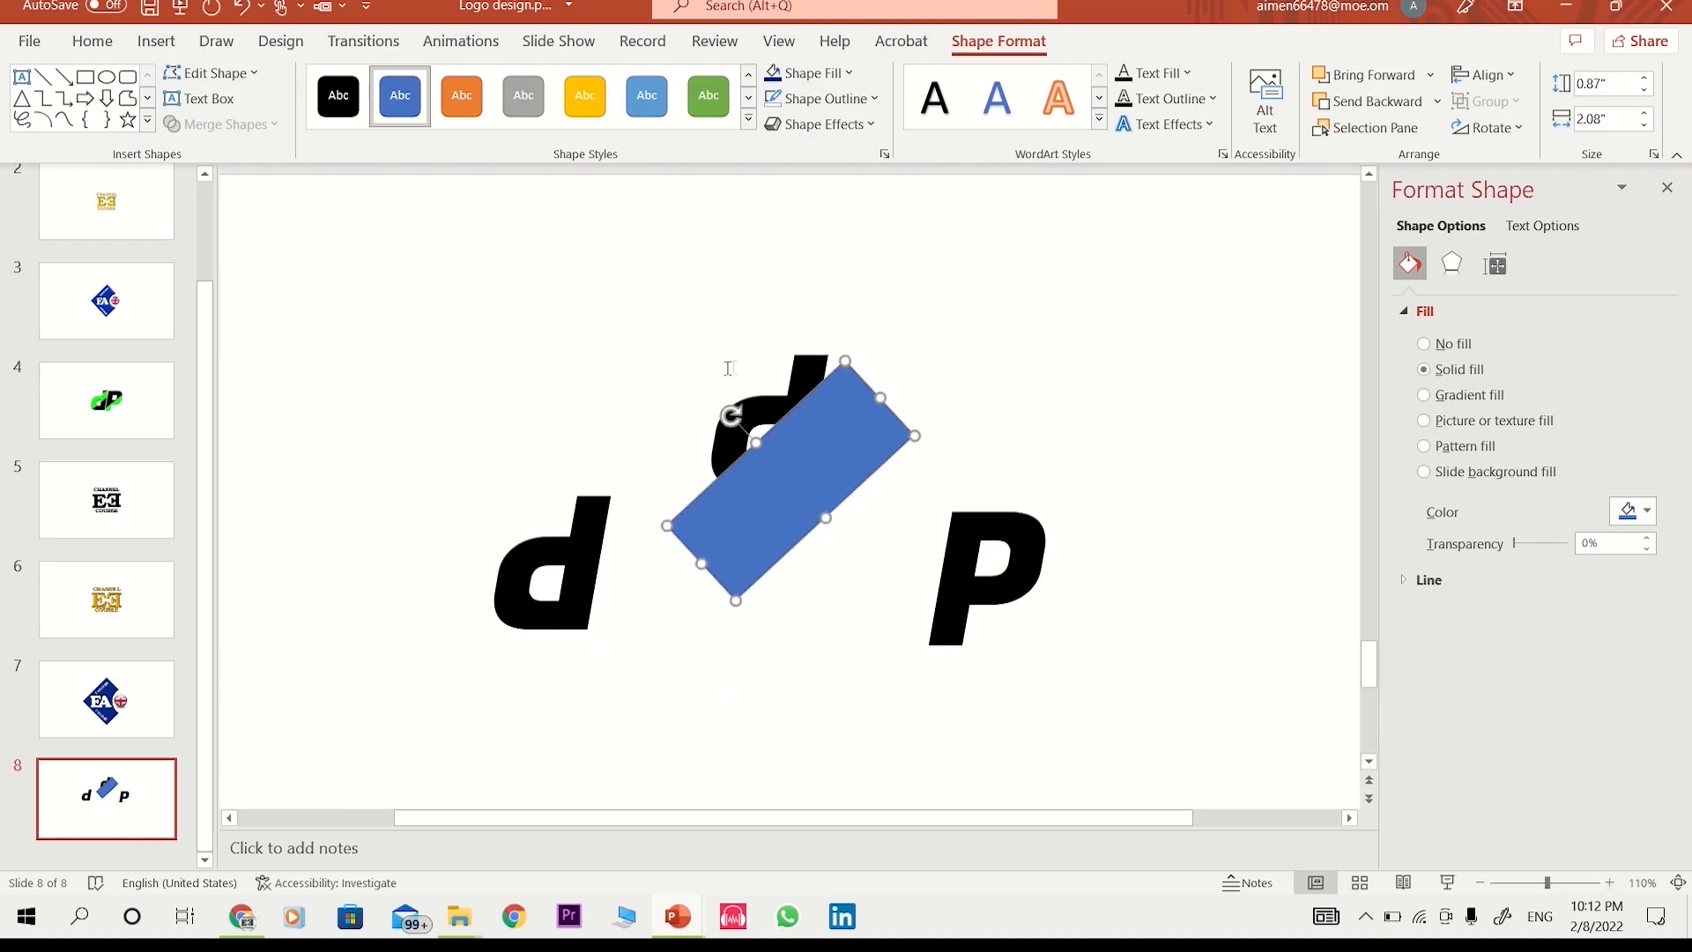
shift+click(805, 371)
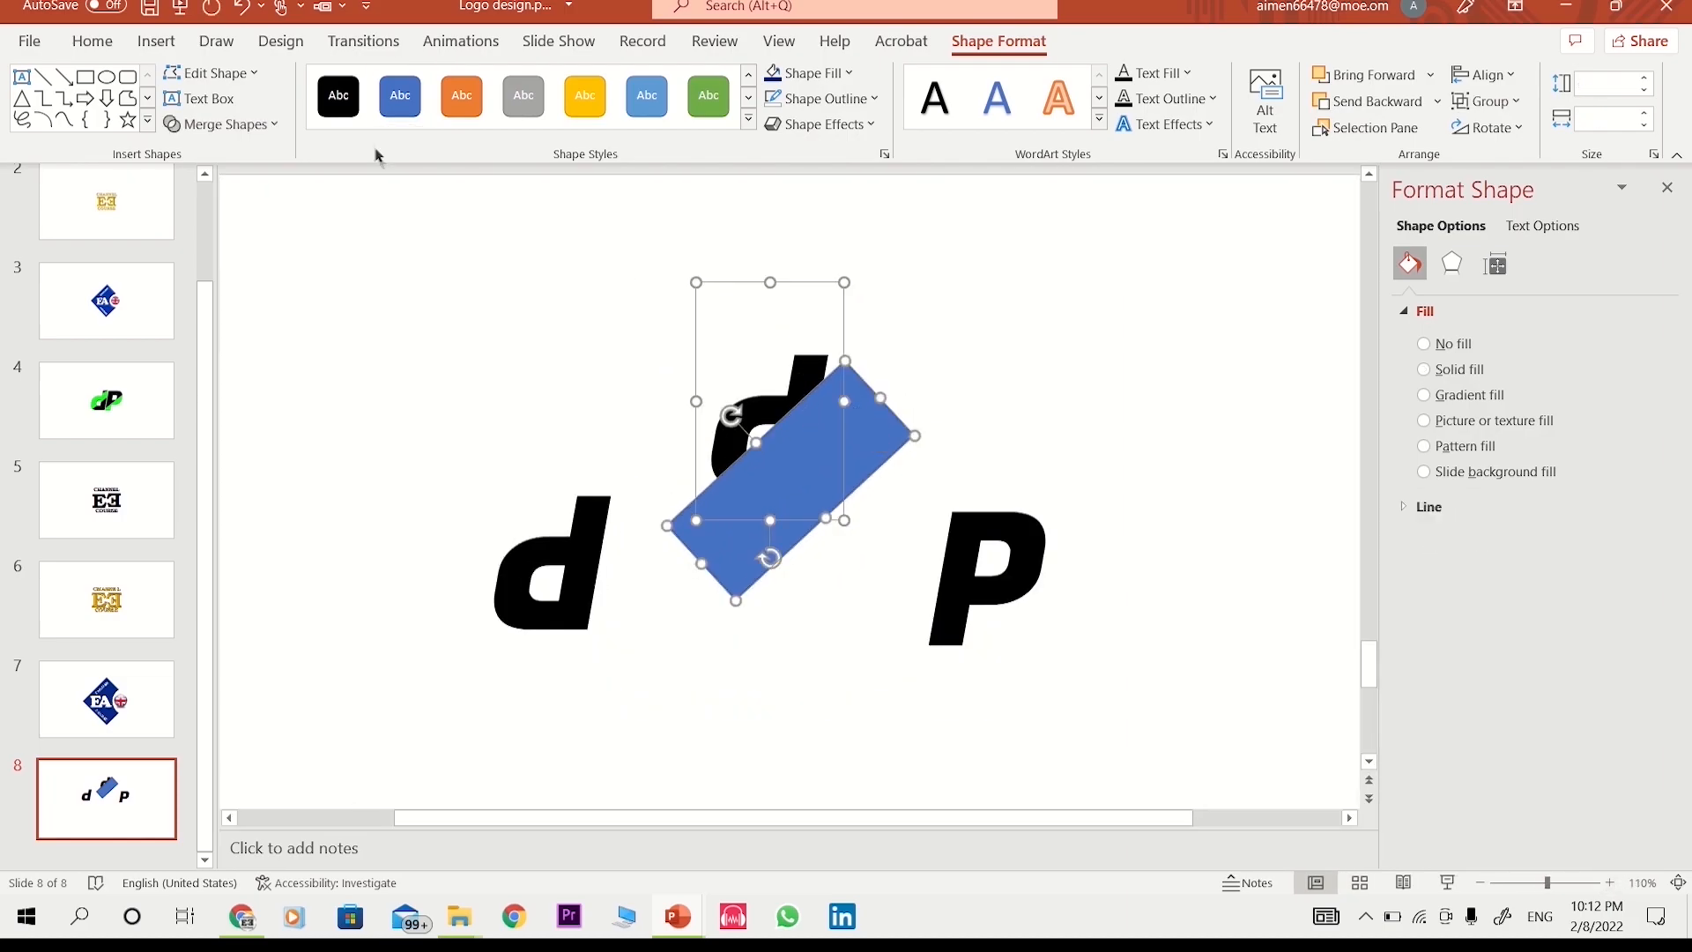
click(222, 125)
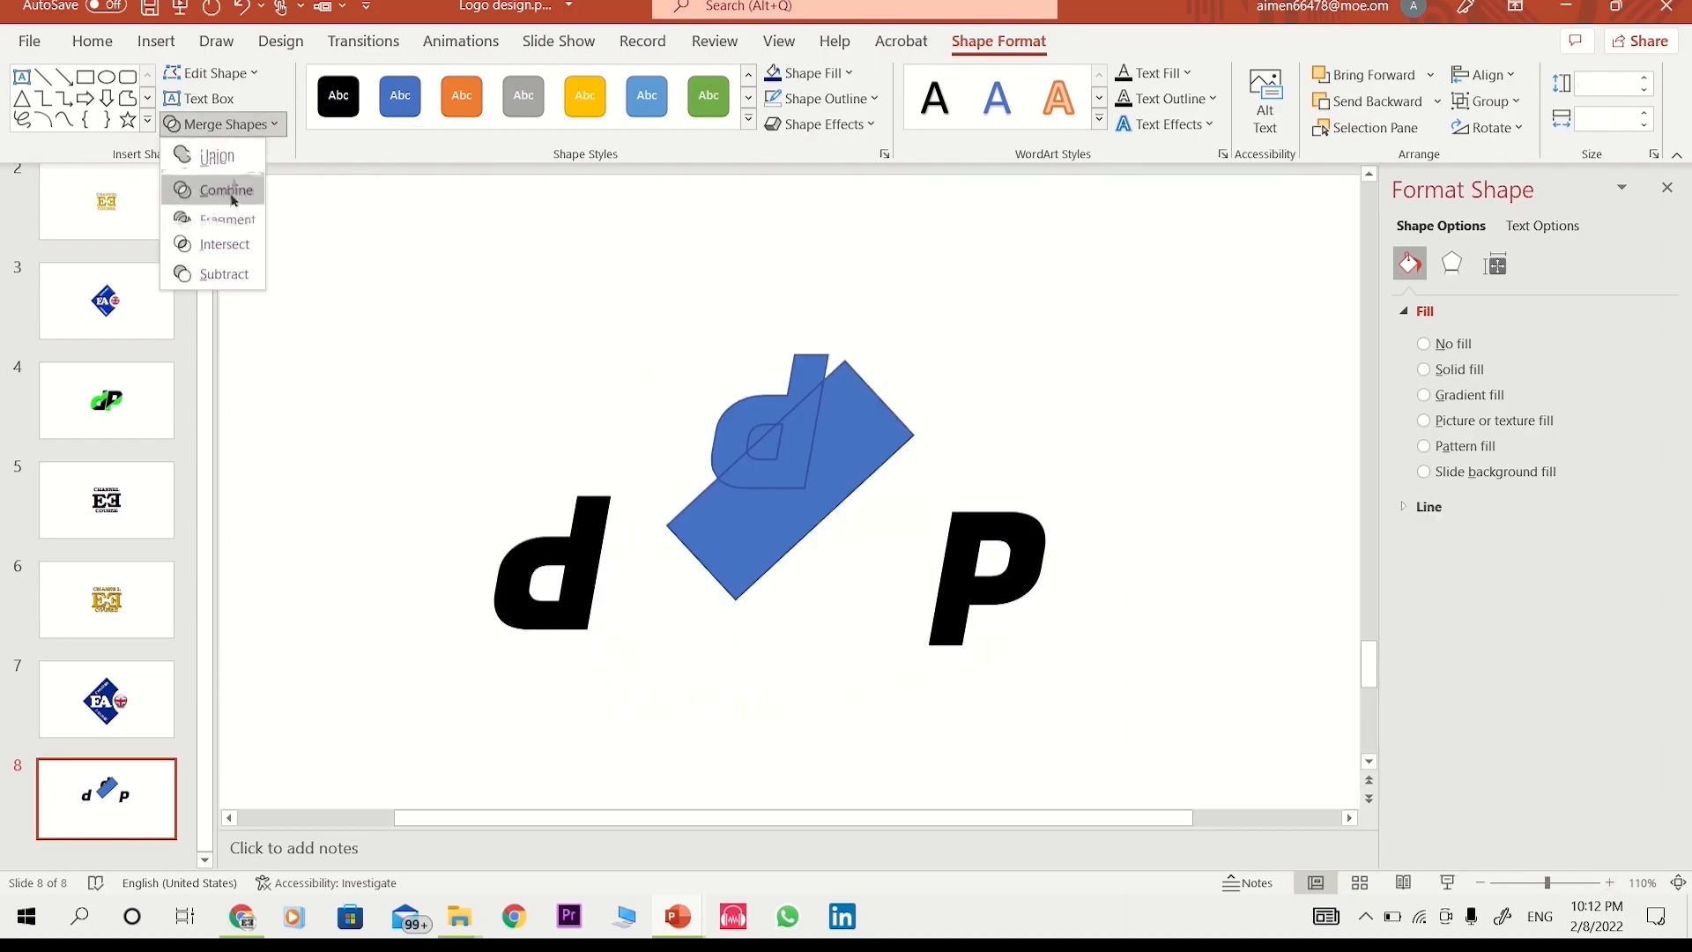
click(1025, 353)
click(1025, 353)
click(800, 423)
shift+click(805, 371)
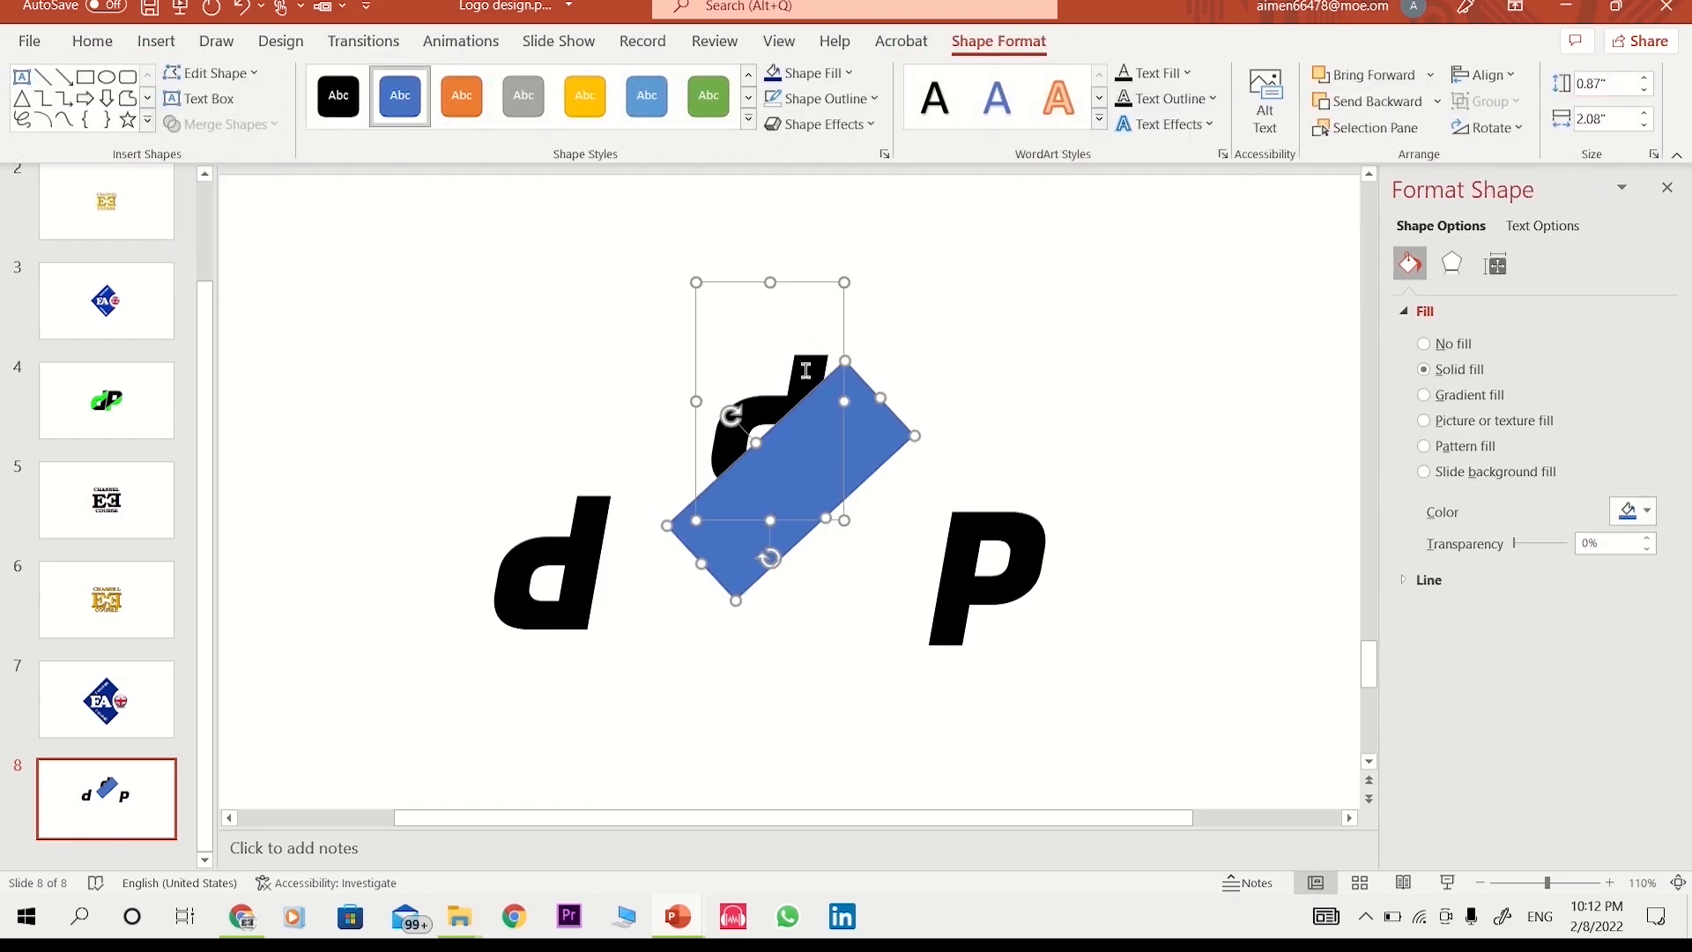
click(255, 124)
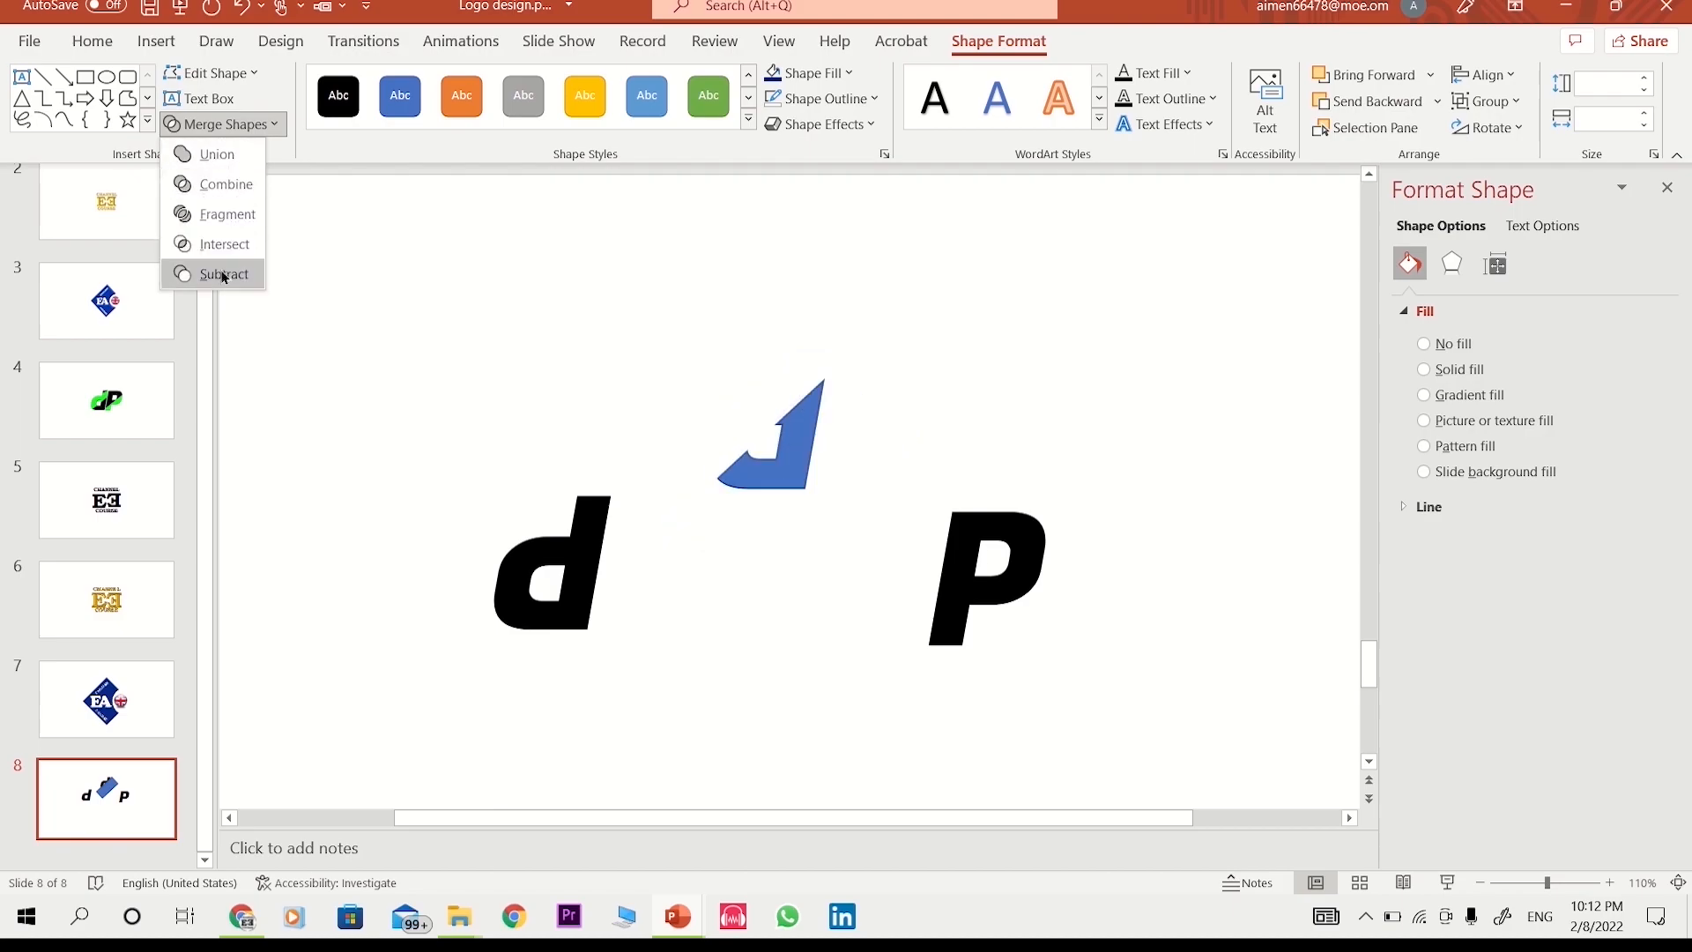
click(536, 317)
- Subtract the tilted rectangle from the upper d, leaving only the letter's diagonally cut upper part
shift+click(846, 432)
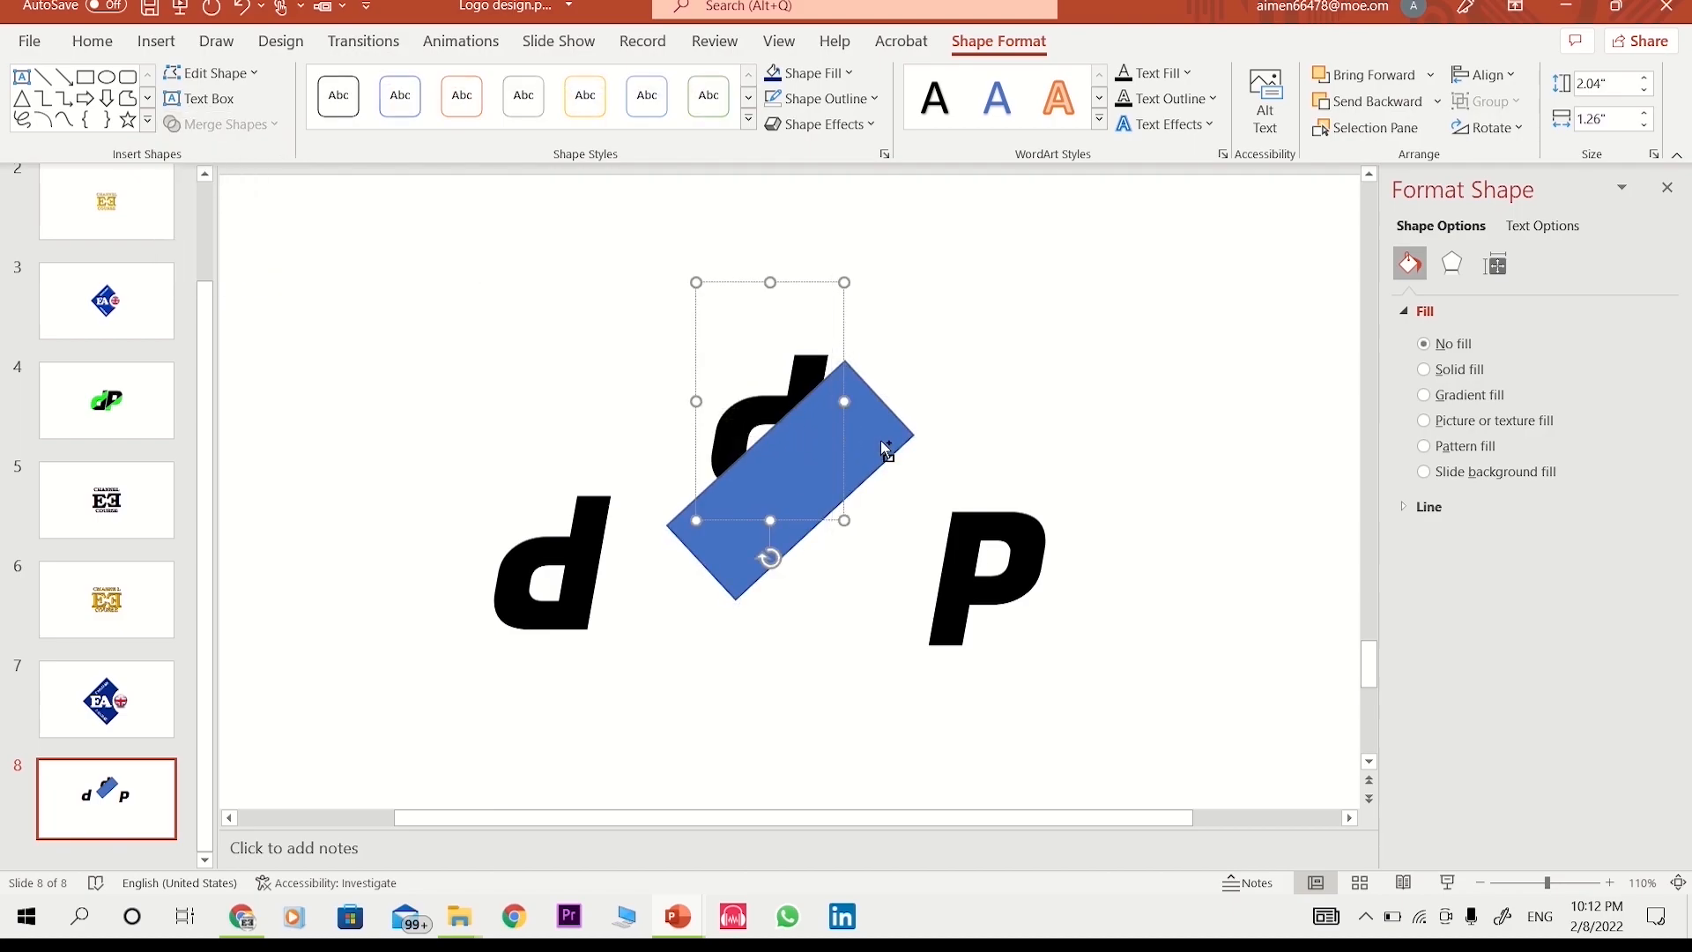
shift+click(886, 450)
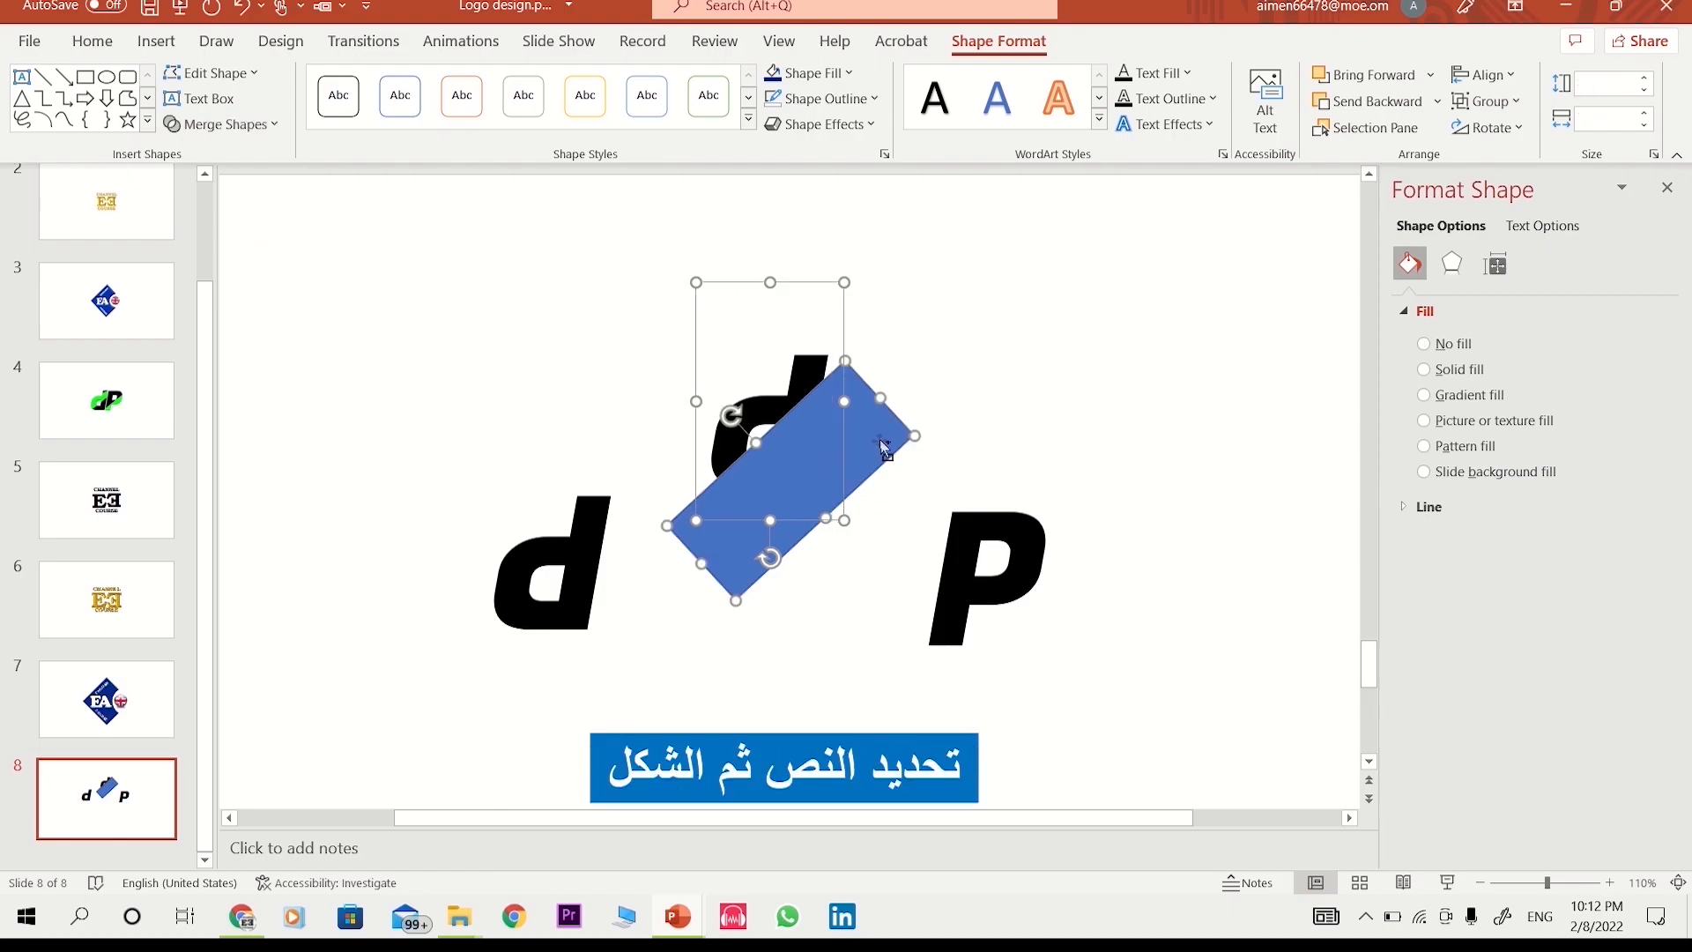
click(275, 126)
click(233, 275)
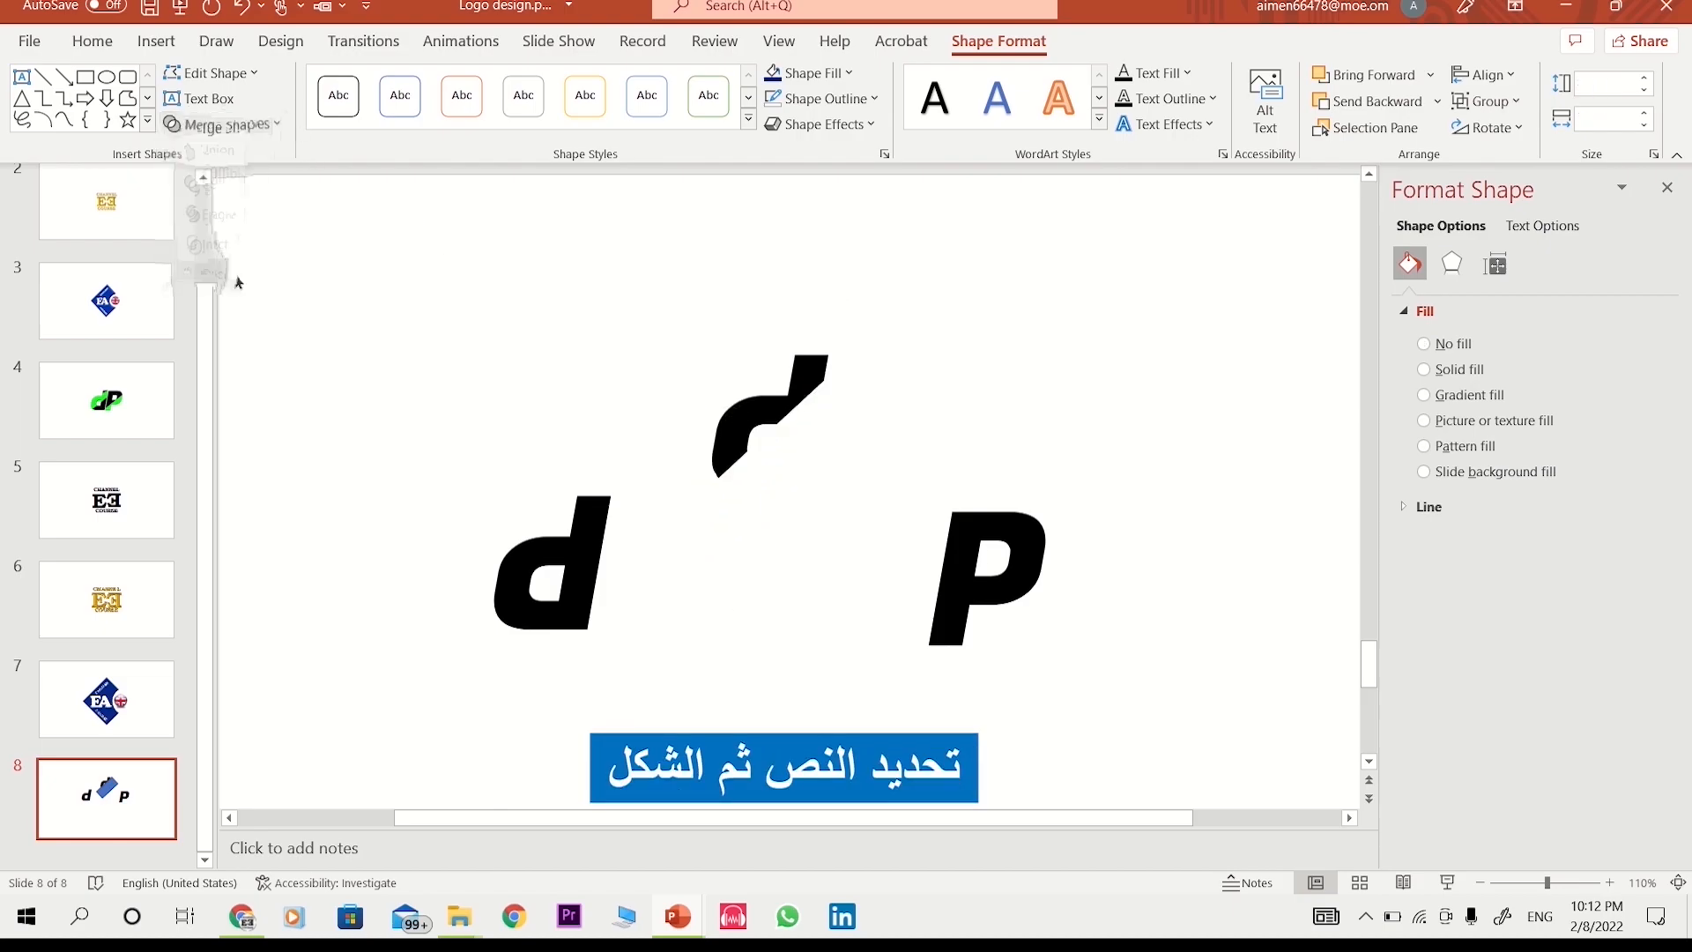
click(494, 378)
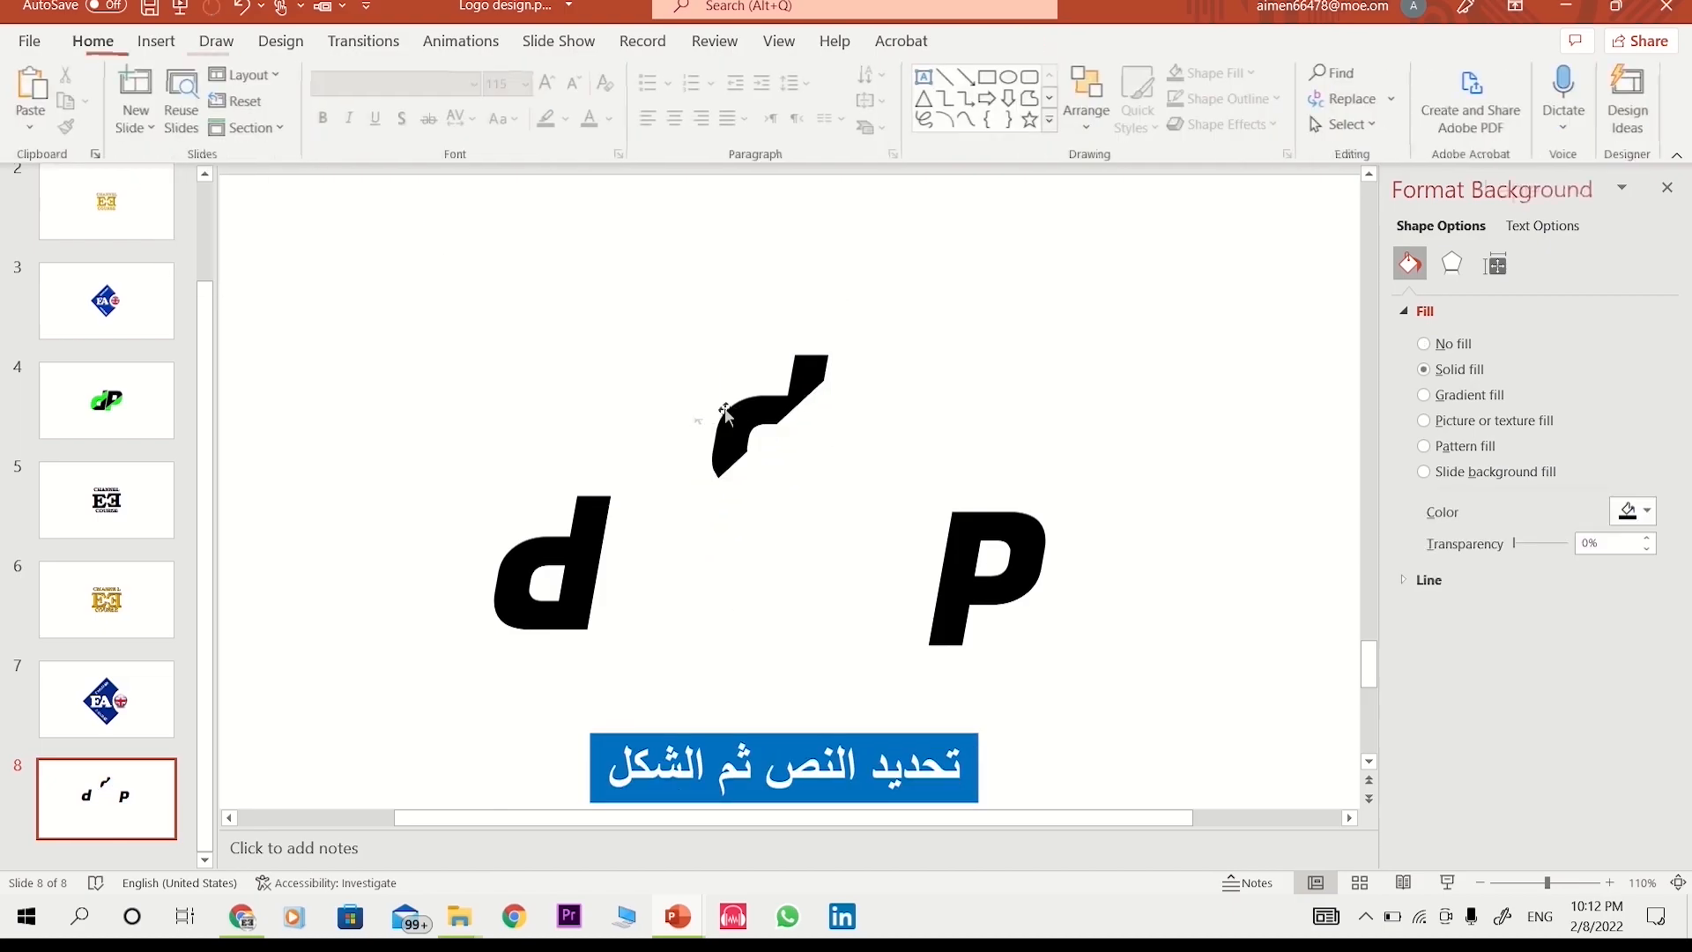
- Move the whole d closer to the slide's centre and lay the cut piece exactly over its upper part
click(593, 564)
drag(616, 593, 686, 552)
click(808, 394)
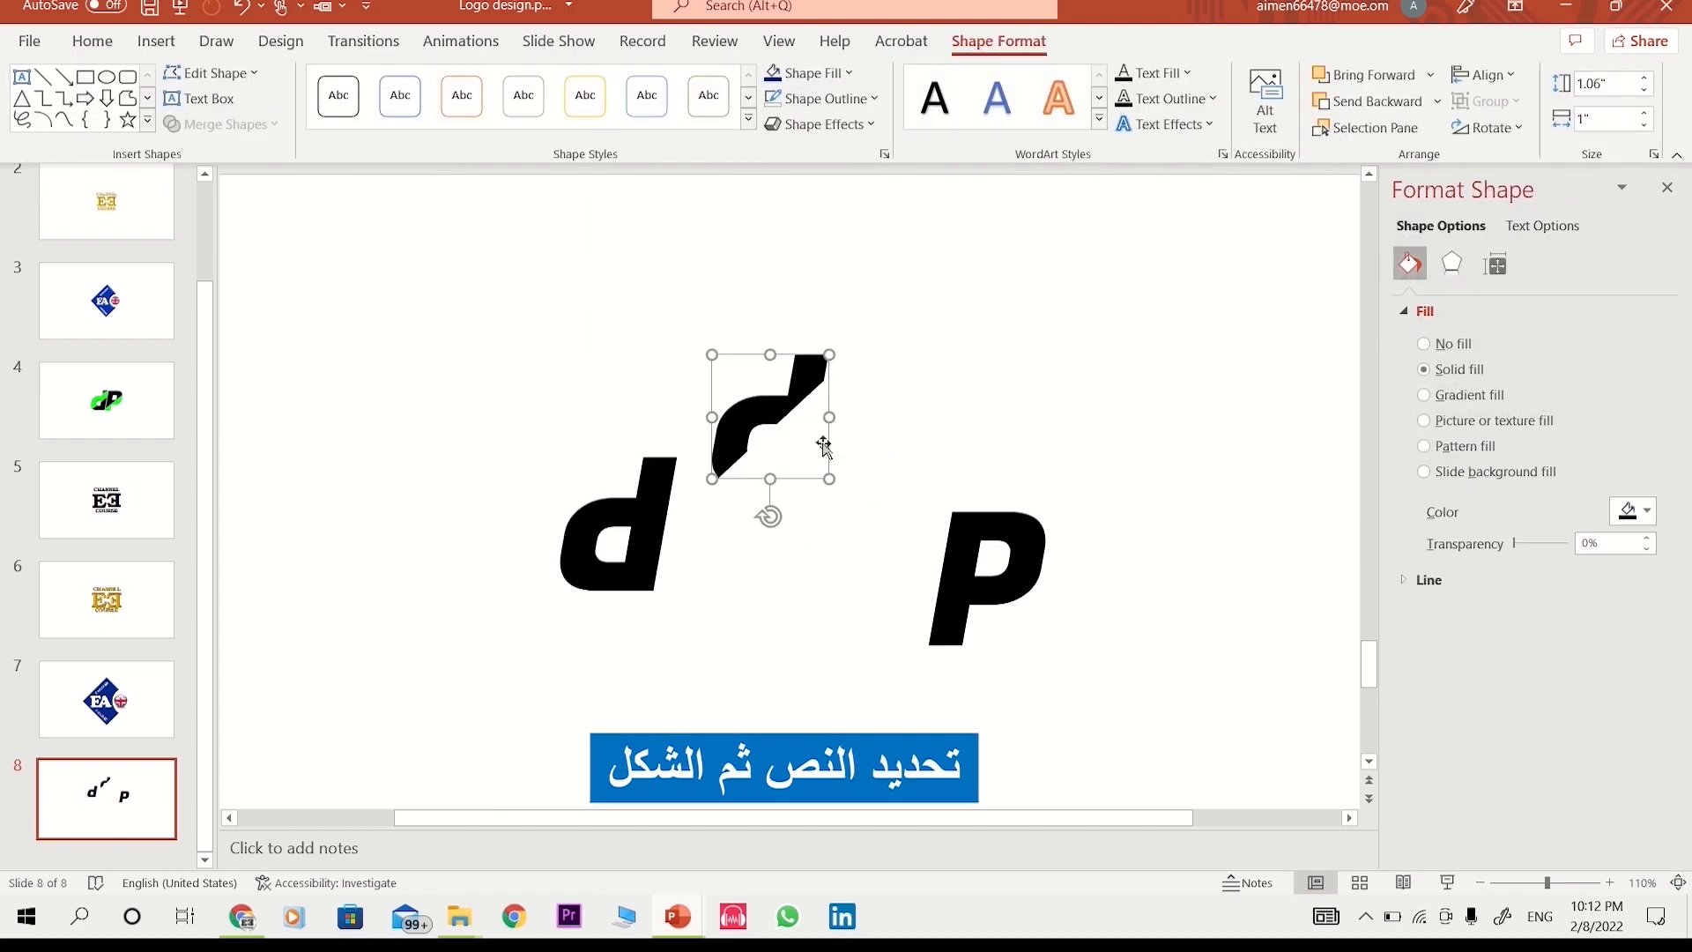
drag(782, 465, 668, 548)
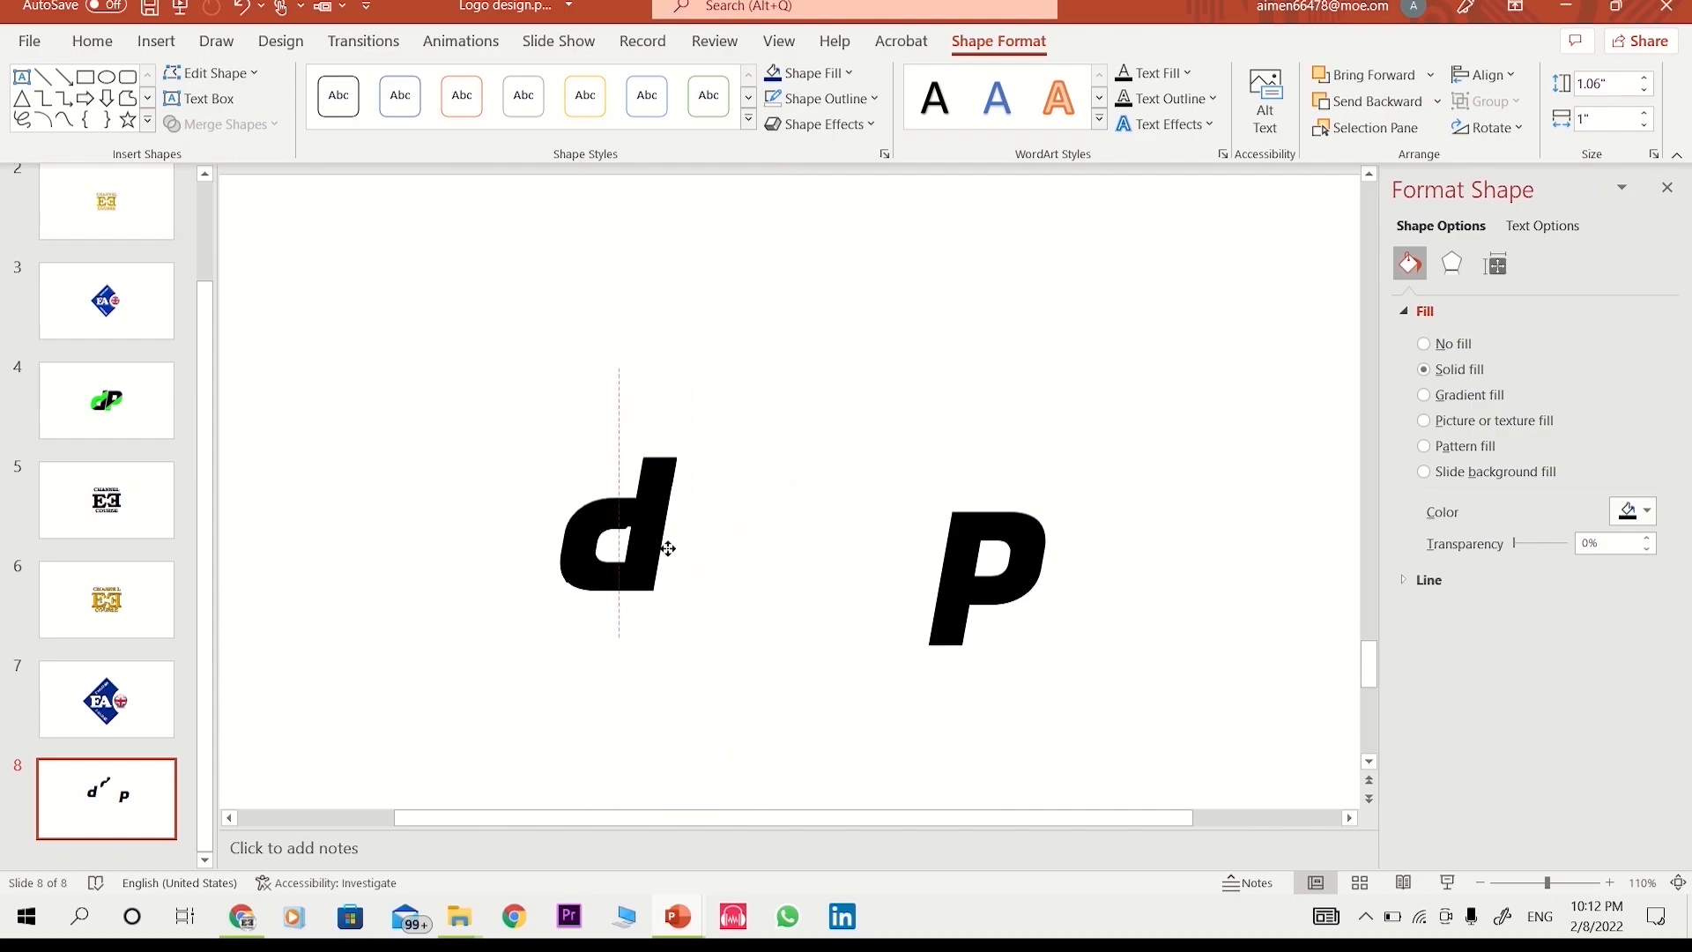
click(819, 124)
click(808, 72)
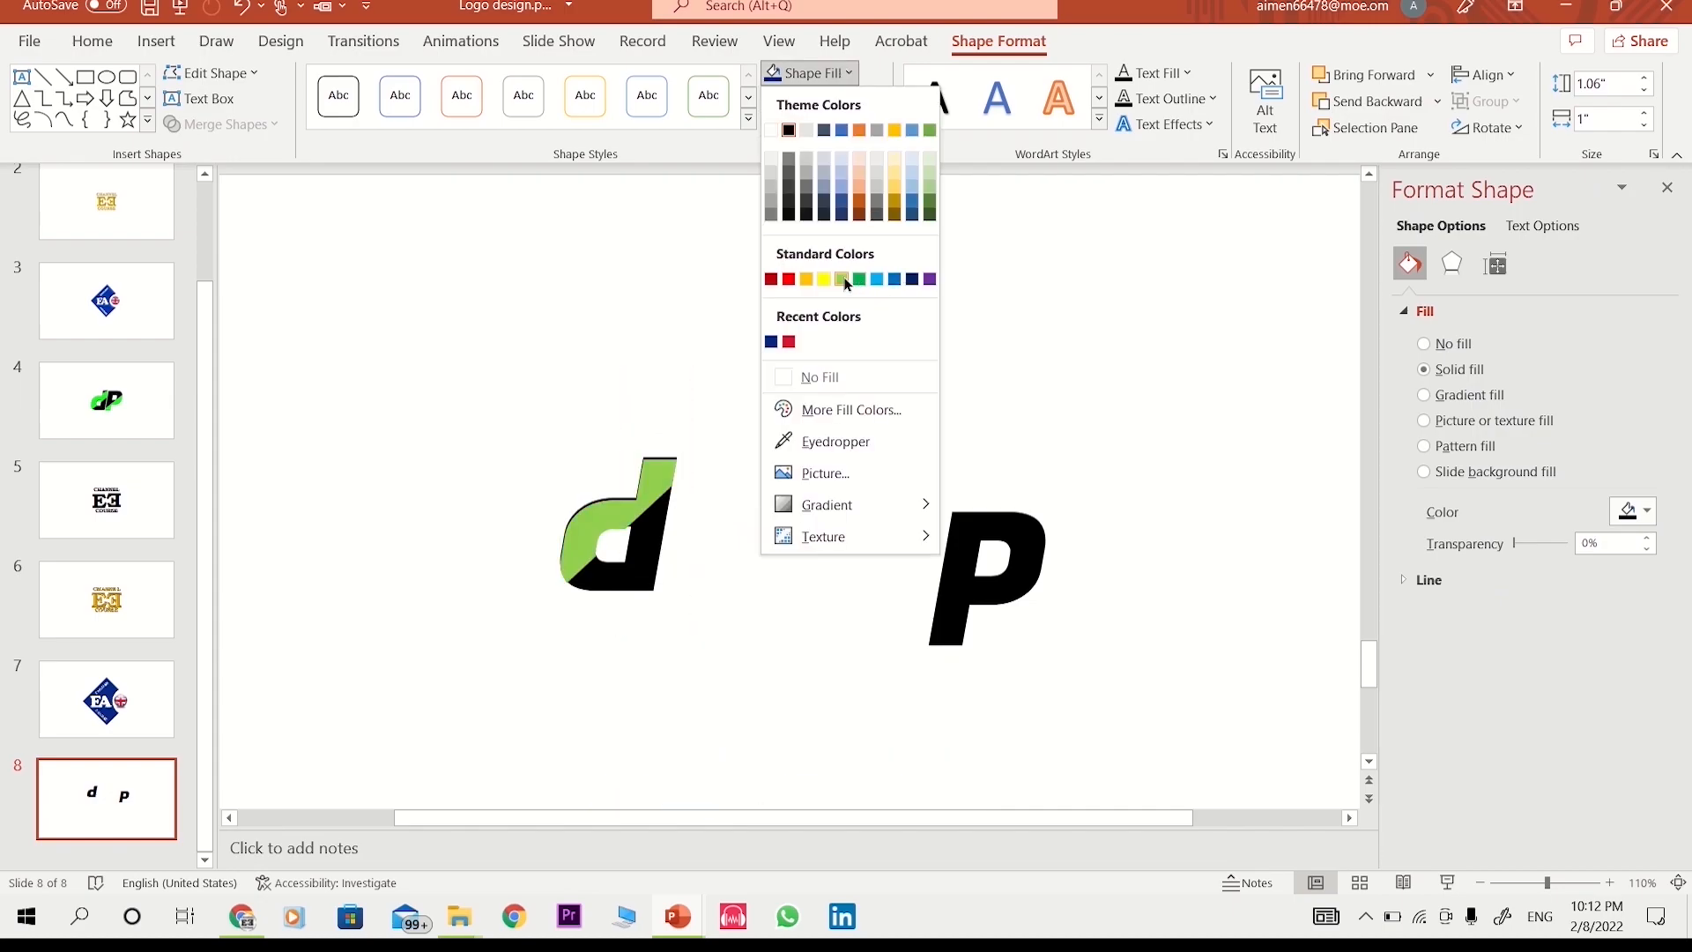
key(Escape)
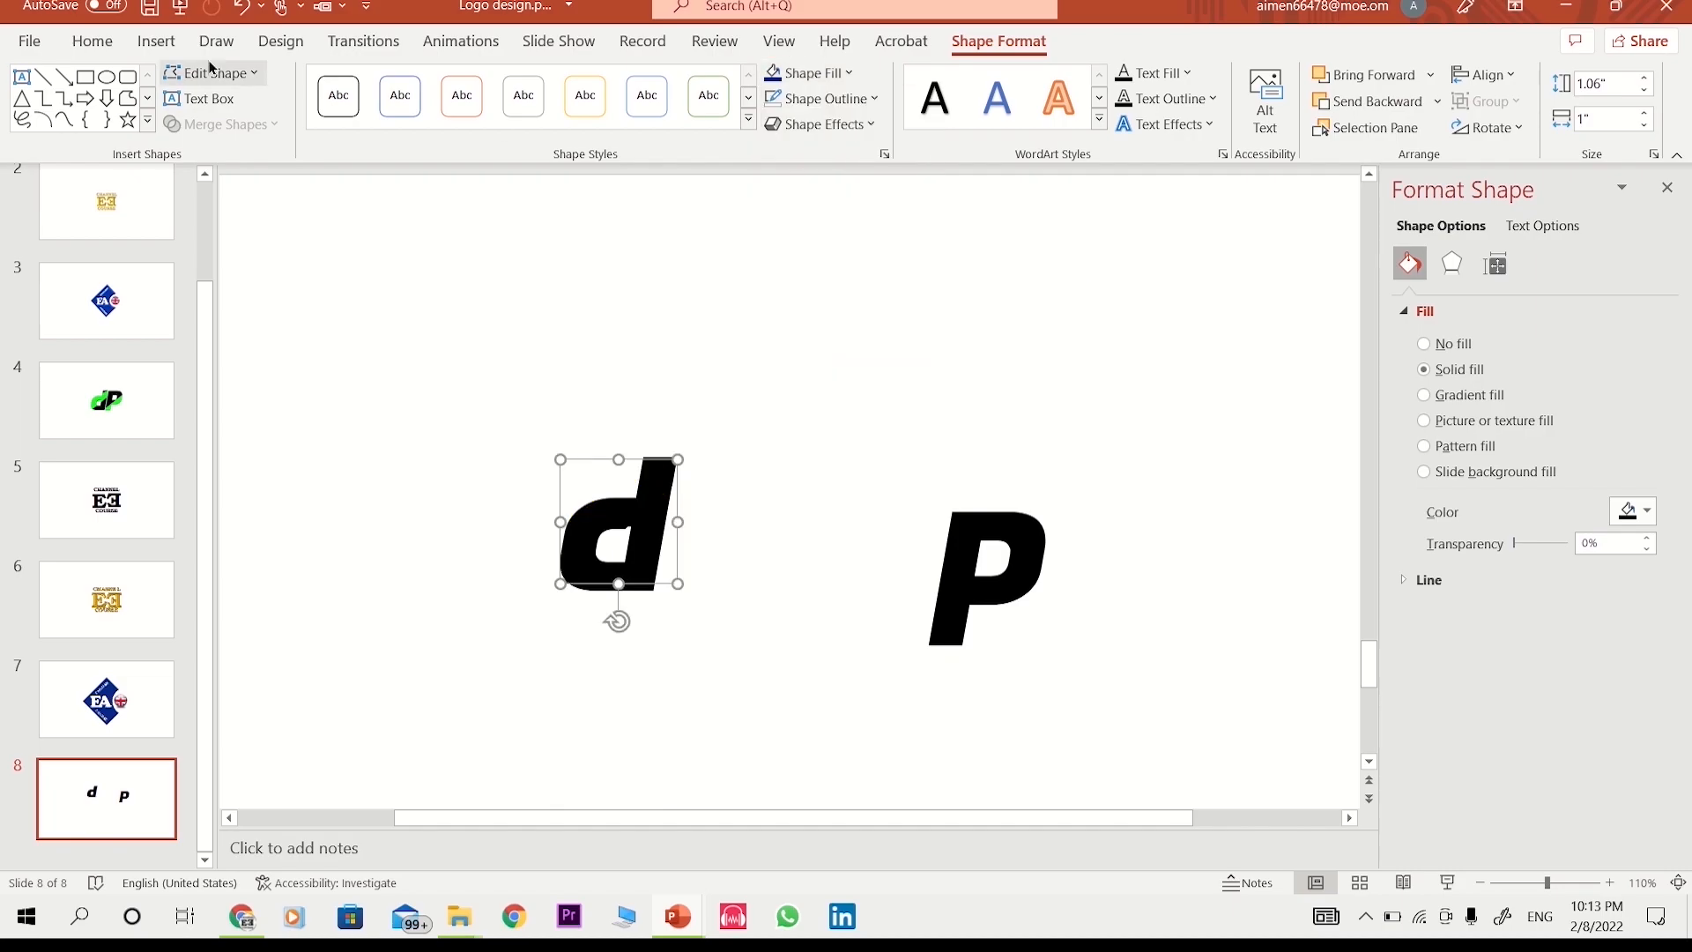
click(156, 40)
- Copy the finished dP picture from slide 4 onto slide 8, and place it reduced in size beside the d as a colour reference
click(130, 402)
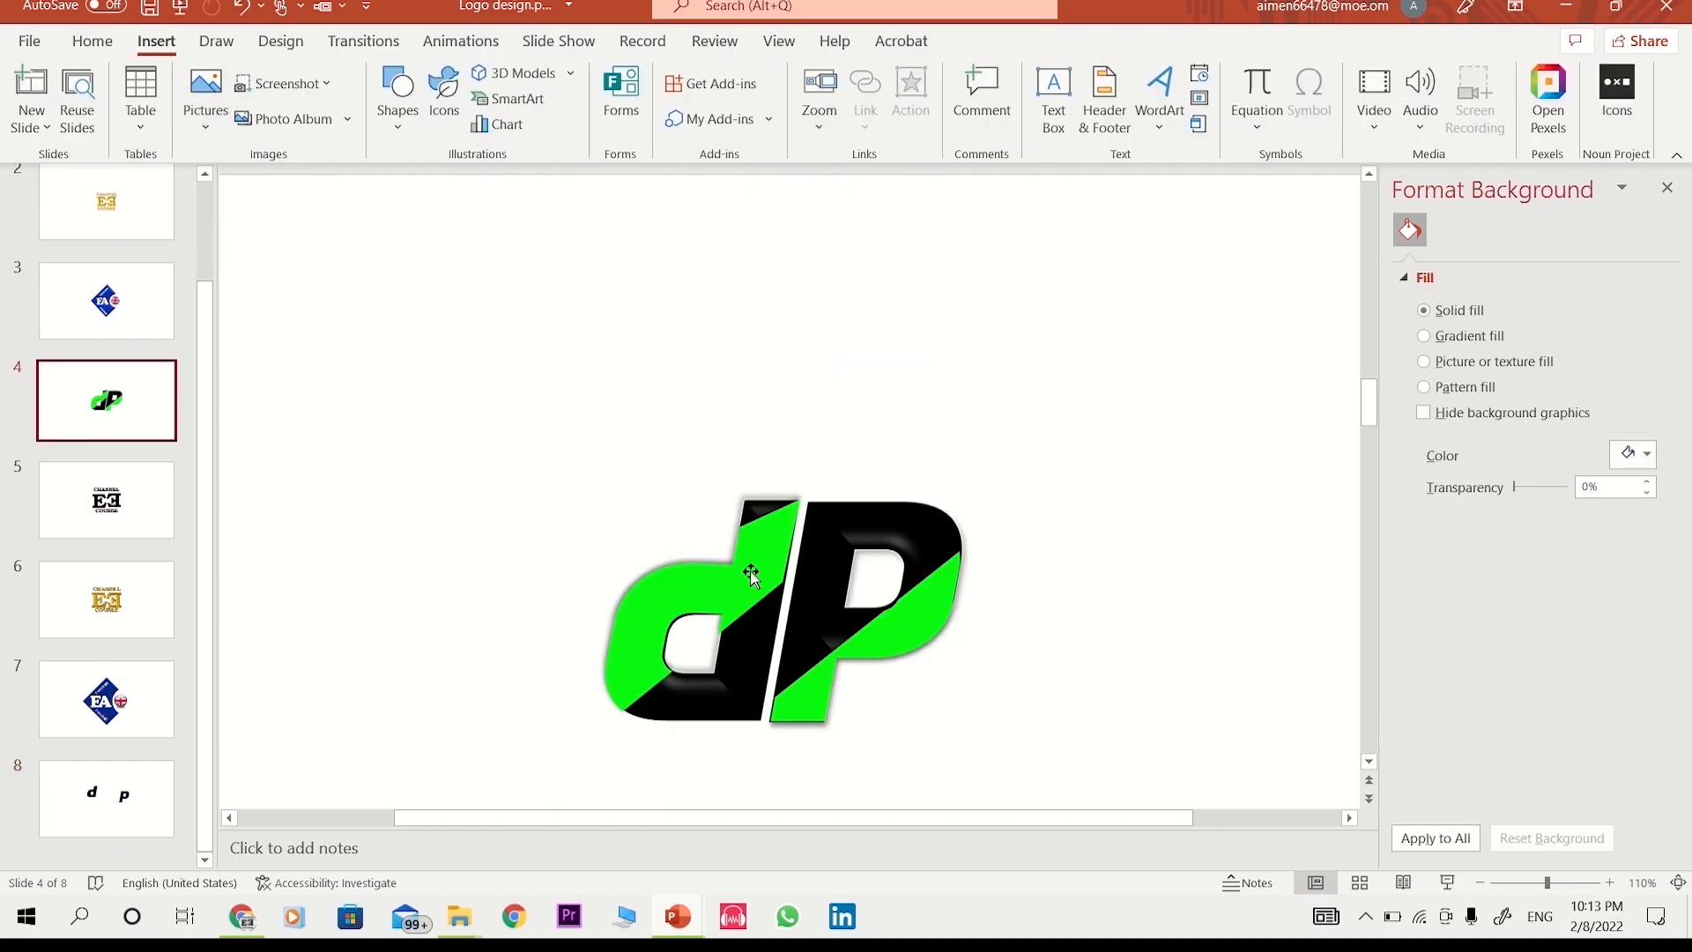
click(751, 570)
right_click(752, 571)
key(Escape)
click(106, 798)
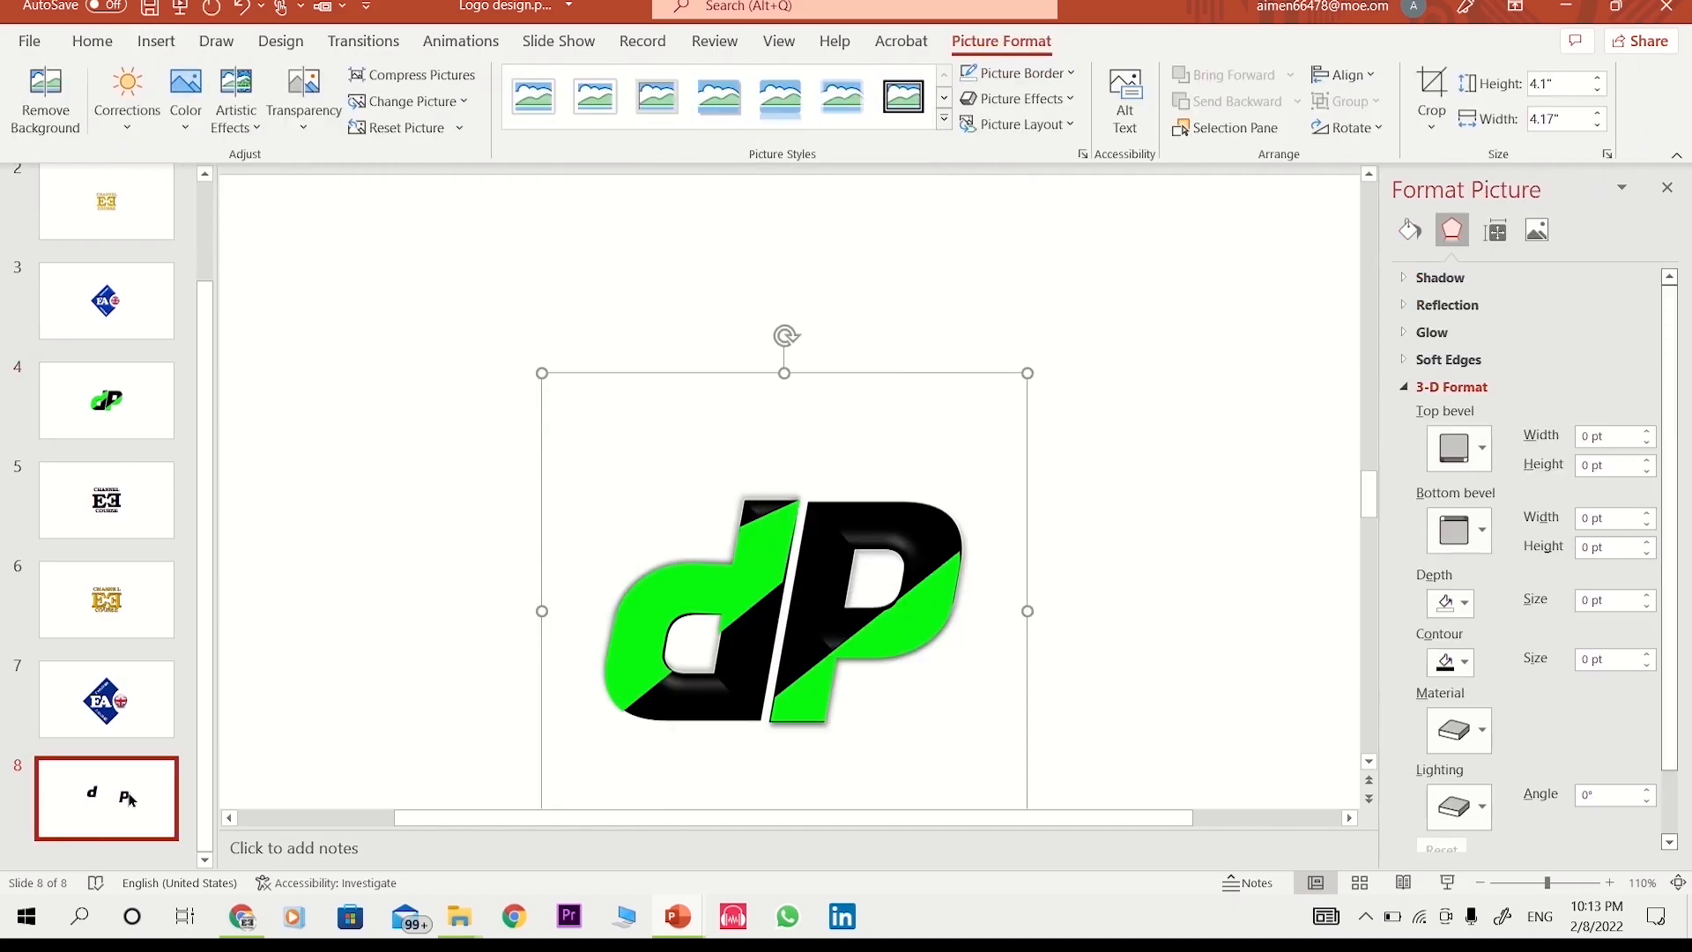
key(ctrl+v)
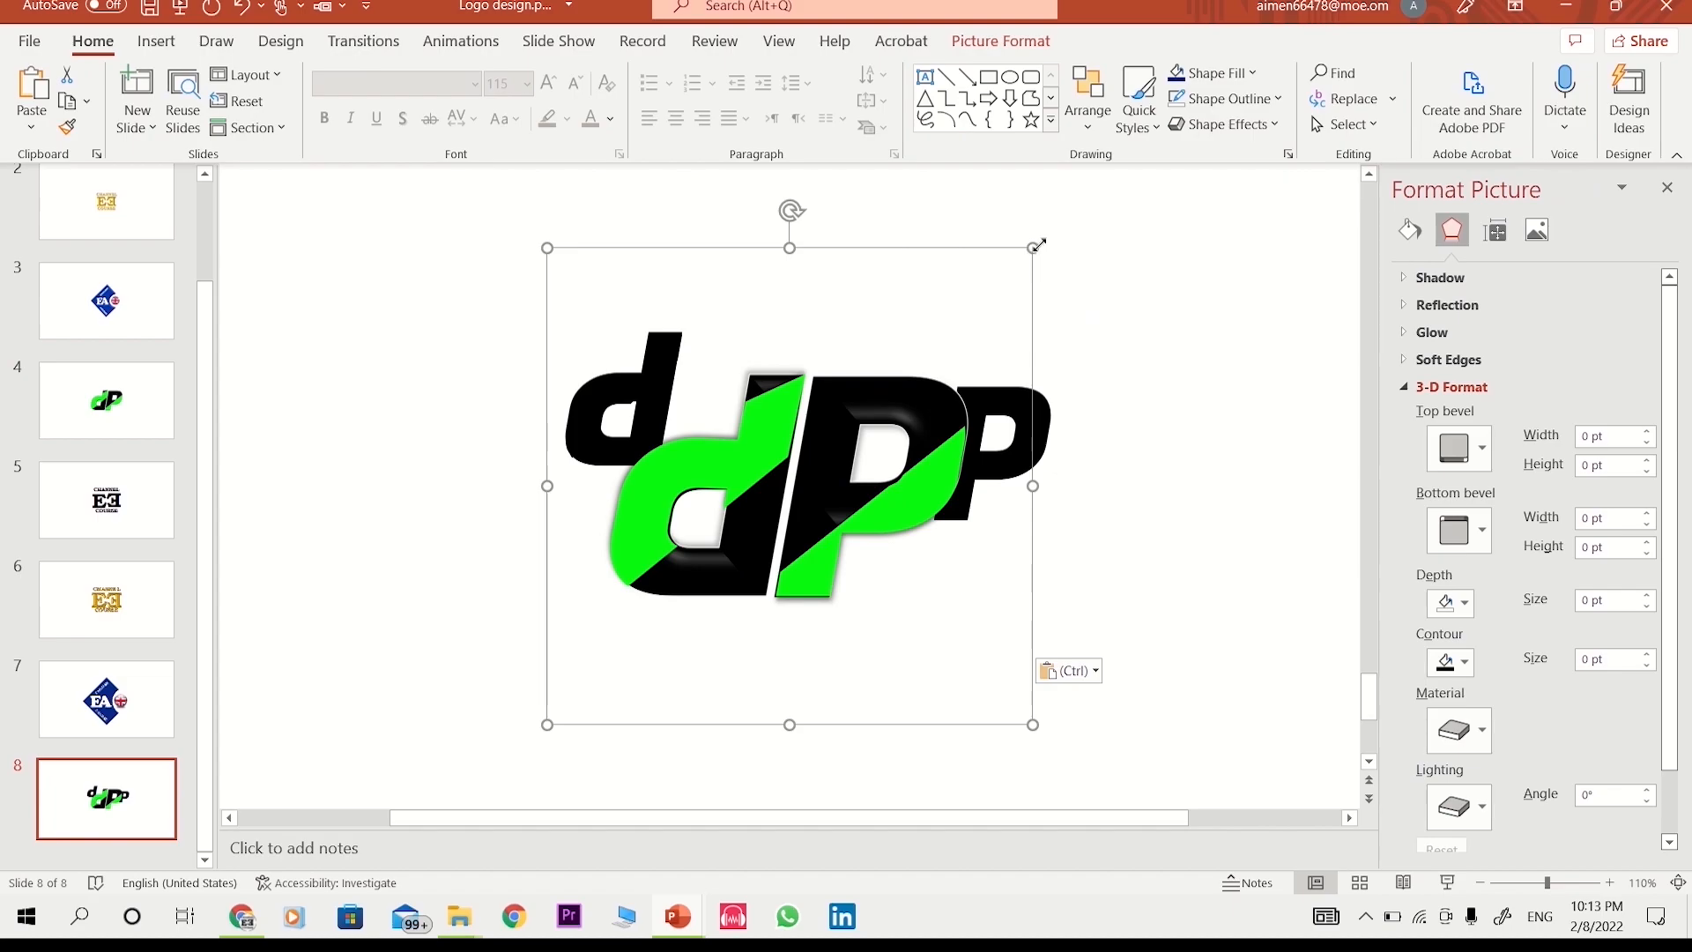
drag(1032, 247, 760, 510)
drag(641, 582, 382, 403)
- Fill the cut piece over the d with the bright green sampled from the dP picture, and delete that picture
click(621, 401)
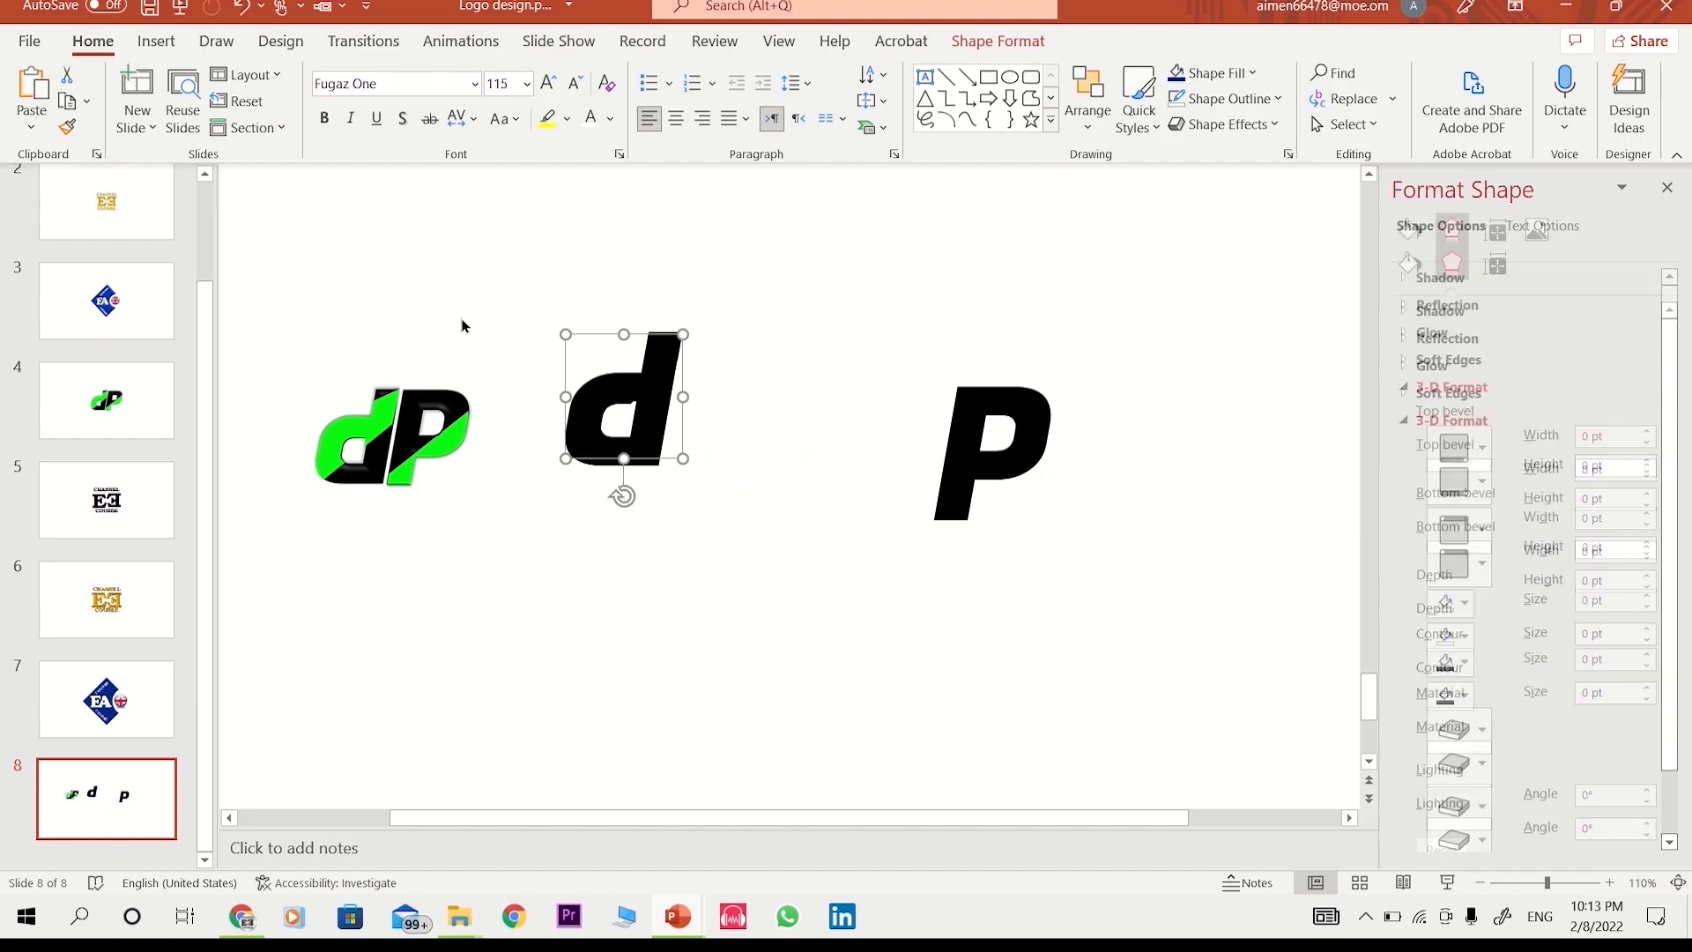
click(998, 41)
click(837, 77)
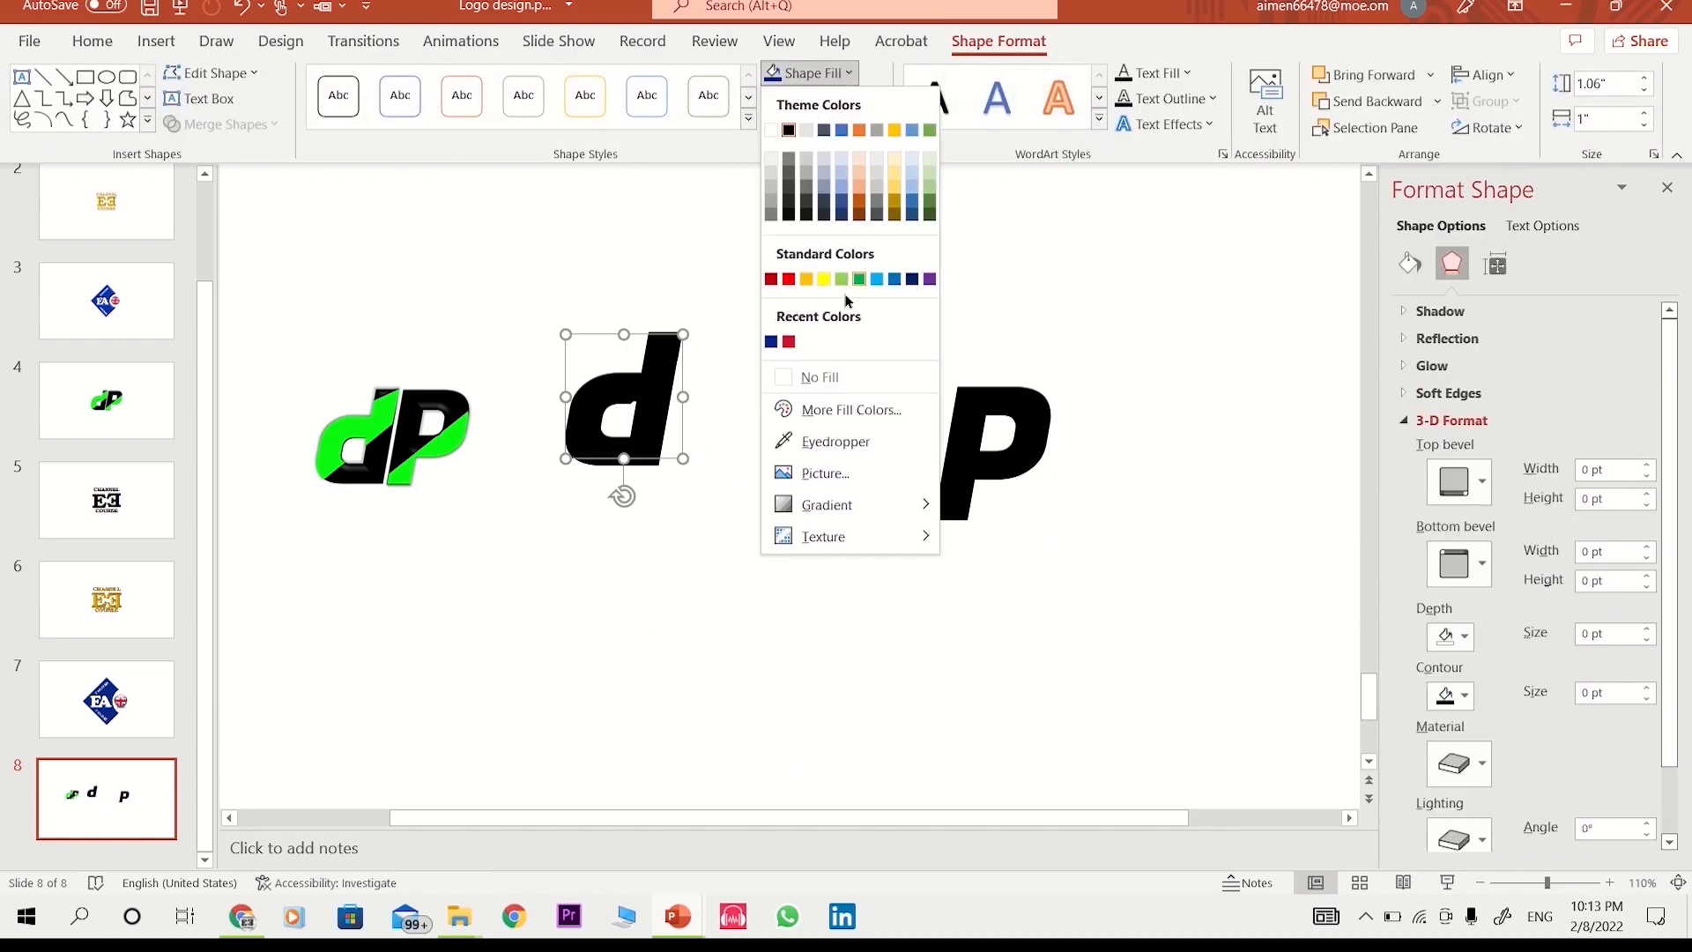
click(820, 438)
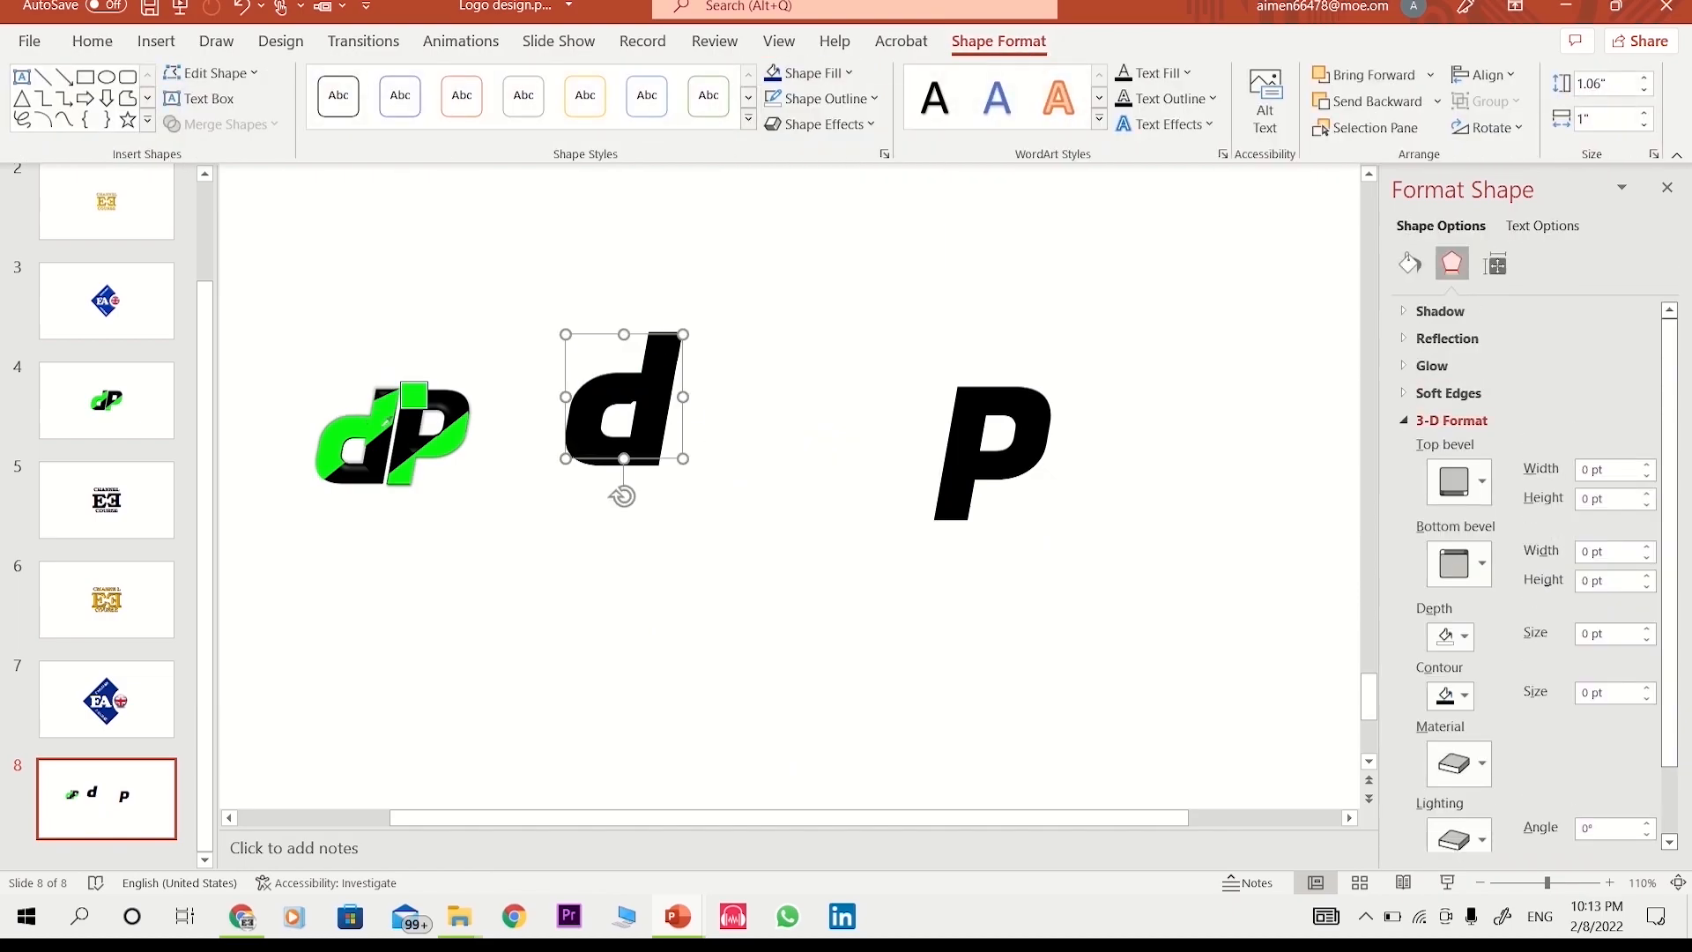
click(379, 423)
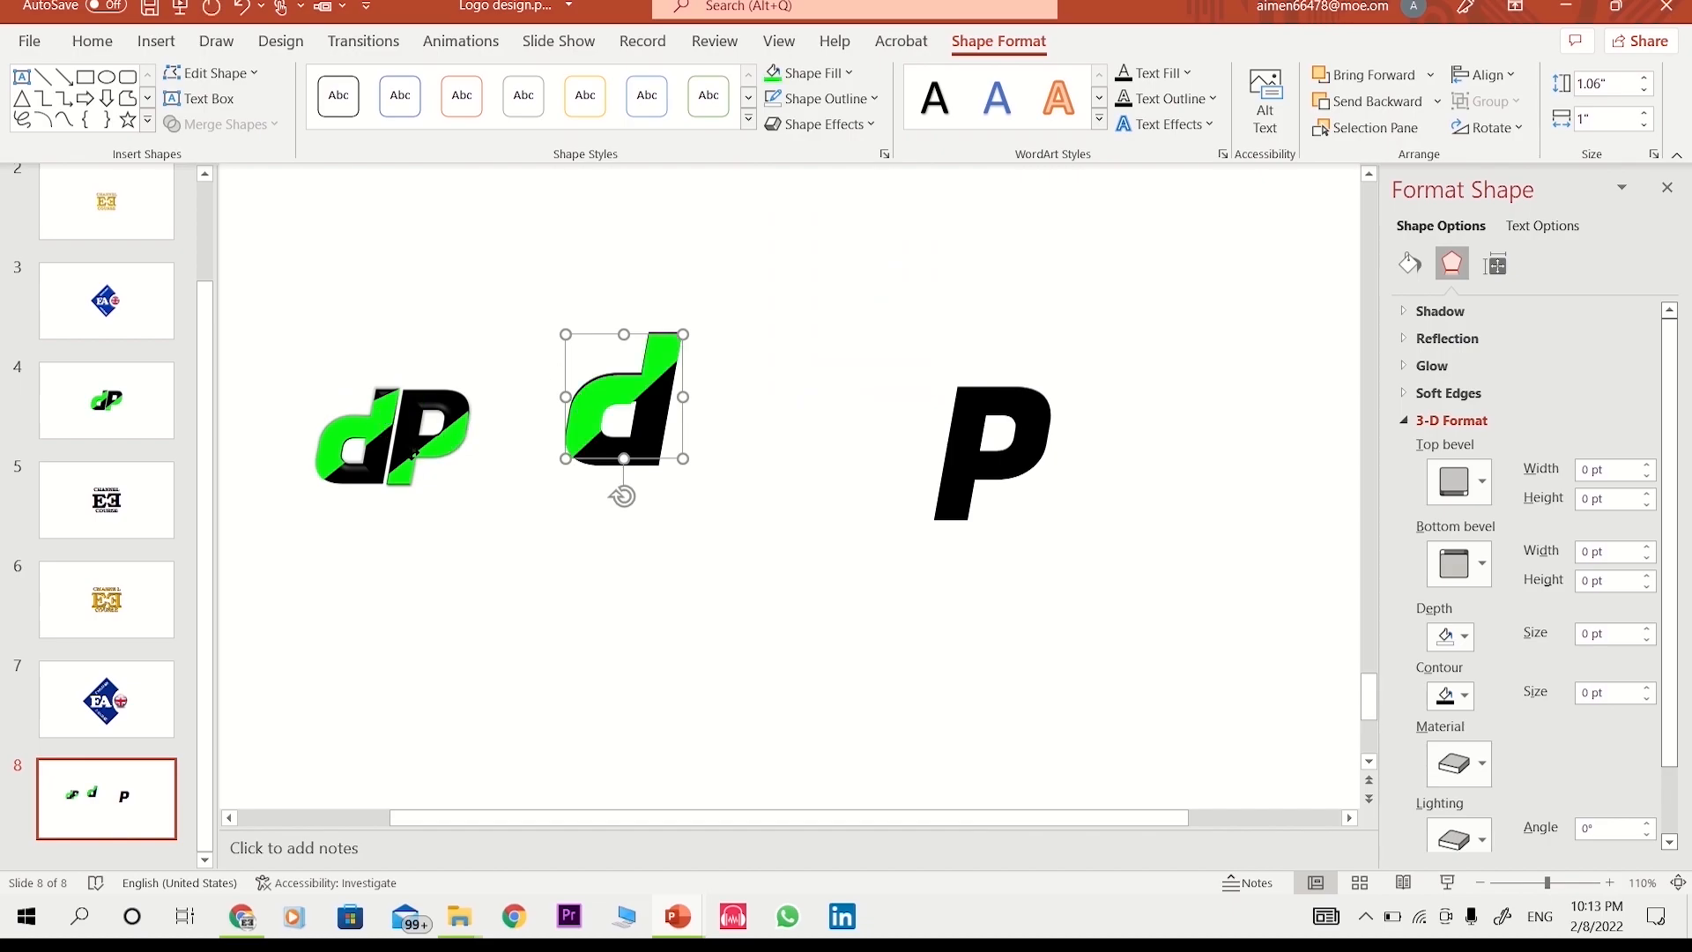
click(414, 454)
key(Delete)
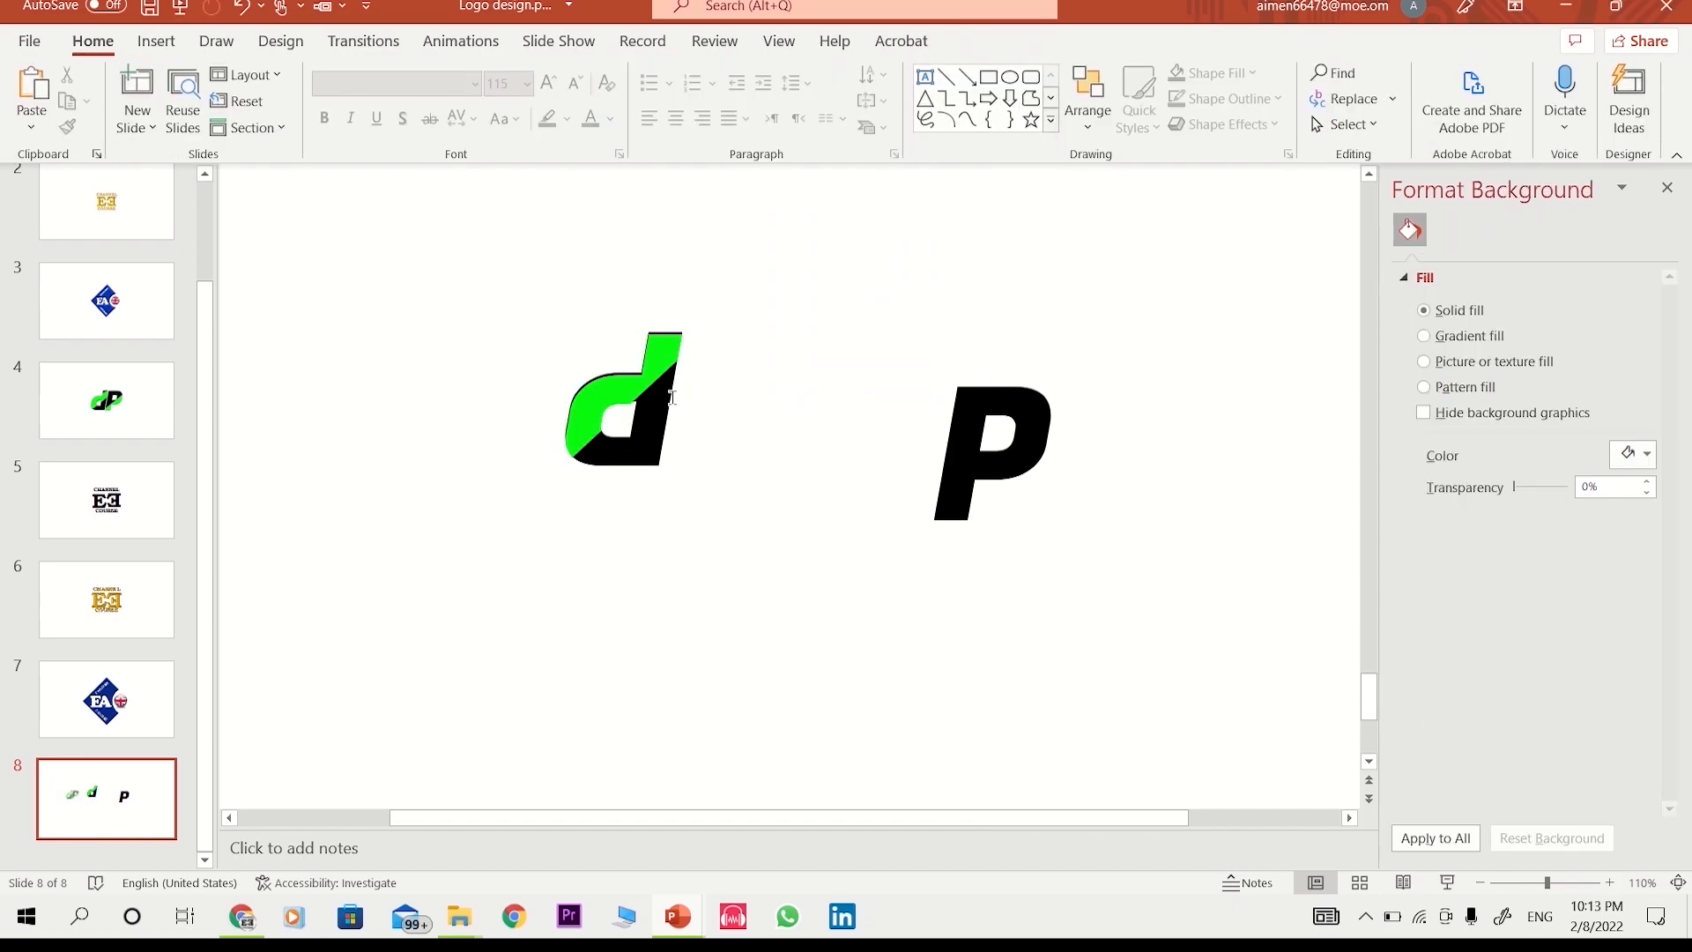
- Place a duplicate of the P beside the original and cover its upper part with a diagonally tilted rectangle
click(979, 459)
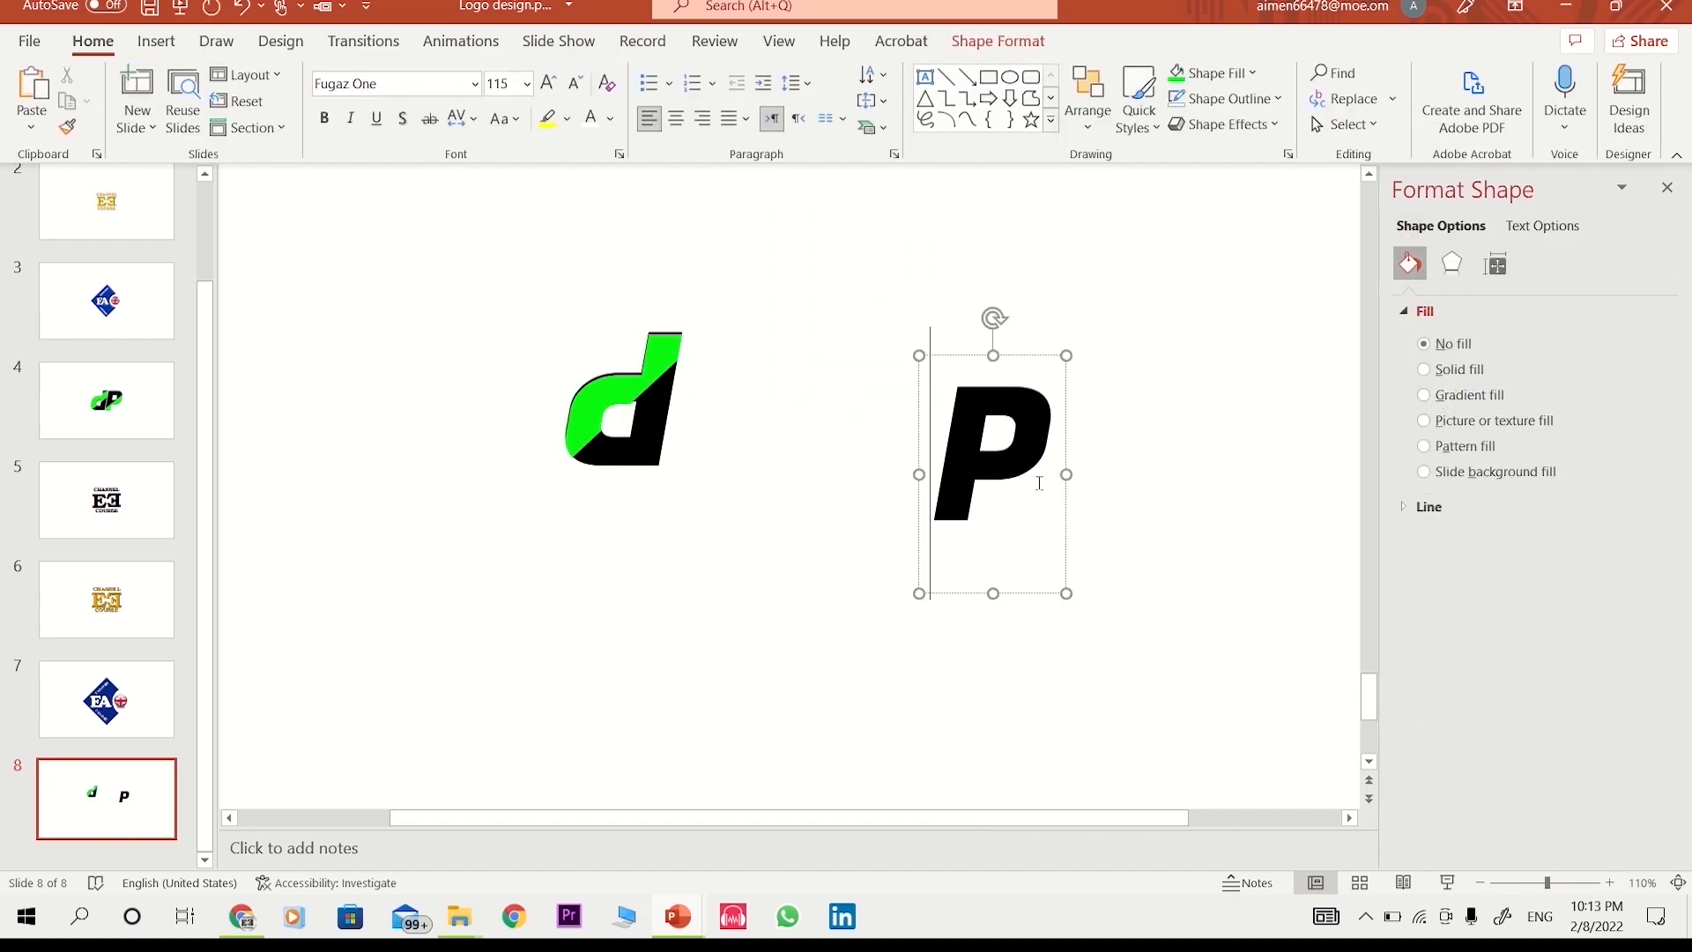
drag(1060, 499, 1127, 477)
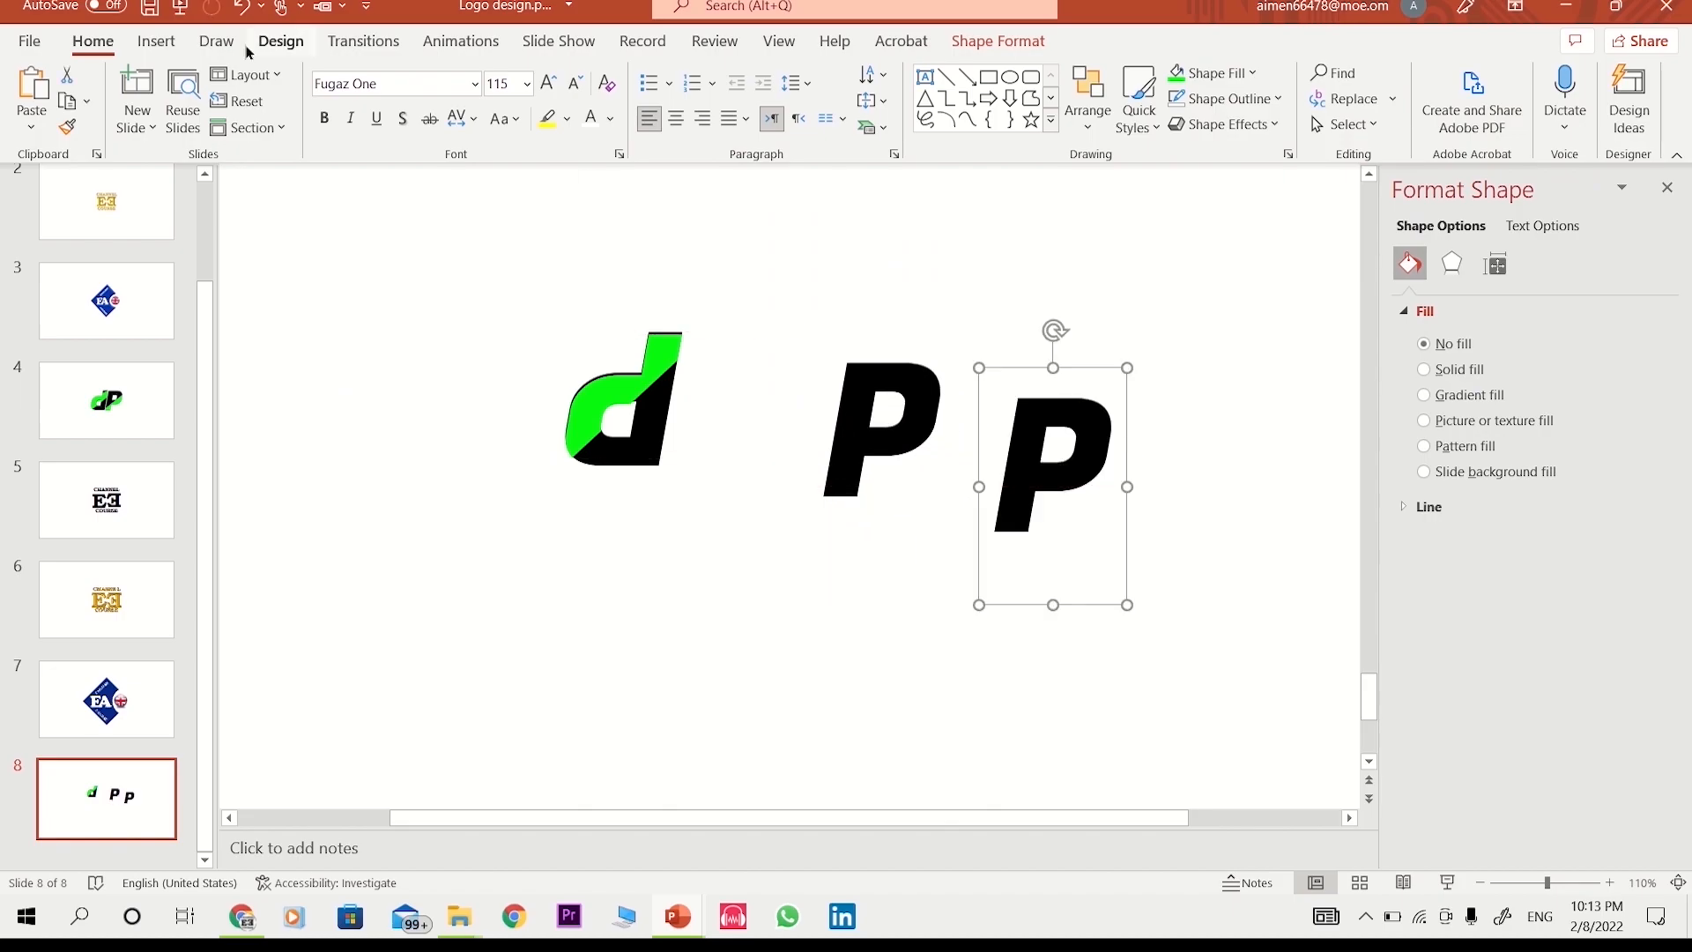
click(176, 41)
click(398, 93)
click(394, 329)
drag(1117, 358, 1001, 546)
drag(1061, 315, 1140, 357)
drag(1085, 444, 1042, 424)
click(1104, 462)
shift+click(1048, 423)
click(255, 128)
click(749, 387)
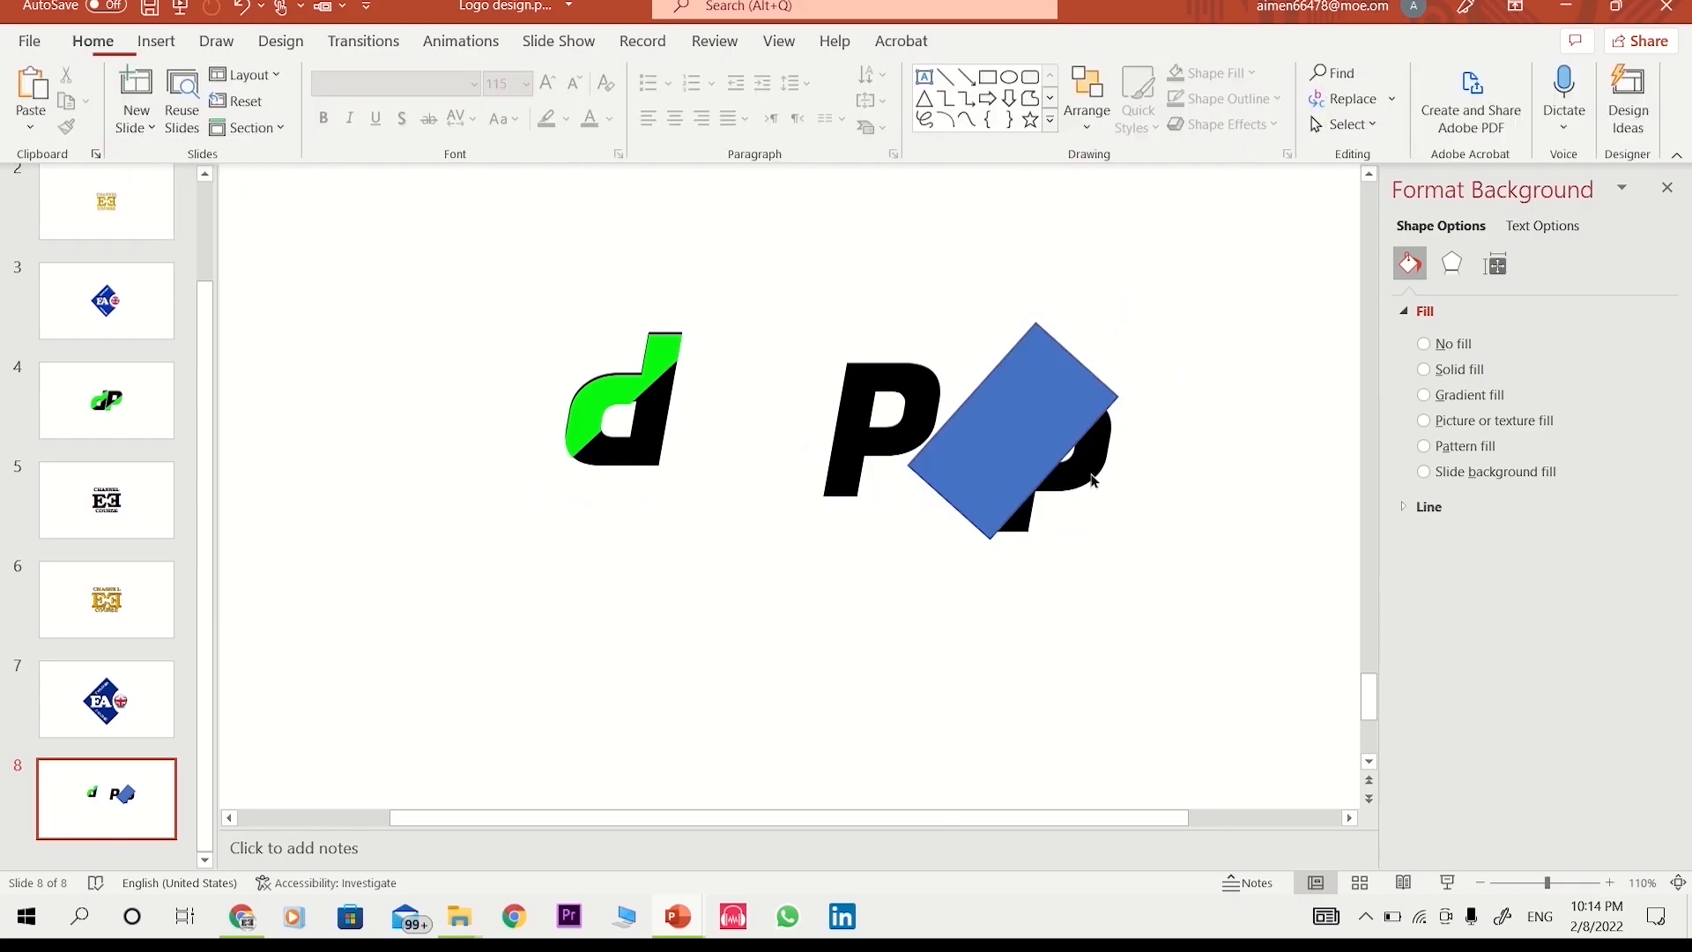
- Intersect the tilted rectangle with the duplicate P to keep only their overlapping part
click(1091, 477)
click(943, 468)
shift+click(1088, 464)
click(244, 126)
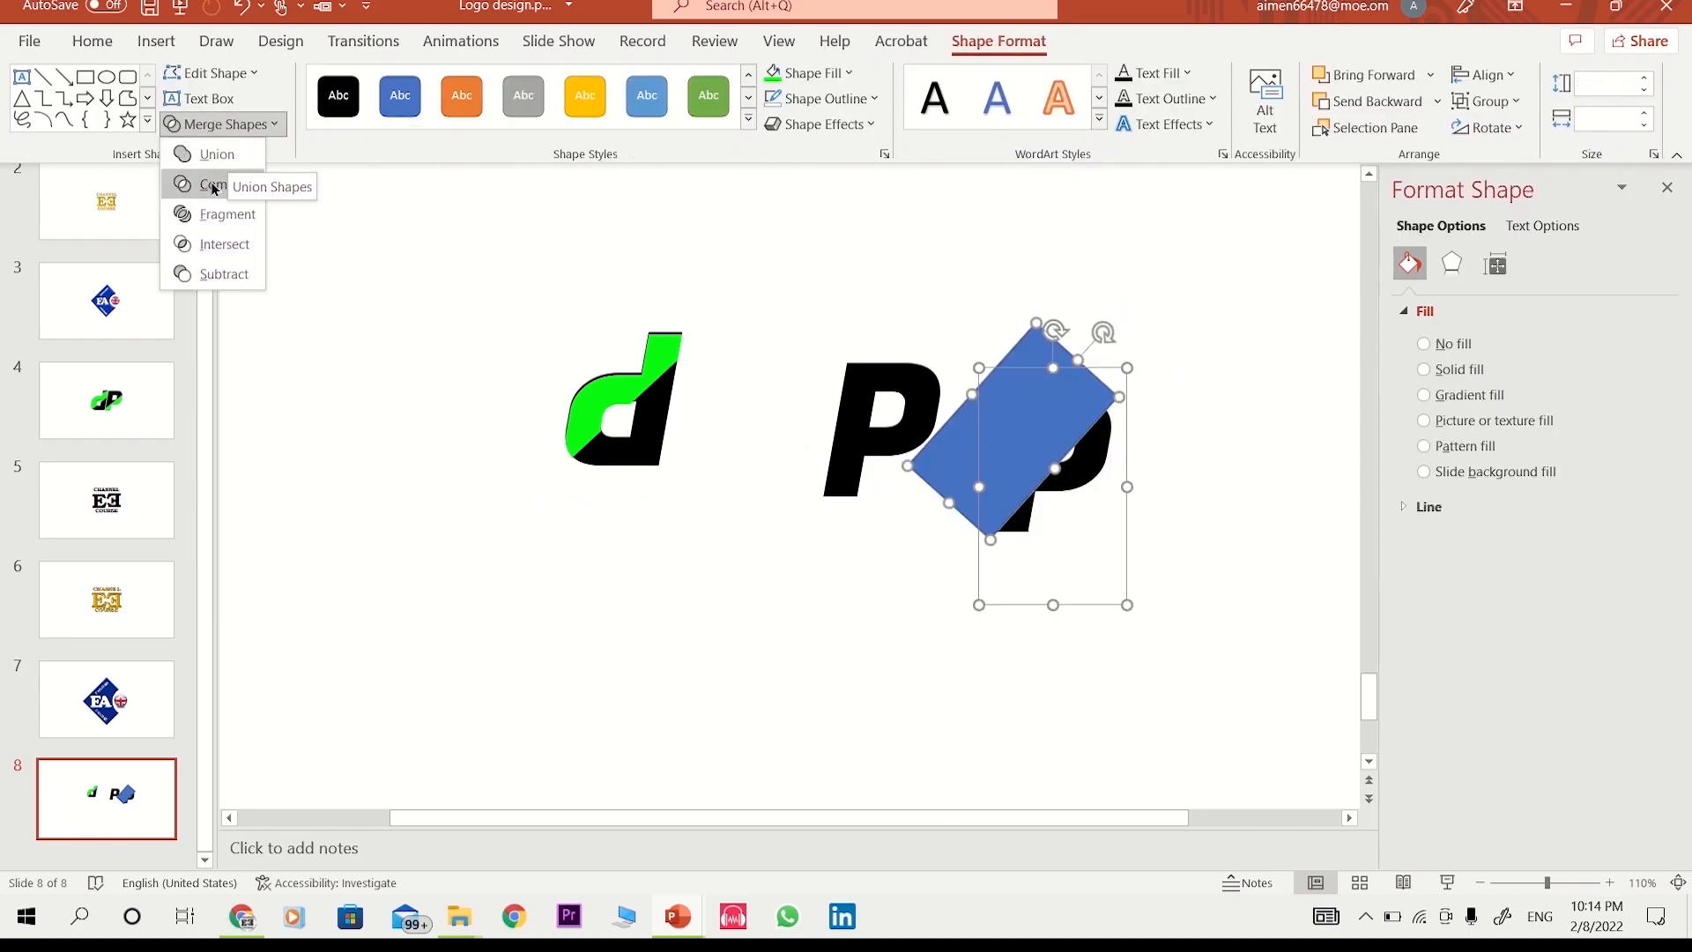
click(220, 244)
- Lay the intersected piece over the matching part of the original P and fill it with the same bright green
drag(1027, 474, 860, 430)
click(771, 79)
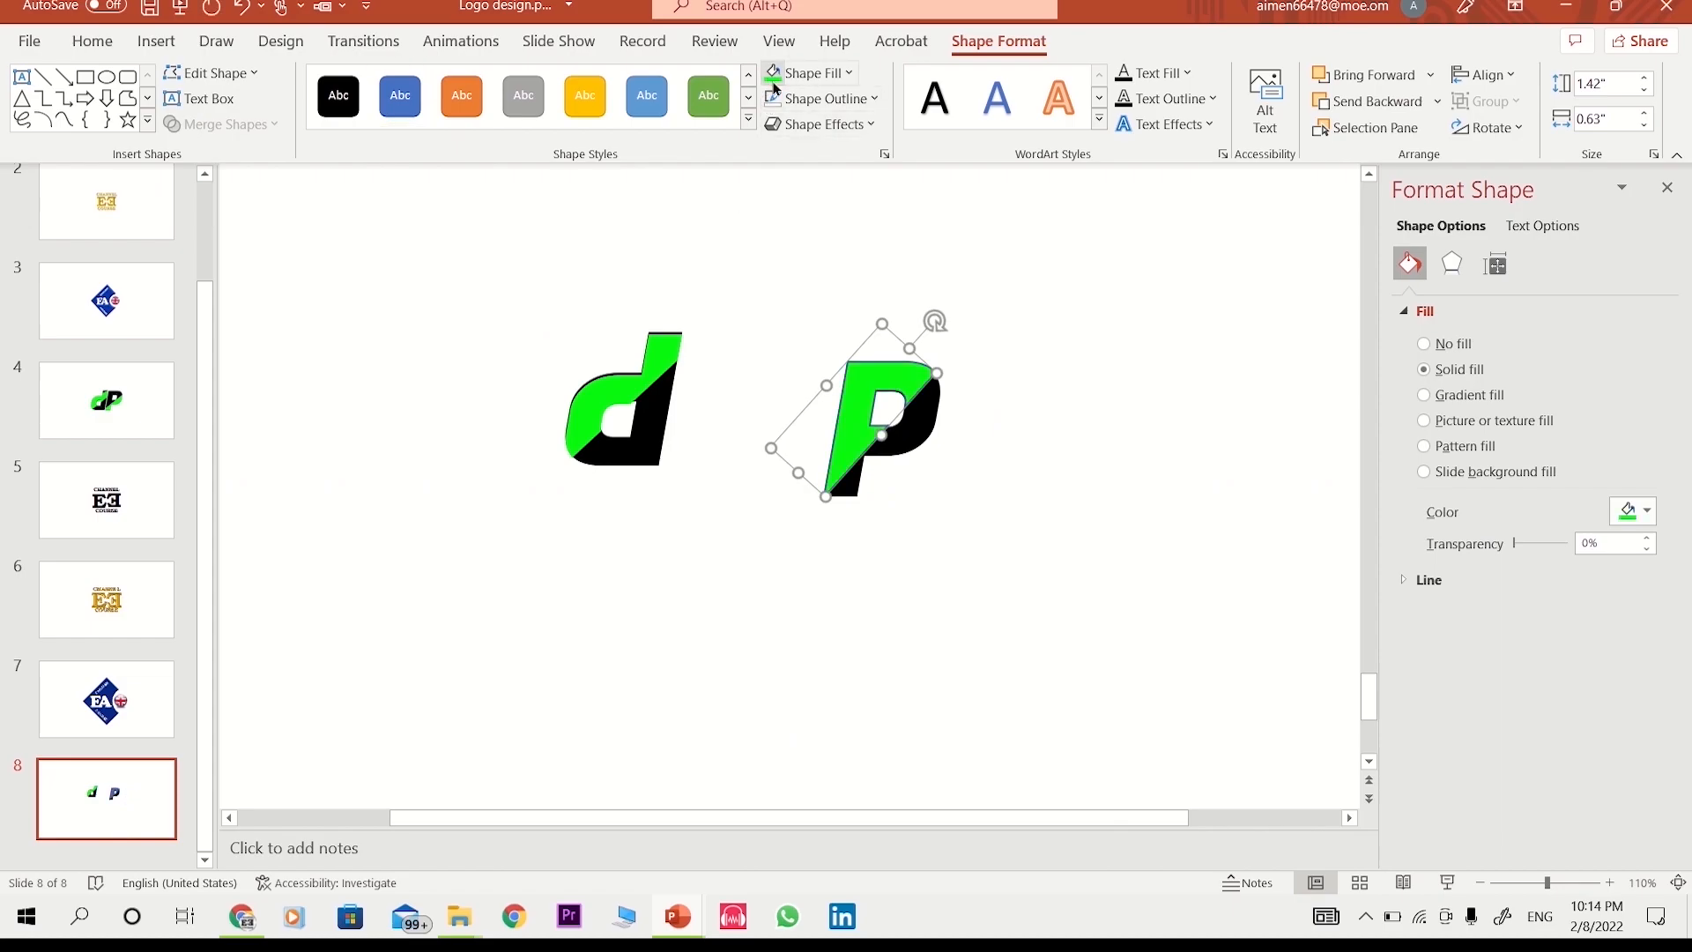
click(761, 272)
- Group the black d with its green overlay piece
drag(472, 253, 1012, 589)
click(535, 454)
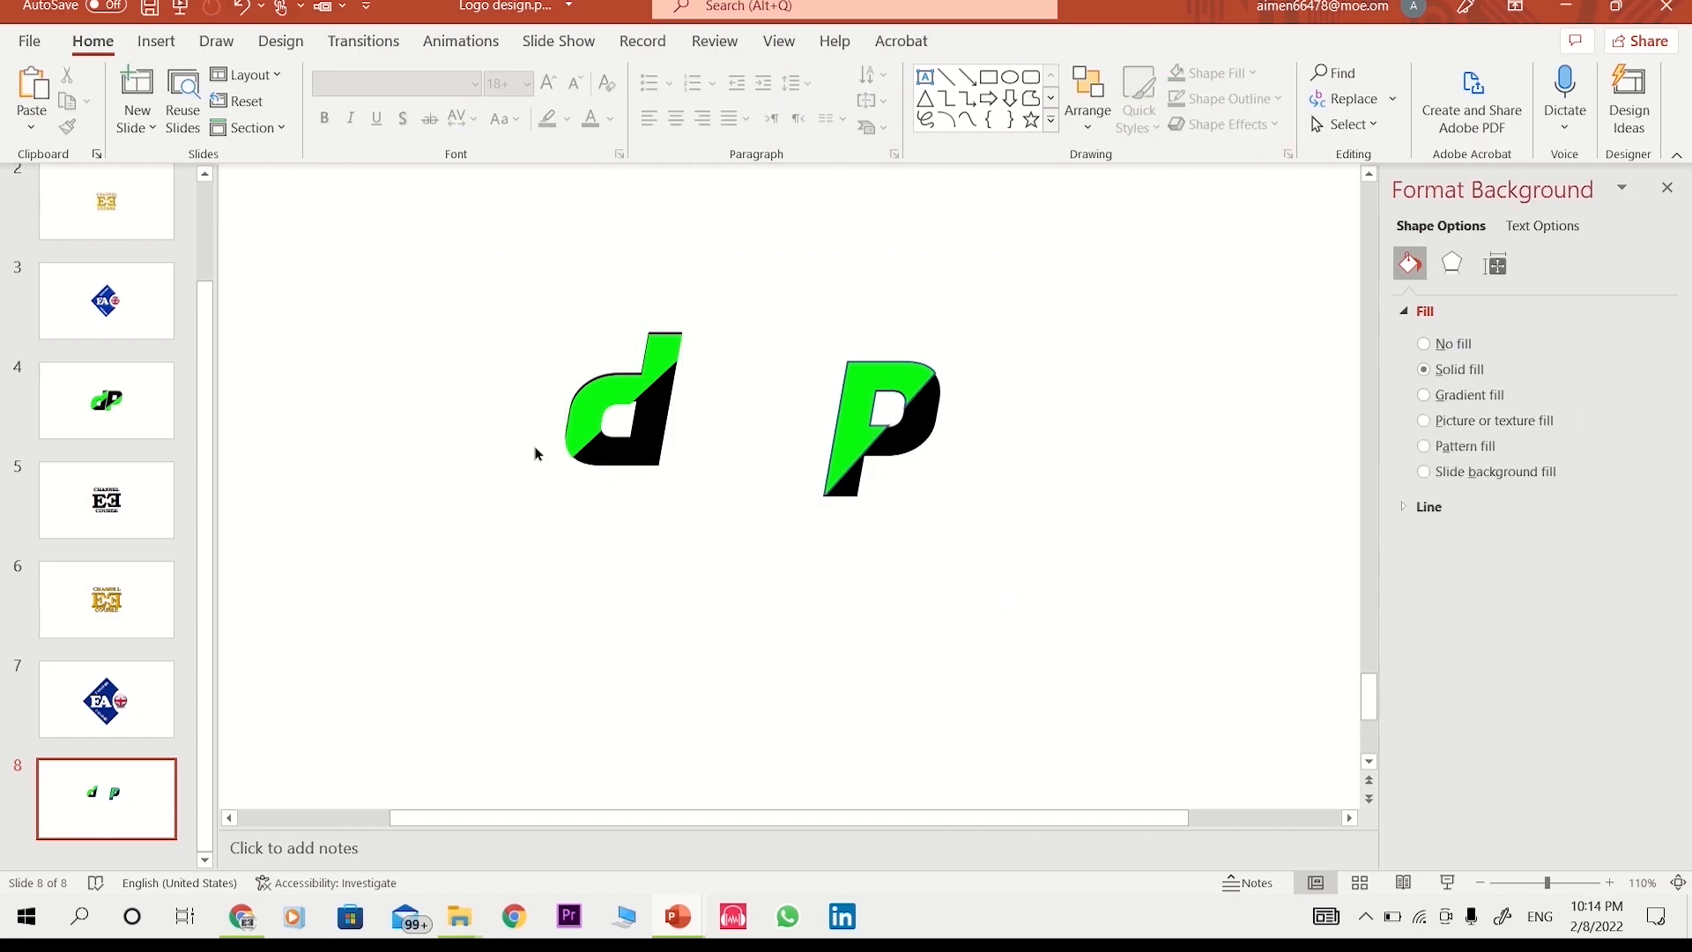
drag(511, 225, 740, 578)
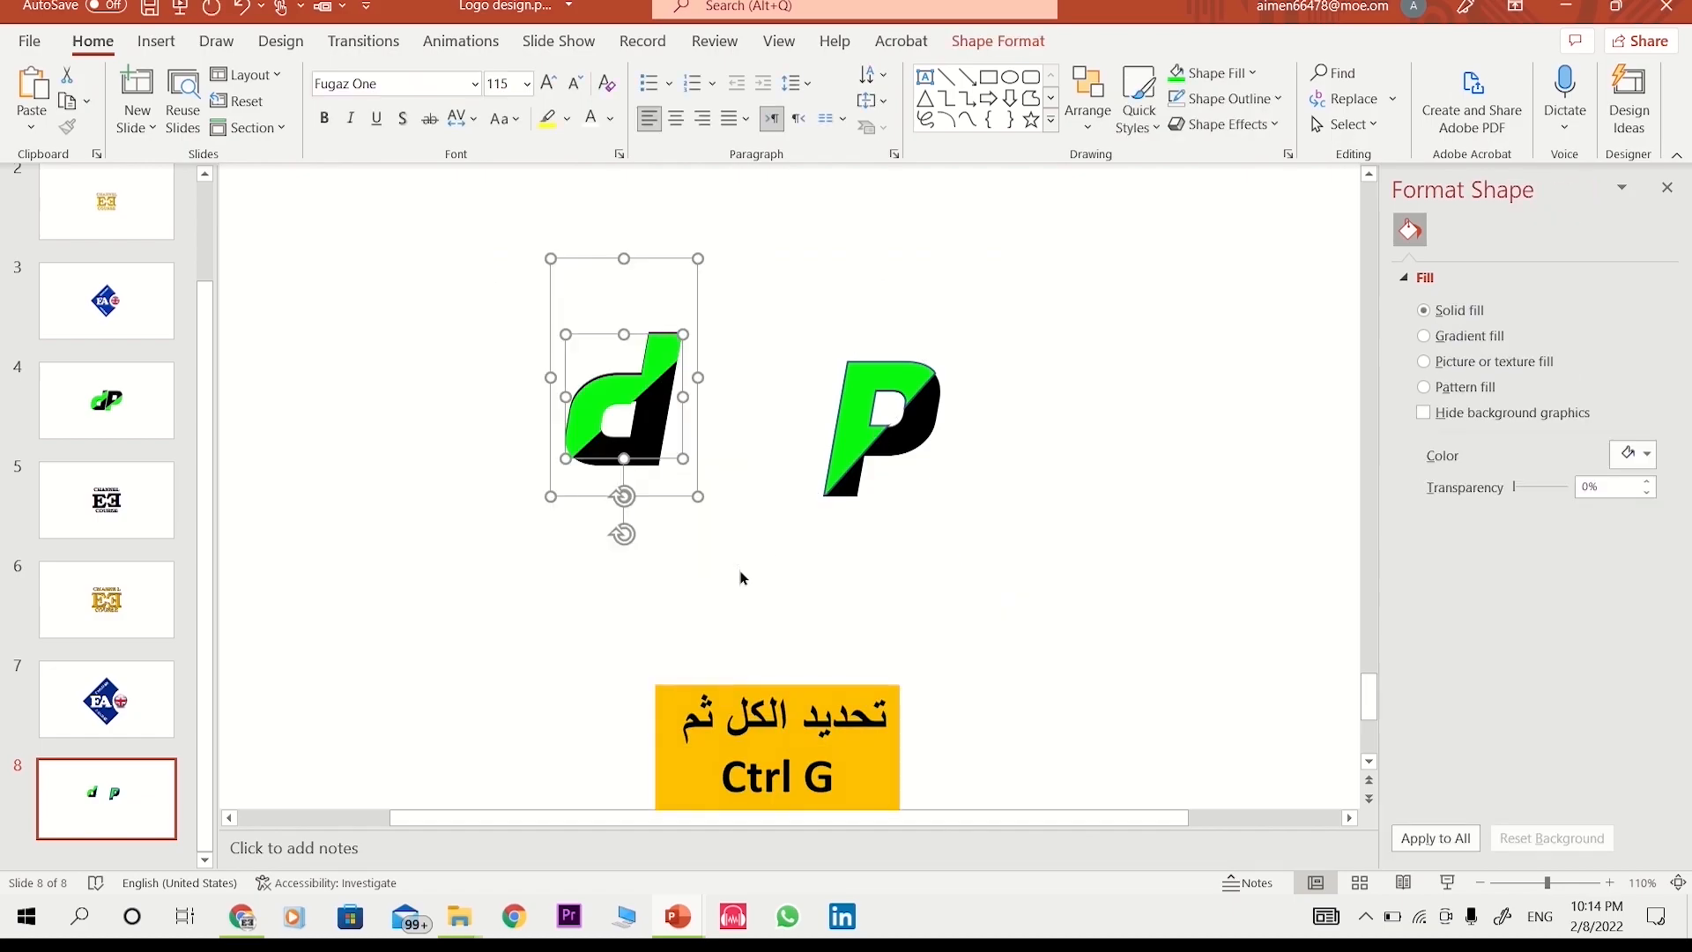
key(ctrl+g)
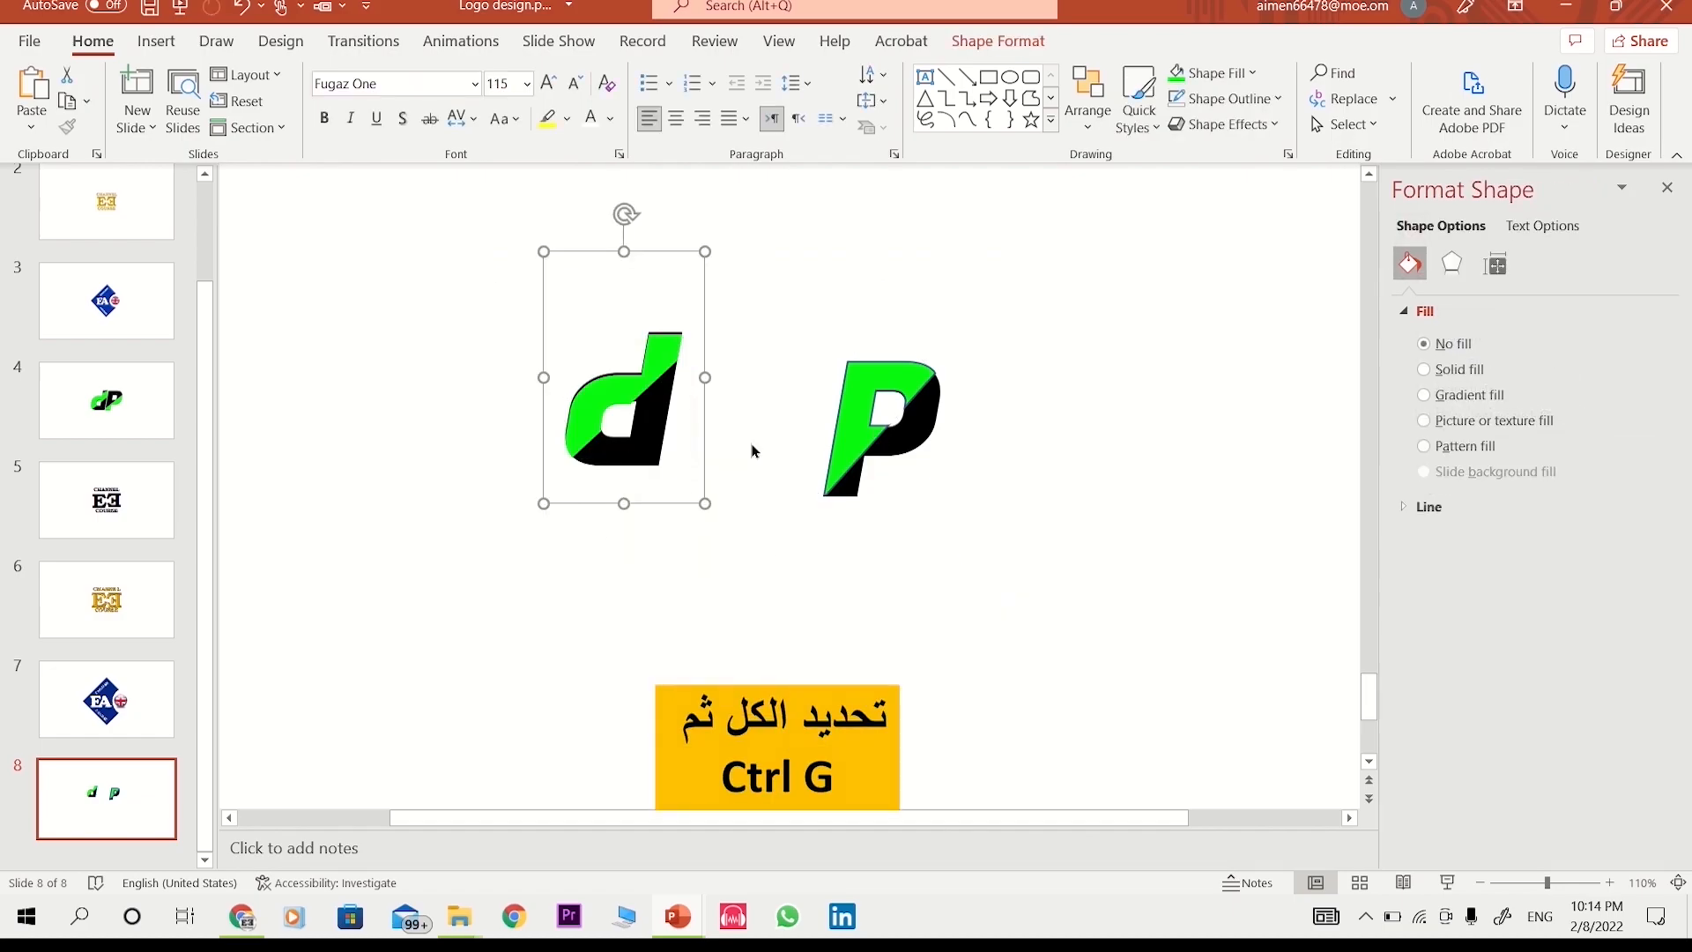
click(791, 275)
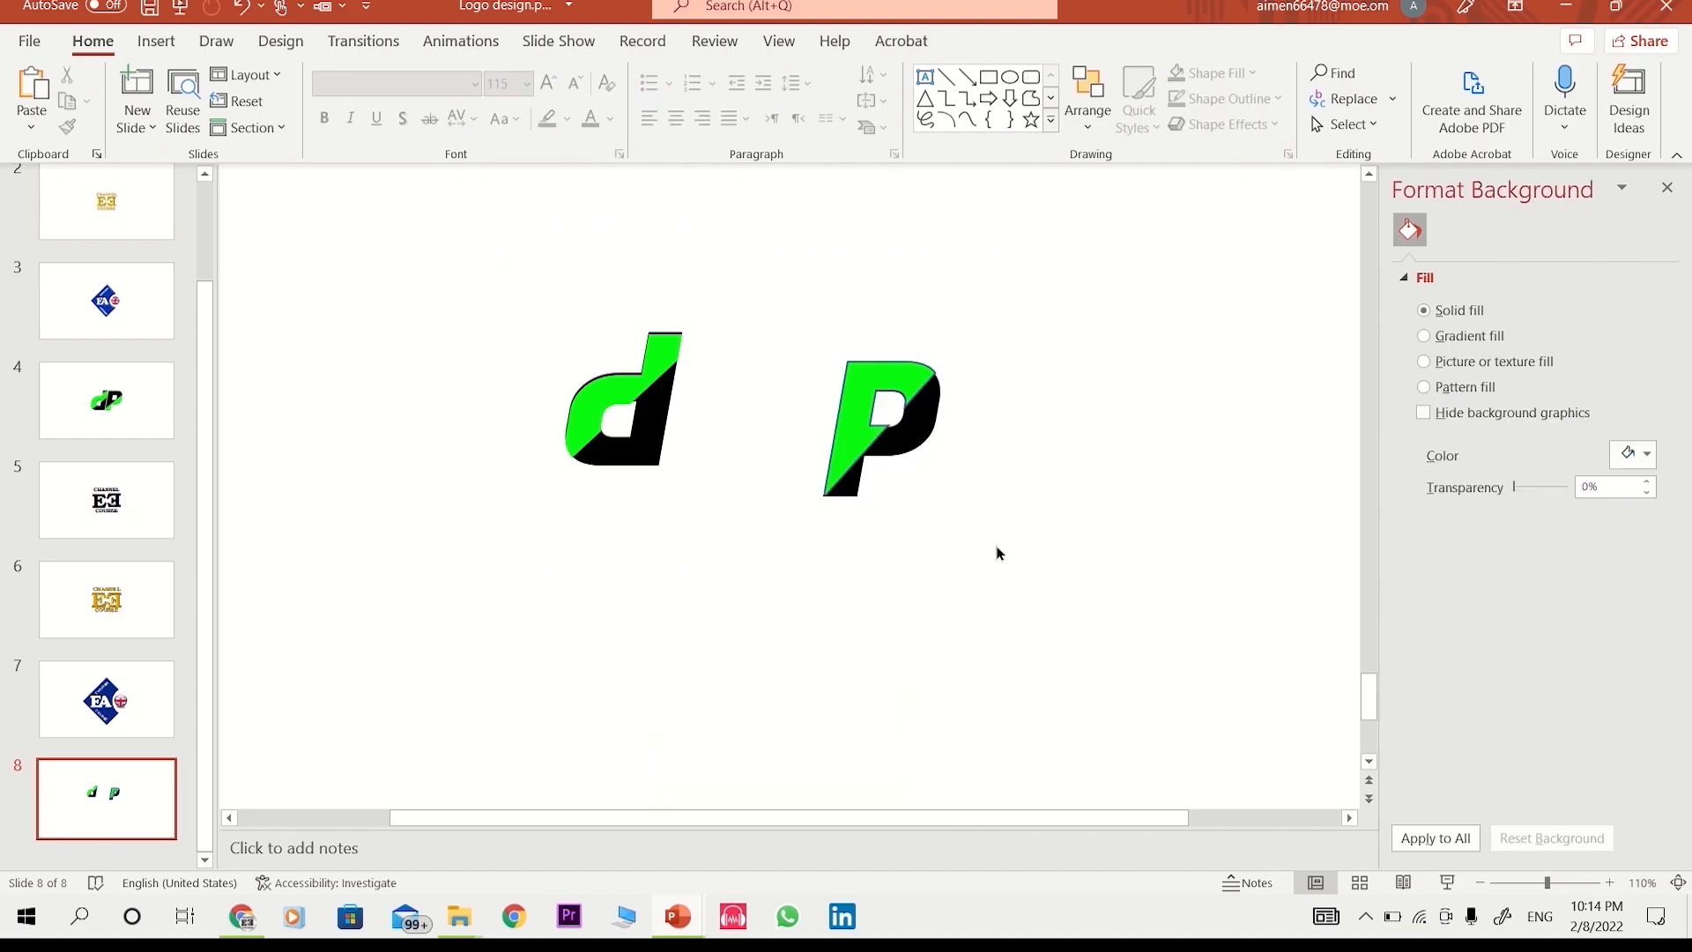
drag(796, 298, 1014, 608)
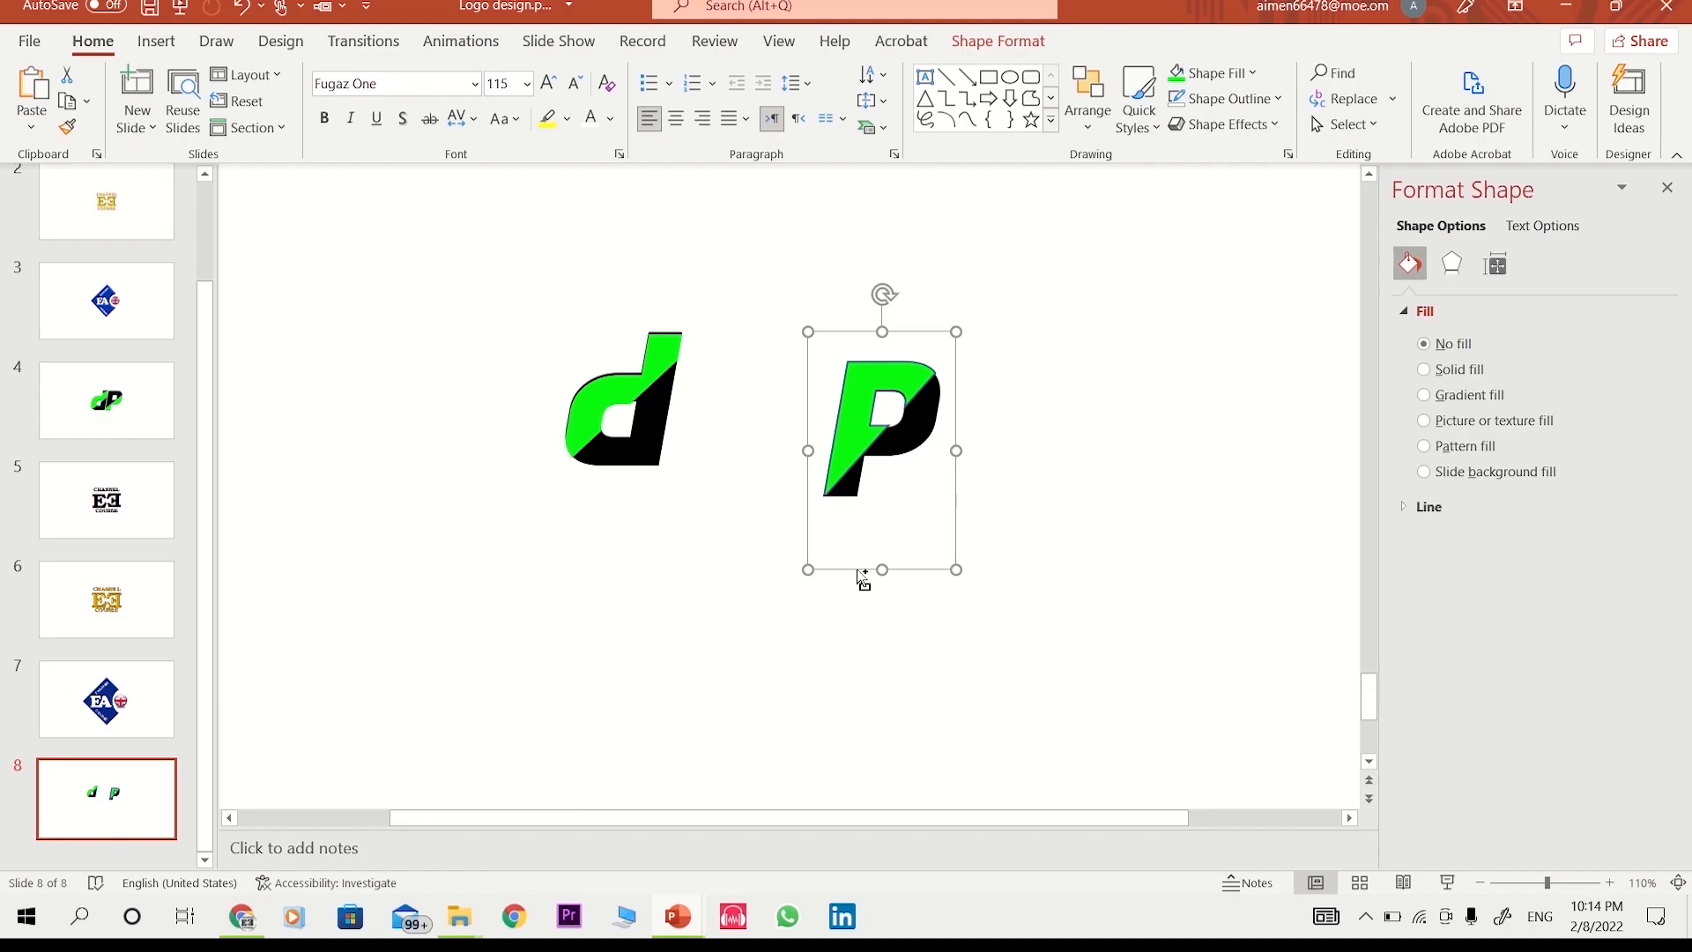
drag(856, 570, 804, 571)
key(ctrl+z)
- Group the black P with its green overlay piece, and set the d and P close together side by side
drag(703, 267, 1042, 679)
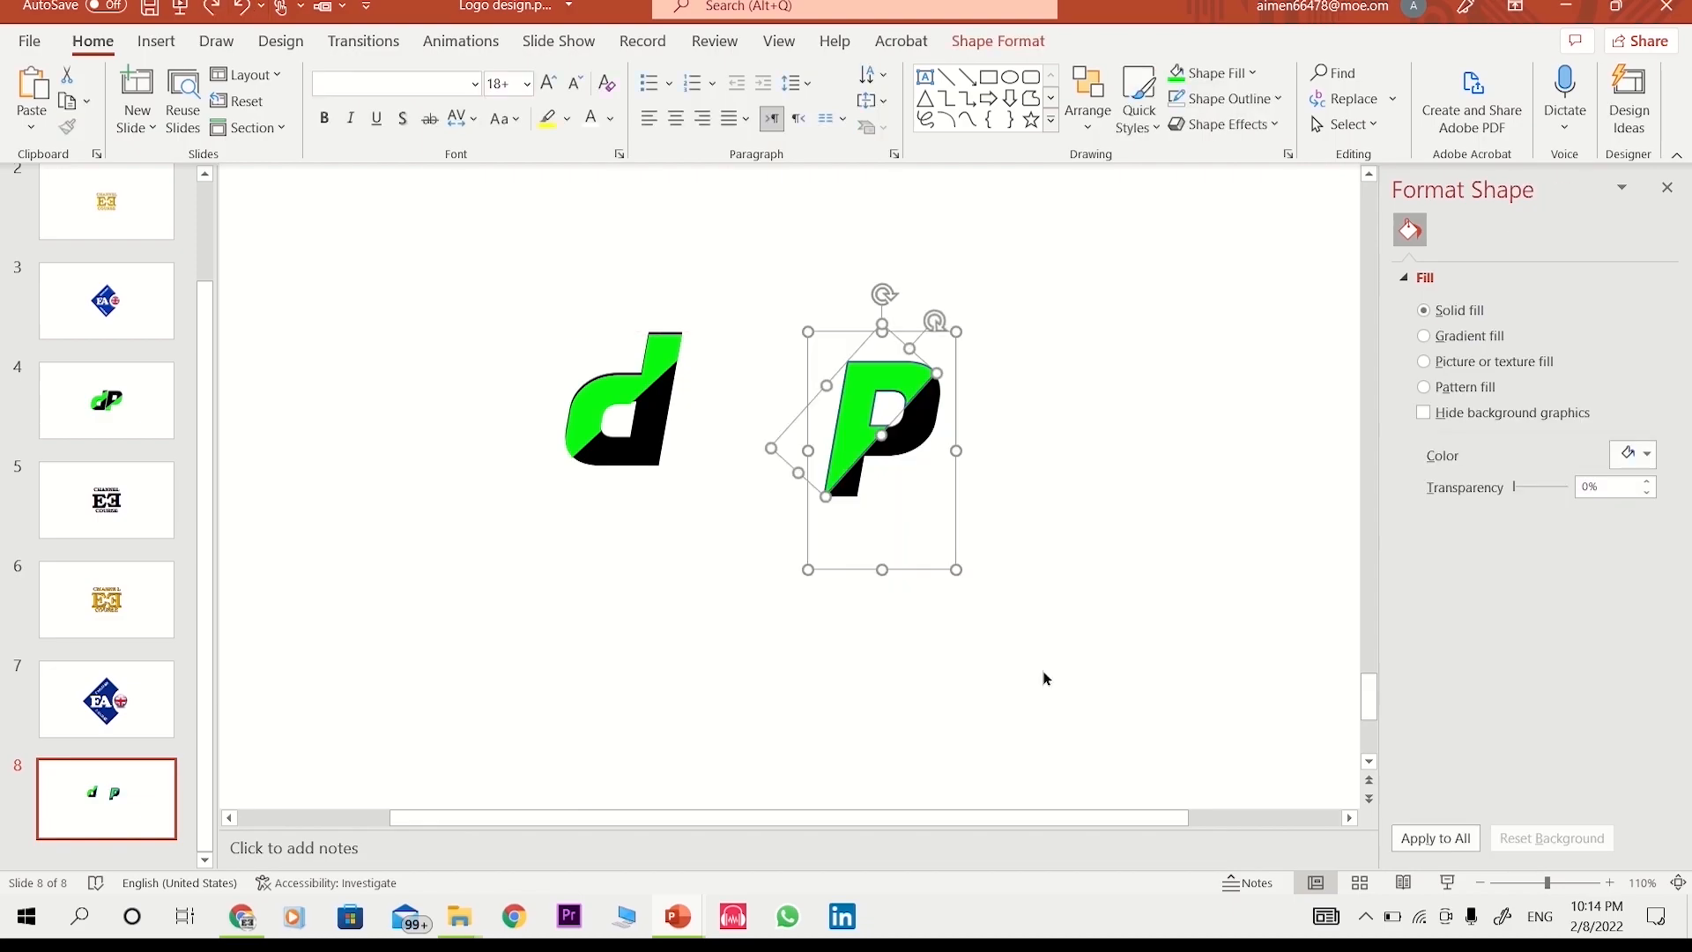
key(ctrl+g)
drag(864, 571, 846, 609)
drag(649, 500, 791, 571)
- Group the d and P into one logo and shift it slightly to the left
click(858, 597)
key(ctrl+a)
key(ctrl+g)
drag(841, 614, 791, 614)
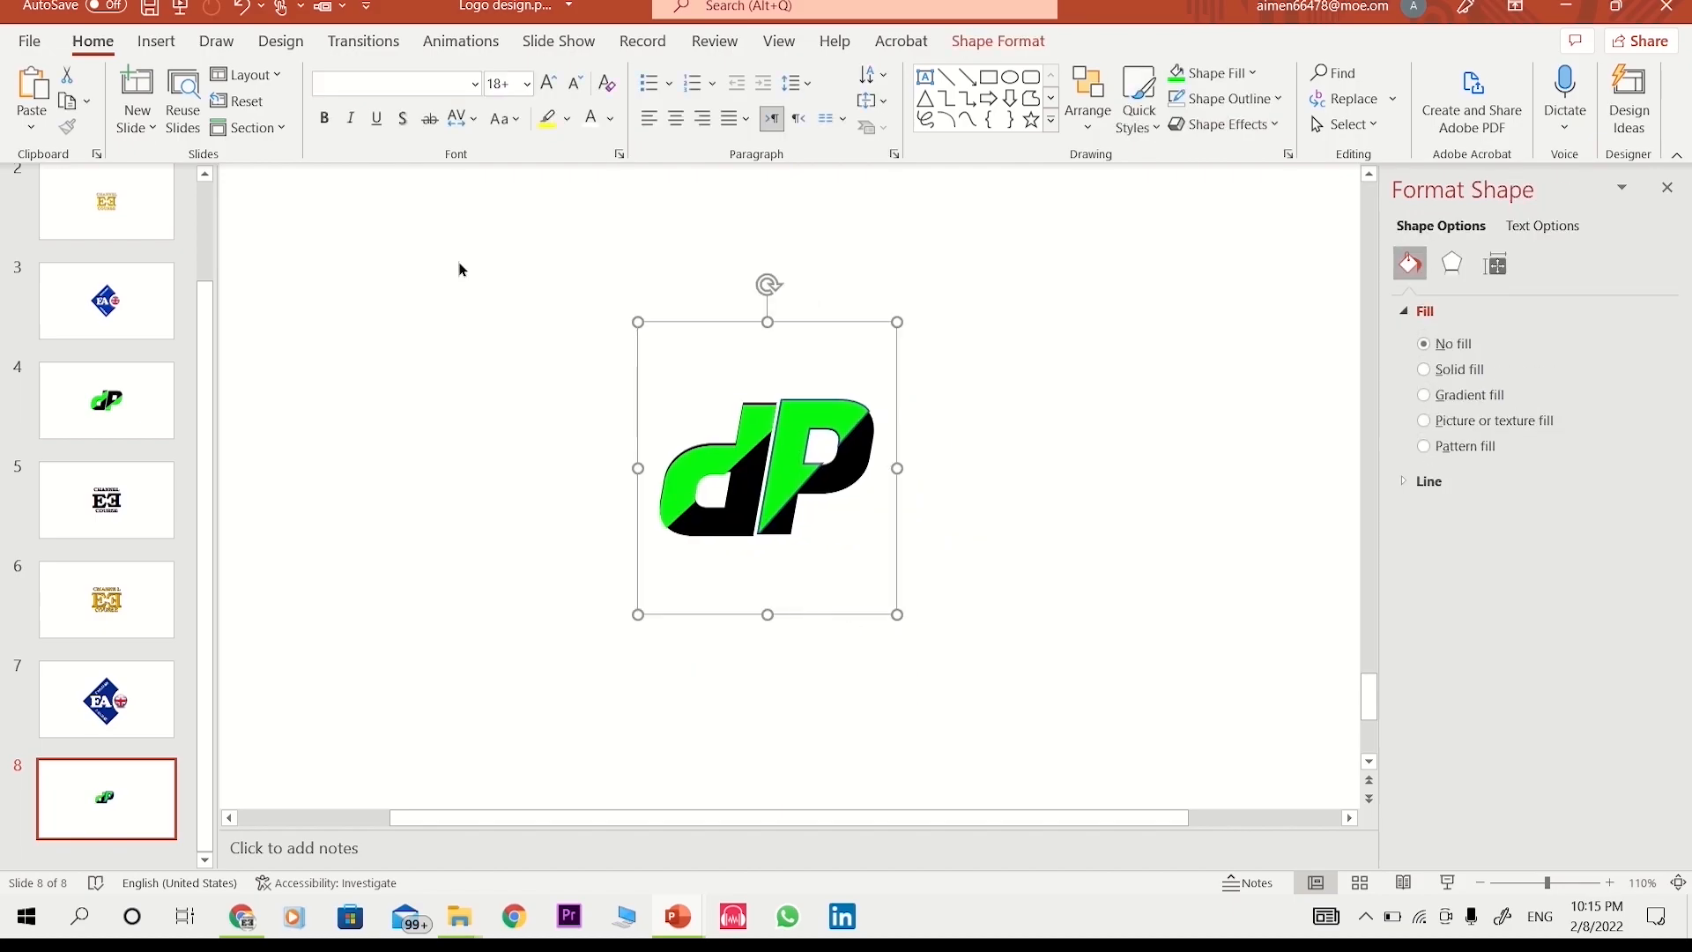
- Undo the last change to the logo and group all its parts again
click(241, 7)
click(1042, 393)
key(ctrl+a)
key(ctrl+g)
right_click(718, 322)
click(1097, 464)
click(909, 469)
drag(939, 476, 955, 478)
click(241, 7)
- Save the grouped dP logo as a PNG picture named logo 2 in the LOGO DESIGN 11 folder
click(618, 320)
click(865, 414)
right_click(916, 555)
click(1036, 418)
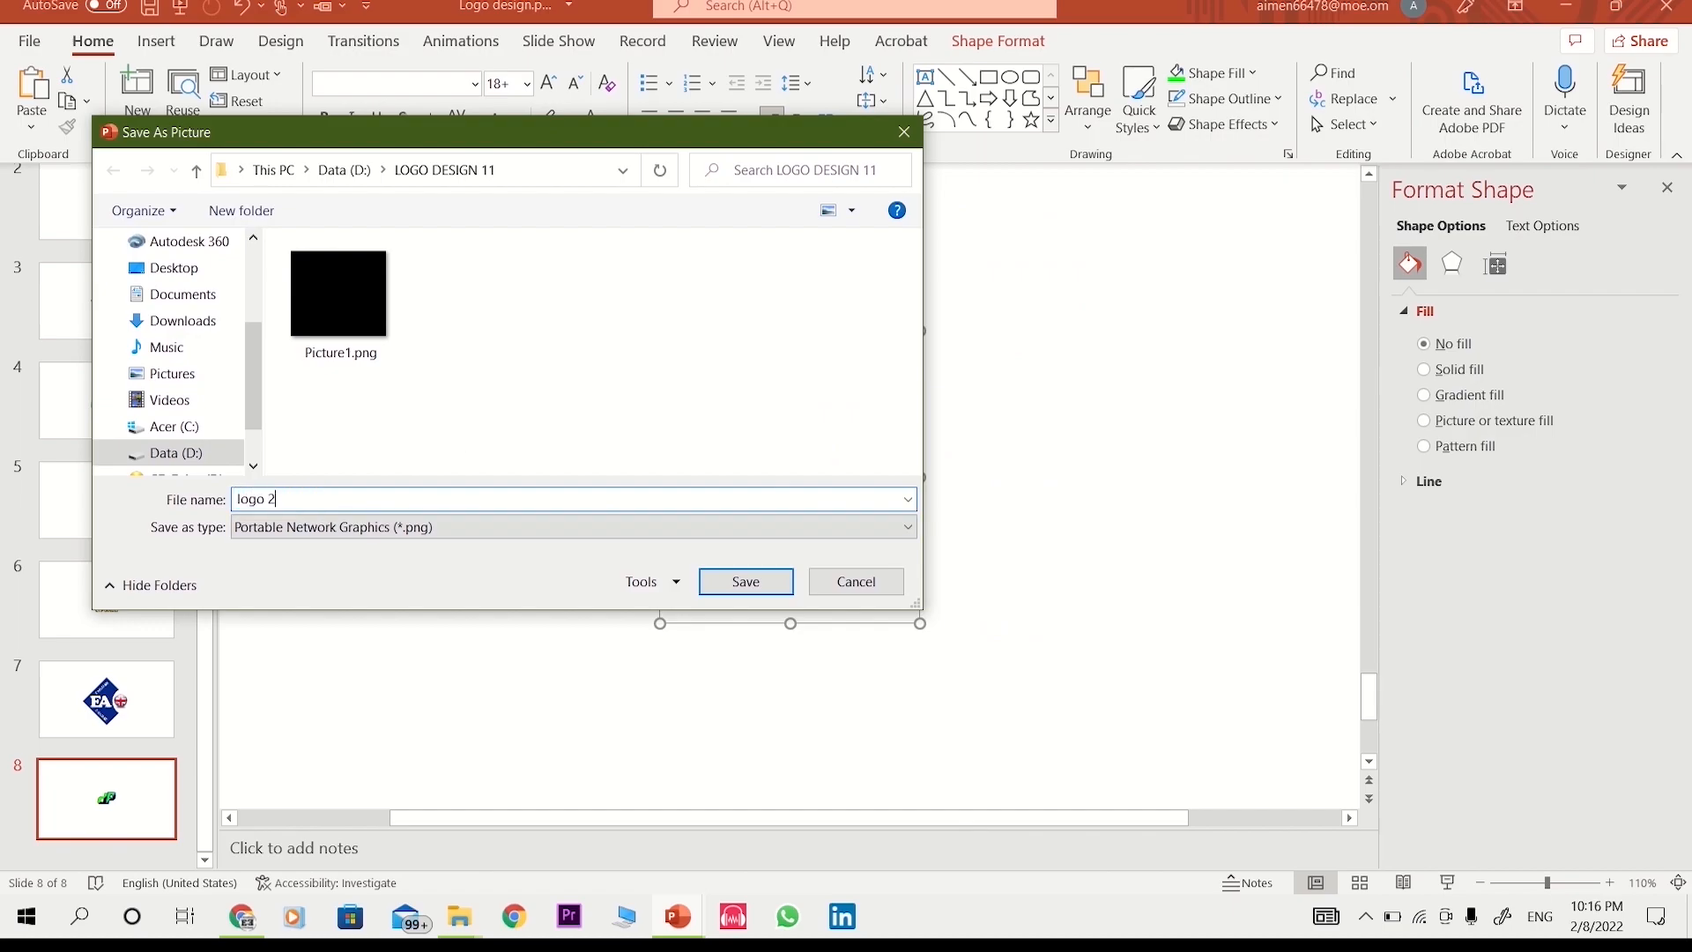
key(Return)
- Open logo 2.png from the LOGO DESIGN 11 folder to inspect the exported logo, and close the picture viewer
mouse_move(460, 916)
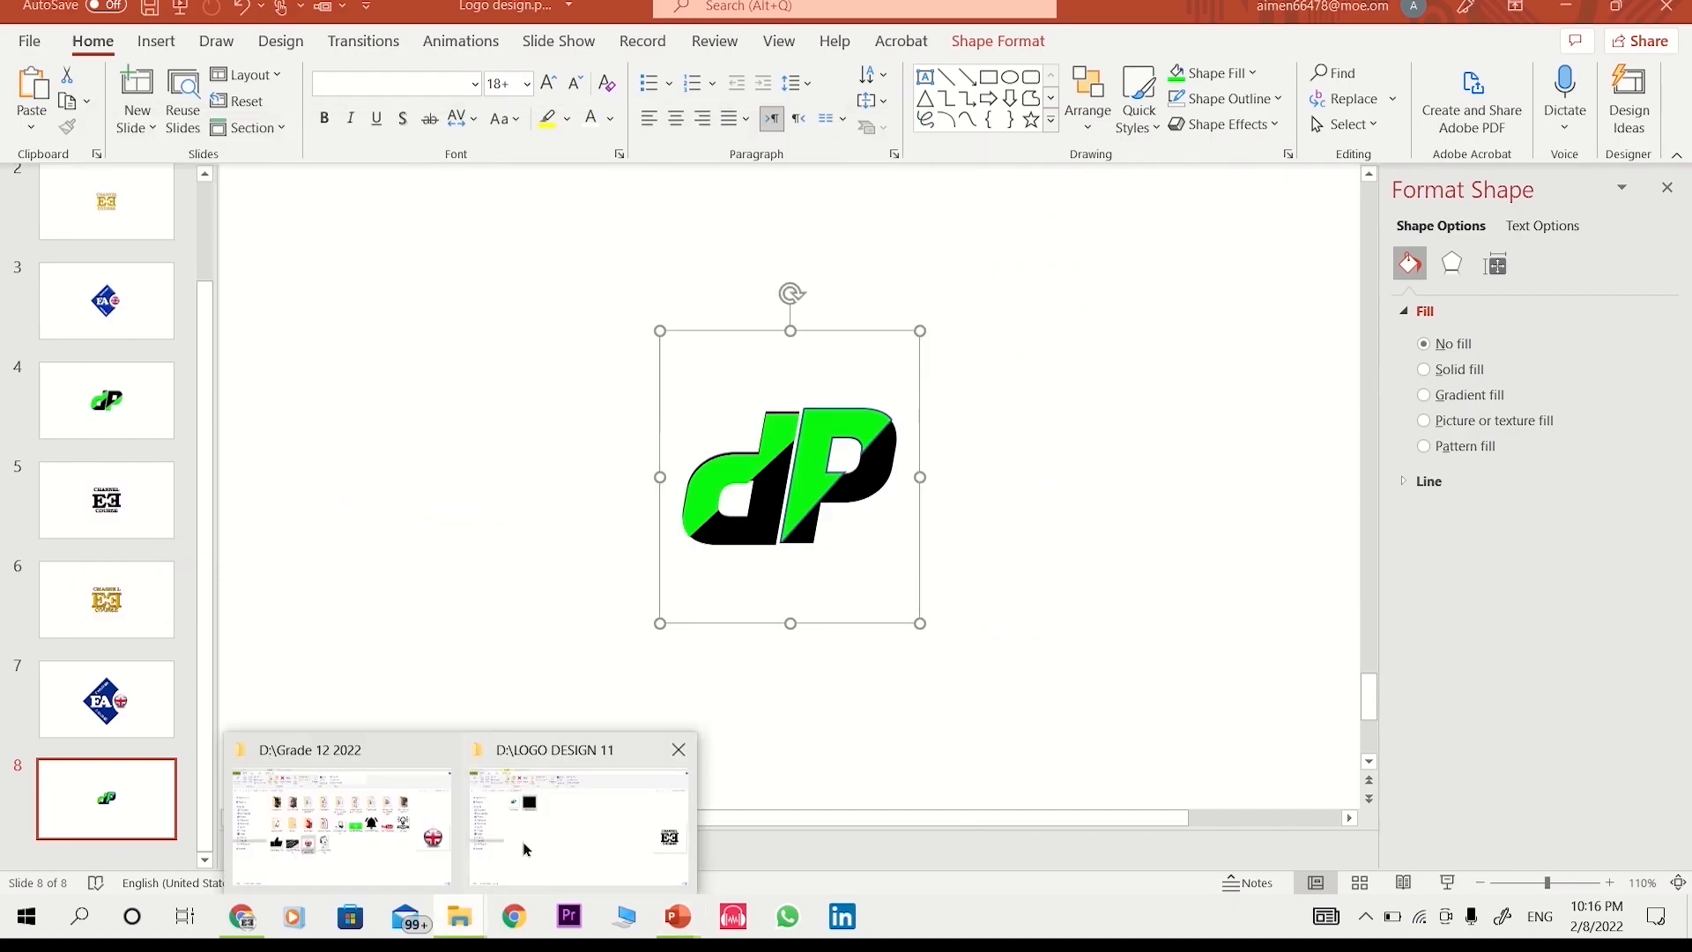
click(567, 811)
double_click(479, 257)
key(Right)
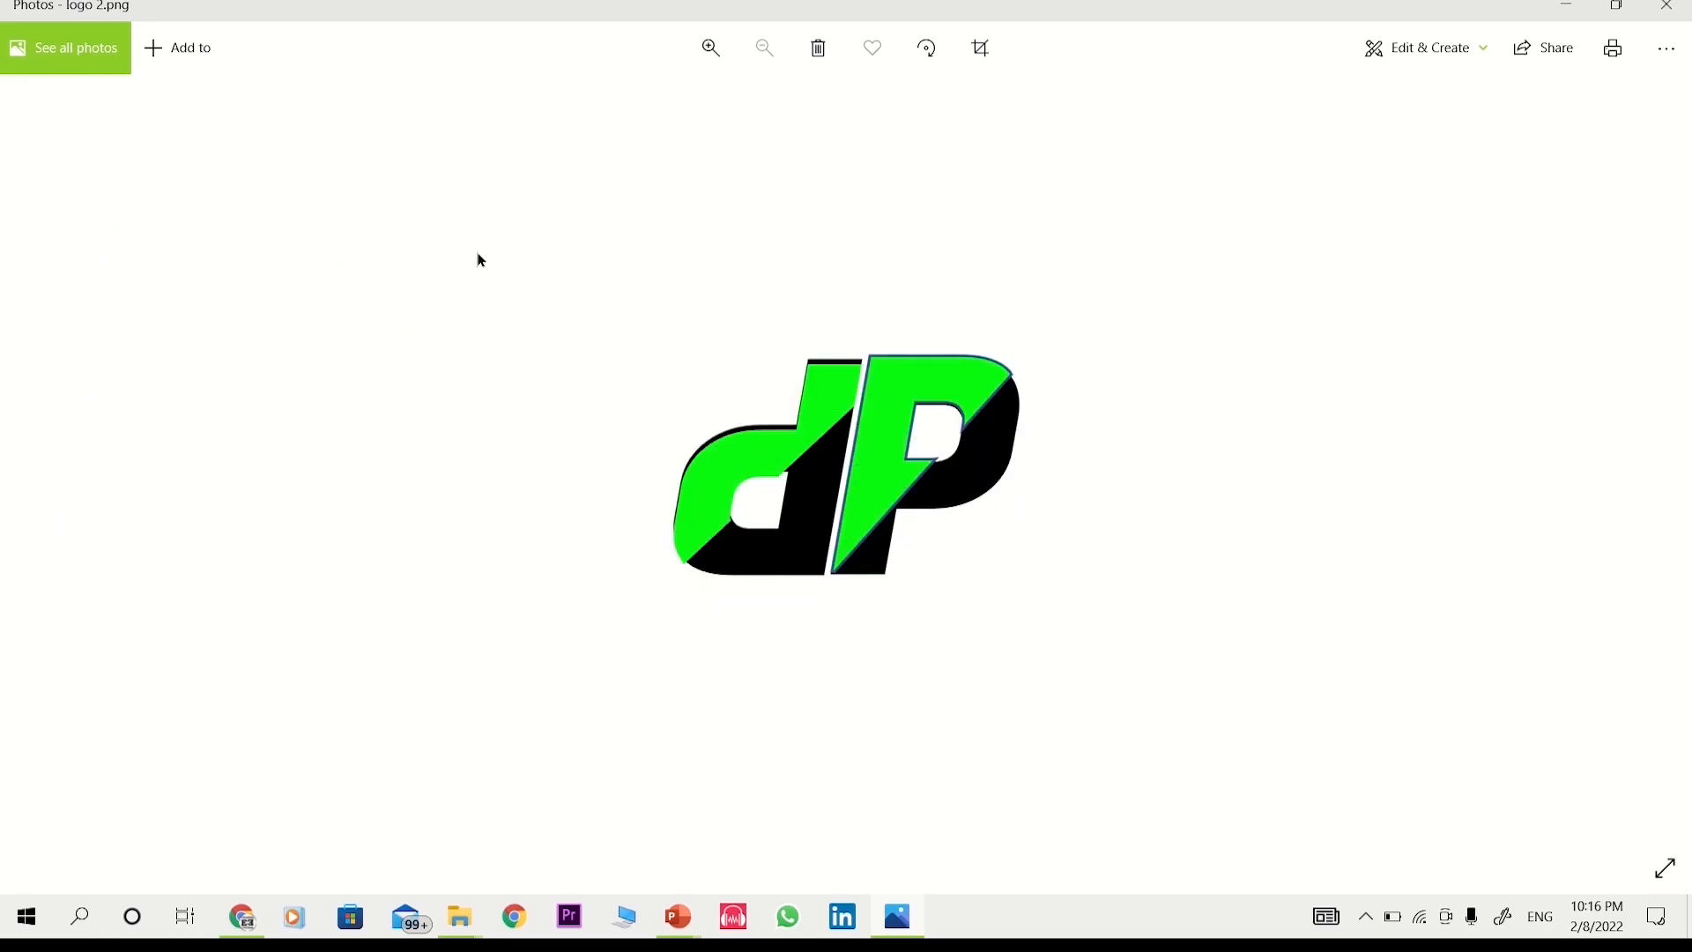
click(1668, 7)
- Switch back to the PowerPoint presentation and clear the selection on the dP logo
mouse_move(679, 916)
click(797, 824)
click(517, 440)
click(811, 541)
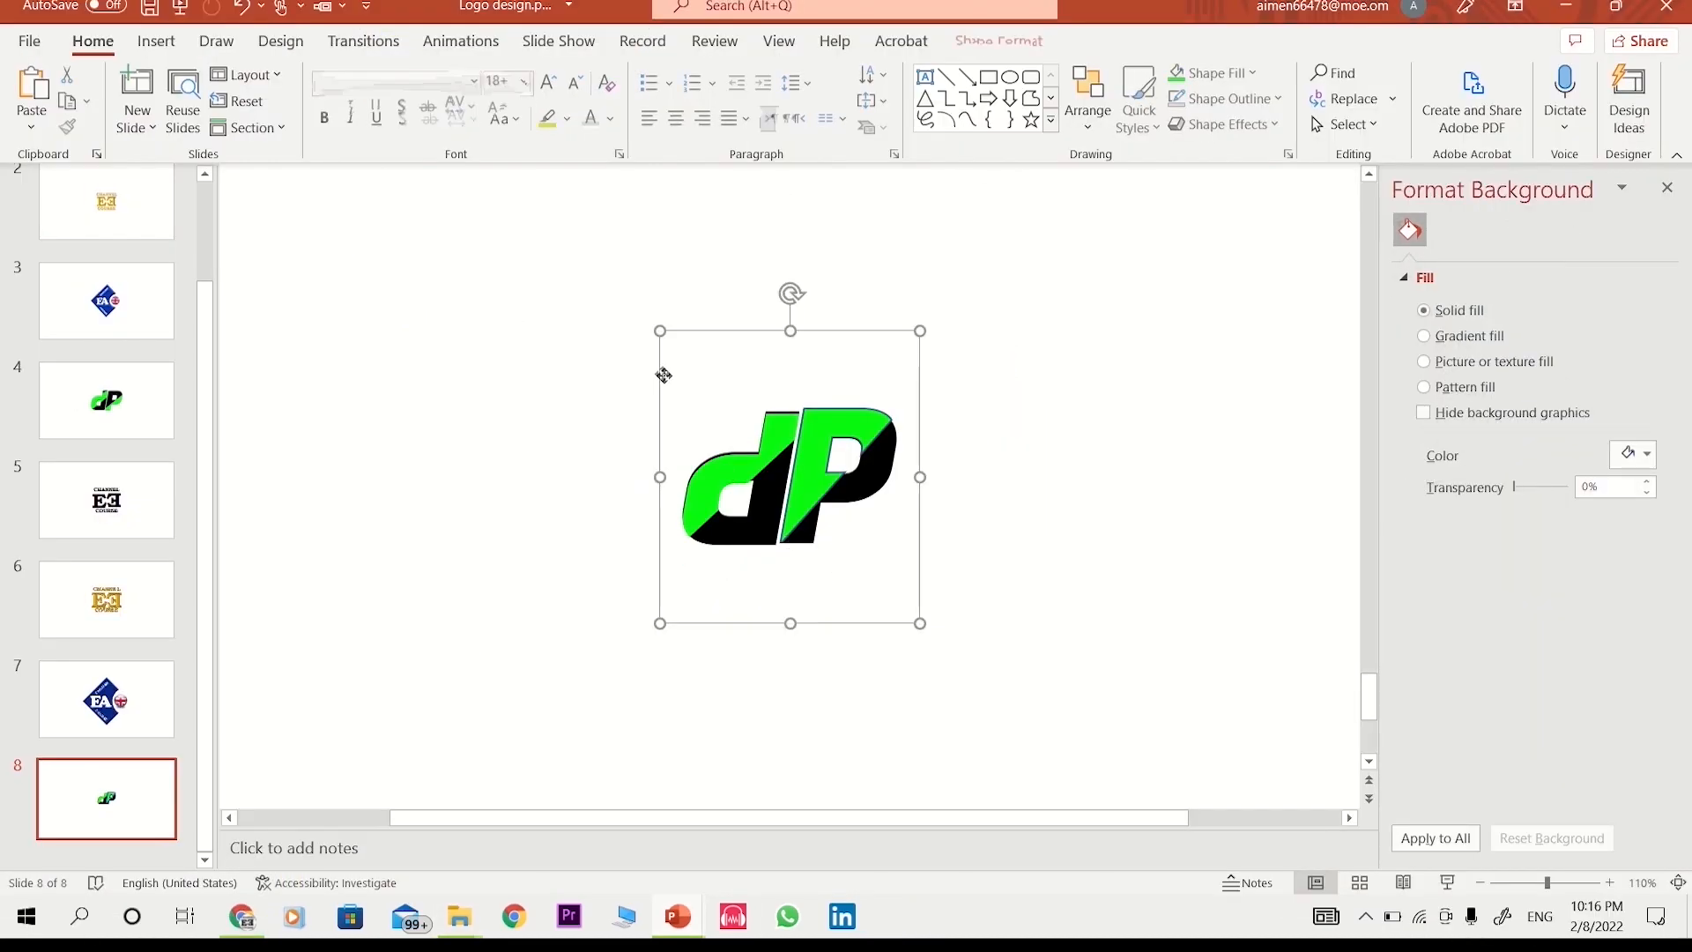
click(812, 541)
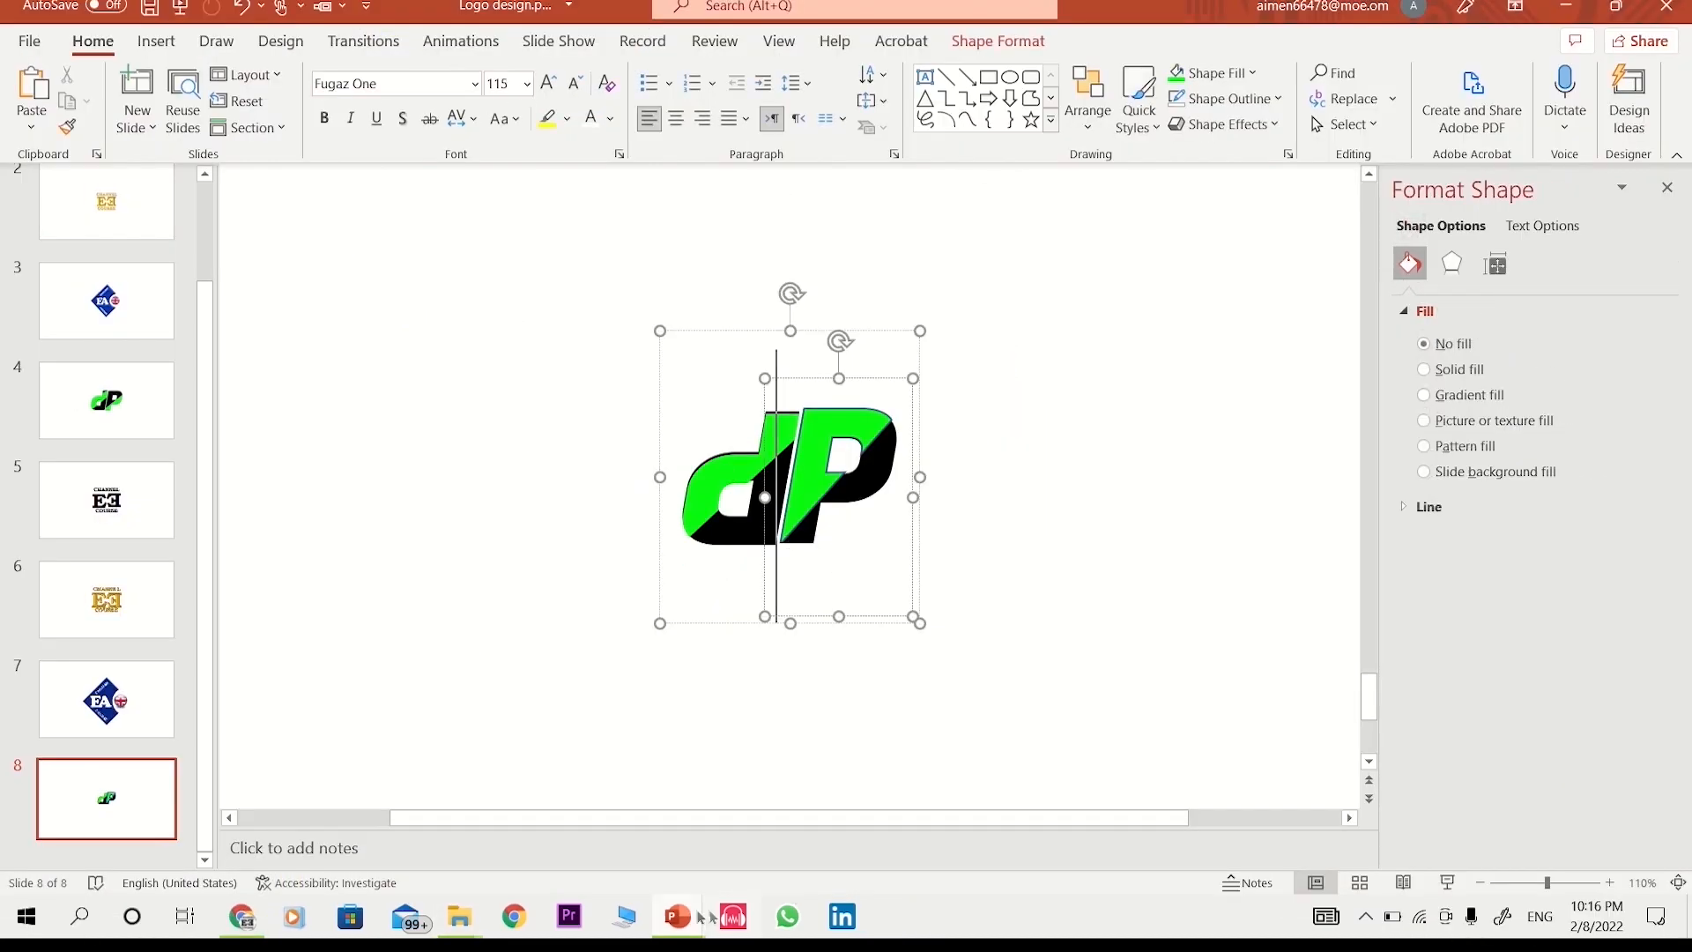
click(775, 736)
- Copy the dP picture from slide 4 to slide 8 and place it at a small size above and to the left of the new logo
click(106, 400)
click(696, 642)
right_click(693, 721)
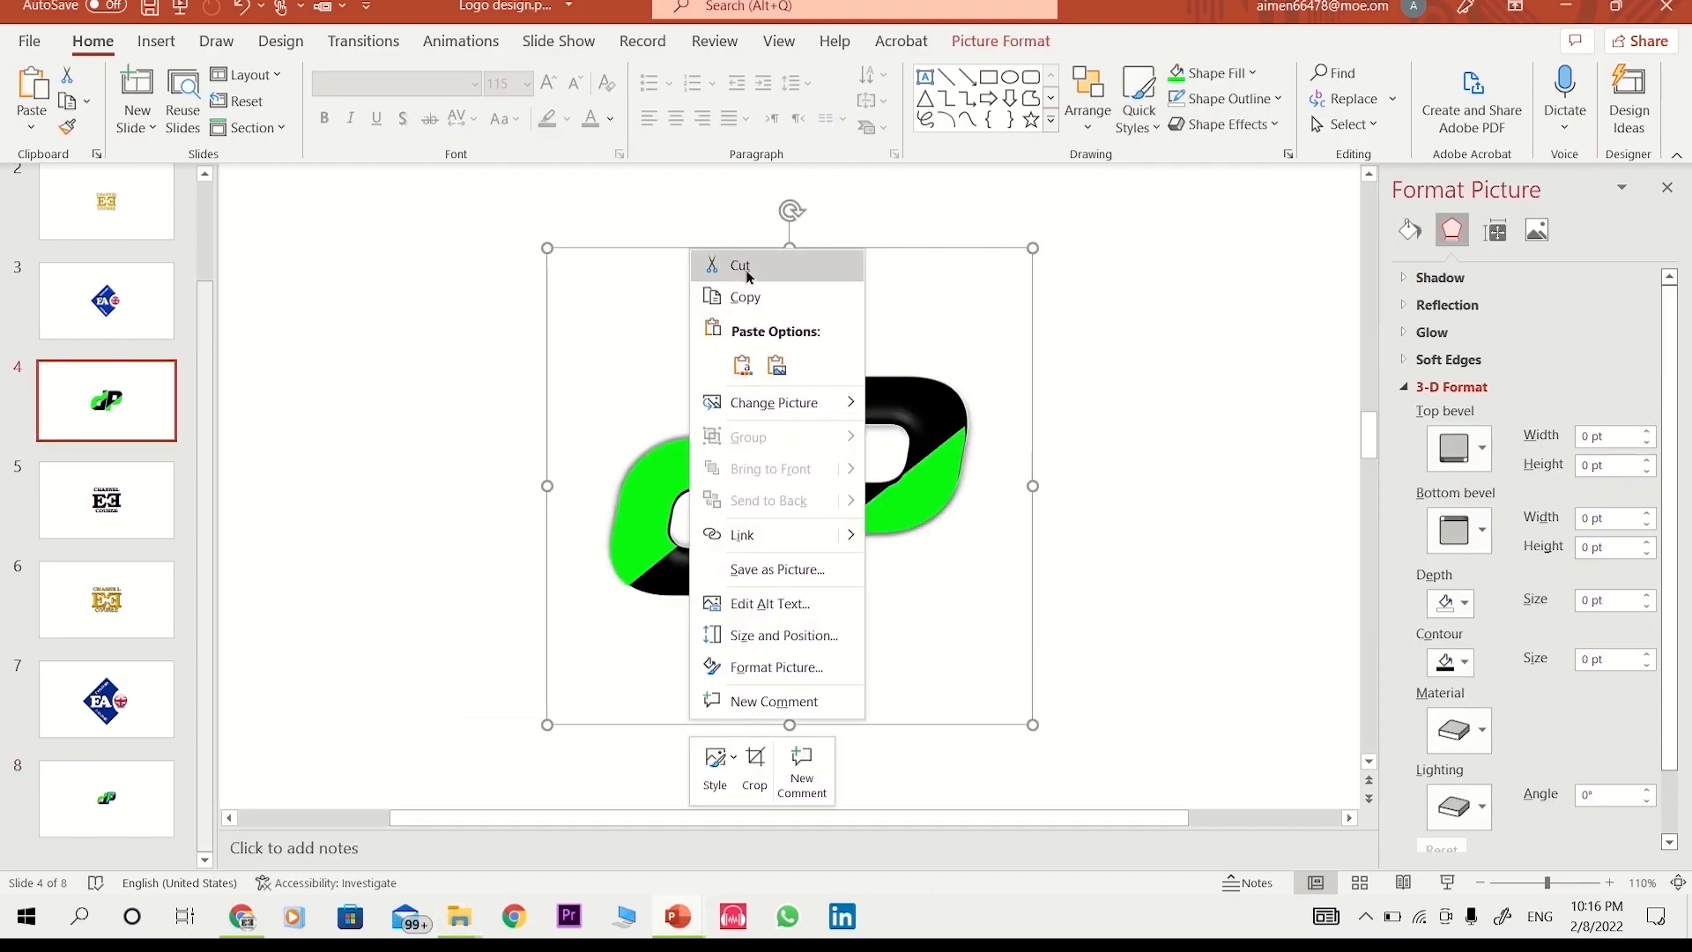
click(745, 297)
click(105, 797)
key(ctrl+v)
drag(928, 327, 327, 231)
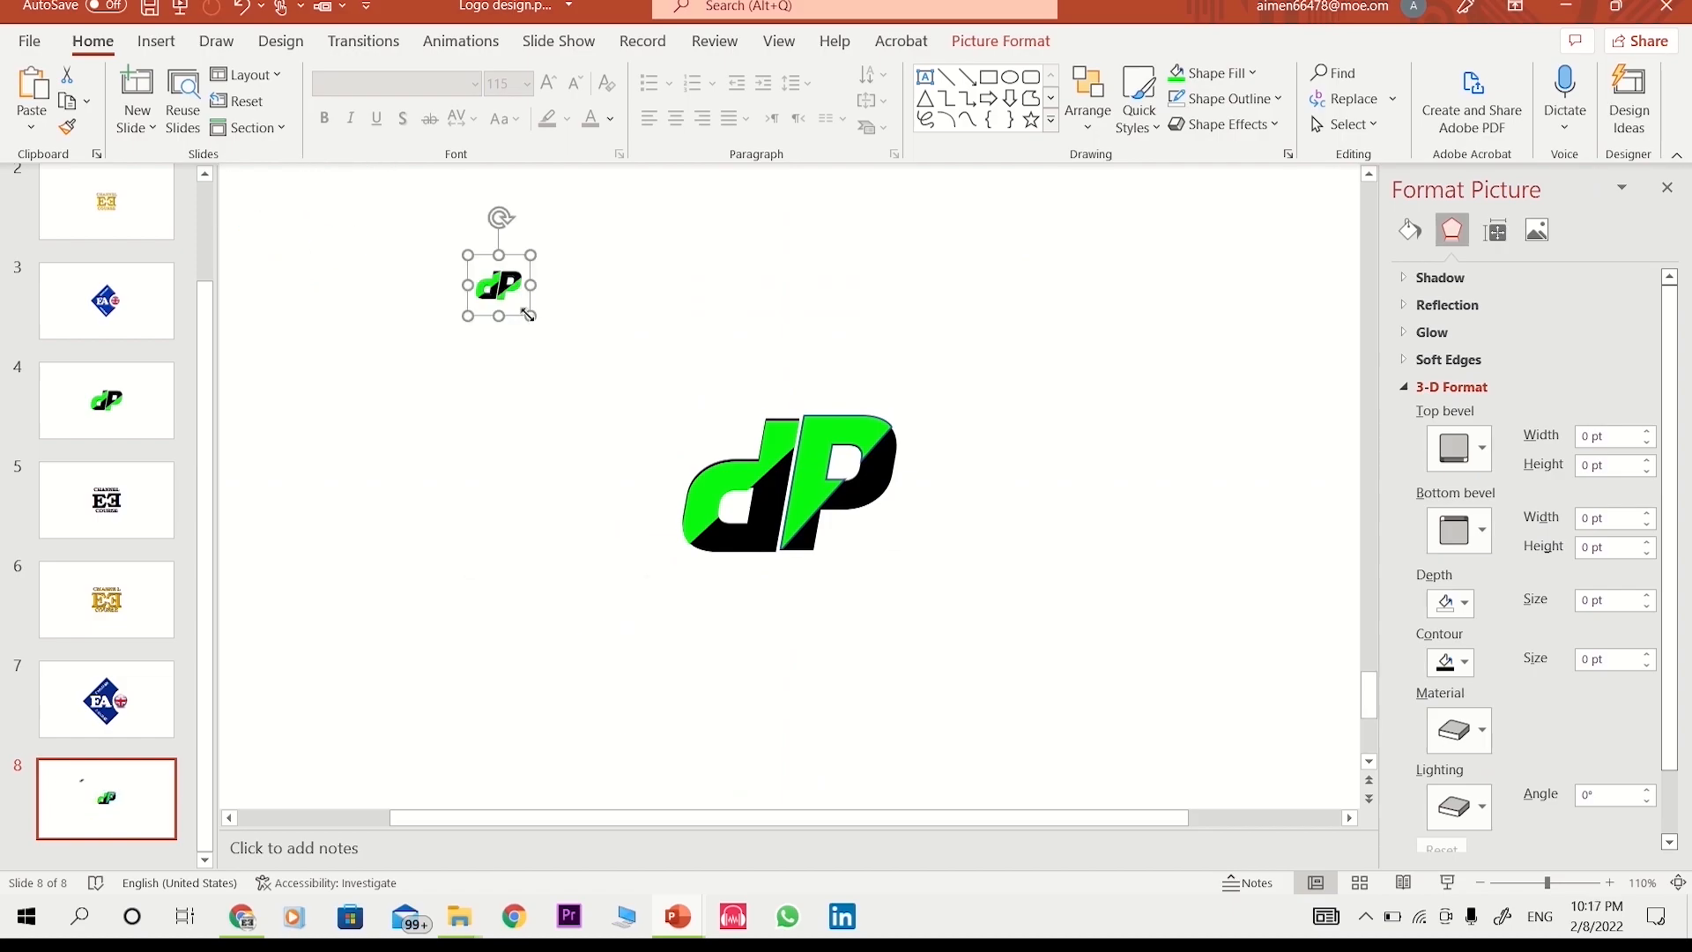
drag(528, 314, 572, 378)
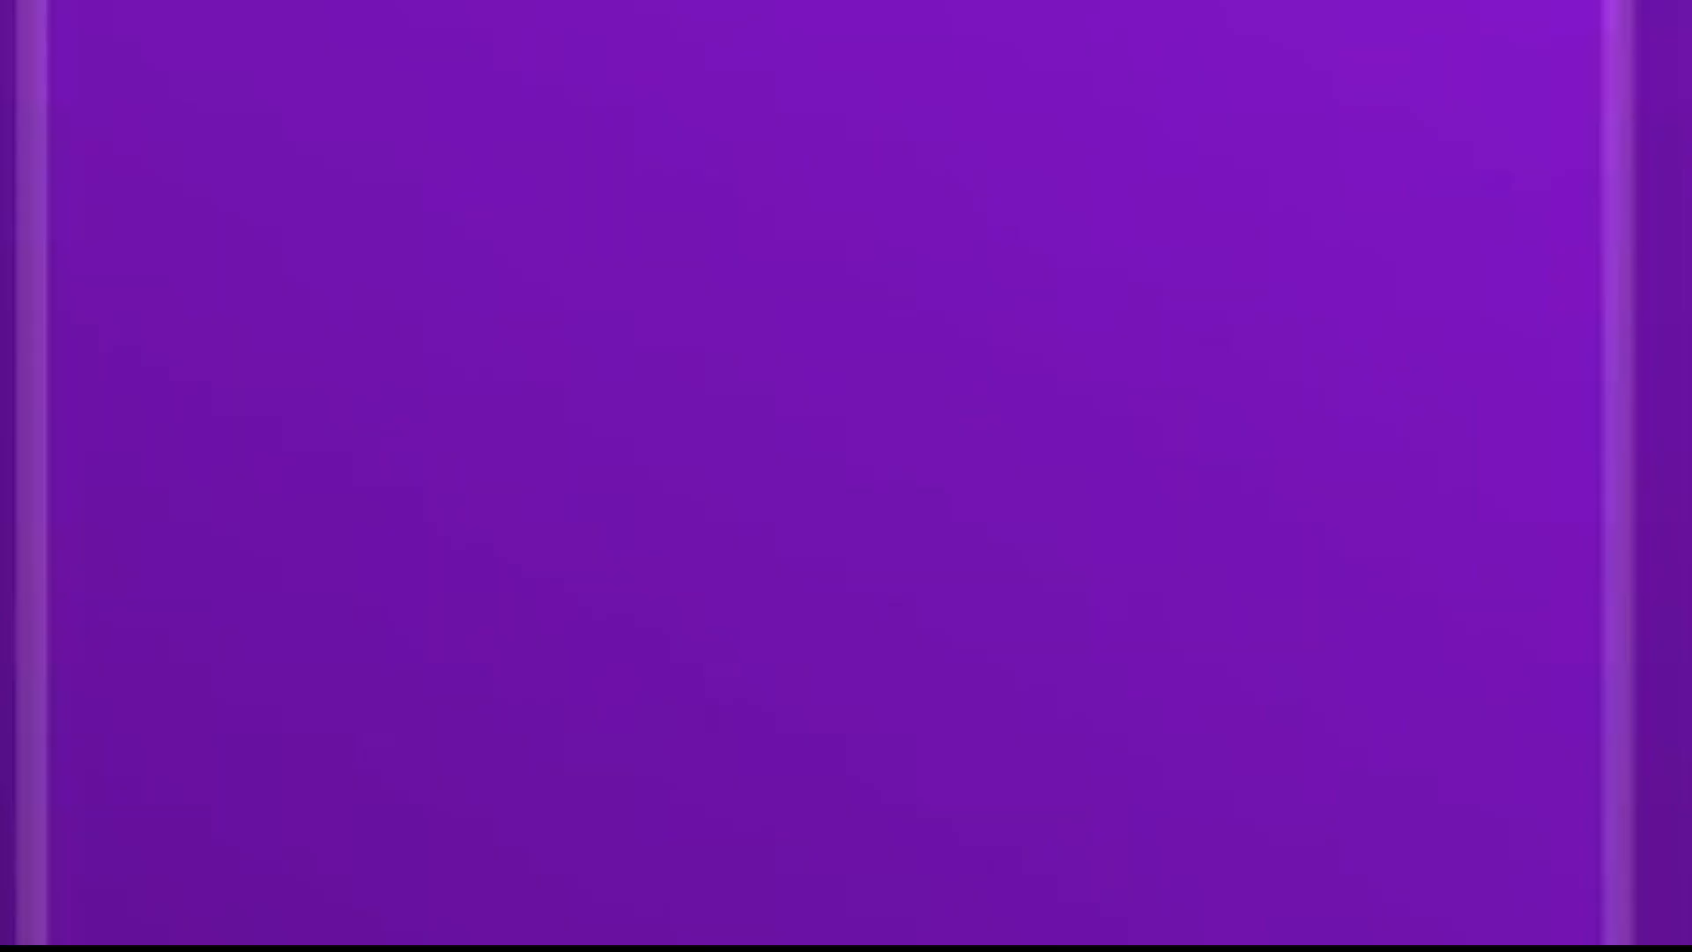